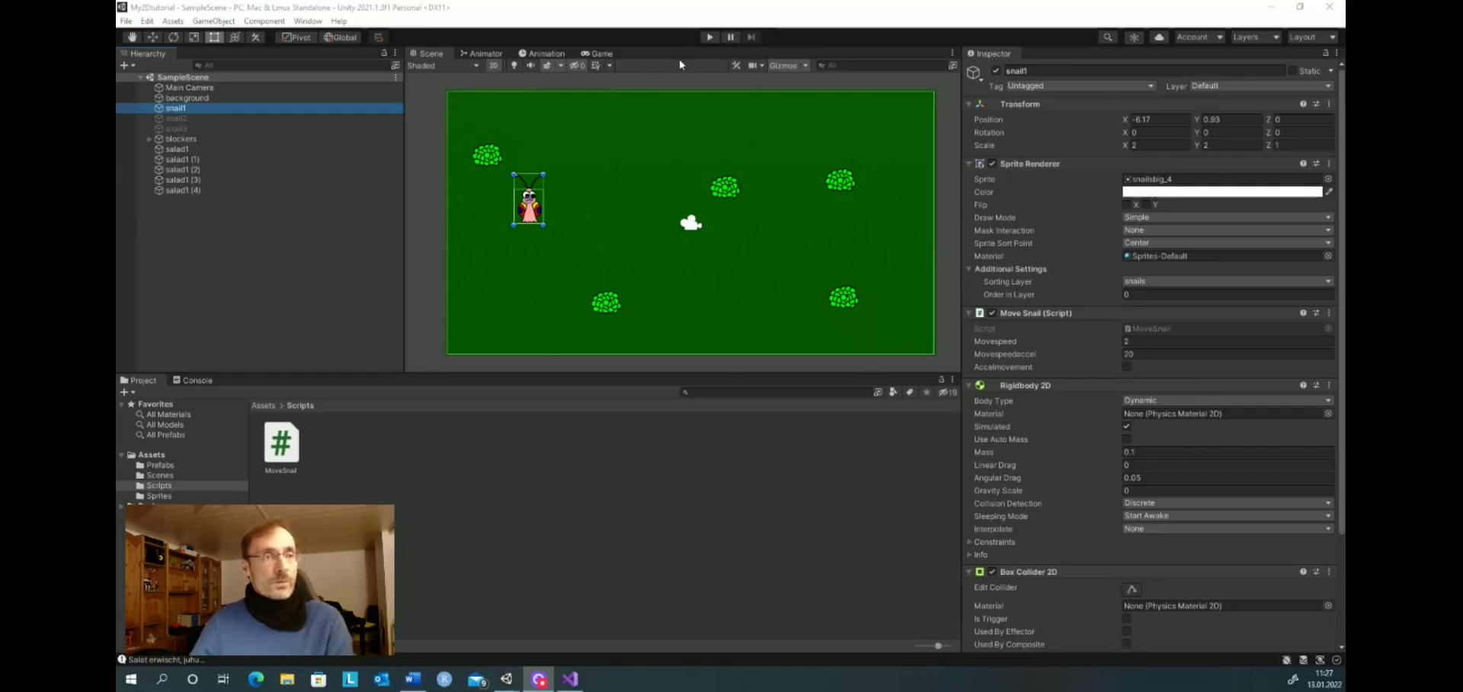
# Step: Play-test the game, steering the snail with arrow keys to eat salads, then stop
pyautogui.click(708, 38)
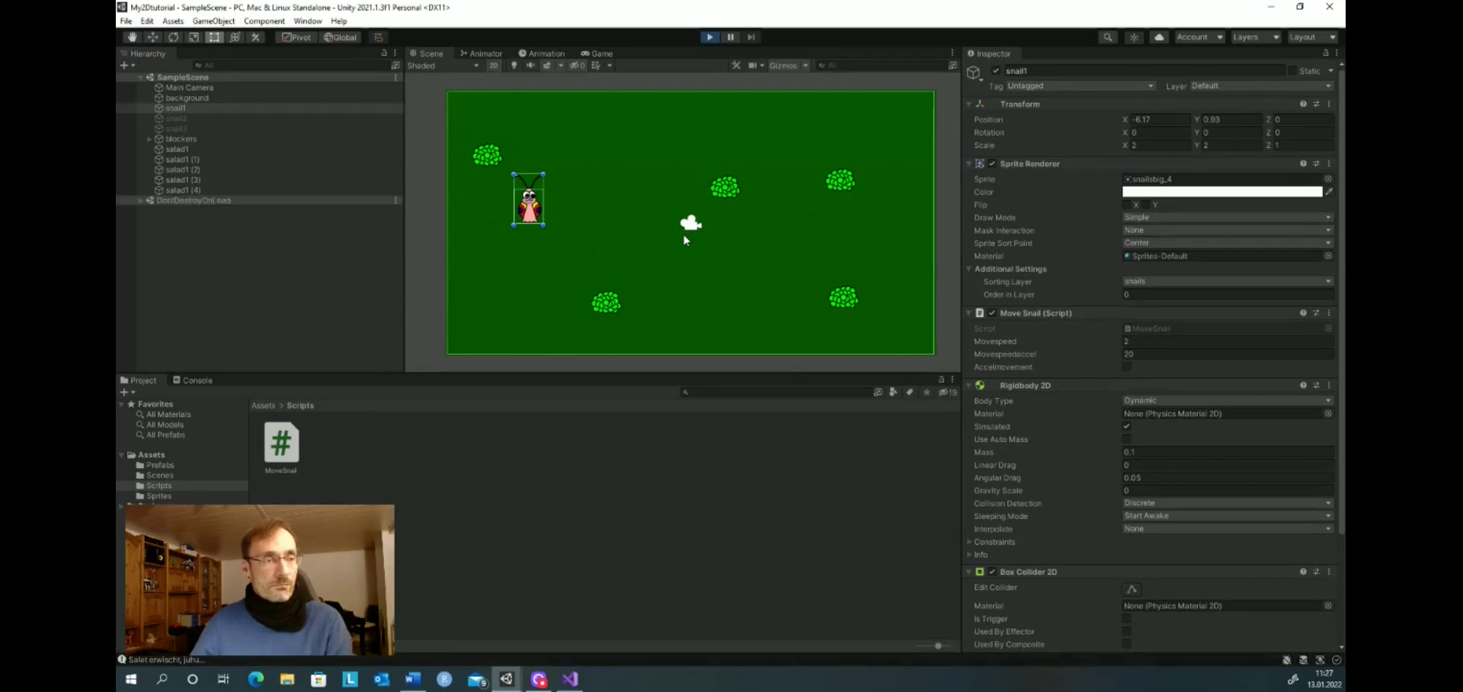
pyautogui.press('a')
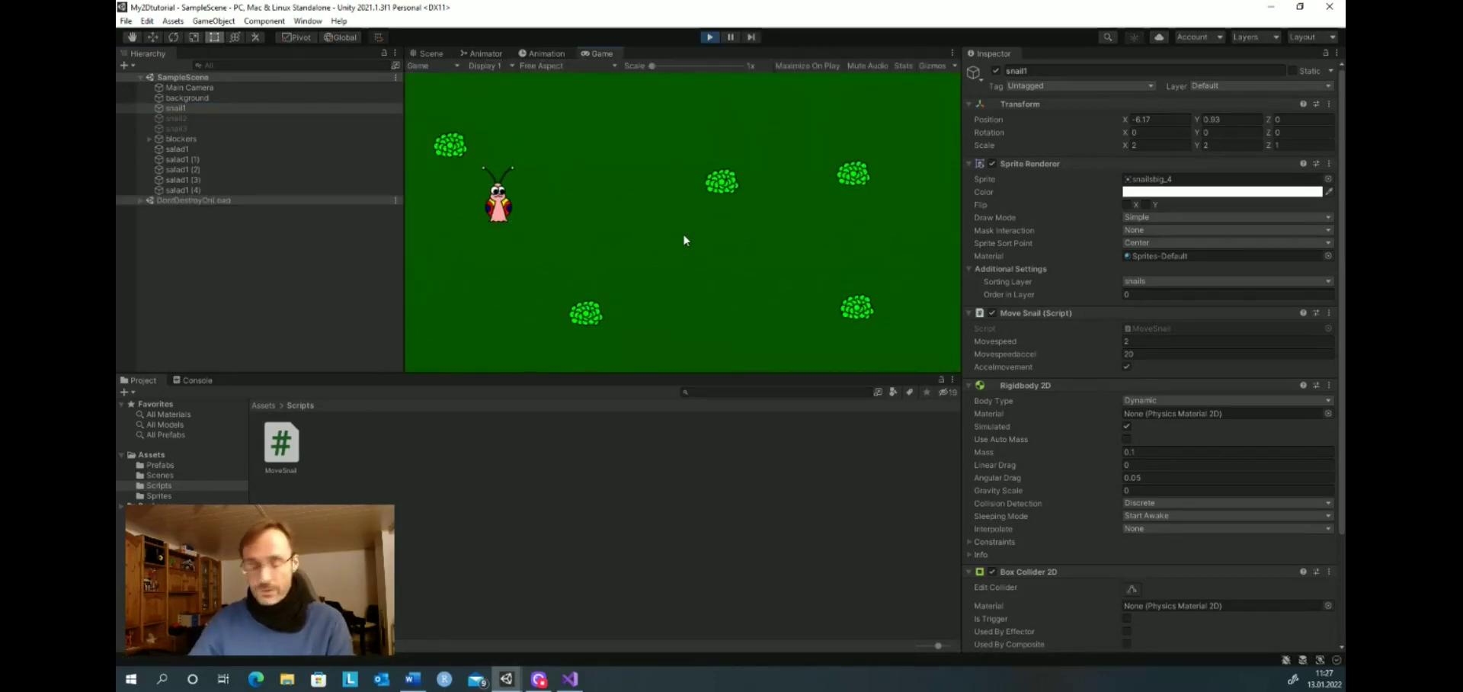
pyautogui.press('Right')
pyautogui.press('Up')
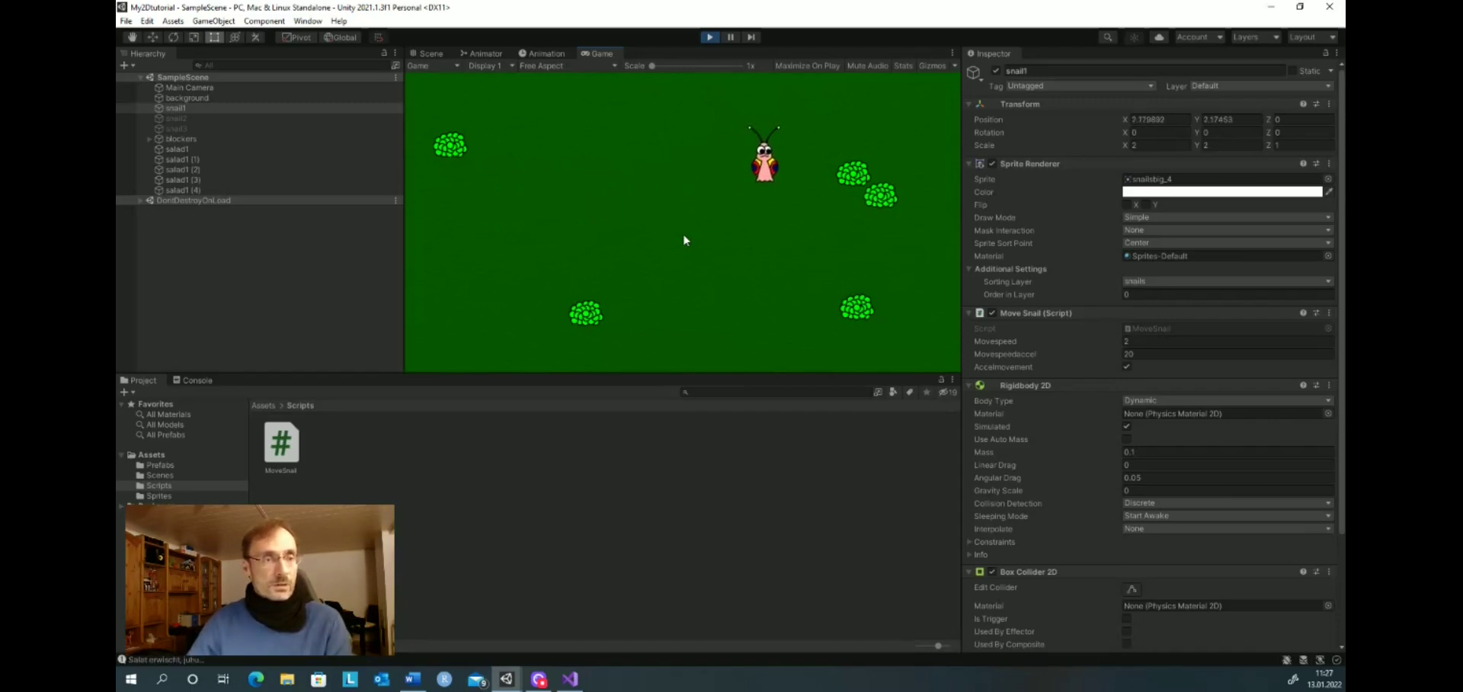
pyautogui.press('Down')
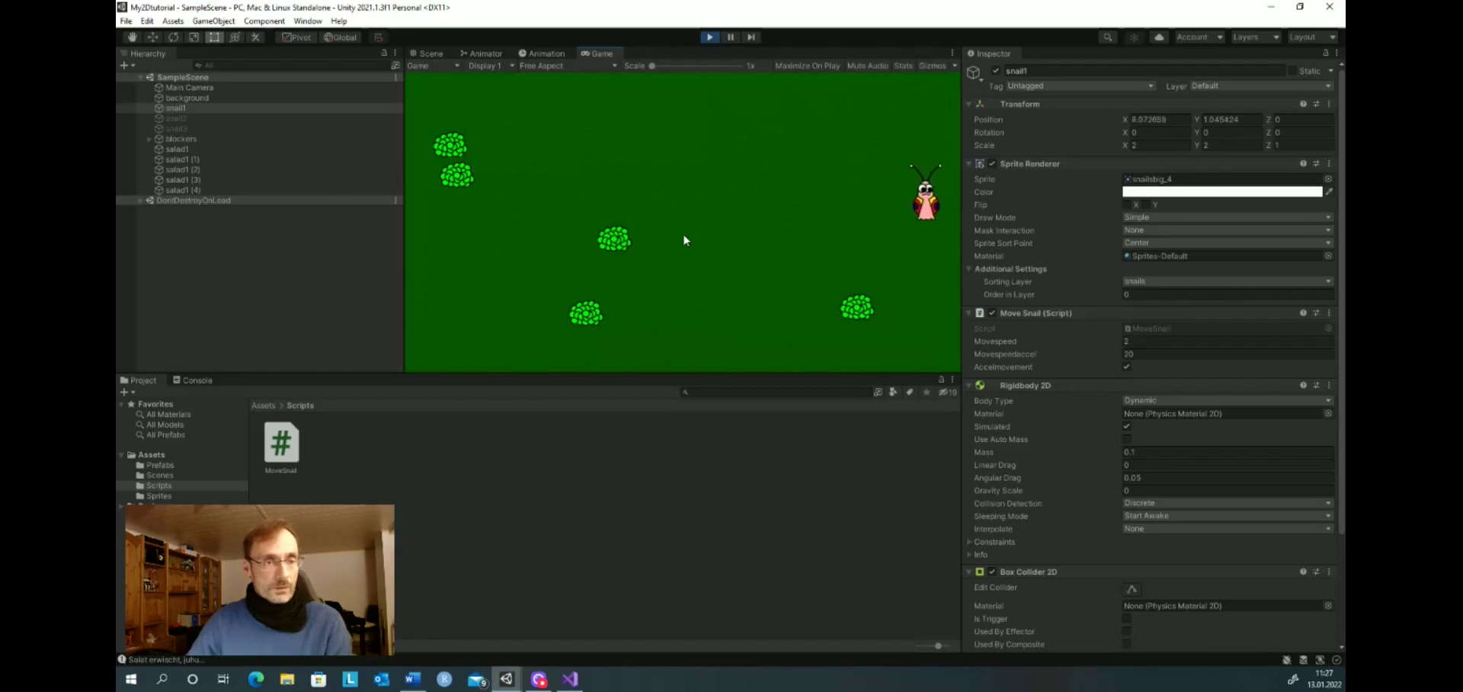
pyautogui.press('Up')
pyautogui.press('Left')
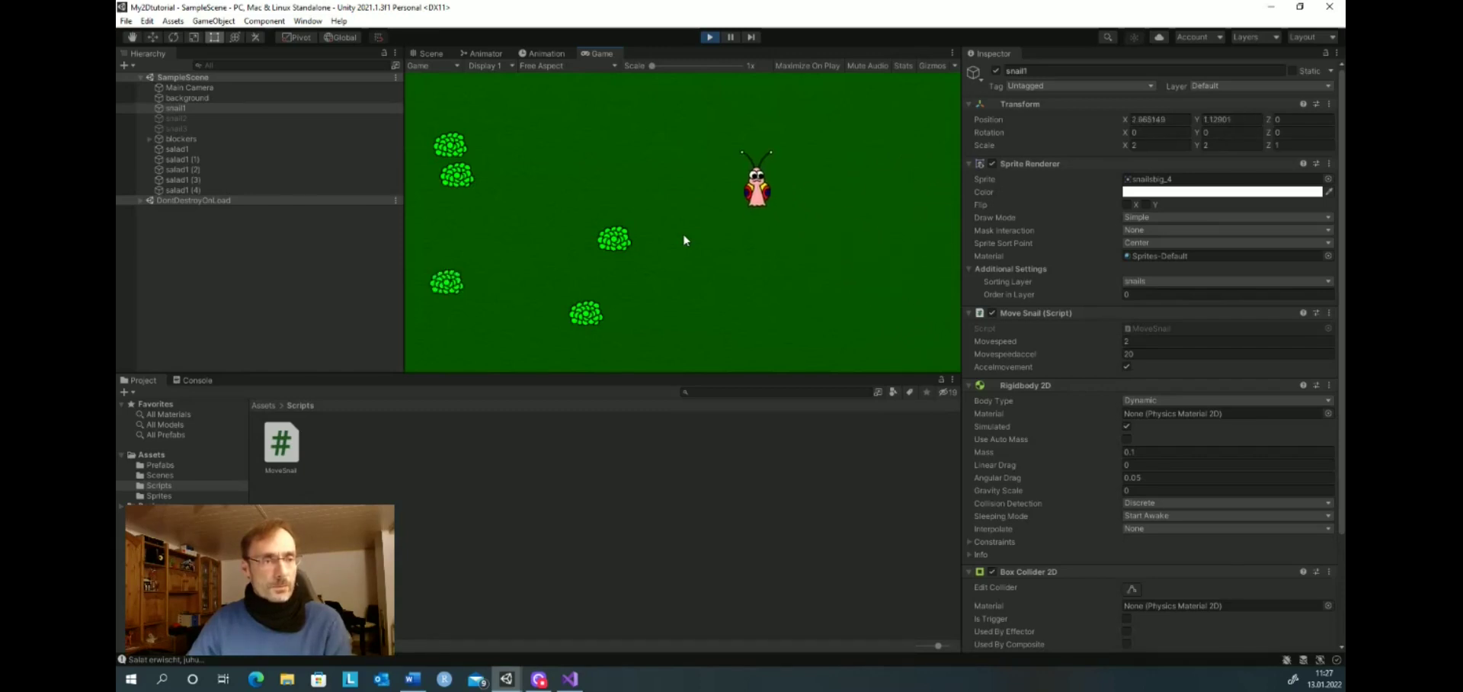
pyautogui.press('Down')
pyautogui.press('Left')
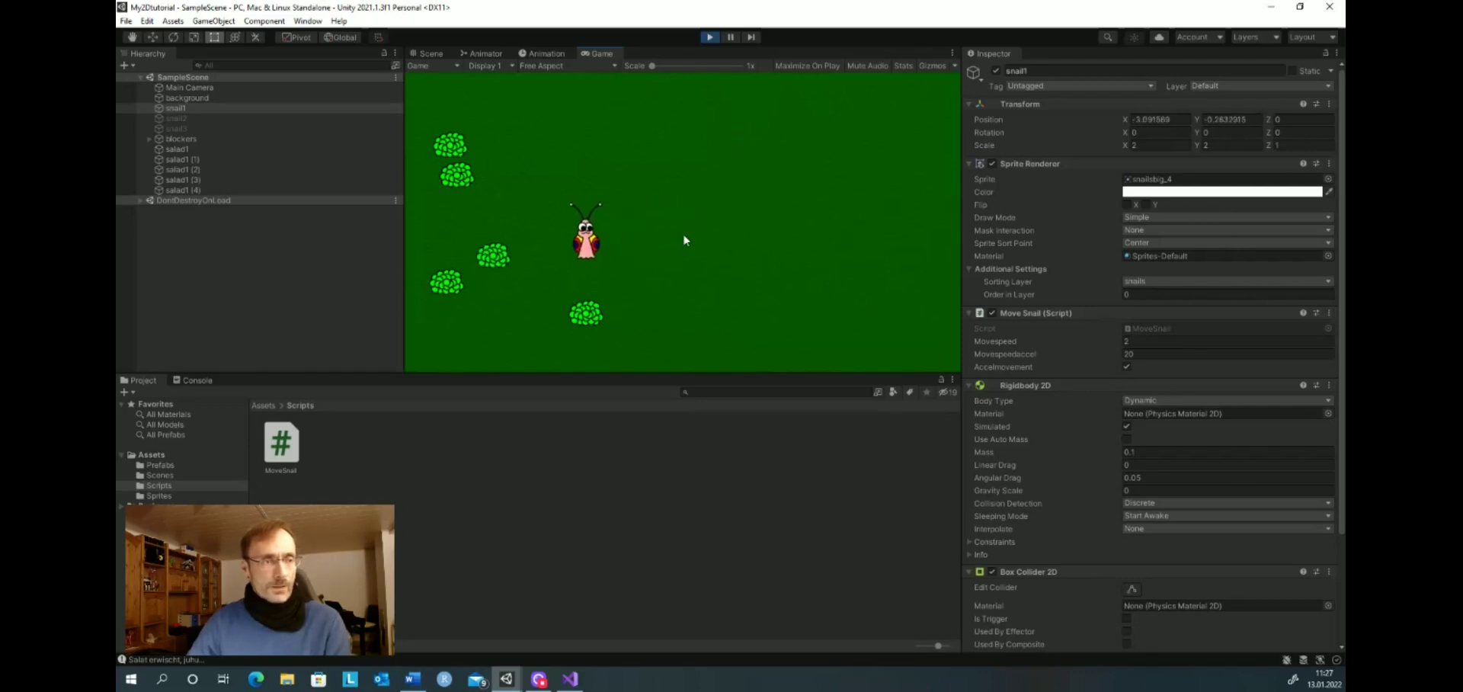
pyautogui.press('Right')
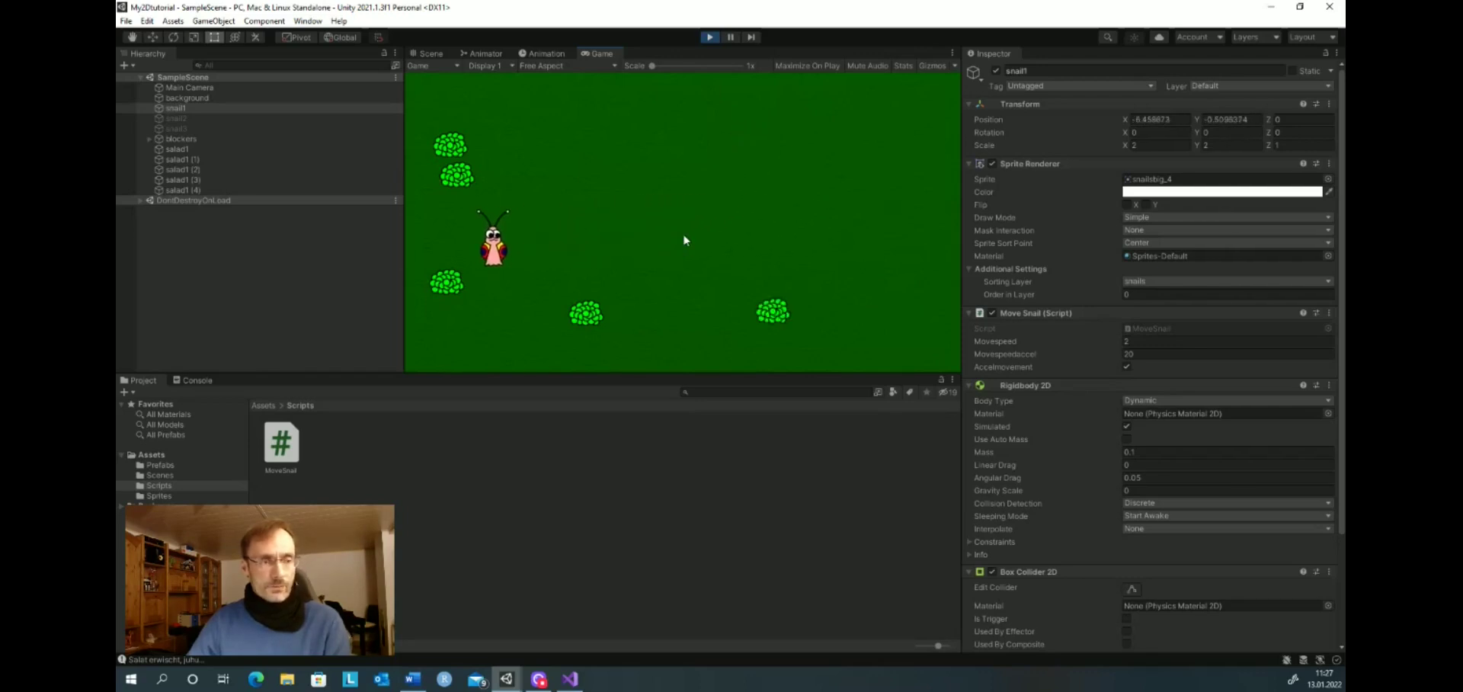
pyautogui.press('Down')
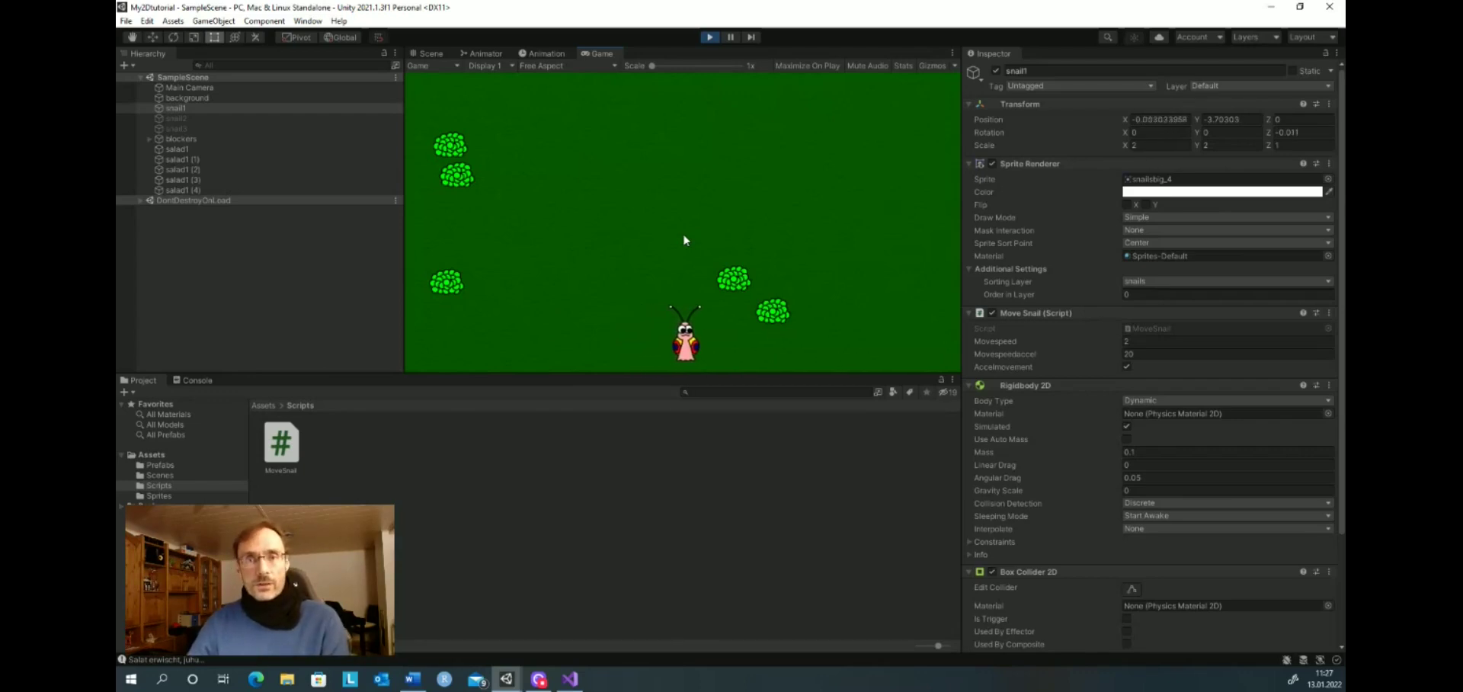
pyautogui.press('Up')
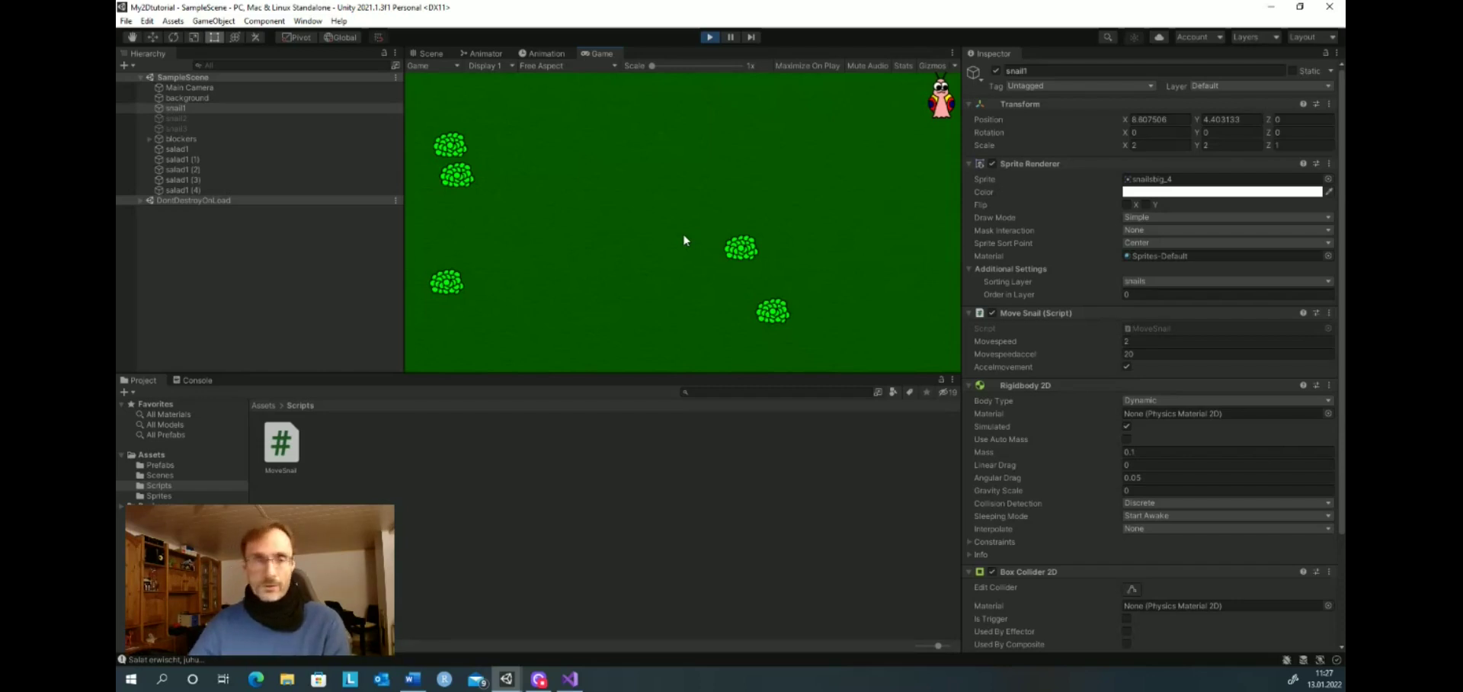
pyautogui.click(709, 37)
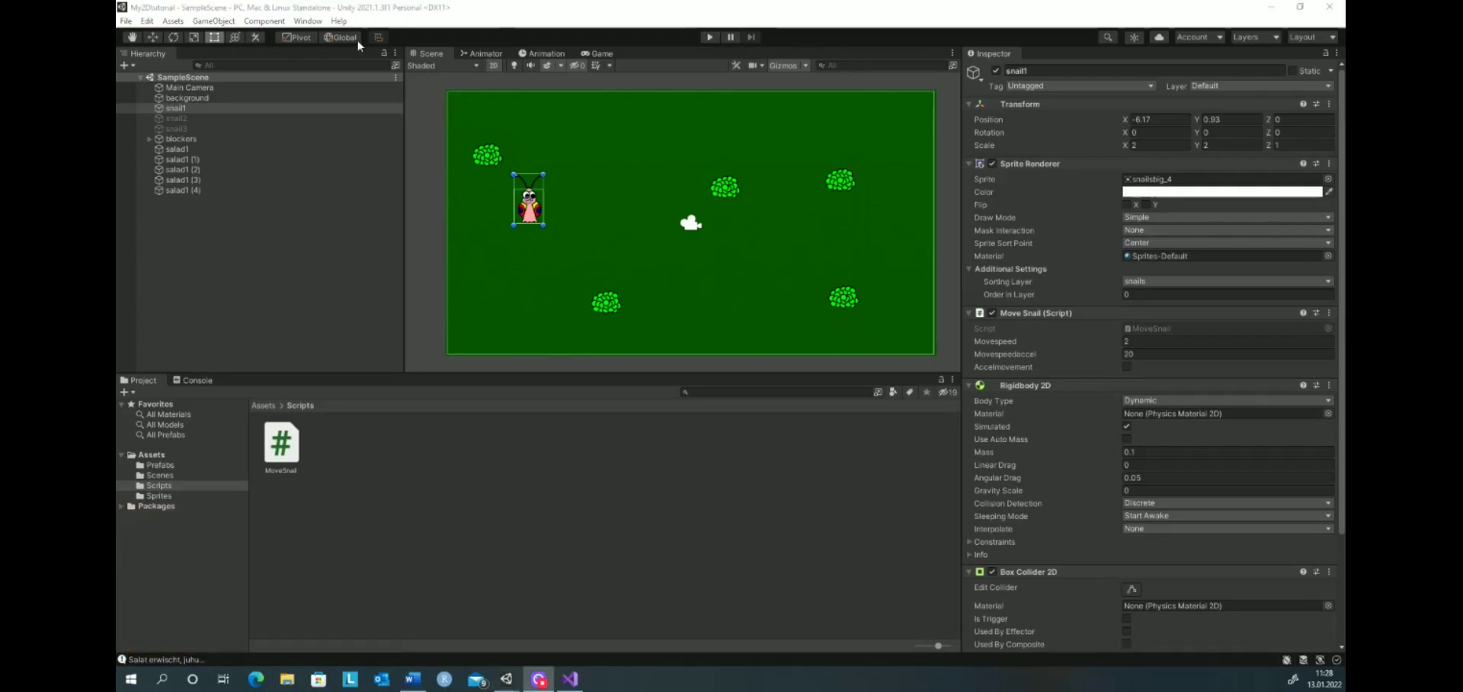
# Step: Switch to the rect transform tool and select salad1 in the Hierarchy
pyautogui.click(174, 111)
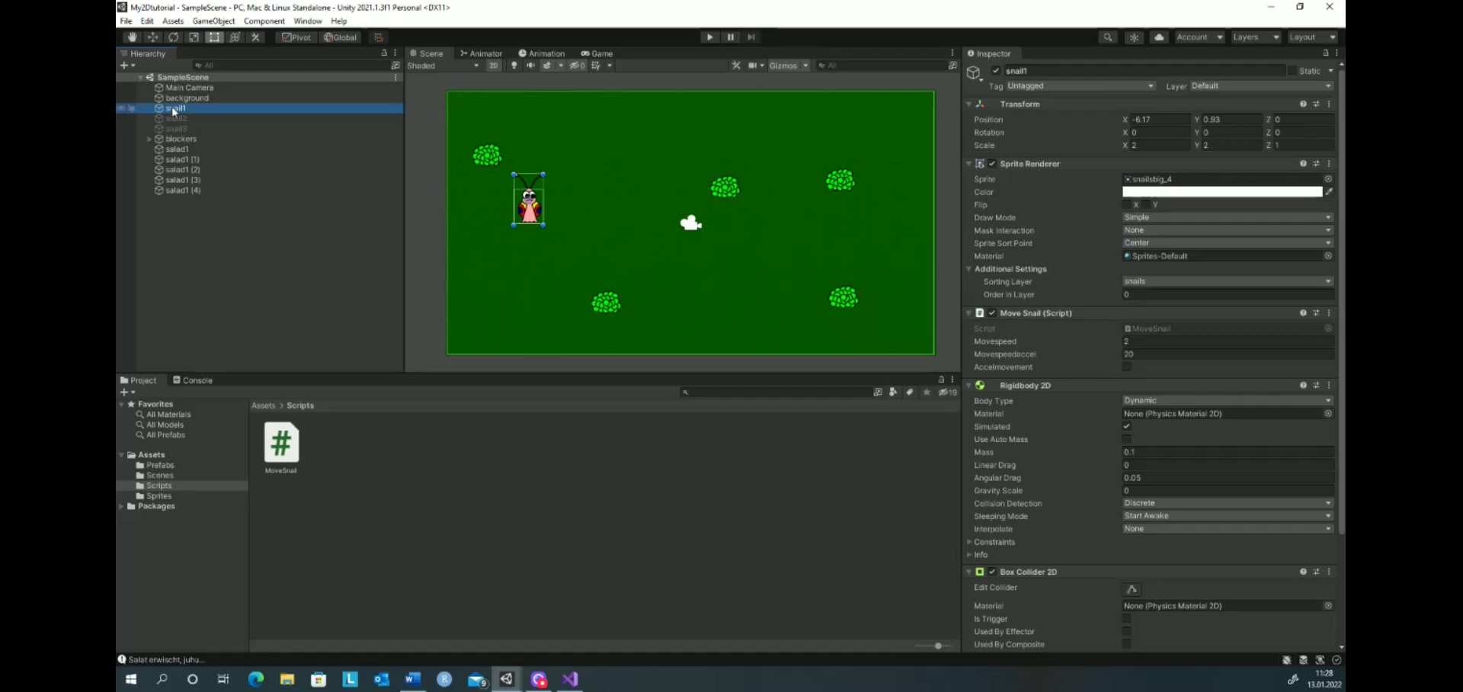
pyautogui.hotkey('alt', 'Tab')
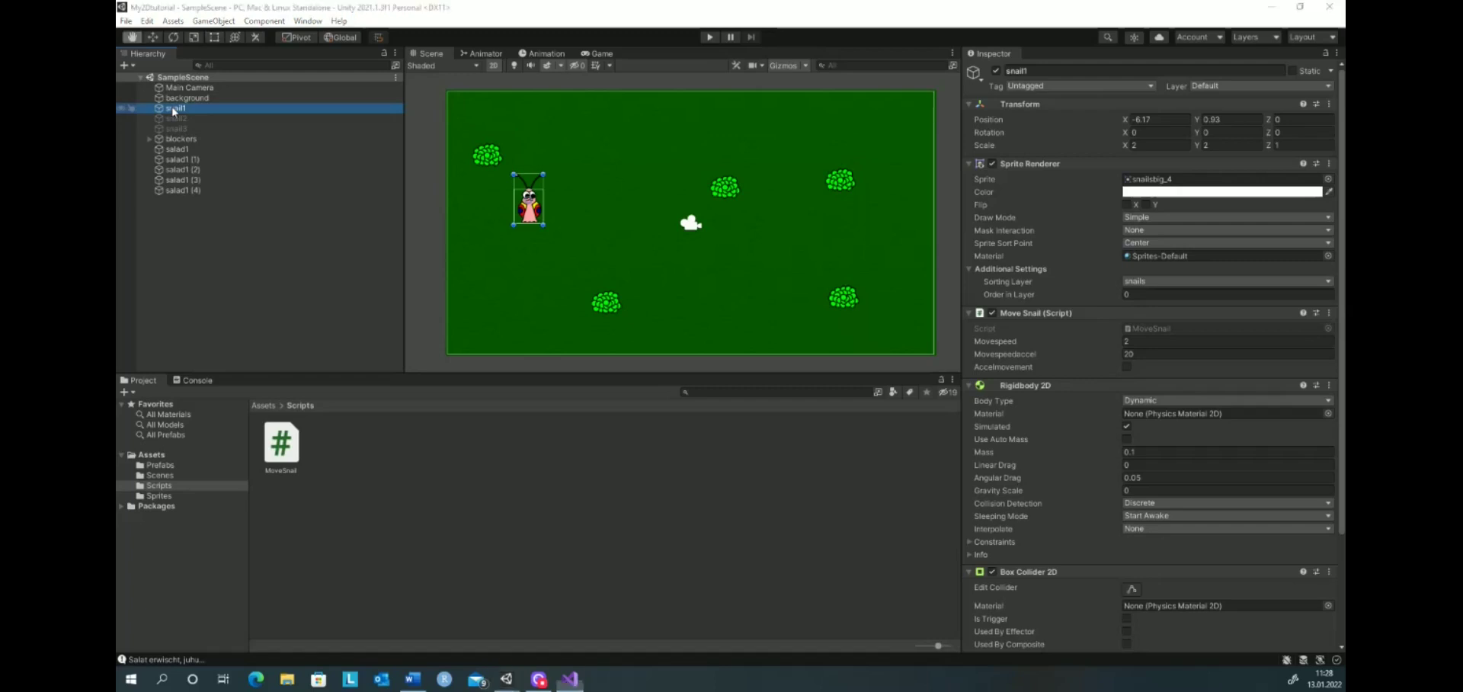
pyautogui.press('t')
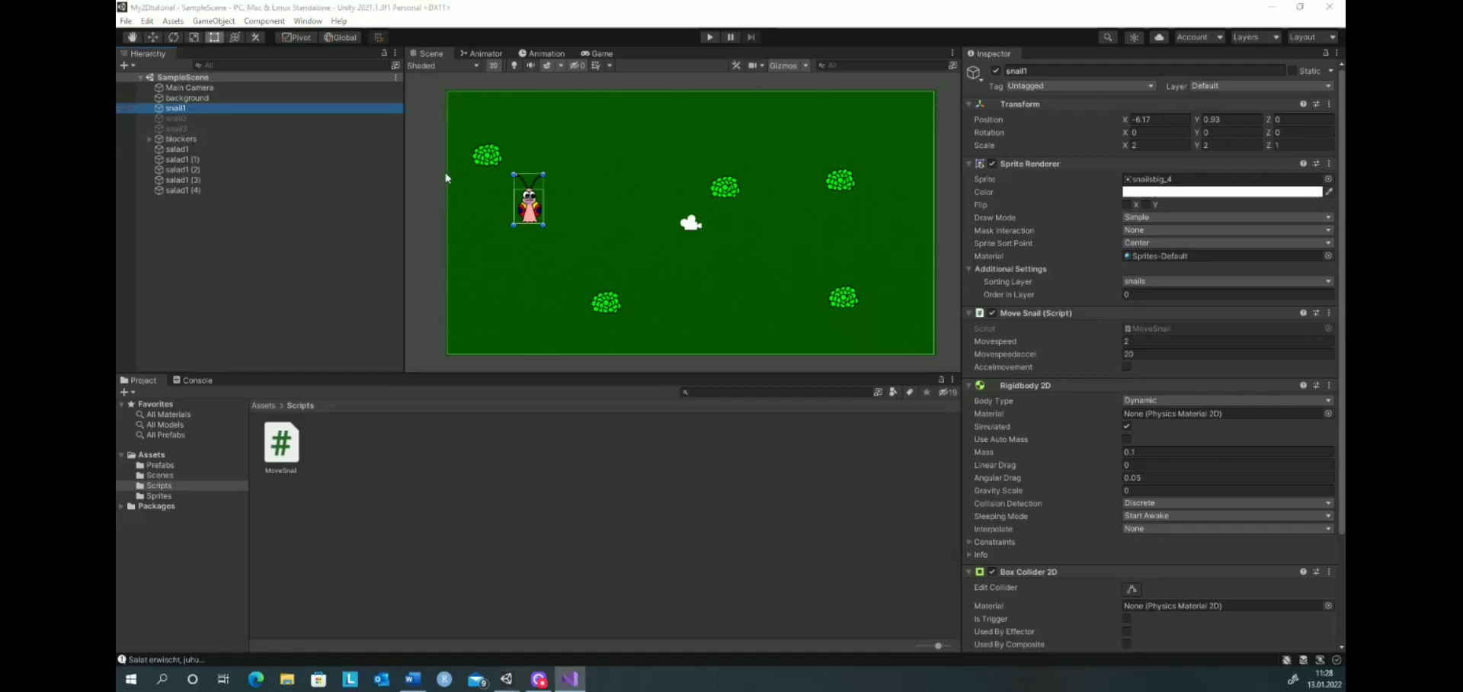
pyautogui.click(182, 109)
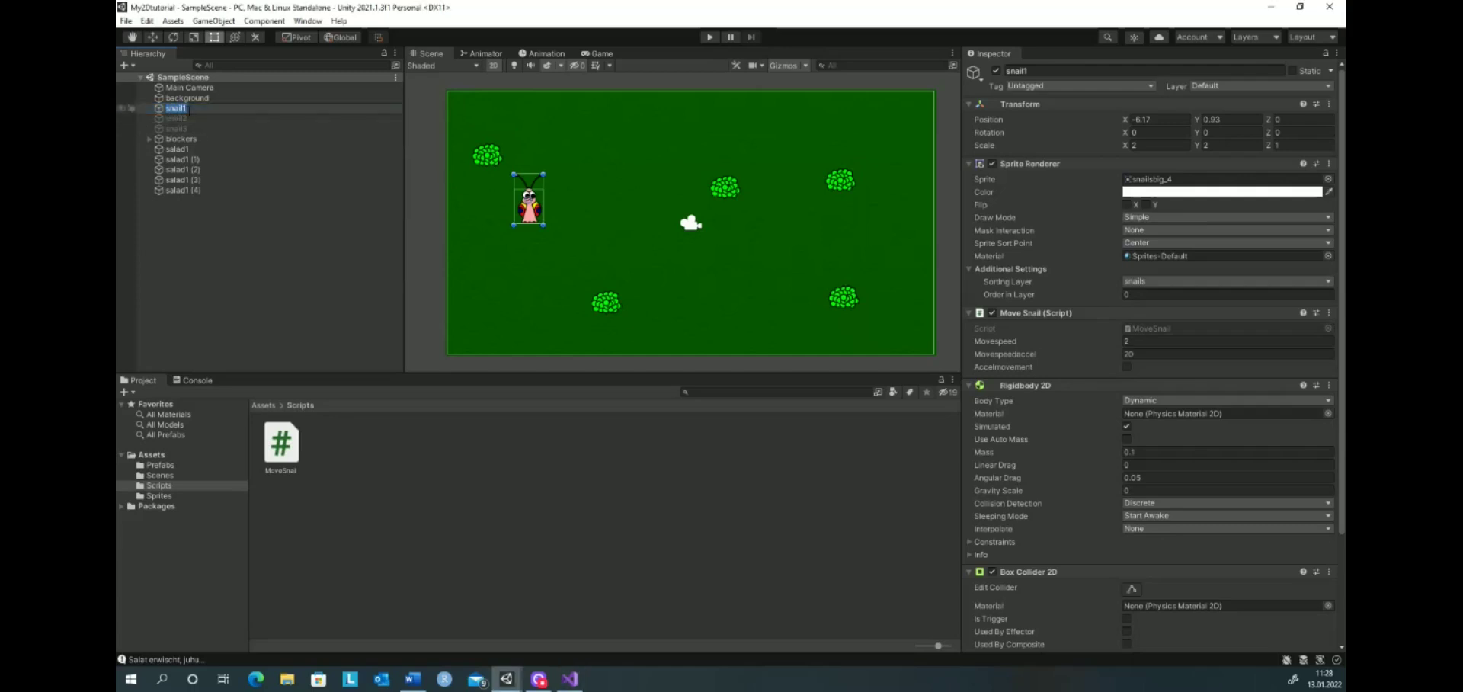
pyautogui.click(182, 138)
pyautogui.click(175, 109)
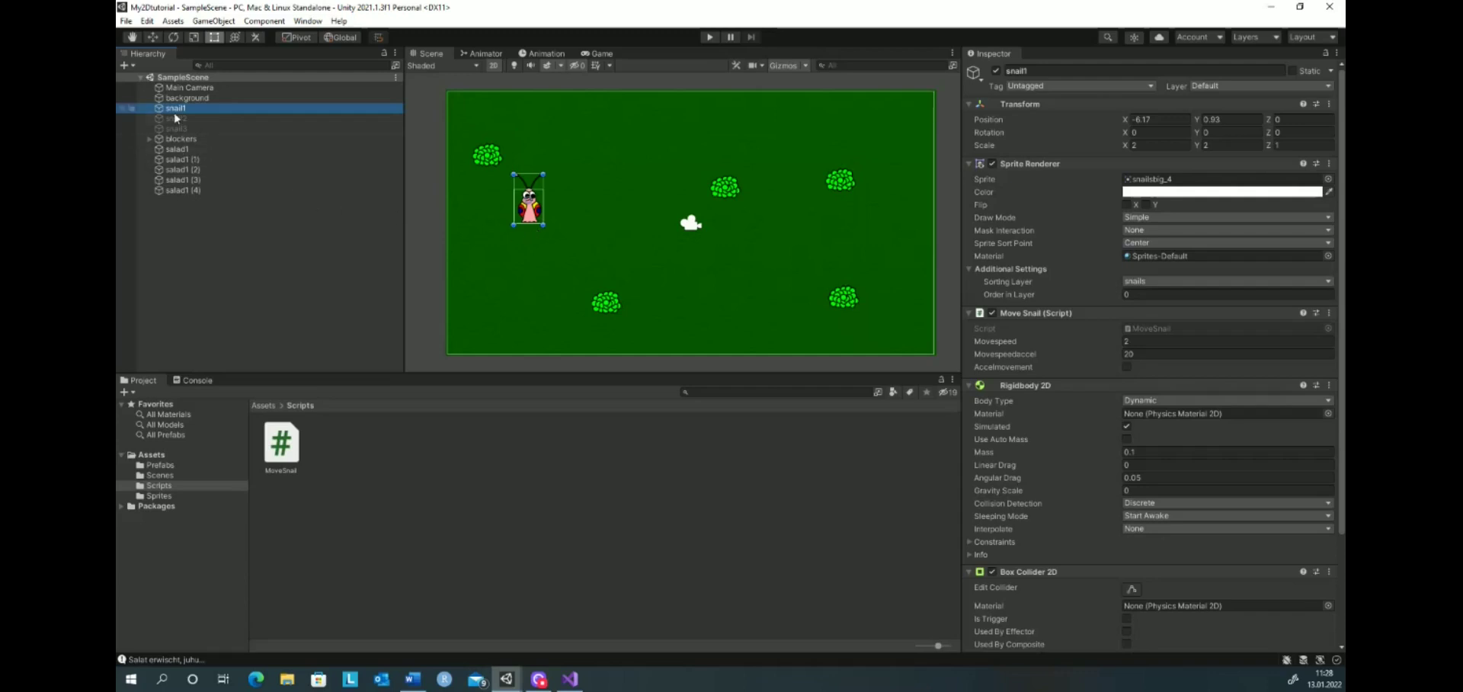
pyautogui.click(176, 149)
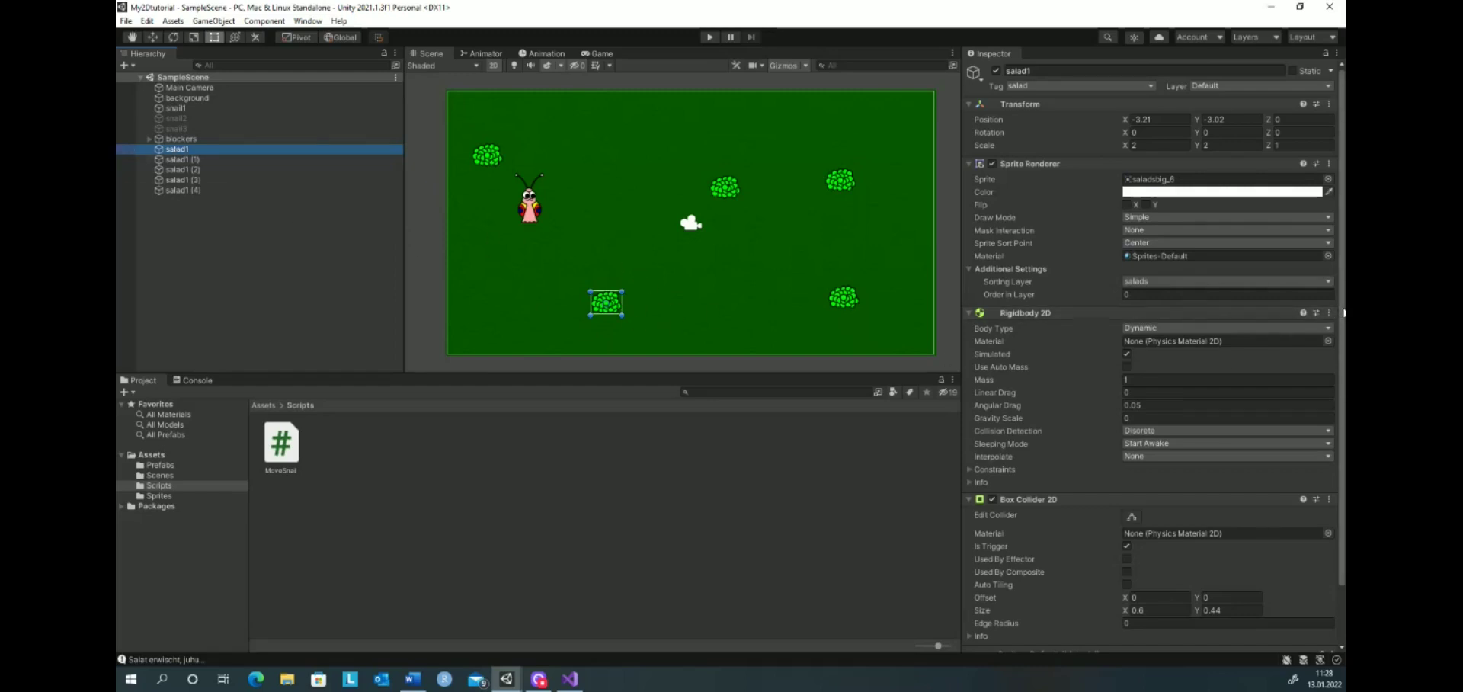
# Step: Create a new script named SaladControl through Add Component and attach it to salad1
pyautogui.scroll(-2, 1343, 313)
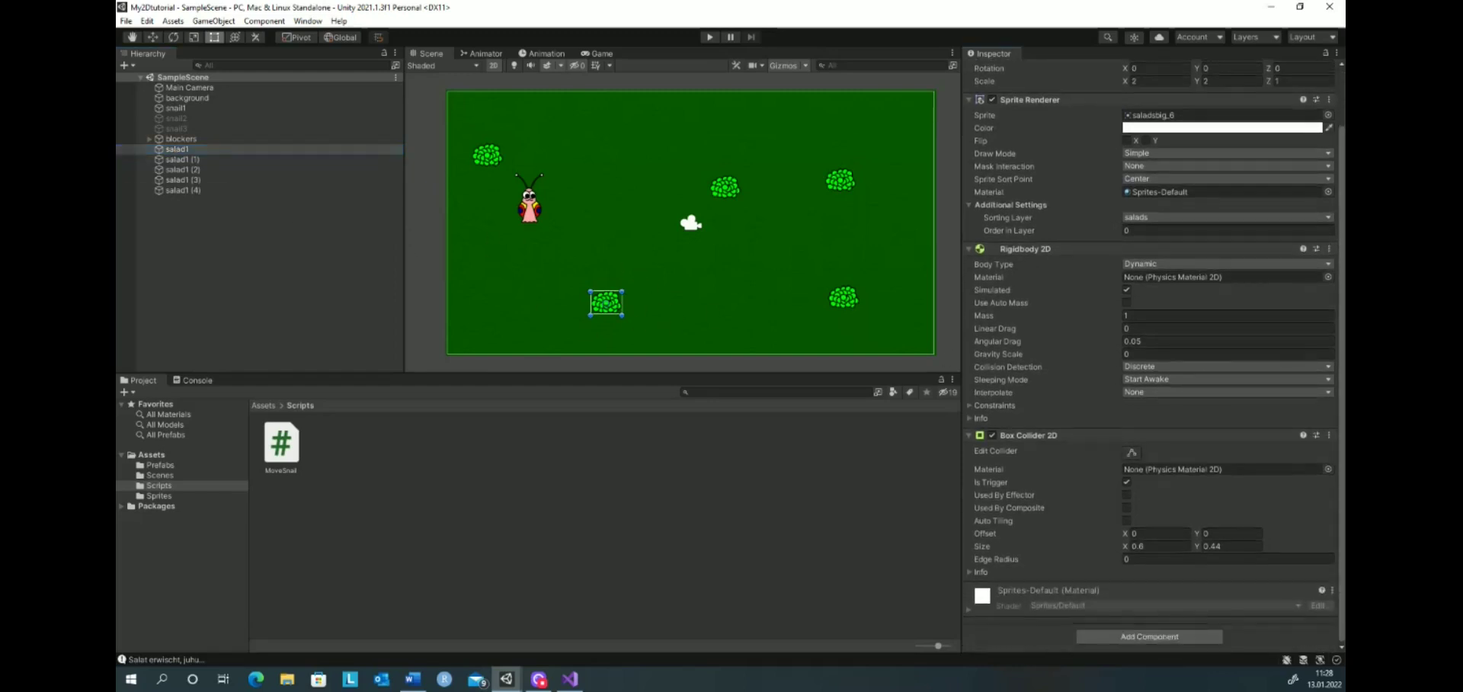
pyautogui.click(1167, 639)
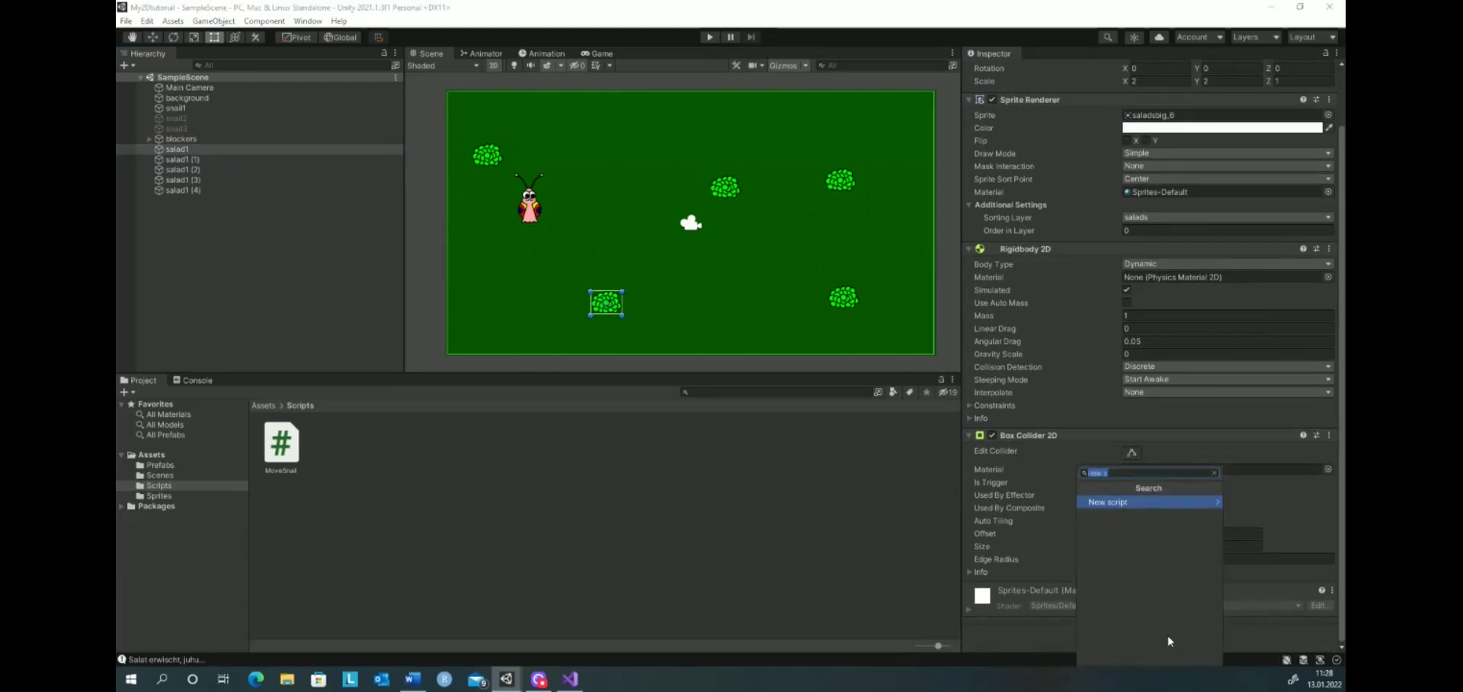
pyautogui.write('SaladControl')
pyautogui.press('Return')
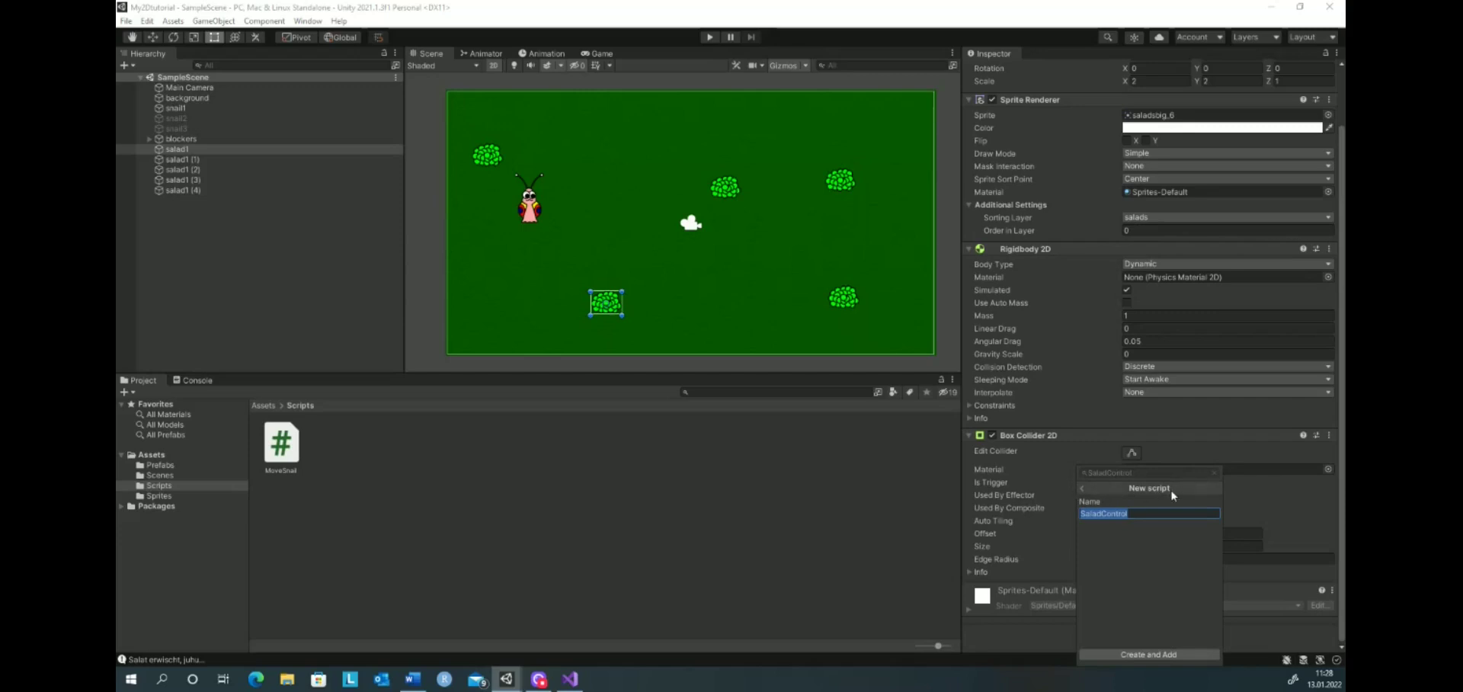
pyautogui.click(1150, 654)
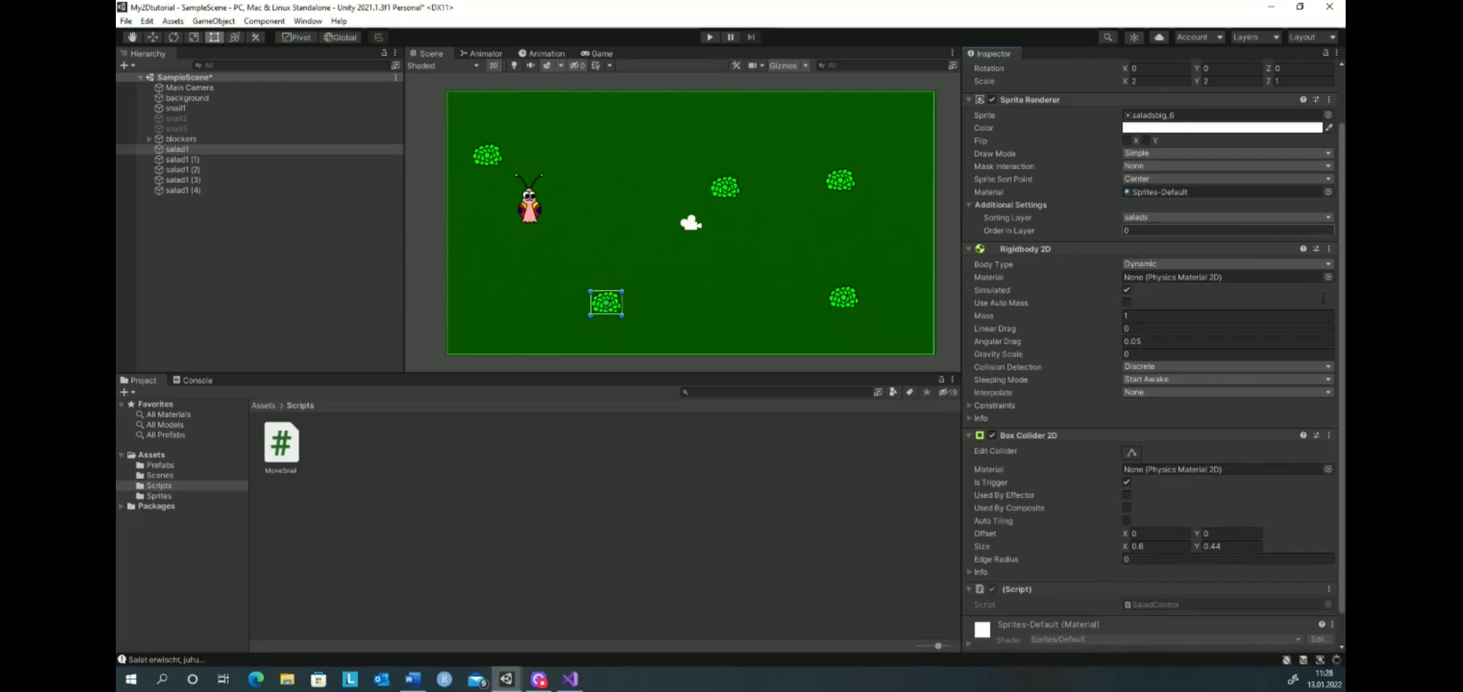
pyautogui.click(1266, 352)
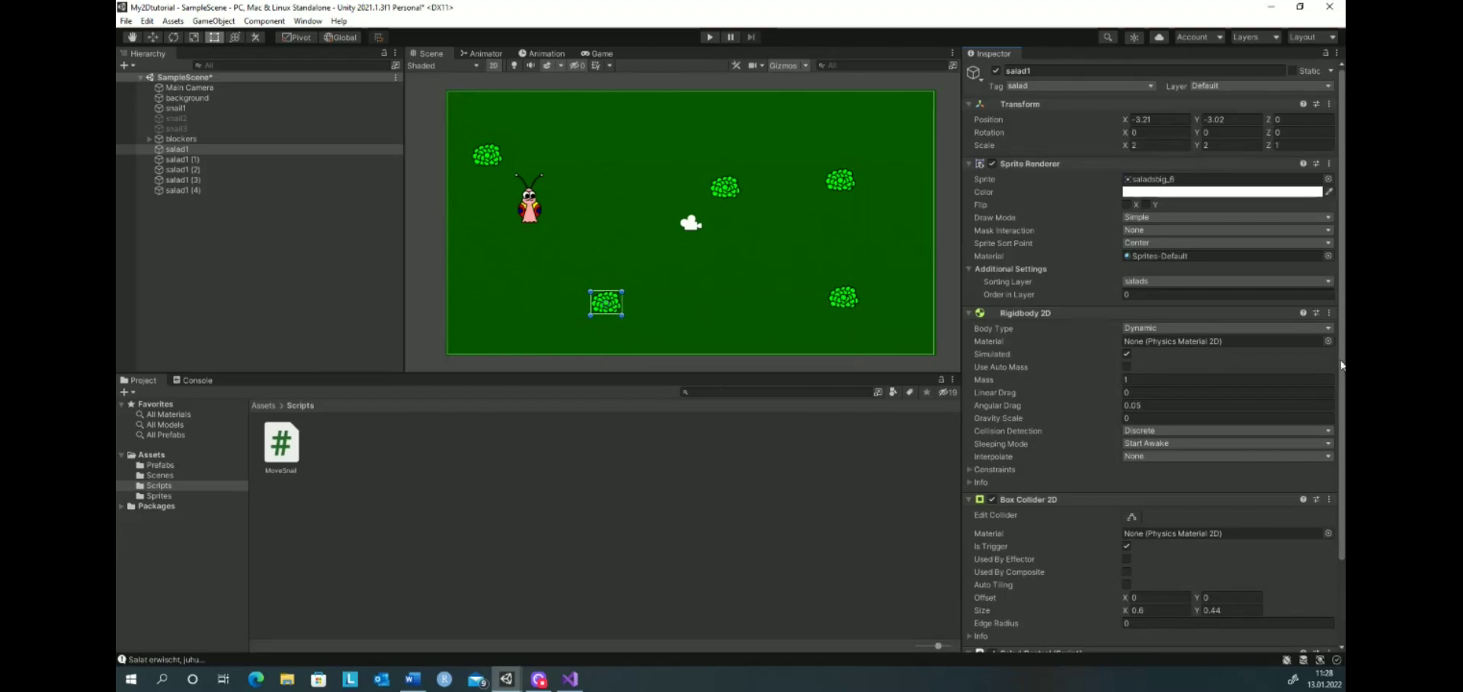
# Step: Use the Salad Control component's Edit Script option to open SaladControl.cs in Visual Studio
pyautogui.scroll(2, 1341, 372)
pyautogui.scroll(-3, 1340, 372)
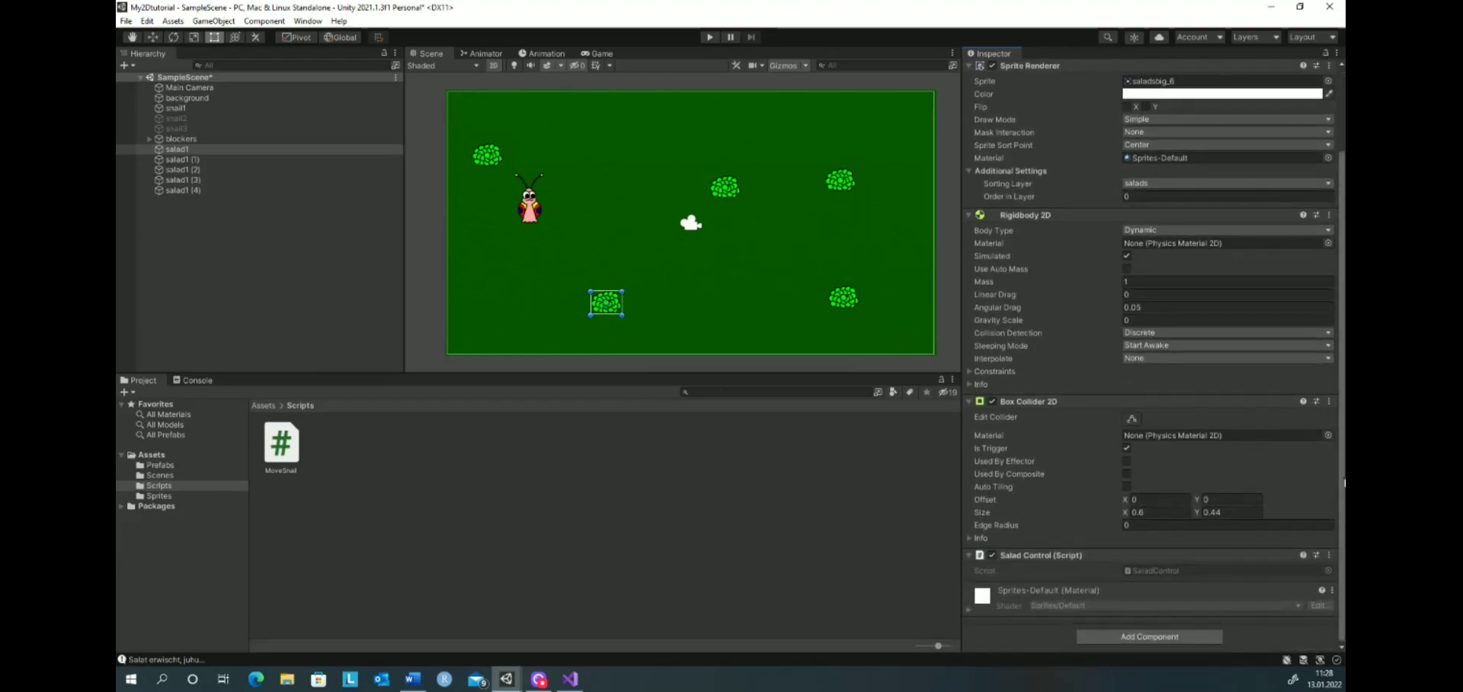
pyautogui.click(1329, 555)
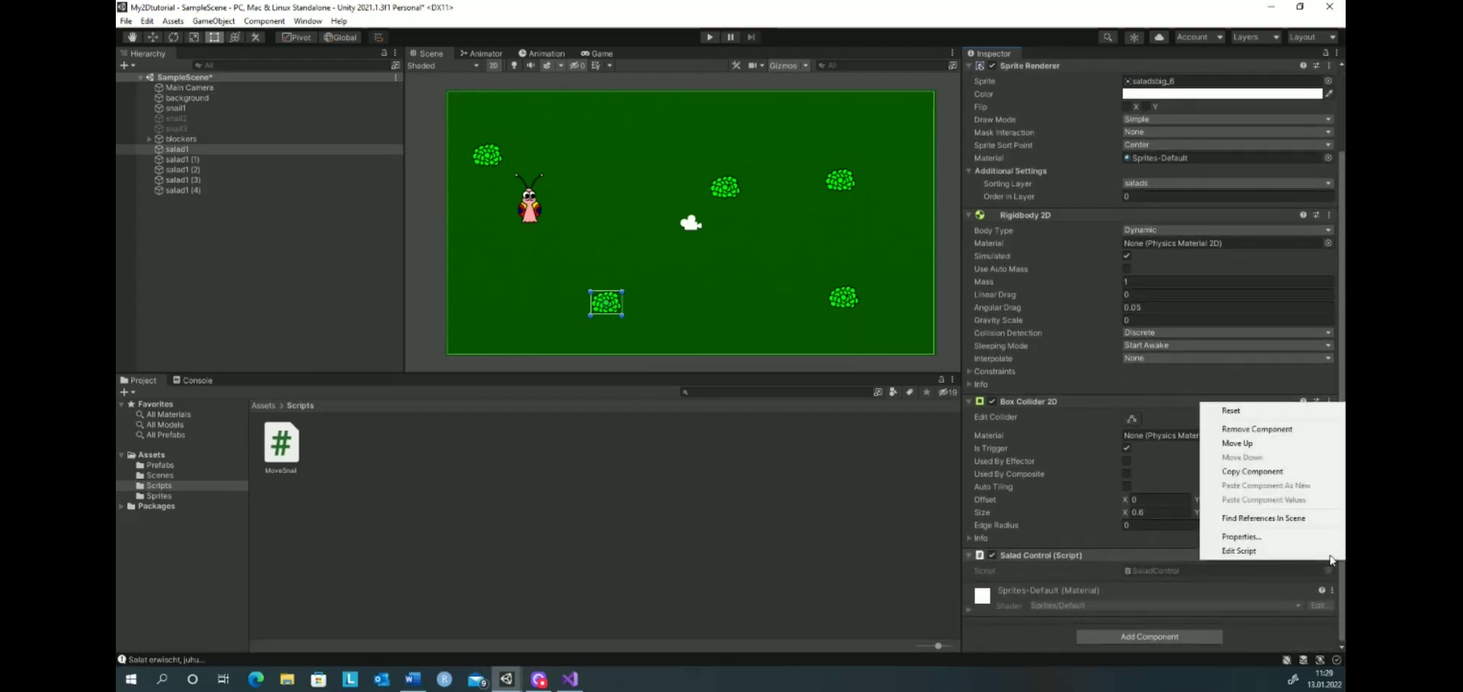
pyautogui.click(1280, 553)
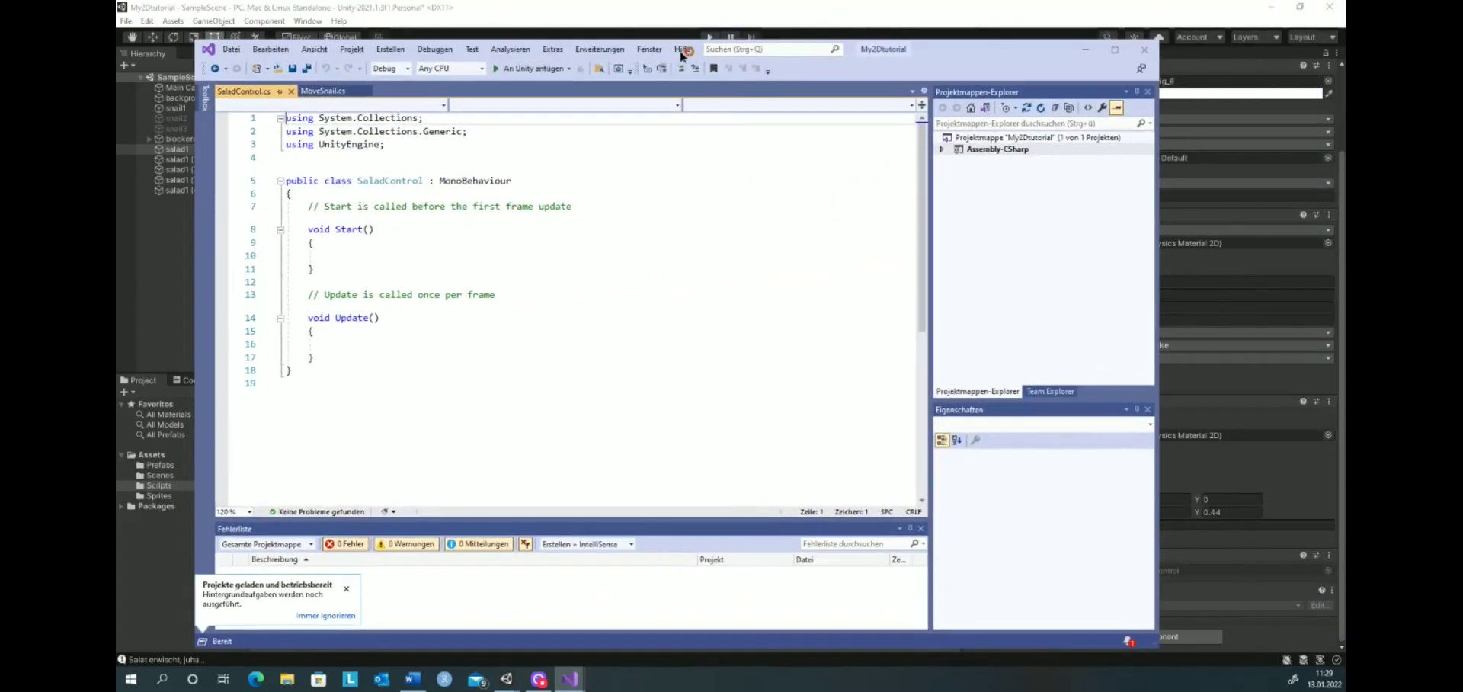
# Step: Declare public float startscale = 0.05f with a comment above Start() and save the script
pyautogui.click(1114, 51)
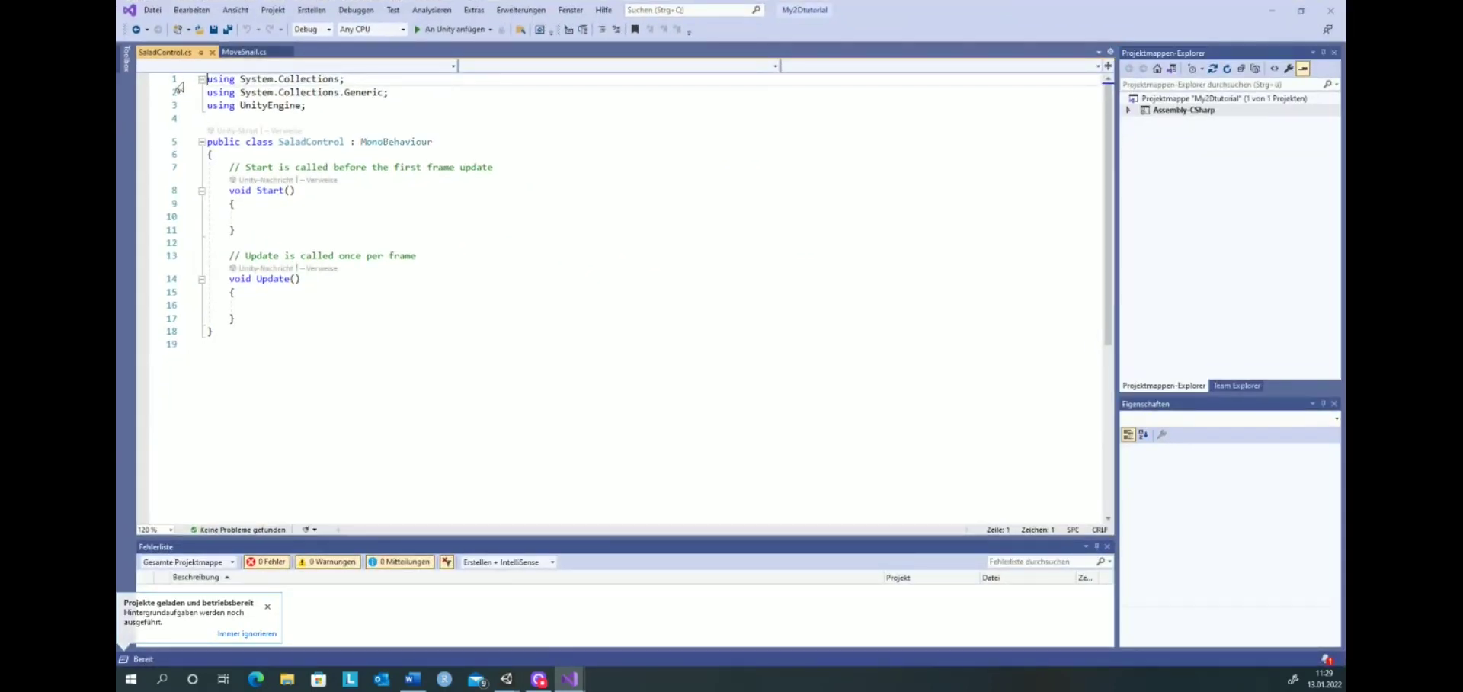
pyautogui.click(226, 169)
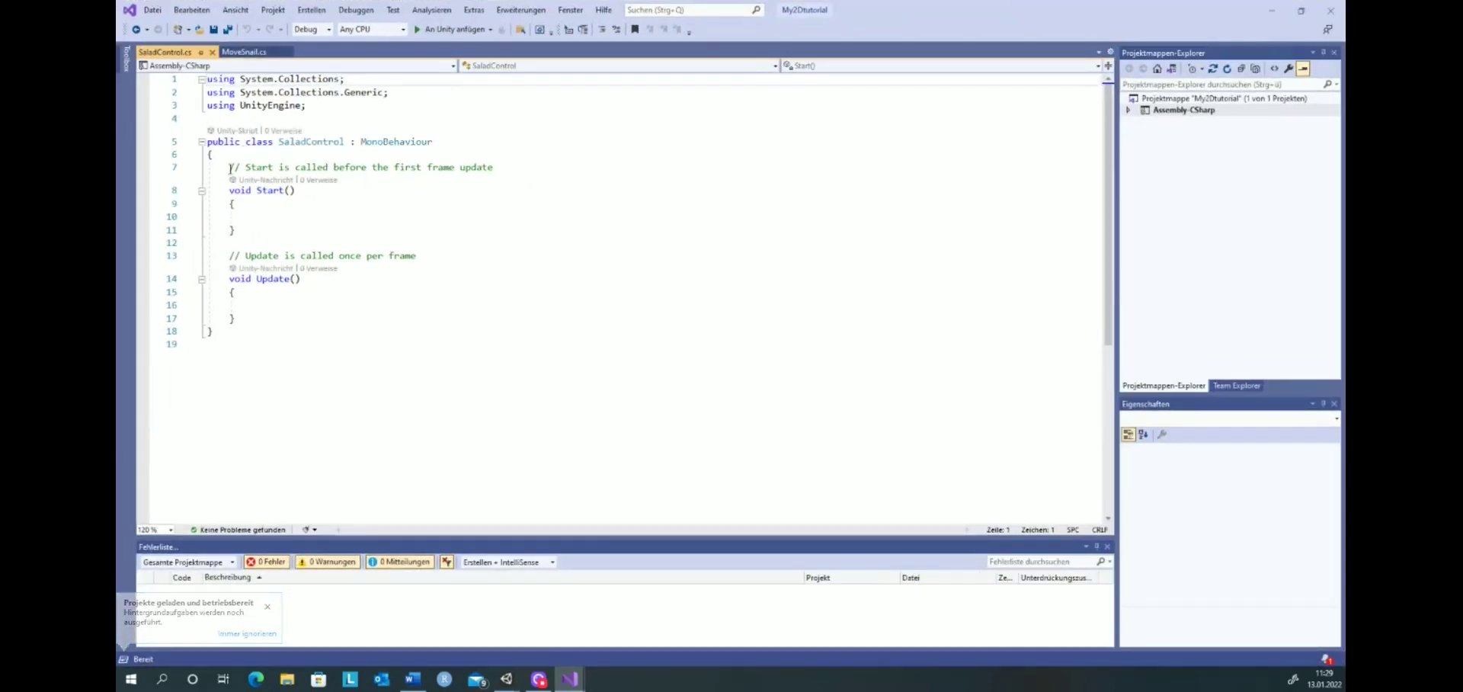
pyautogui.press('Return')
pyautogui.press('Return')
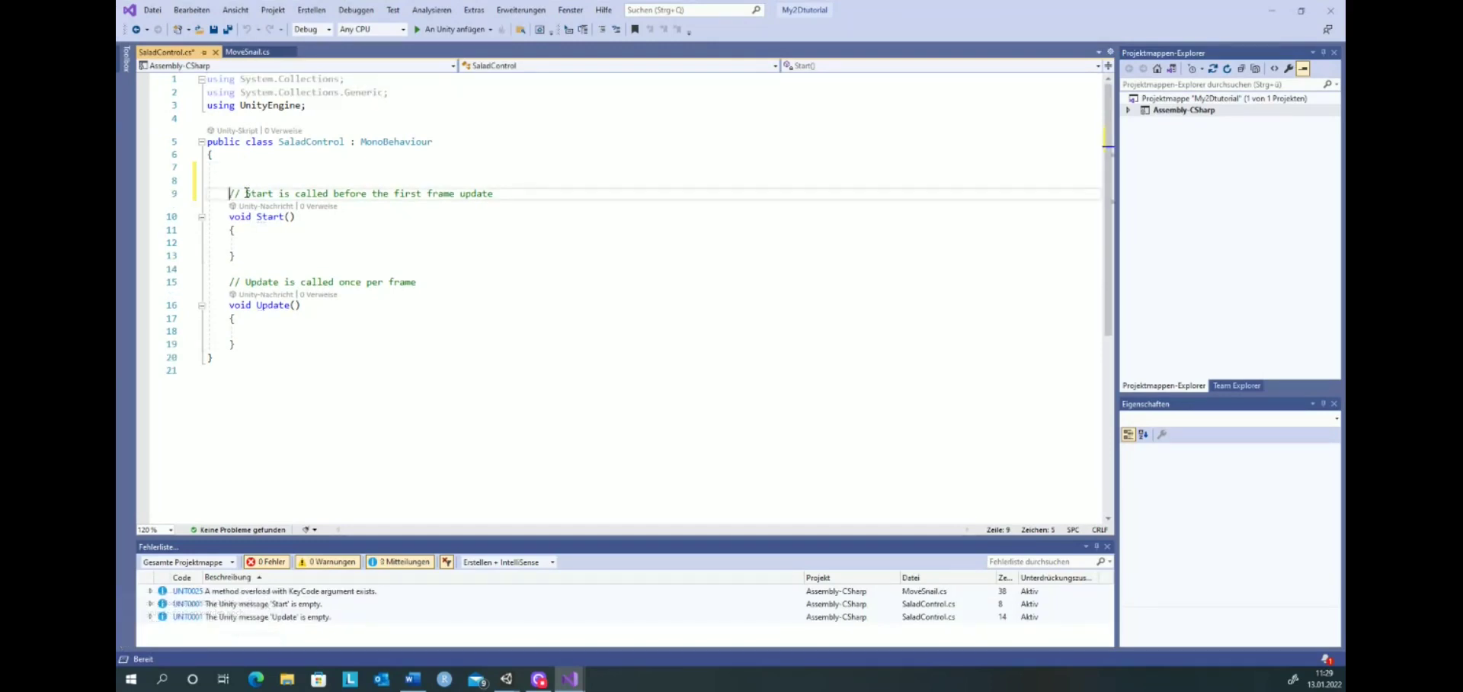
pyautogui.press('Up')
pyautogui.press('Up')
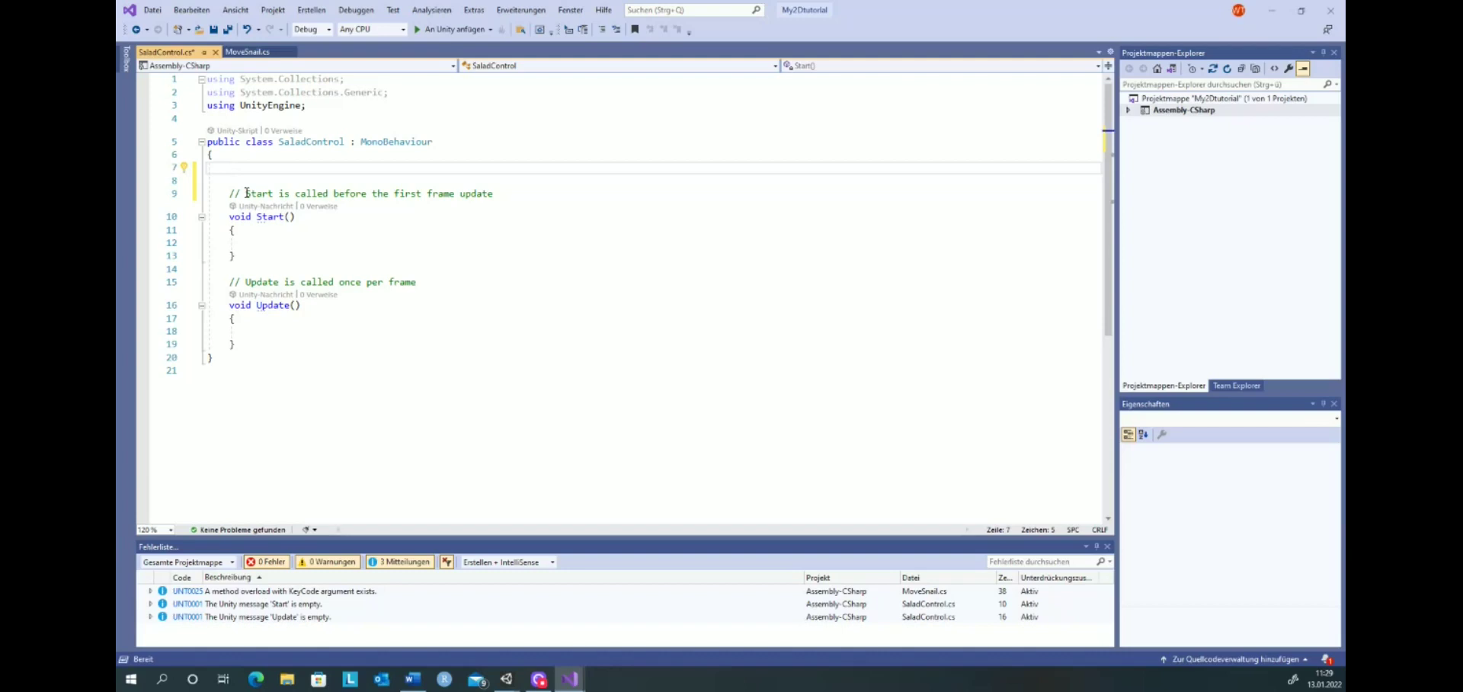
pyautogui.press('Return')
pyautogui.write('pub')
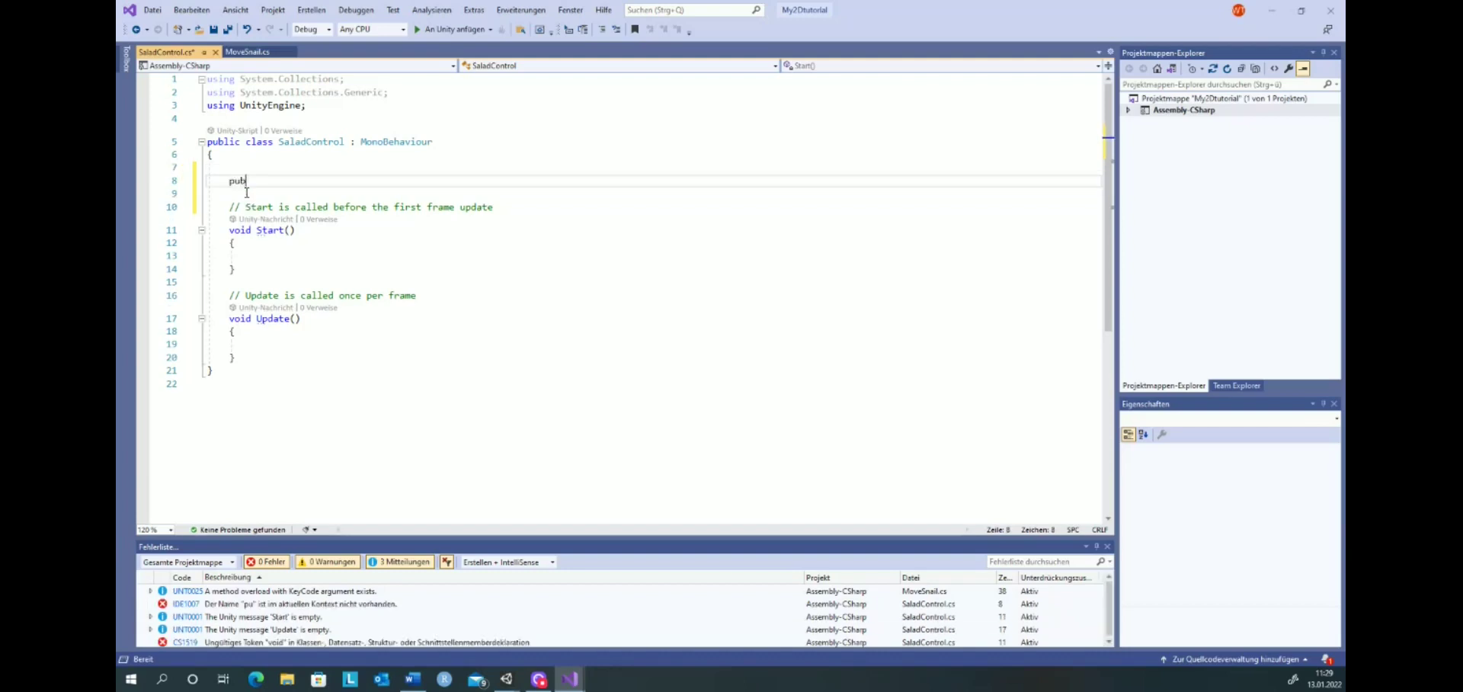
pyautogui.write('lic ')
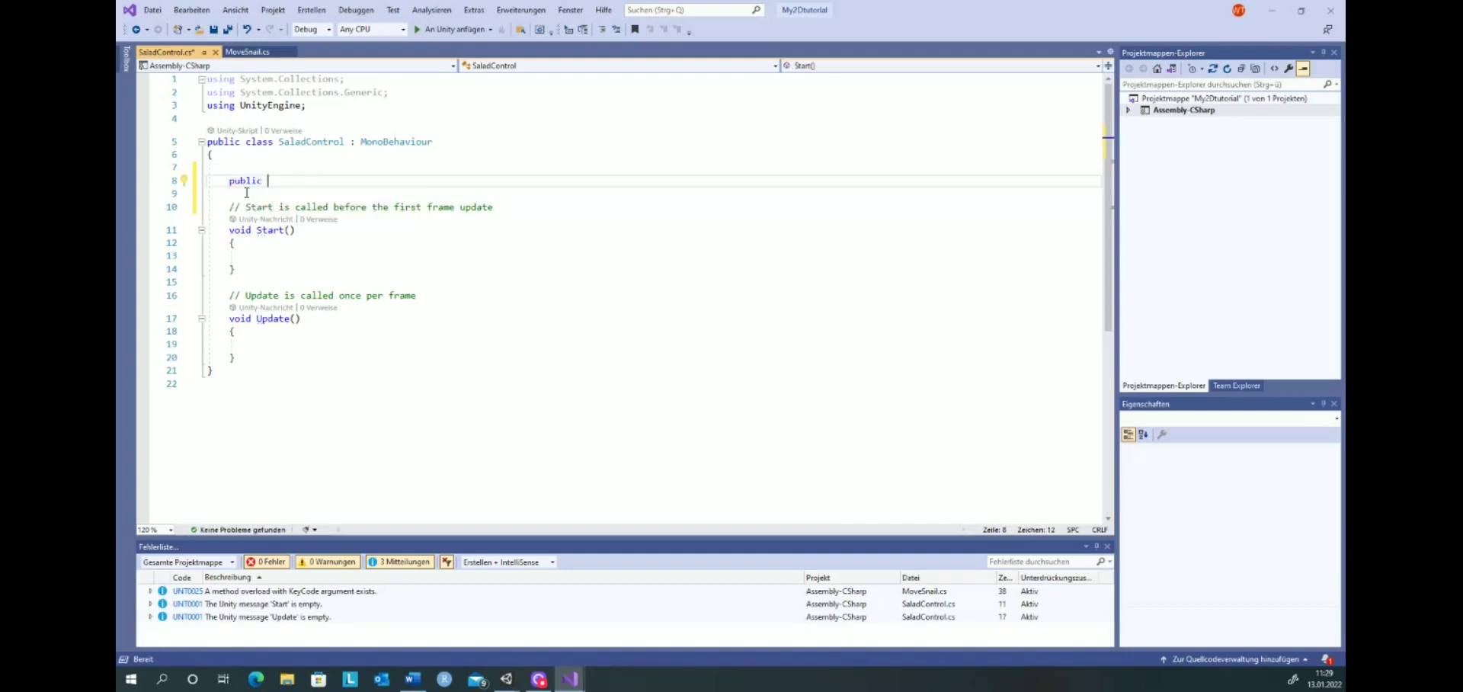
pyautogui.write('float ')
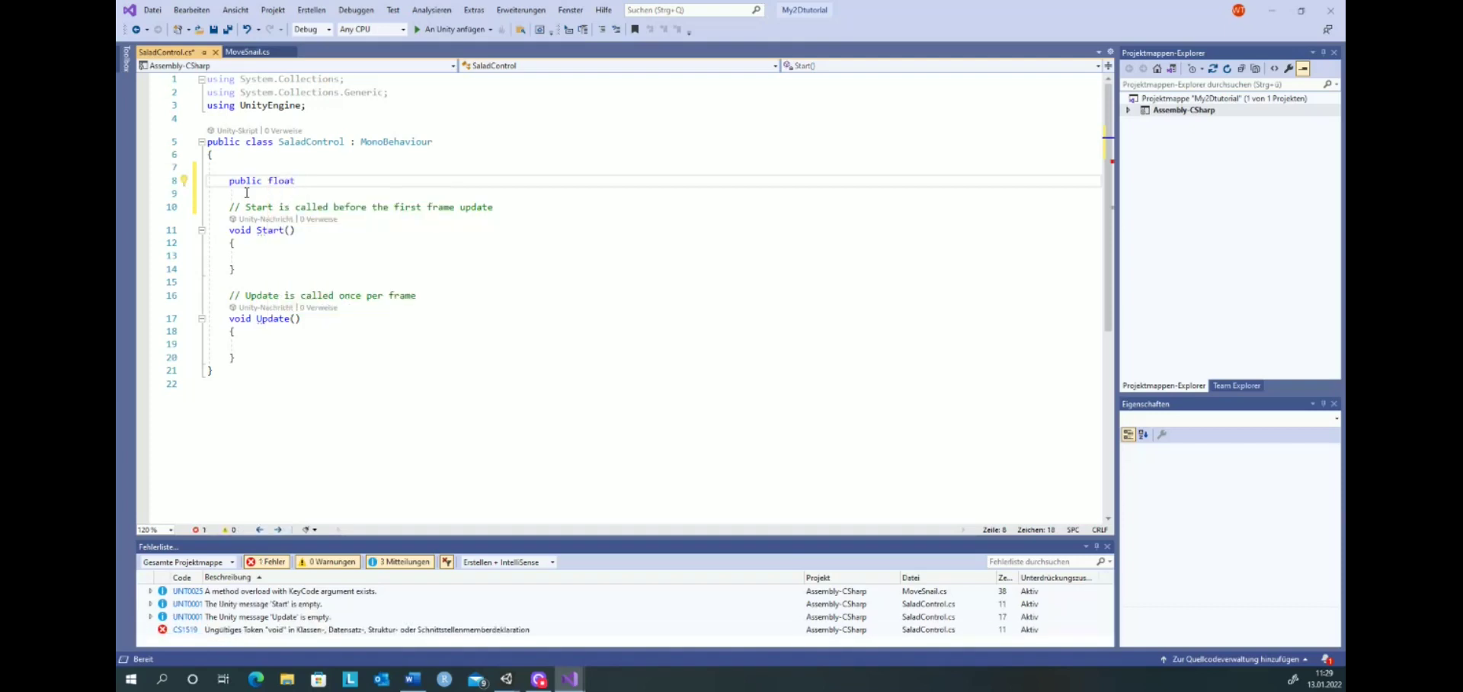
pyautogui.write('sa')
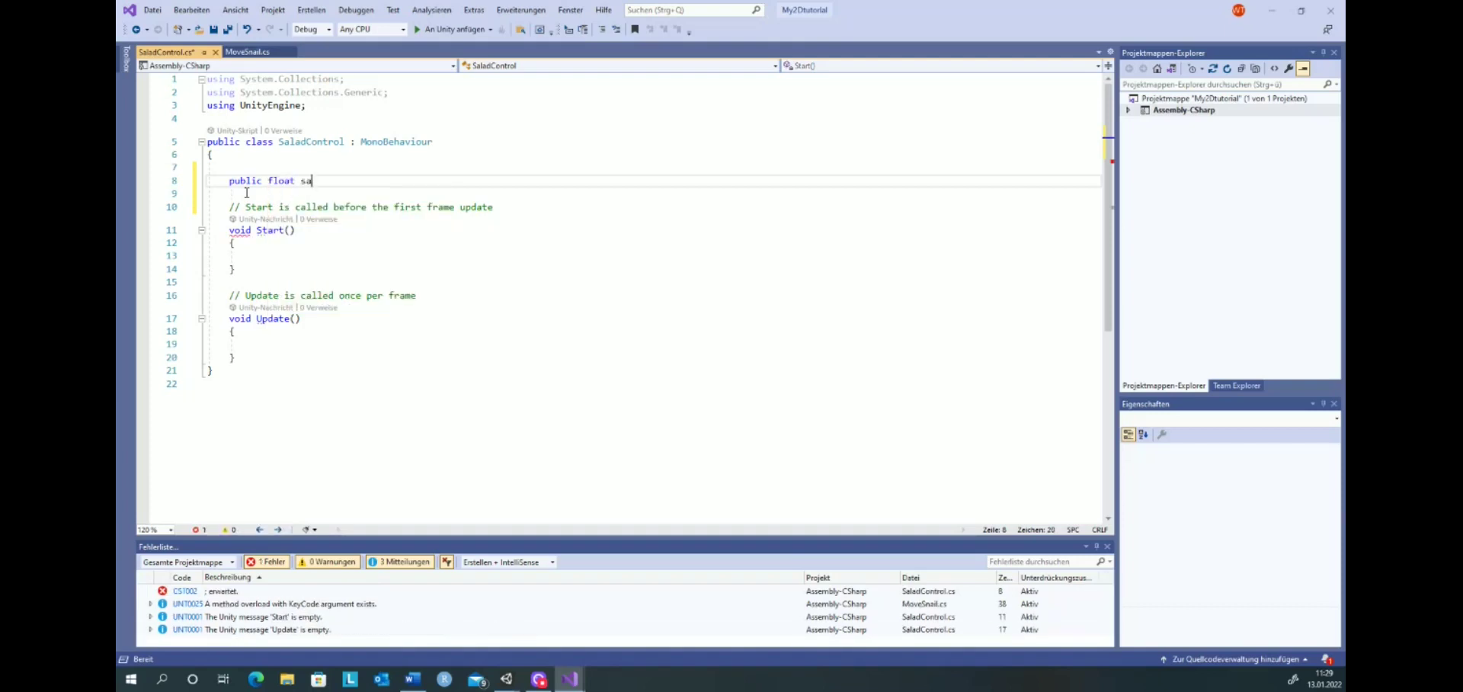
pyautogui.press('BackSpace')
pyautogui.write('tartsca')
pyautogui.write('le')
pyautogui.write(' = 0.05')
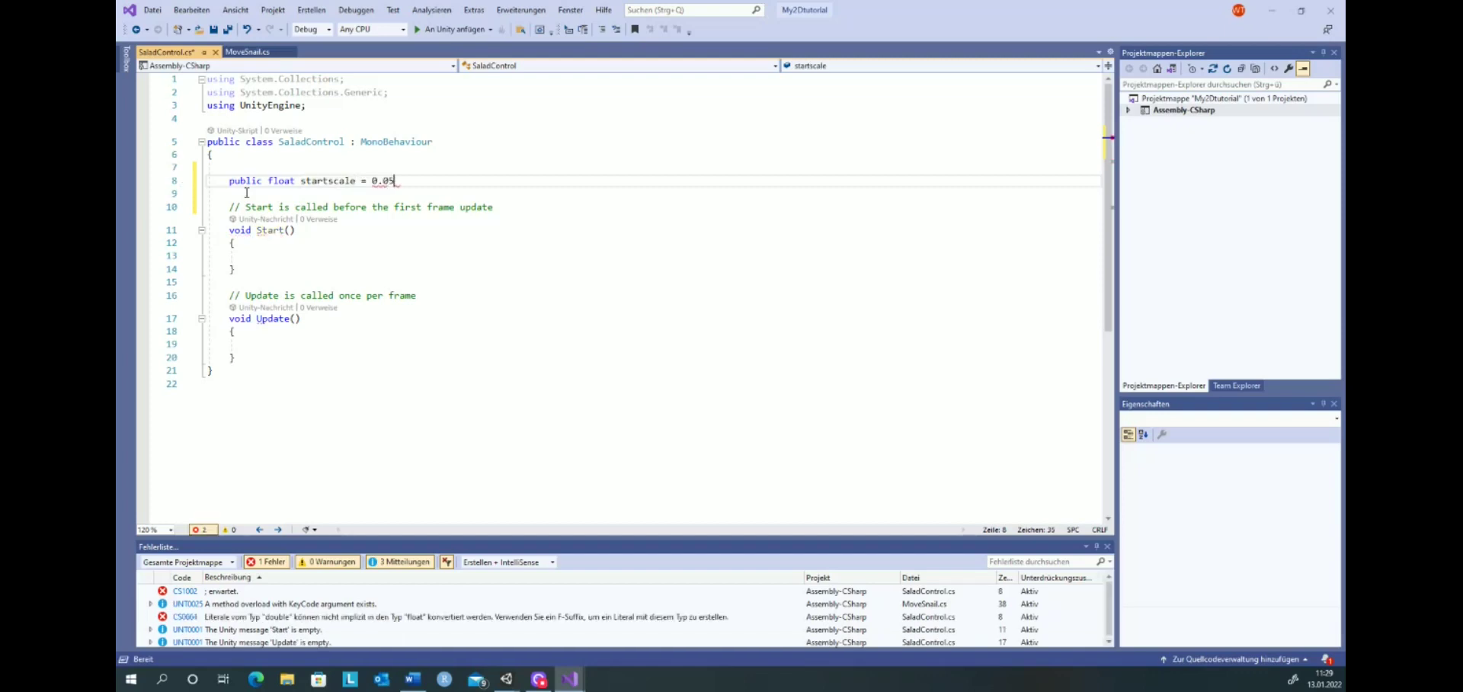
pyautogui.write('f;')
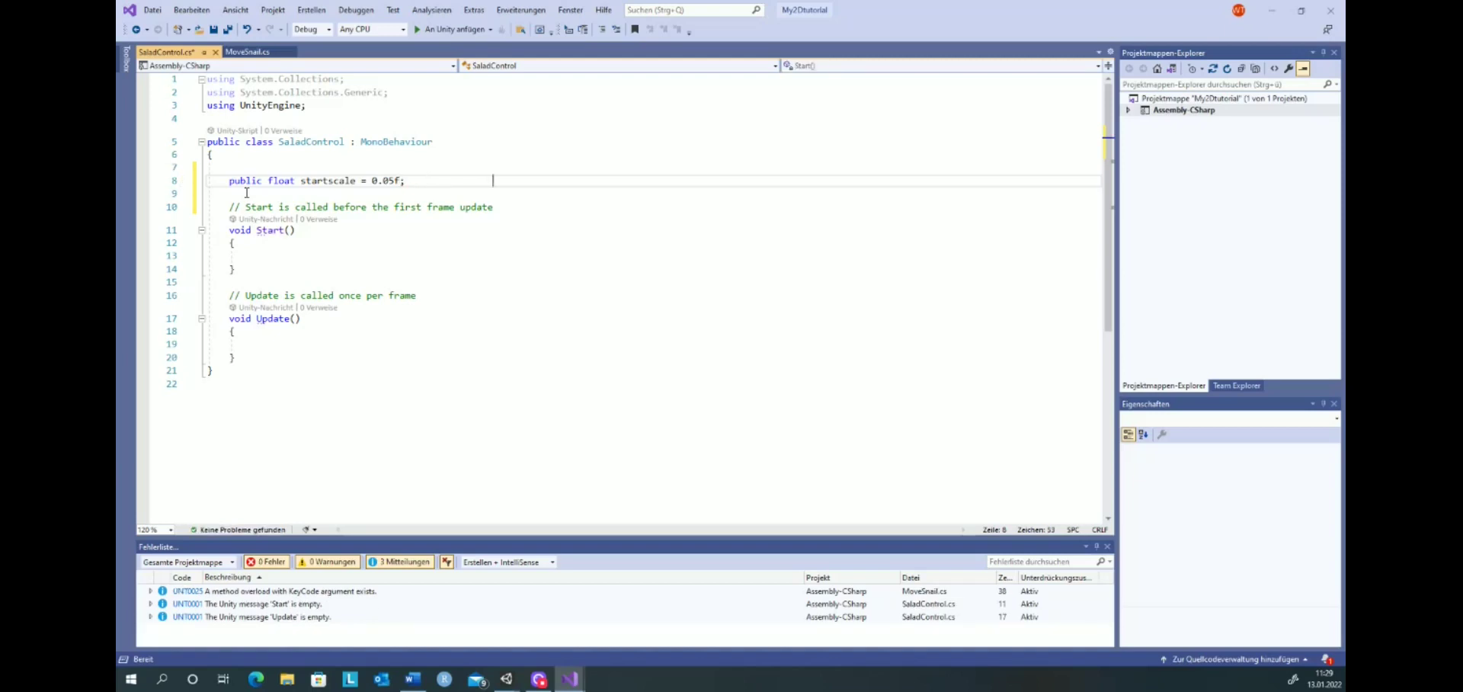
pyautogui.write('// ')
pyautogui.write('How ')
pyautogui.write('big is o')
pyautogui.write('ur ')
pyautogui.write('a')
pyautogui.write('las')
pyautogui.write('e beginni')
pyautogui.write('ng')
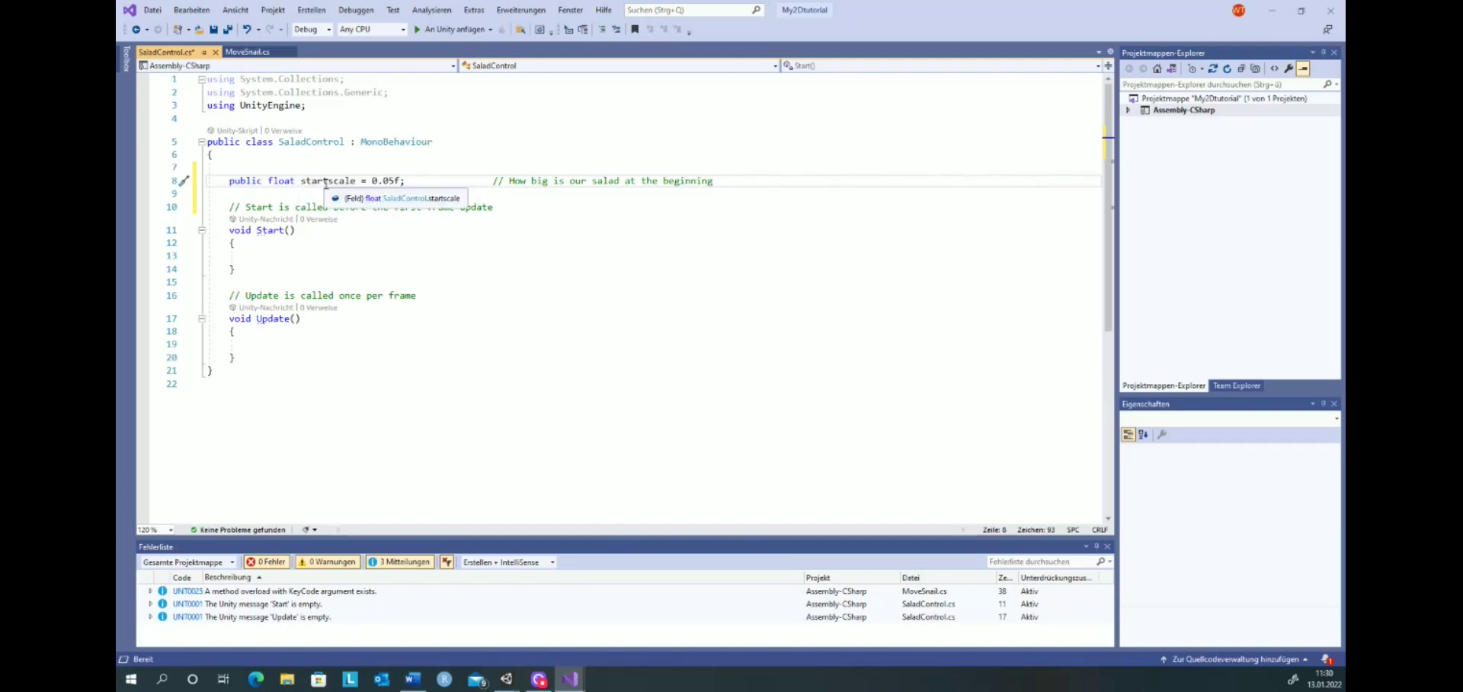
pyautogui.hotkey('ctrl', 's')
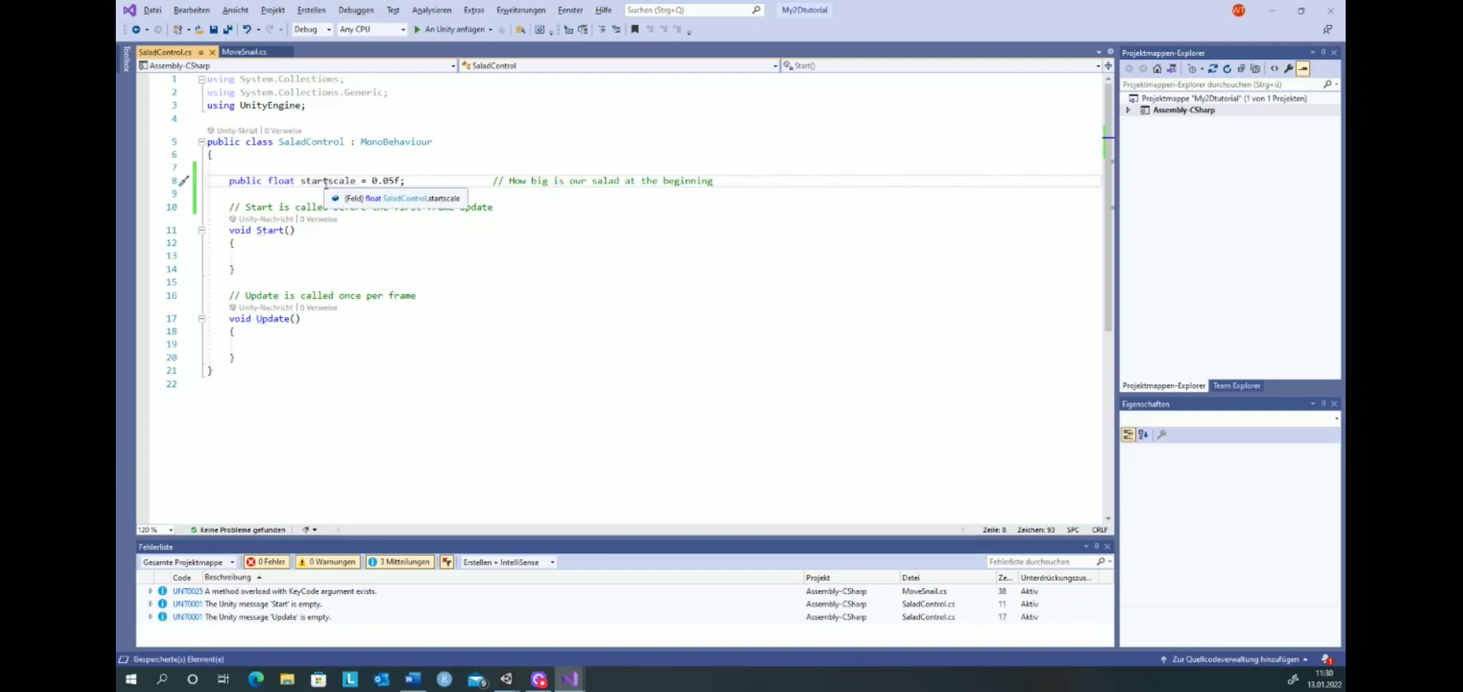
pyautogui.hotkey('alt', 'Tab')
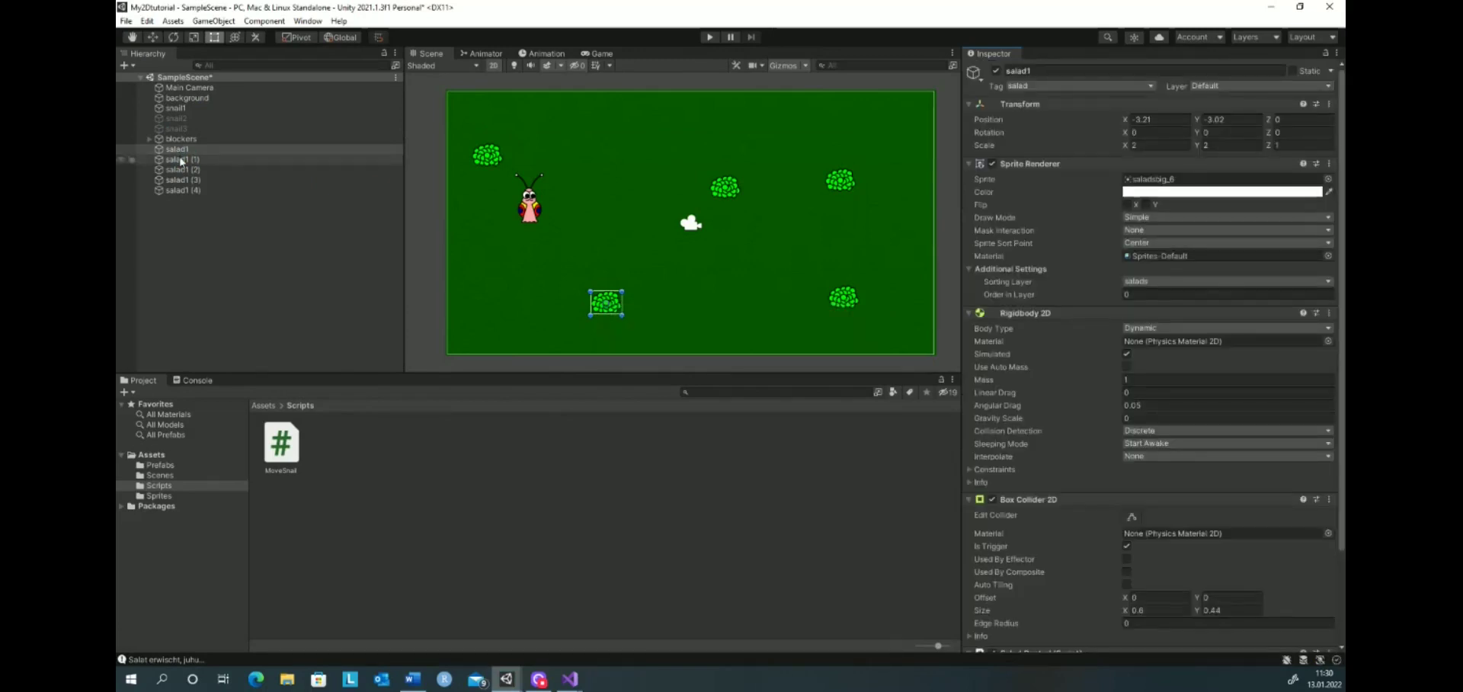
# Step: Select salad1 and check its Scale Y value of 2, then return to the script
pyautogui.click(177, 150)
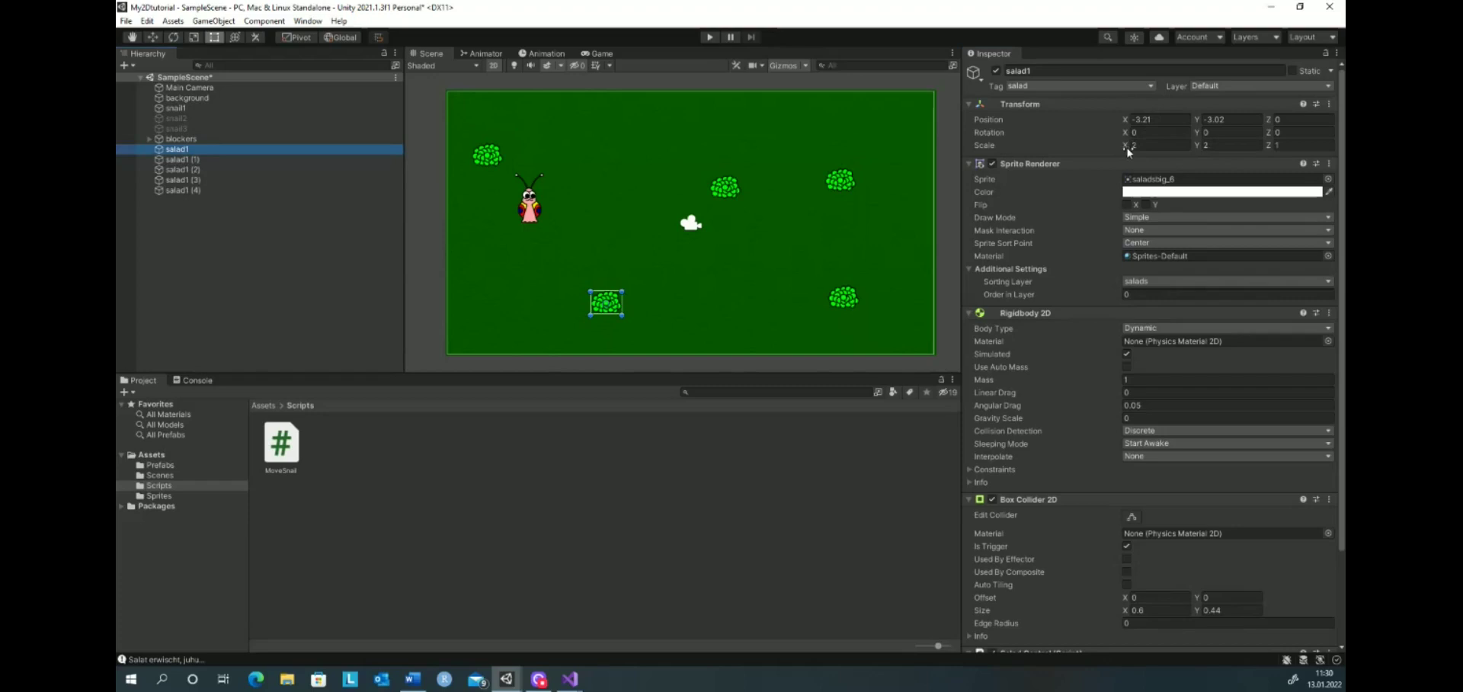
pyautogui.click(1206, 145)
pyautogui.hotkey('alt', 'Tab')
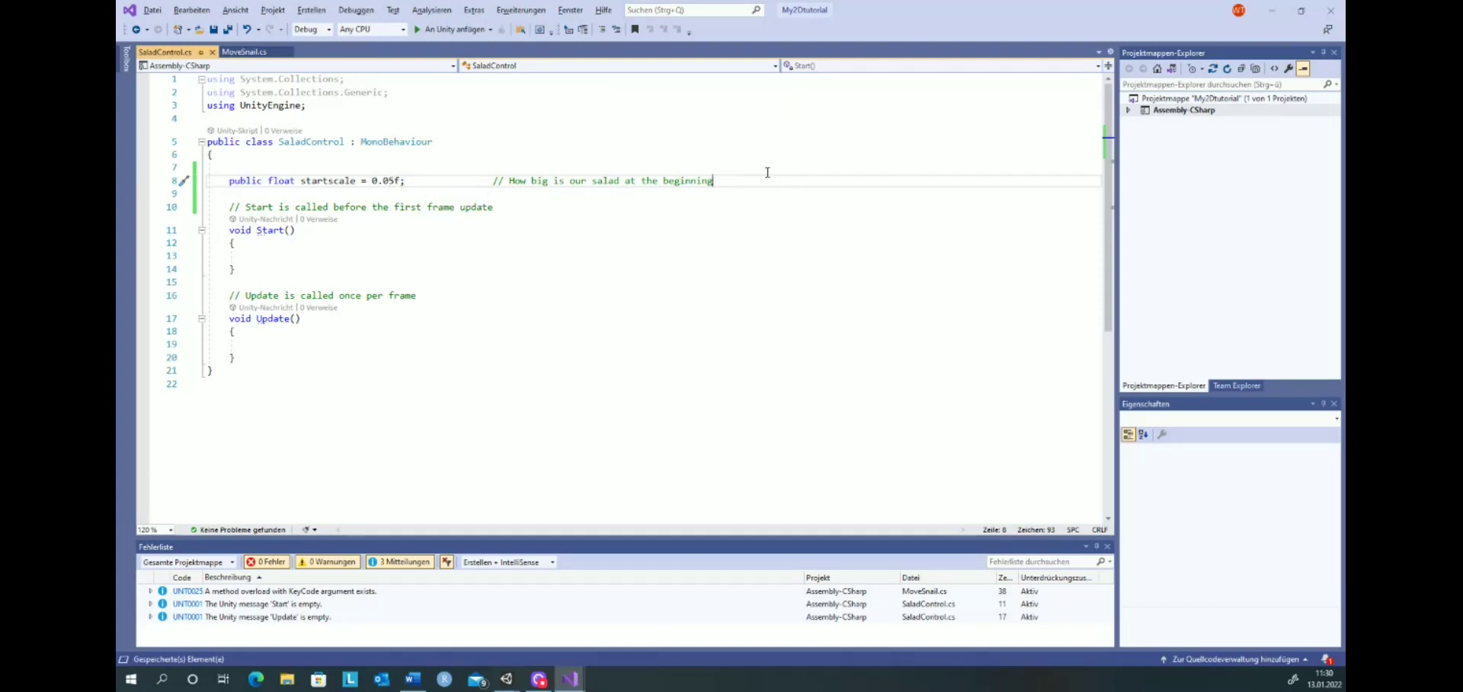
# Step: Add public float scalechangerate = 0.4f commented 'change in size per second' and save
pyautogui.press('Return')
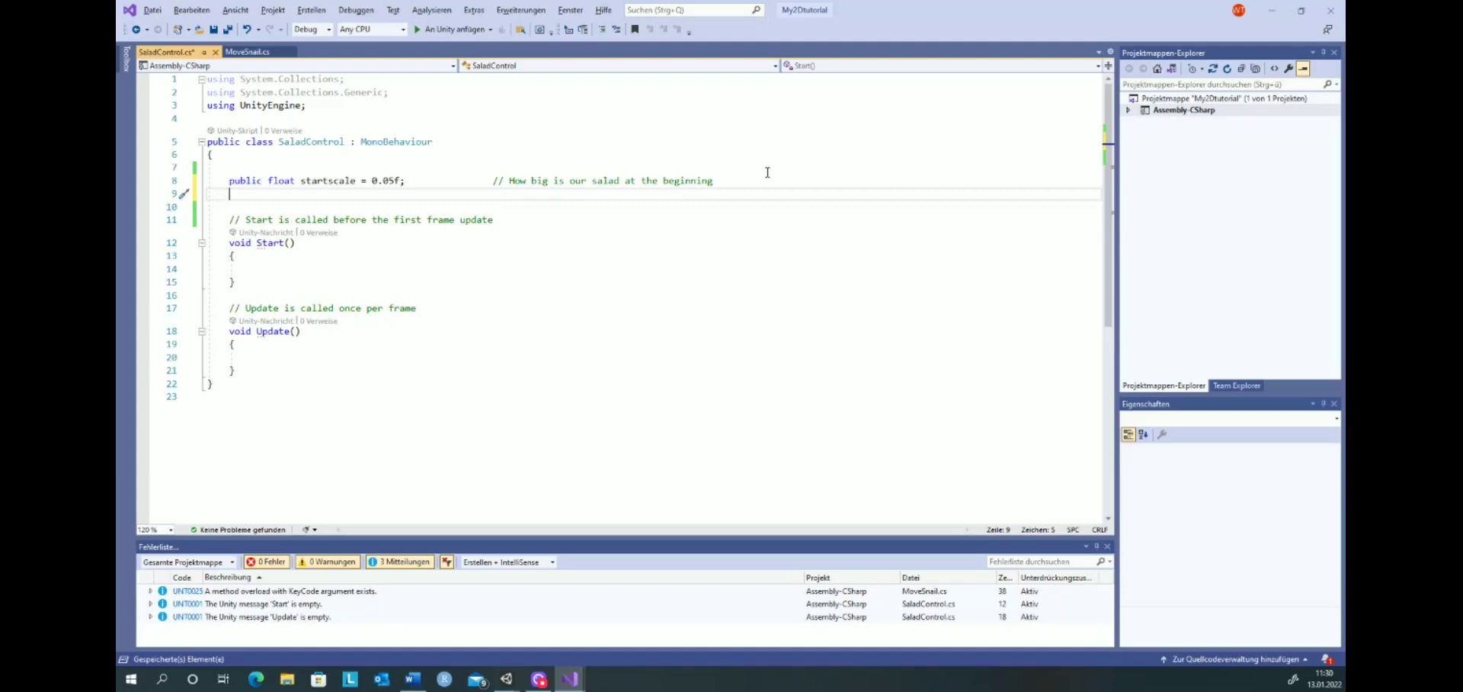
pyautogui.write('pu')
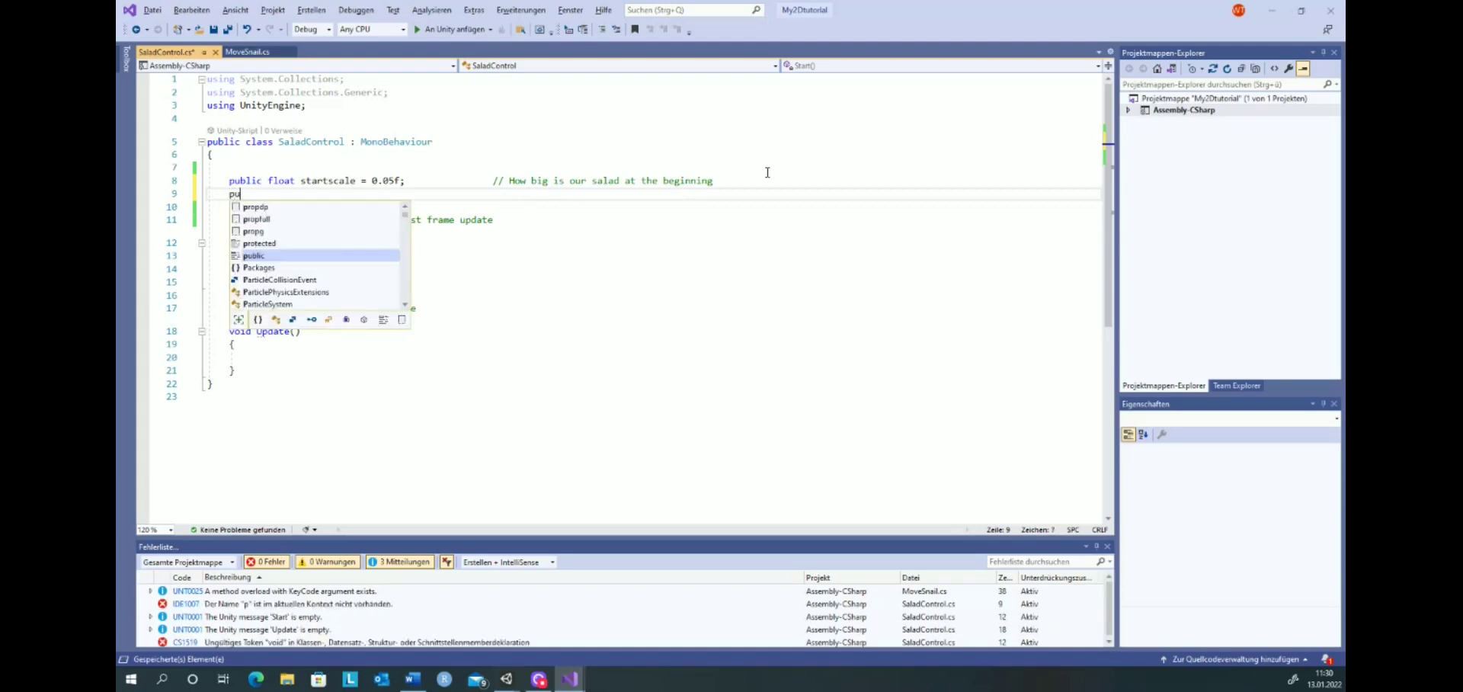
pyautogui.write('blic ')
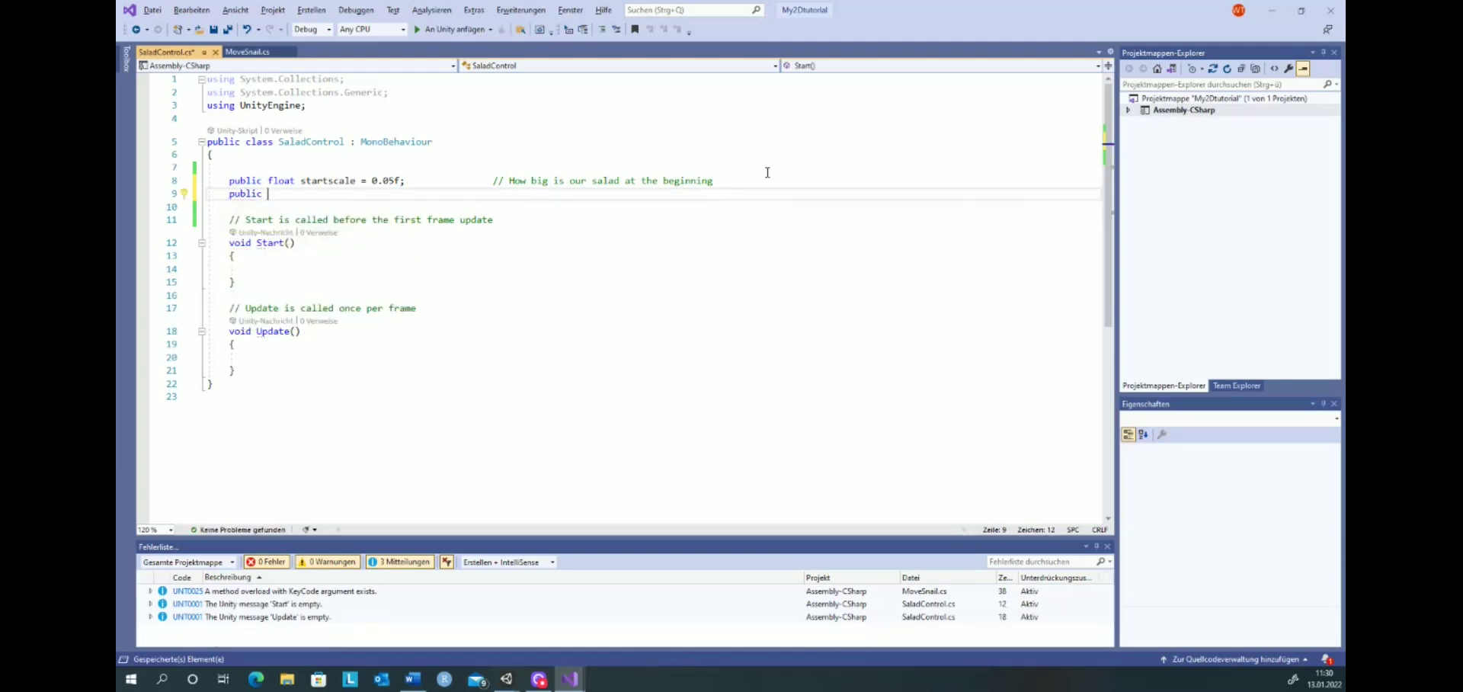
pyautogui.write('flo')
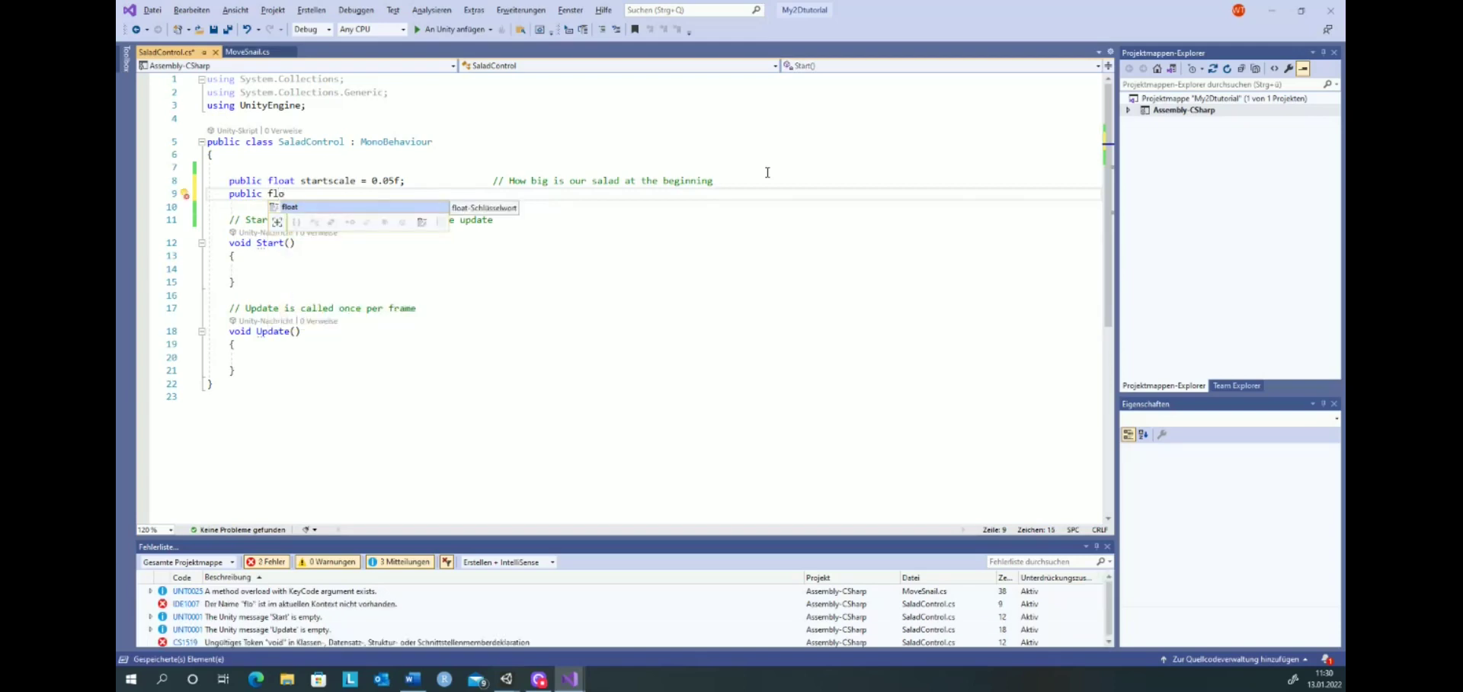
pyautogui.write('at ')
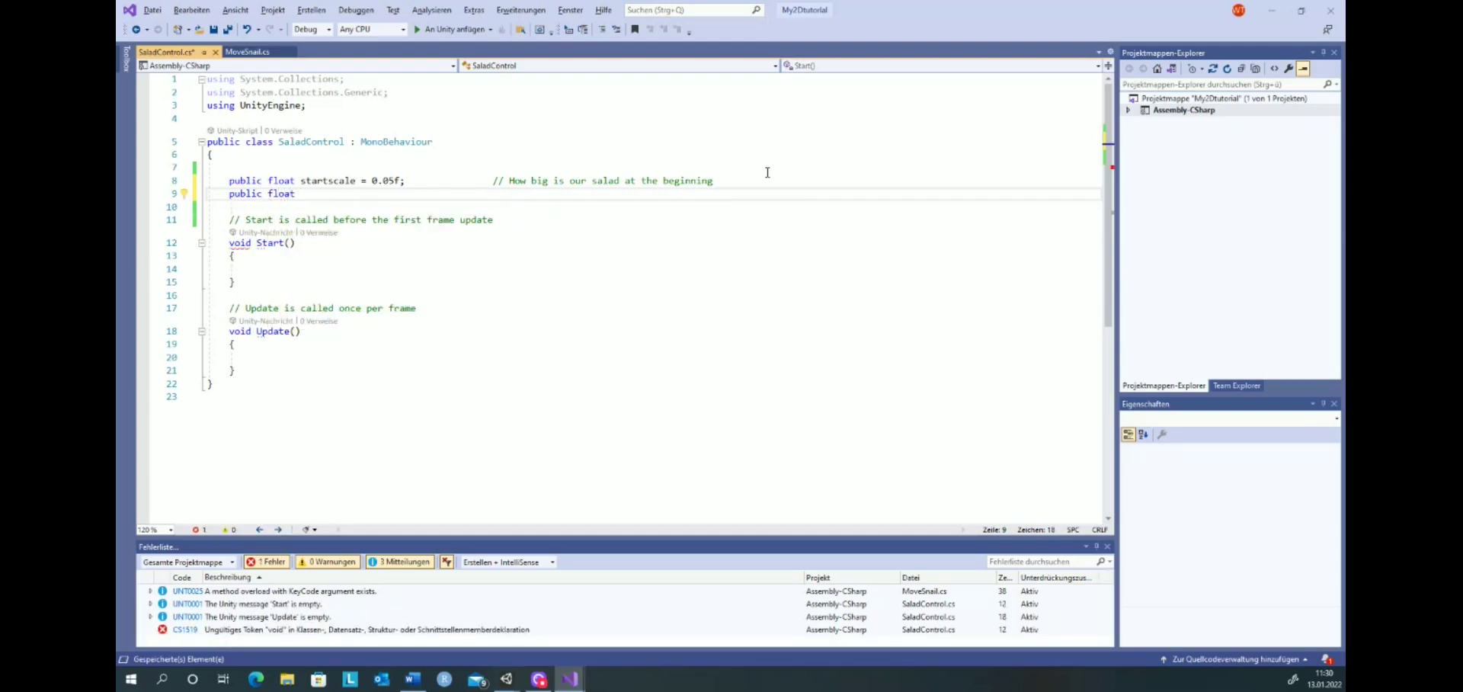
pyautogui.write('scalechan')
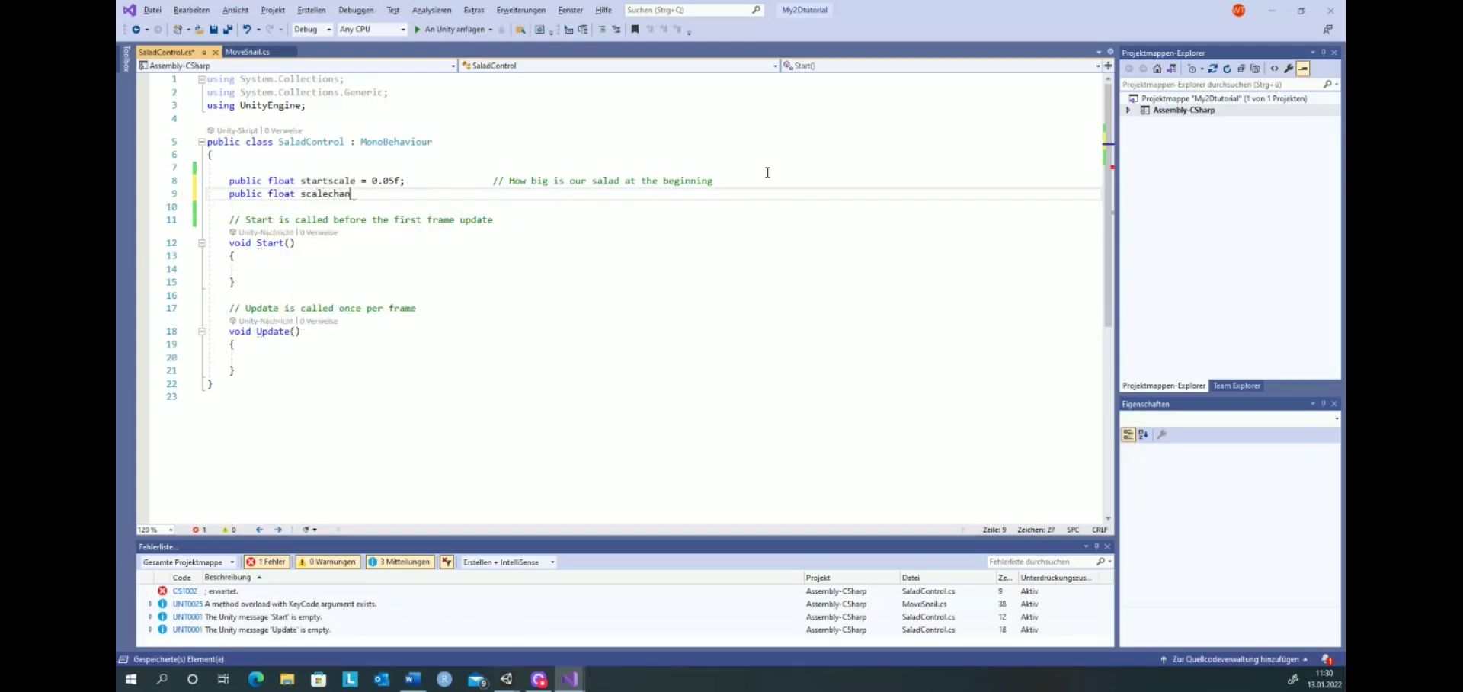
pyautogui.write('gerate')
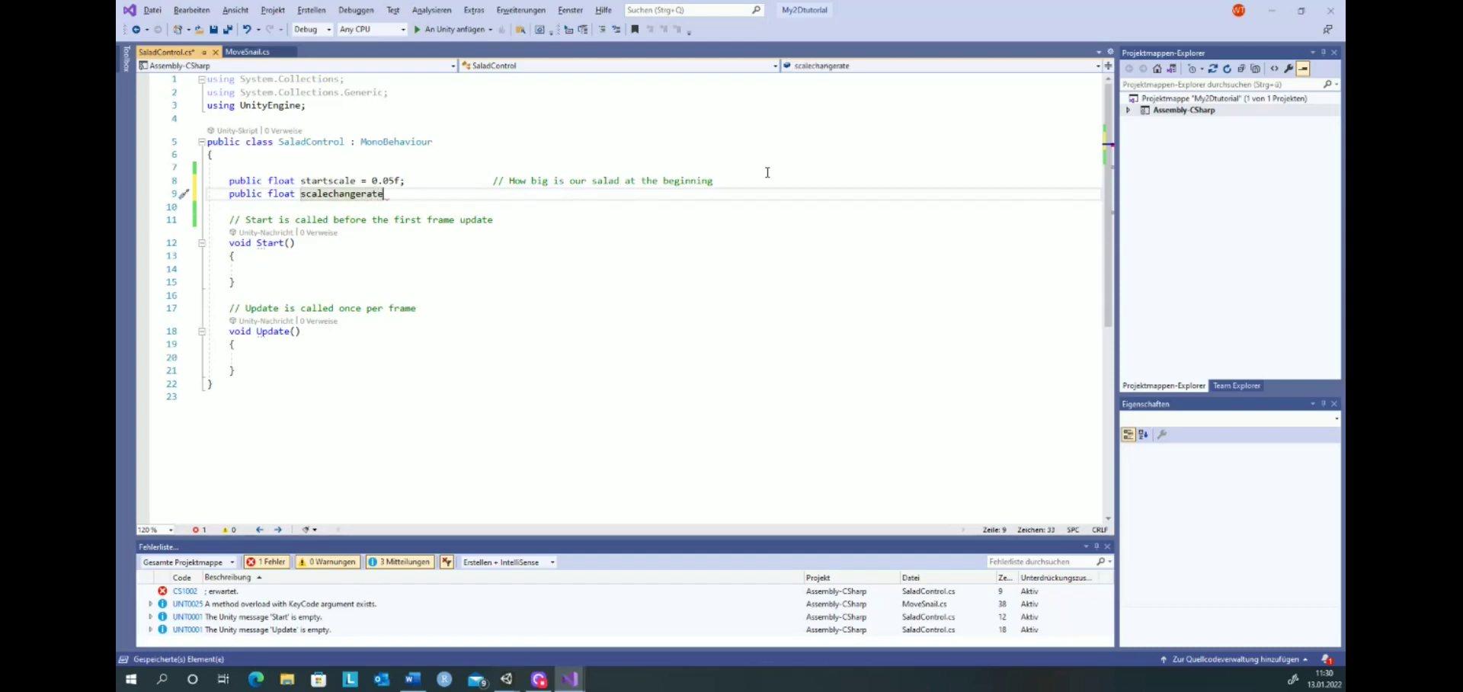
pyautogui.write(' = ')
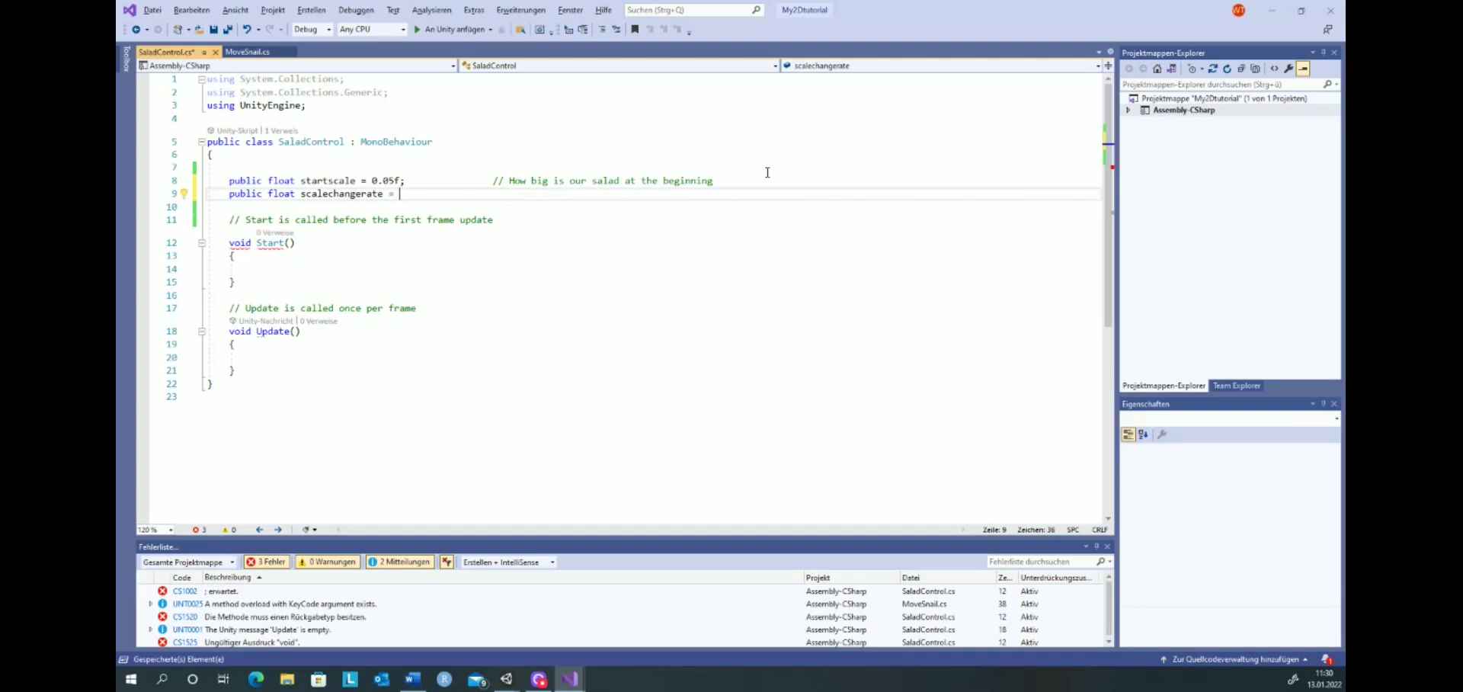
pyautogui.write('0.4')
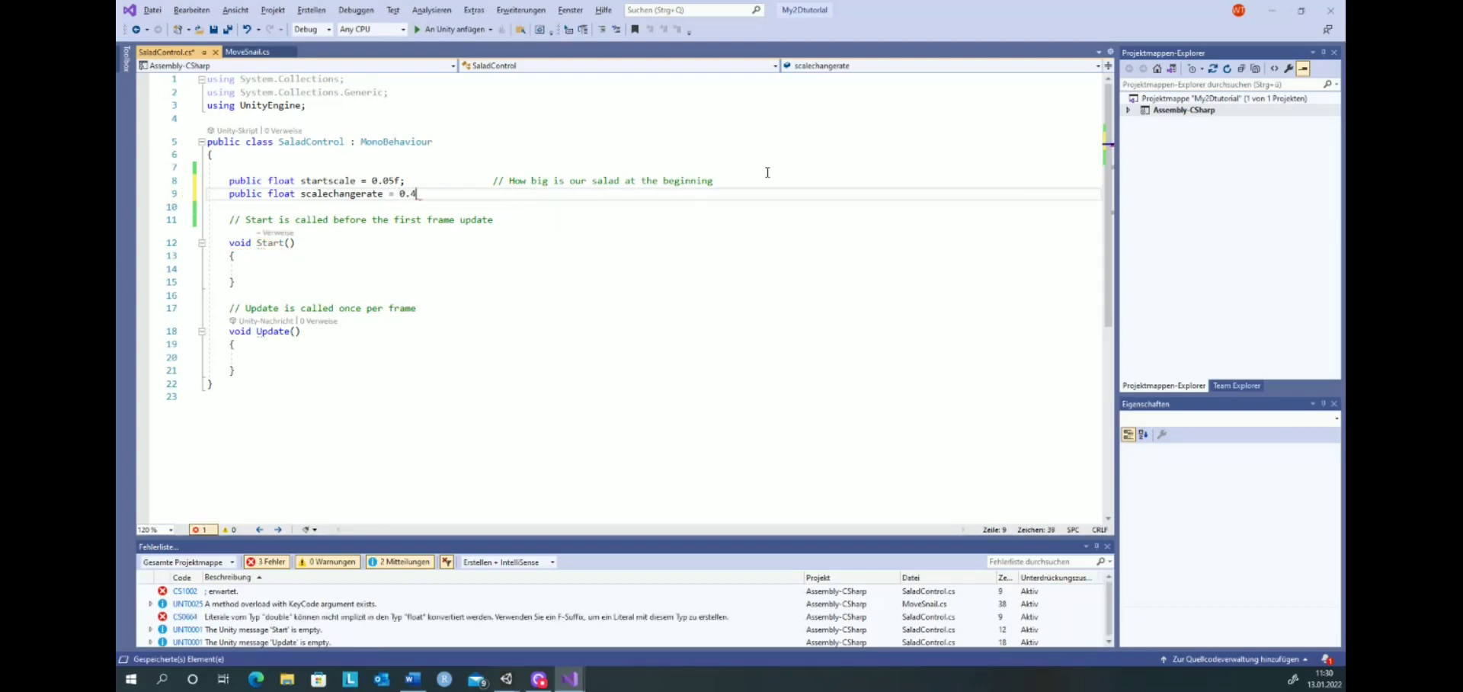
pyautogui.write('f')
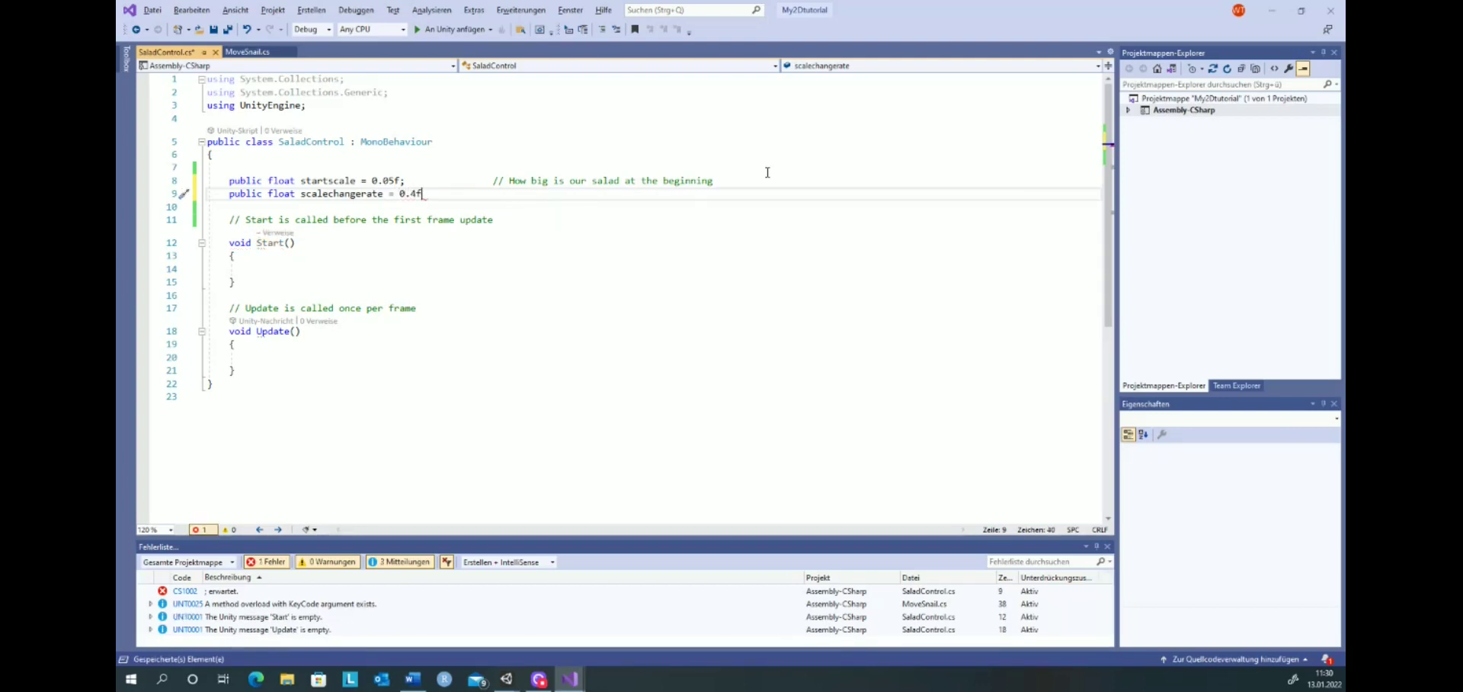
pyautogui.write(';')
pyautogui.press('Tab')
pyautogui.press('Tab')
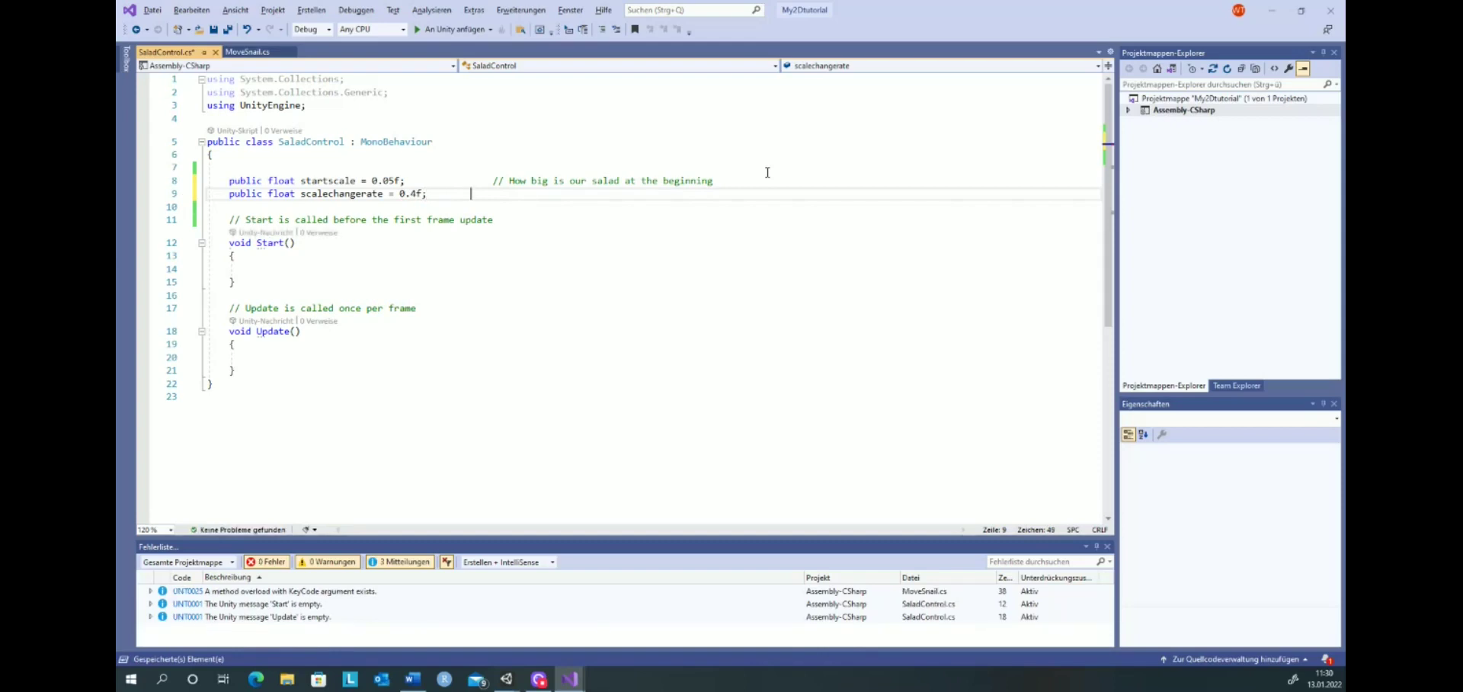
pyautogui.write('//')
pyautogui.write(' chan')
pyautogui.write('ge in size ')
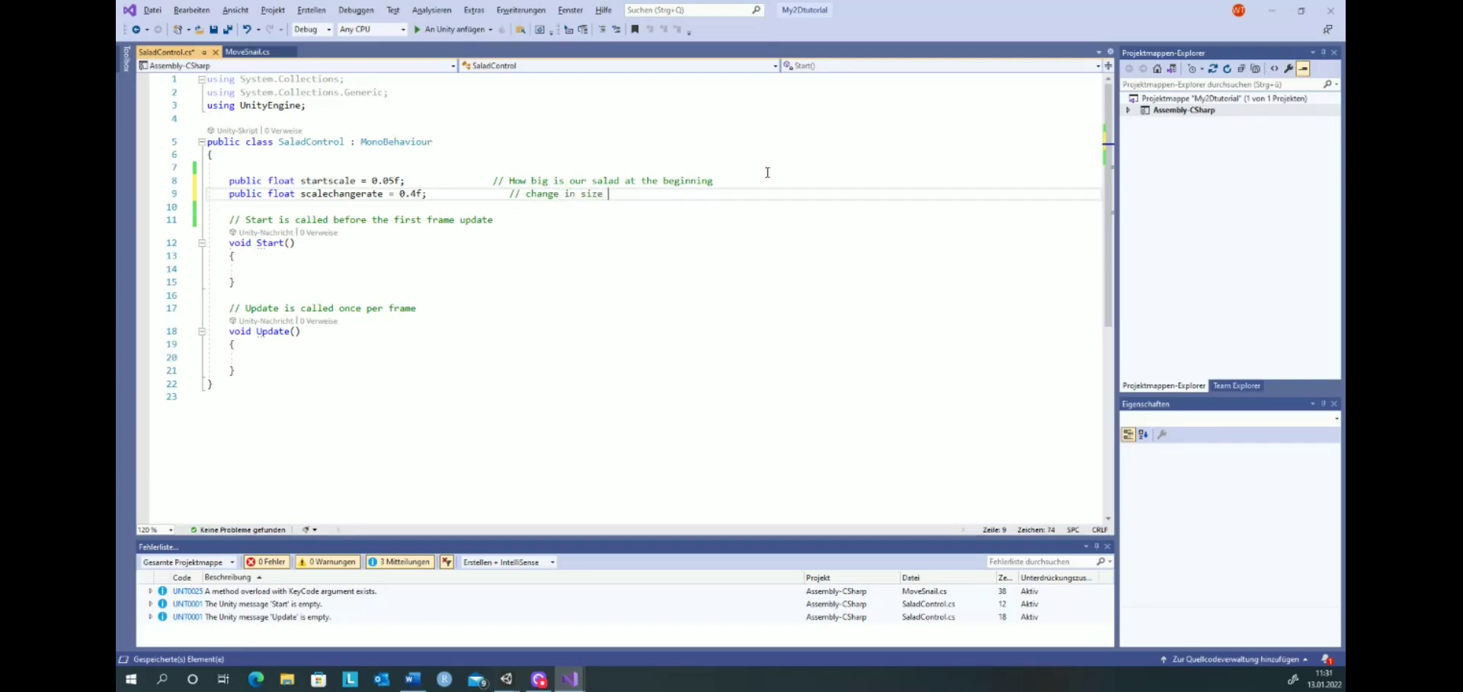
pyautogui.write('per second')
pyautogui.press('Return')
pyautogui.press('Return')
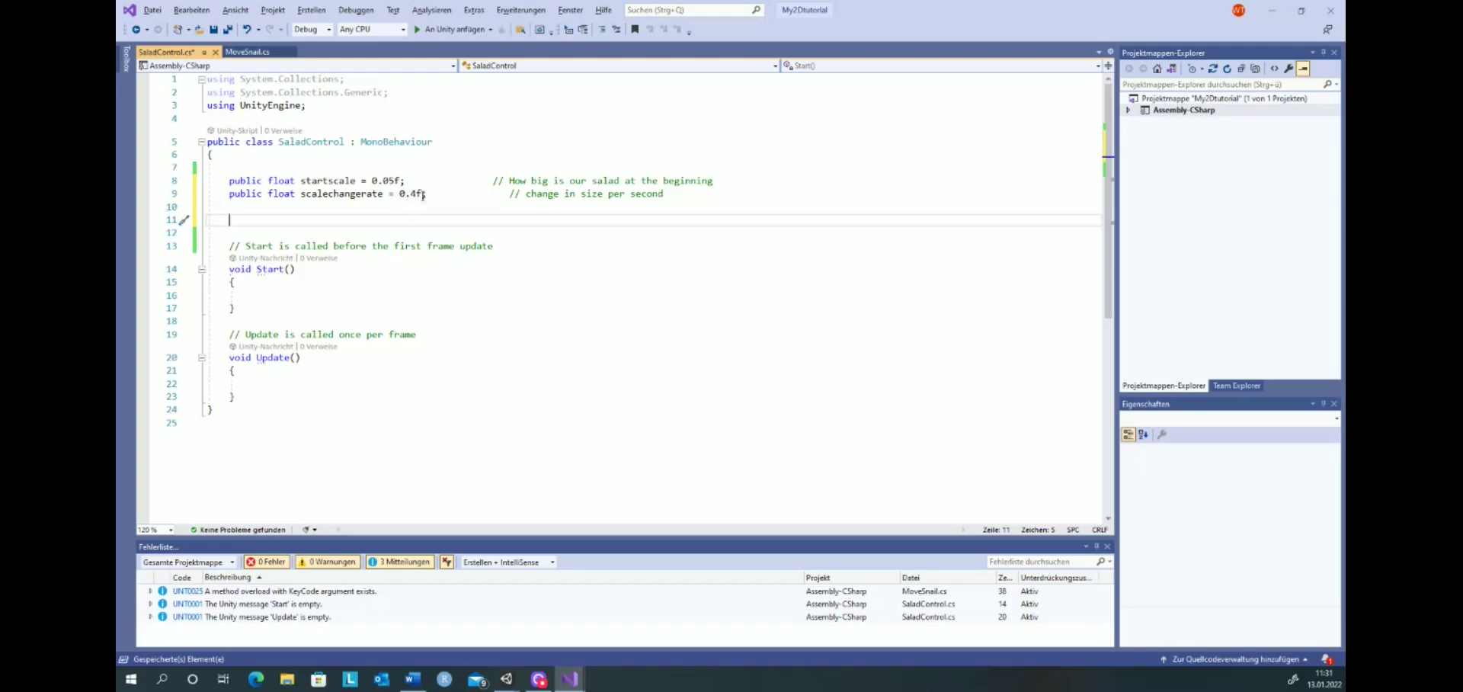
pyautogui.click(332, 194)
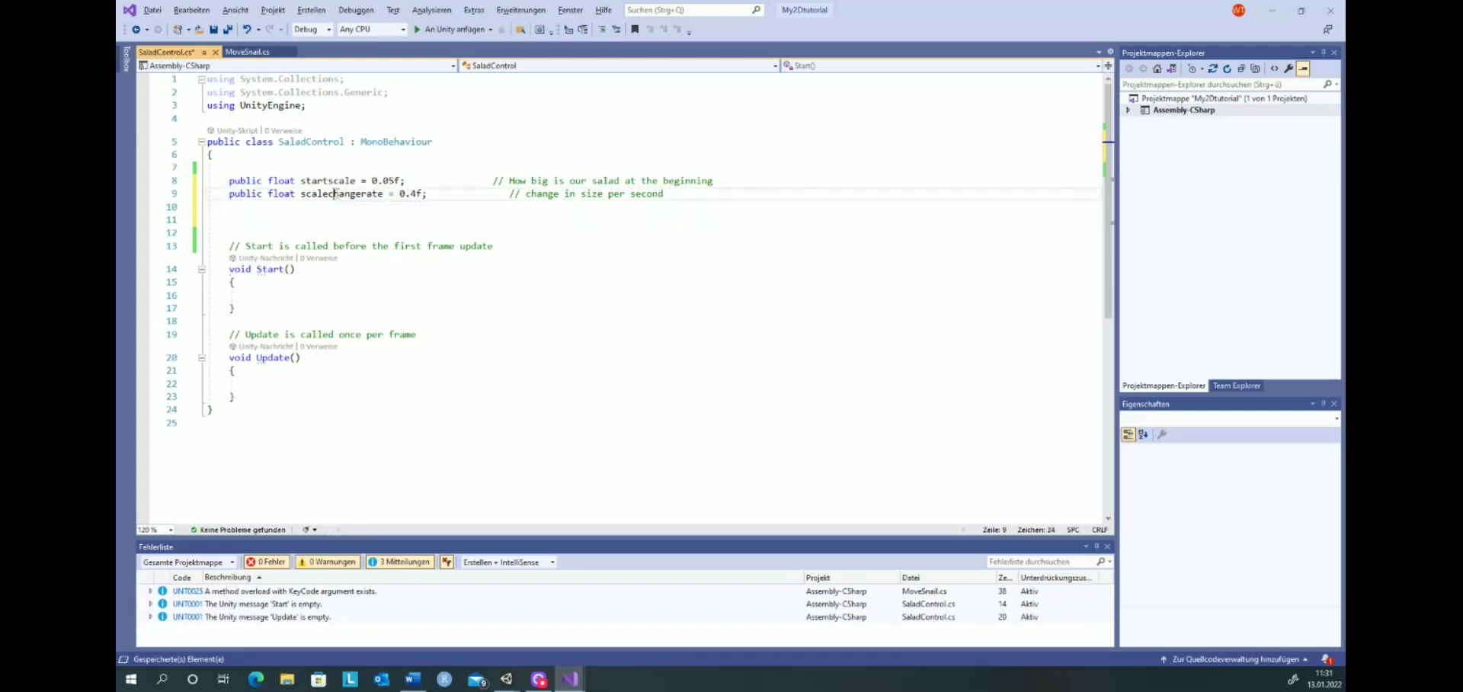
pyautogui.hotkey('ctrl', 's')
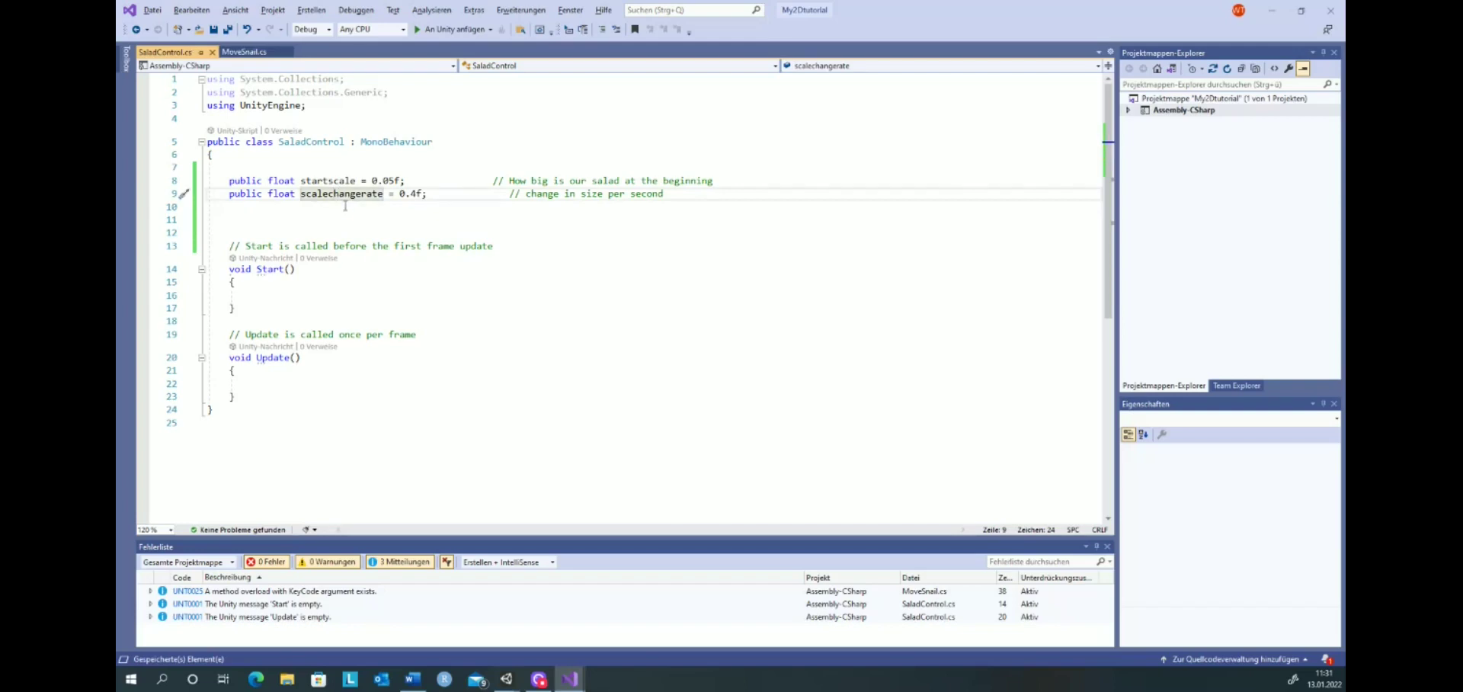
pyautogui.hotkey('alt', 'Tab')
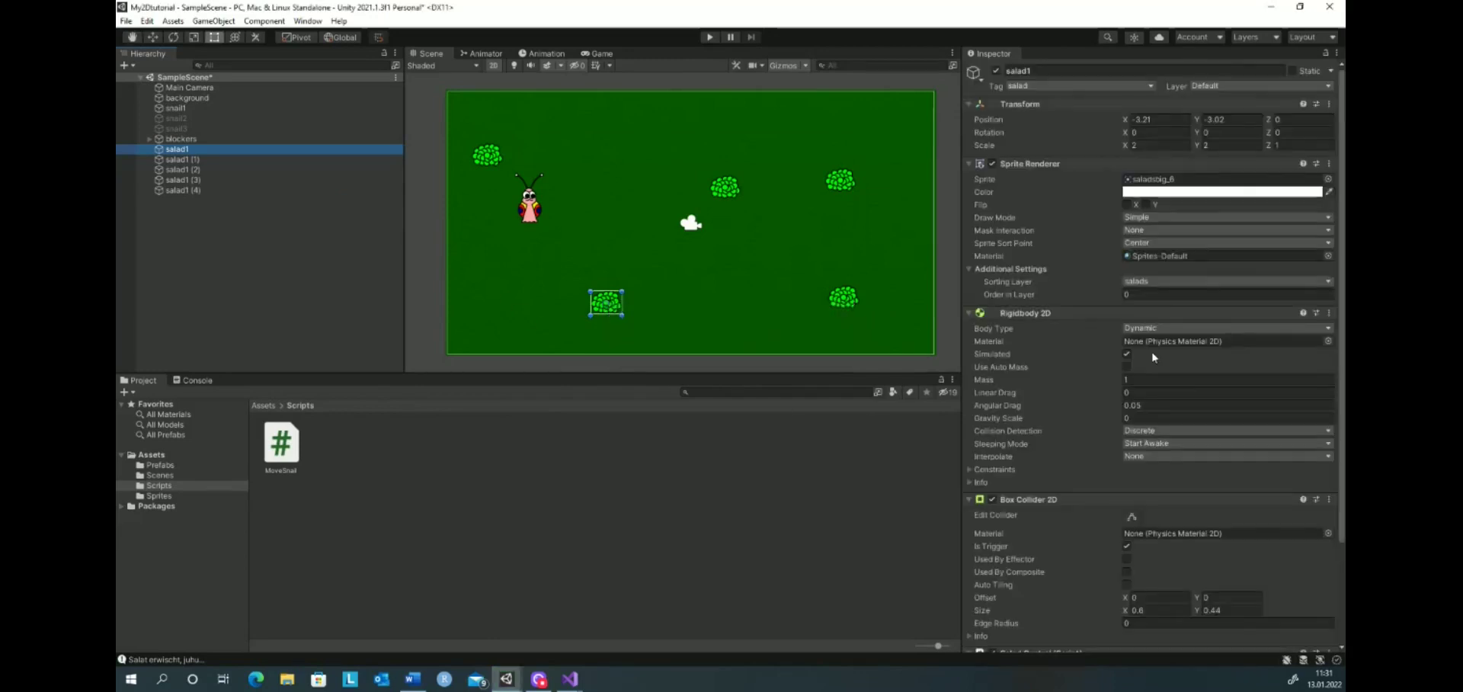
# Step: Scroll to salad1's Salad Control component showing Startscale 0.05 and Scalechangerate 0.4
pyautogui.scroll(-3, 1335, 448)
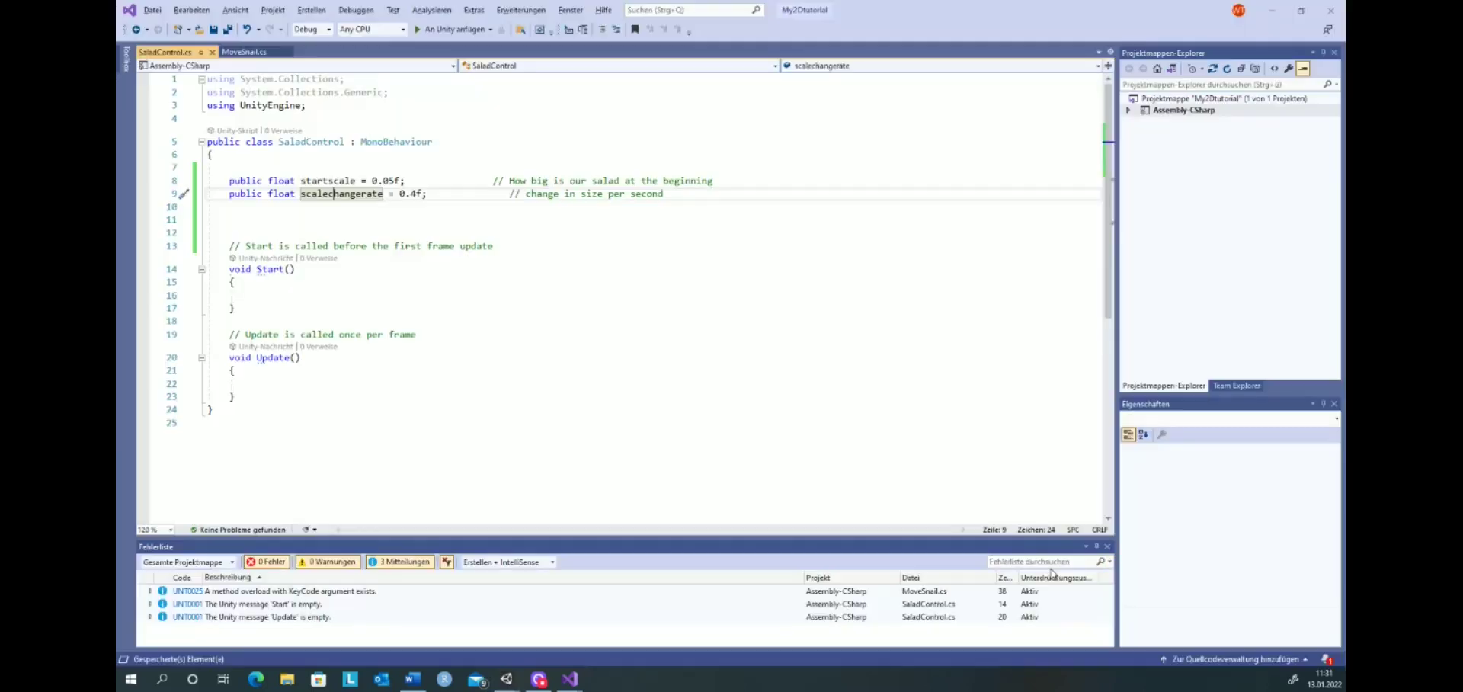
# Step: Declare 'private Vector3 scalechanges;' on line 11, followed by blank lines
pyautogui.click(238, 221)
pyautogui.write('priv')
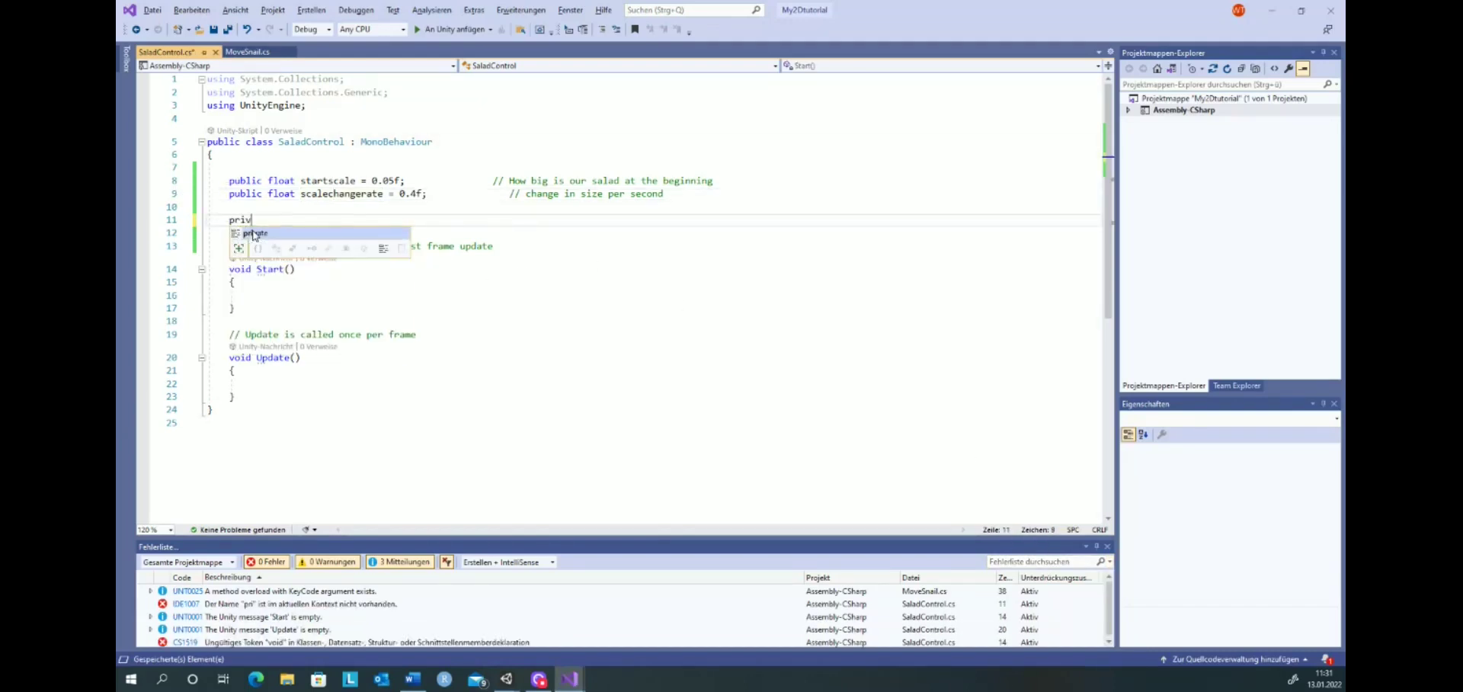
pyautogui.write('ate')
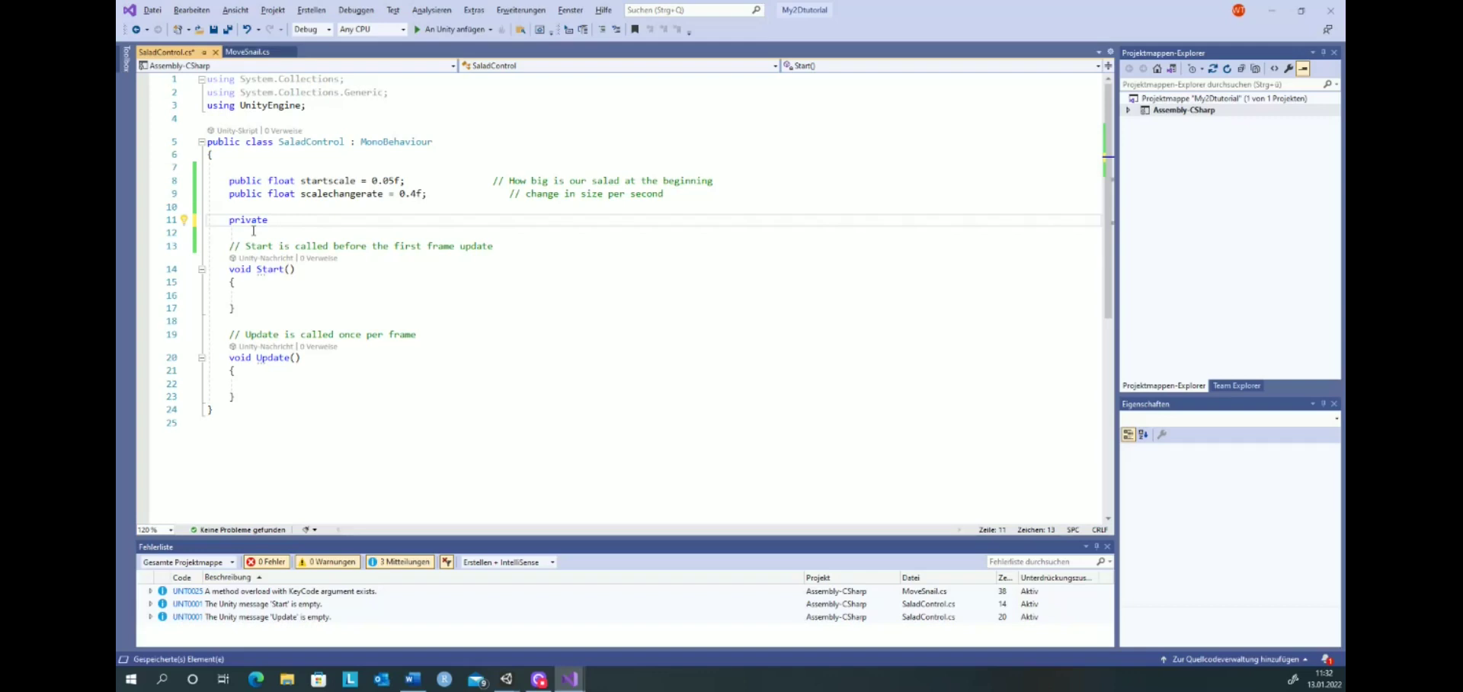
pyautogui.write('V')
pyautogui.write('ector')
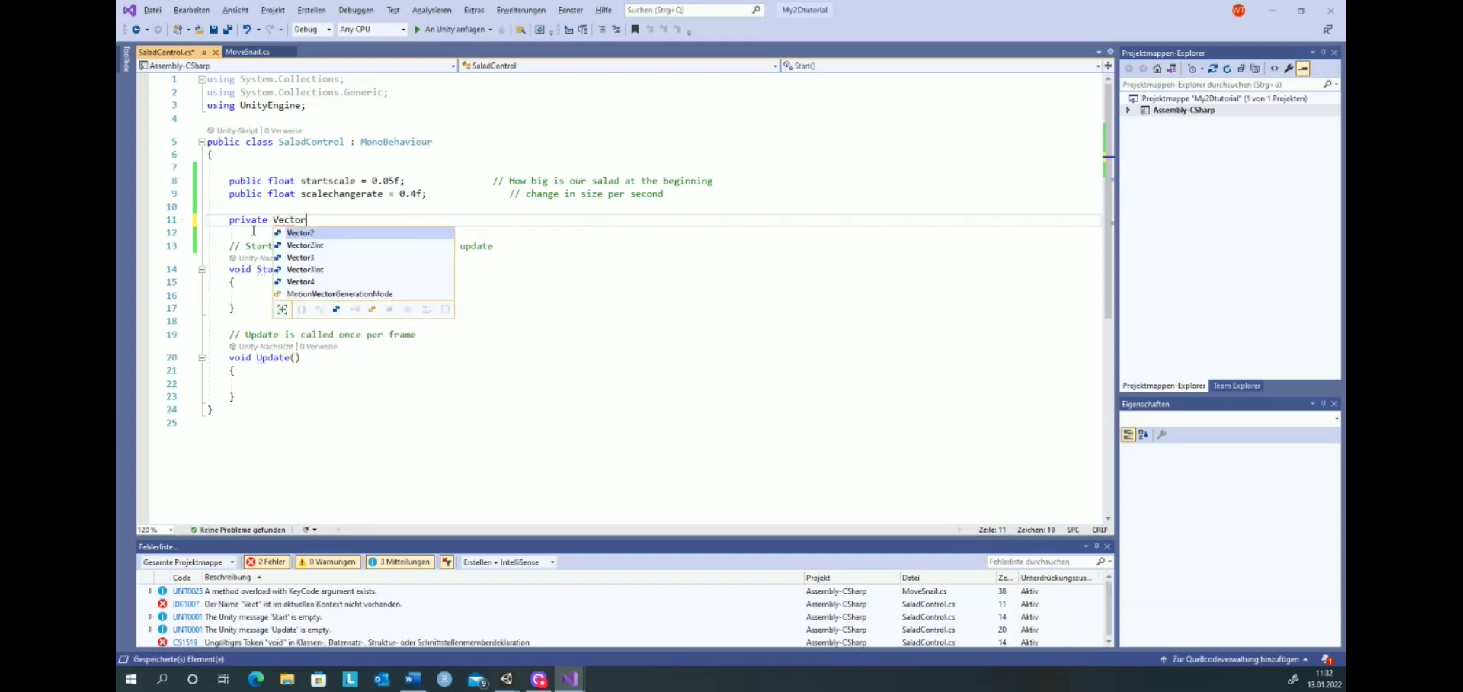
pyautogui.write('3')
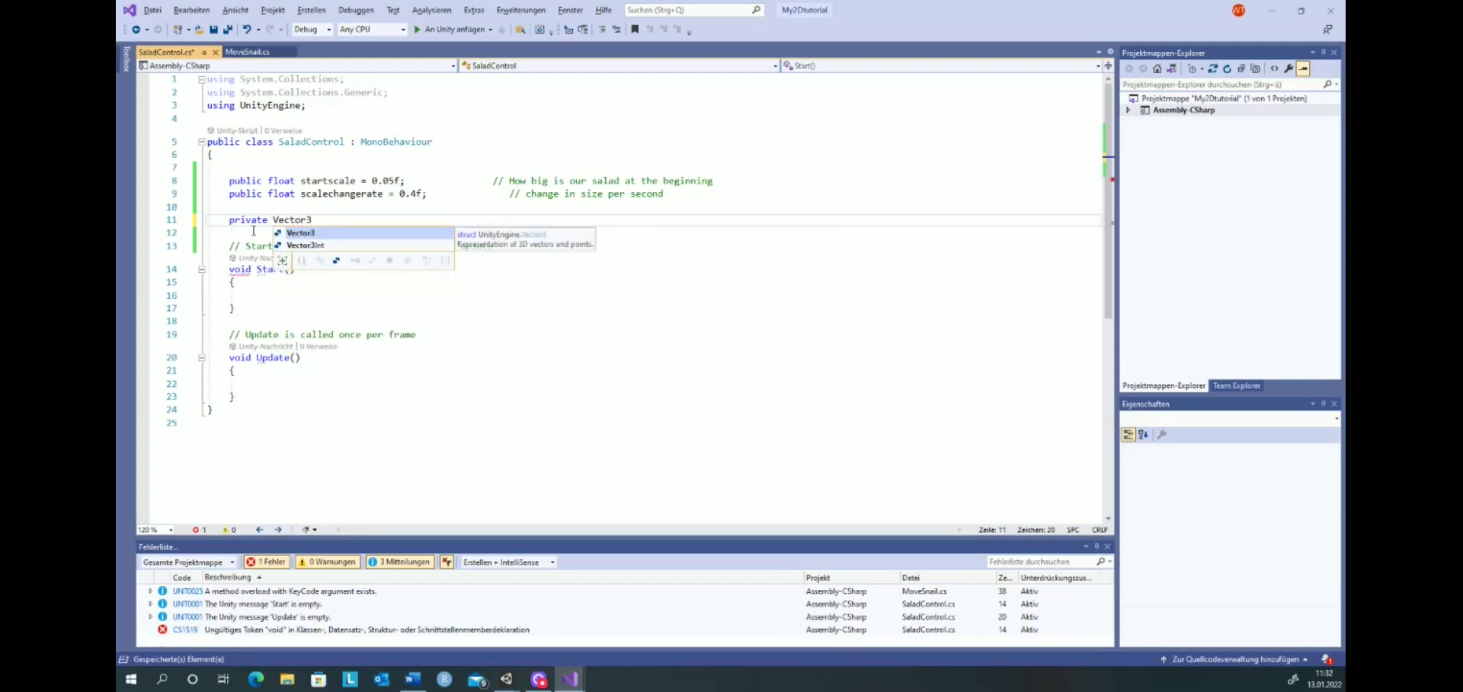
pyautogui.write(' s')
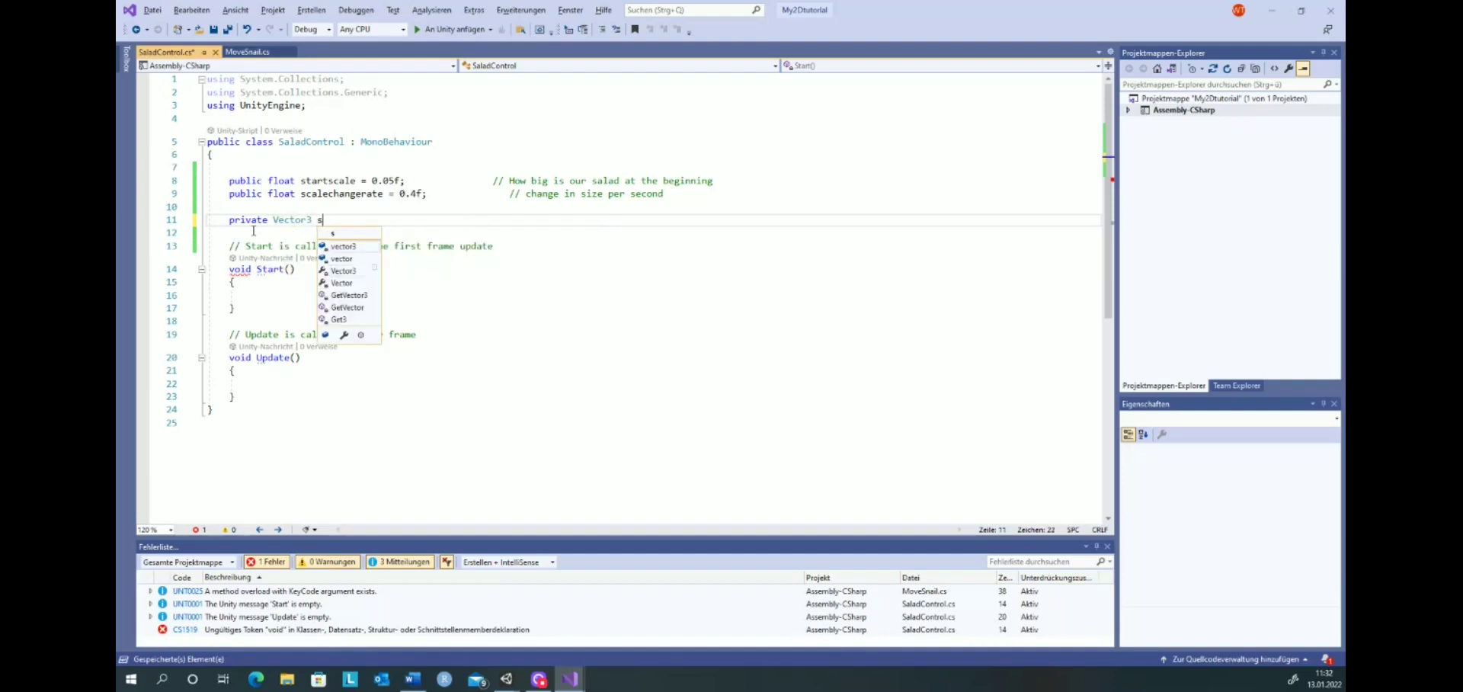
pyautogui.write('calechanges')
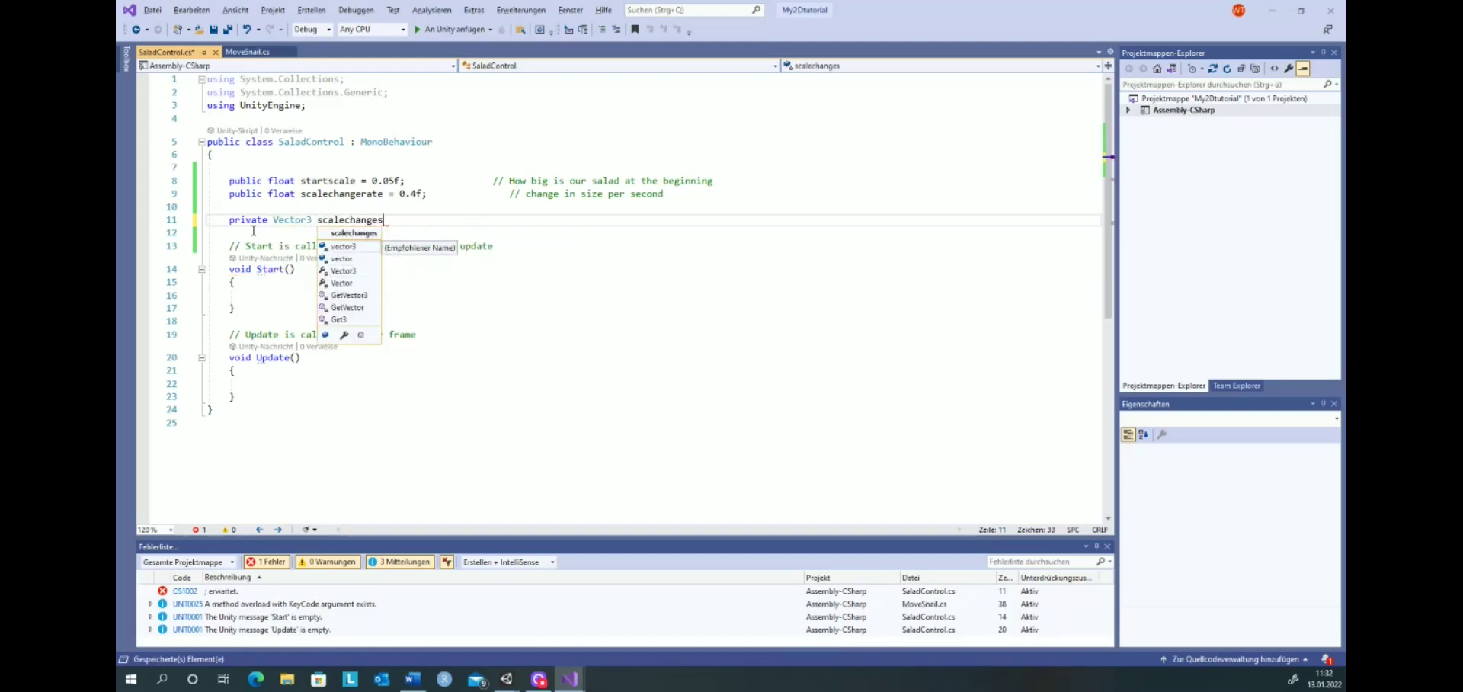
pyautogui.write(';')
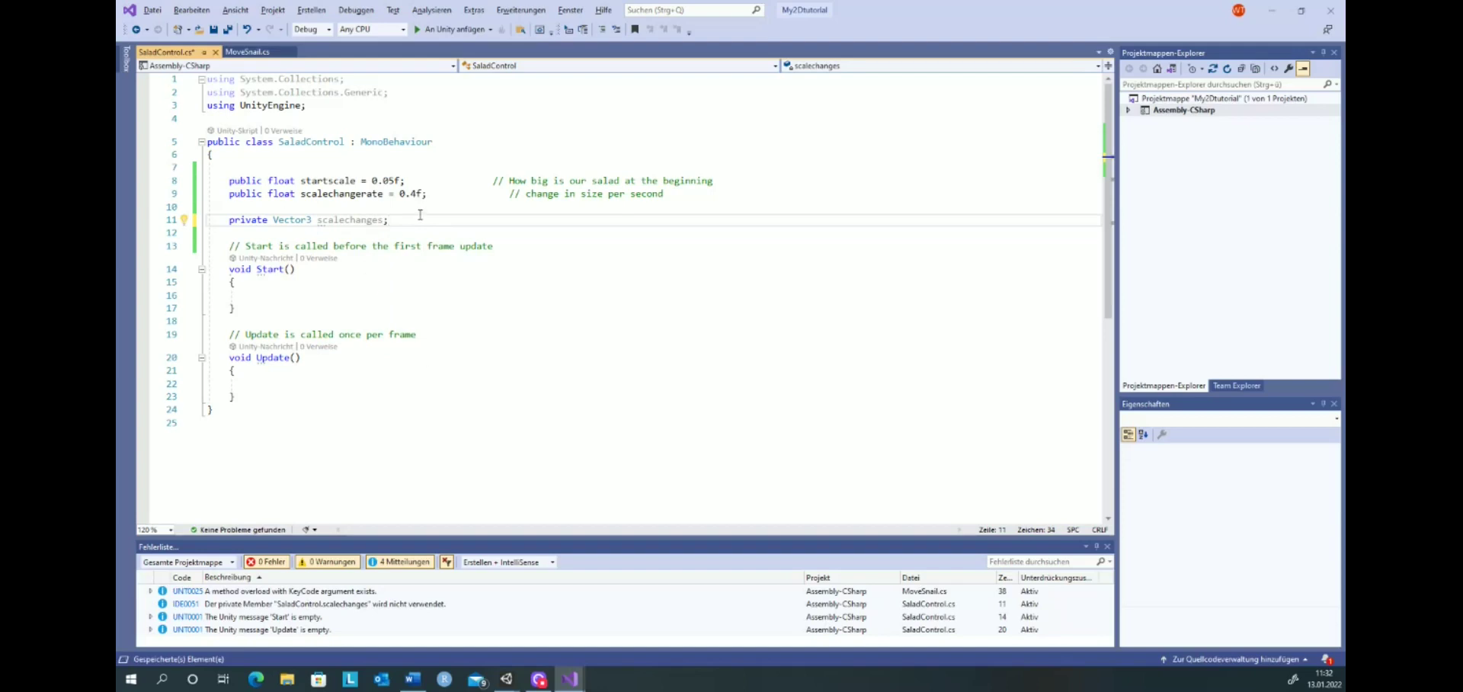
pyautogui.press('Return')
pyautogui.press('Return')
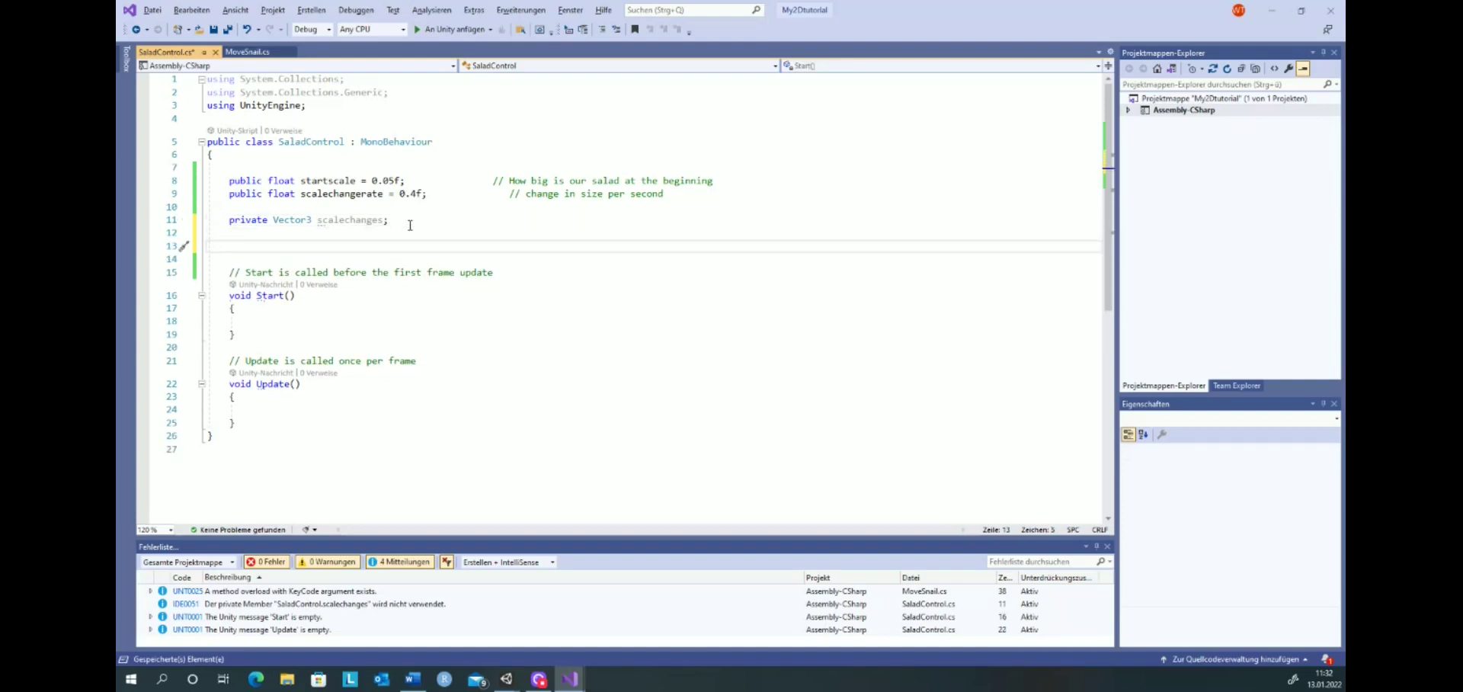
# Step: Write a private Awake() assigning scalechanges = new Vector3(scalechangerate, scalechangerate, 0)
pyautogui.write('priva')
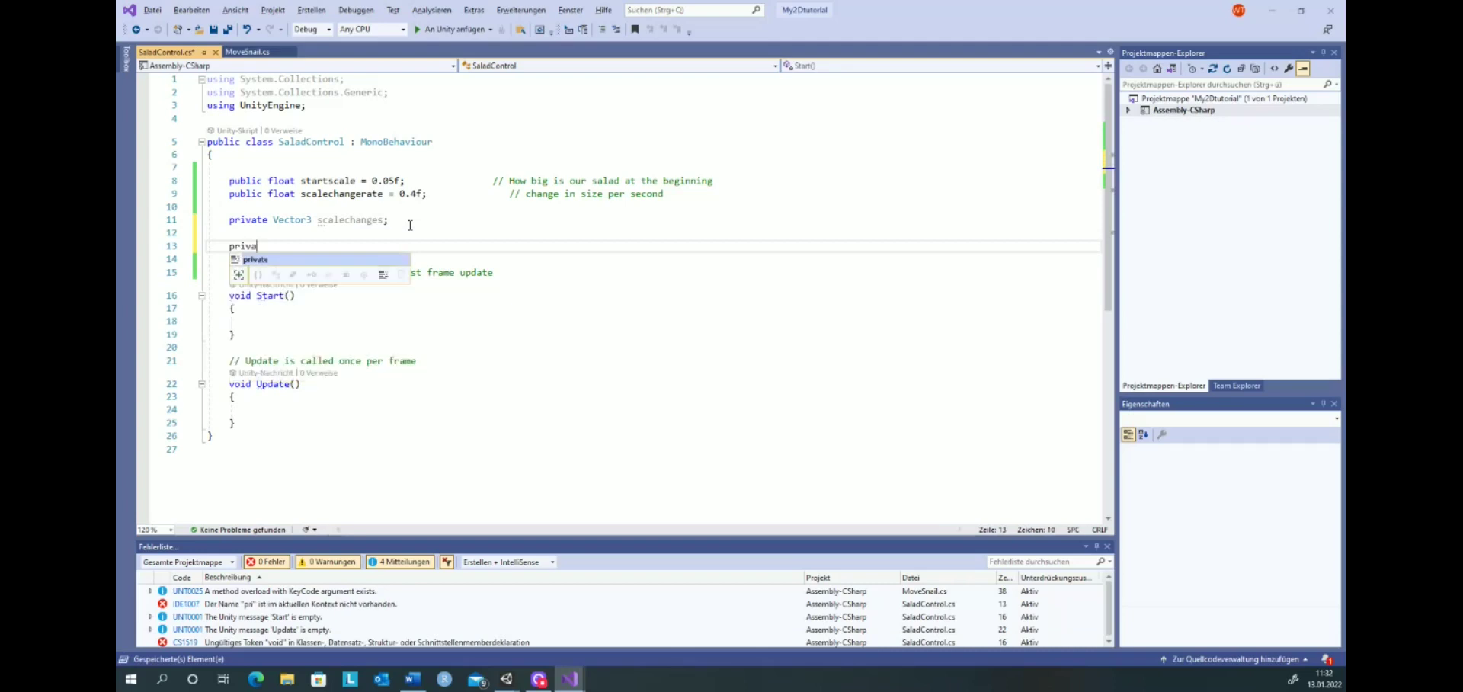
pyautogui.write('te Awak')
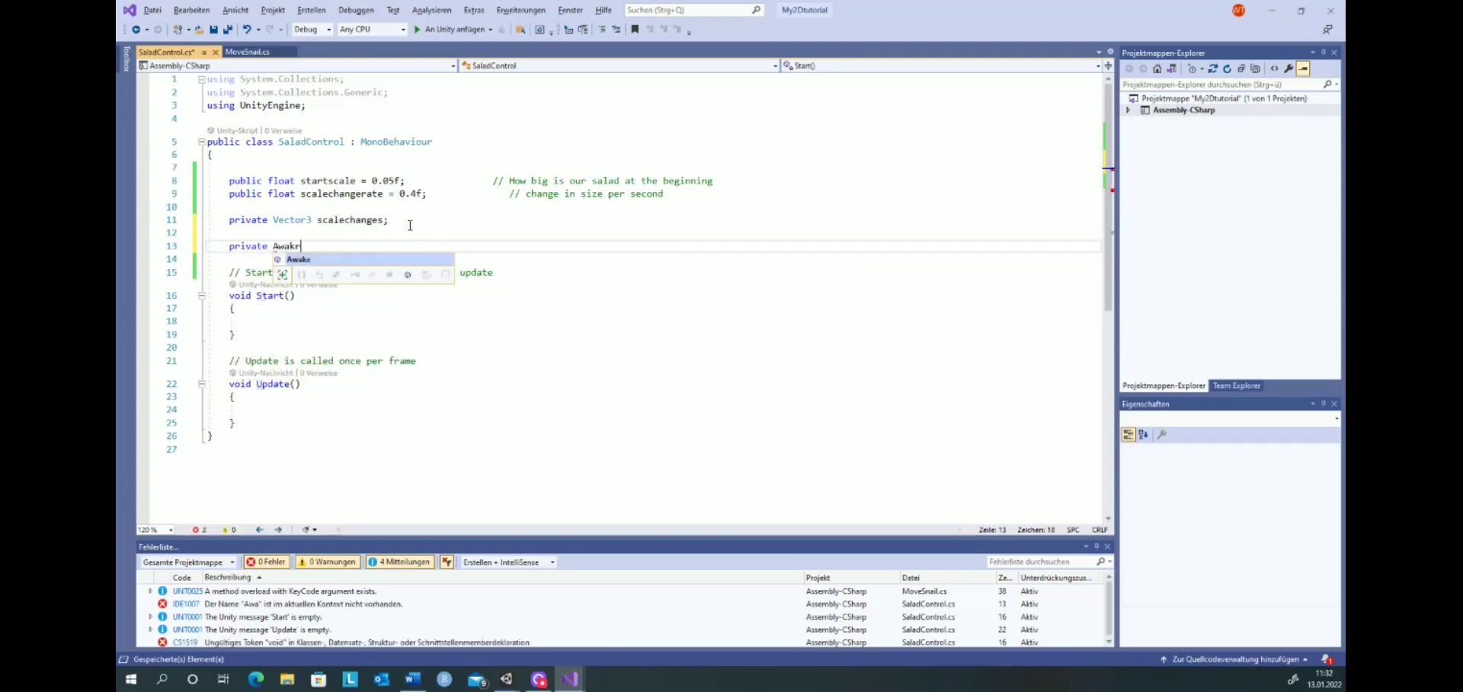
pyautogui.write('e')
pyautogui.press('Tab')
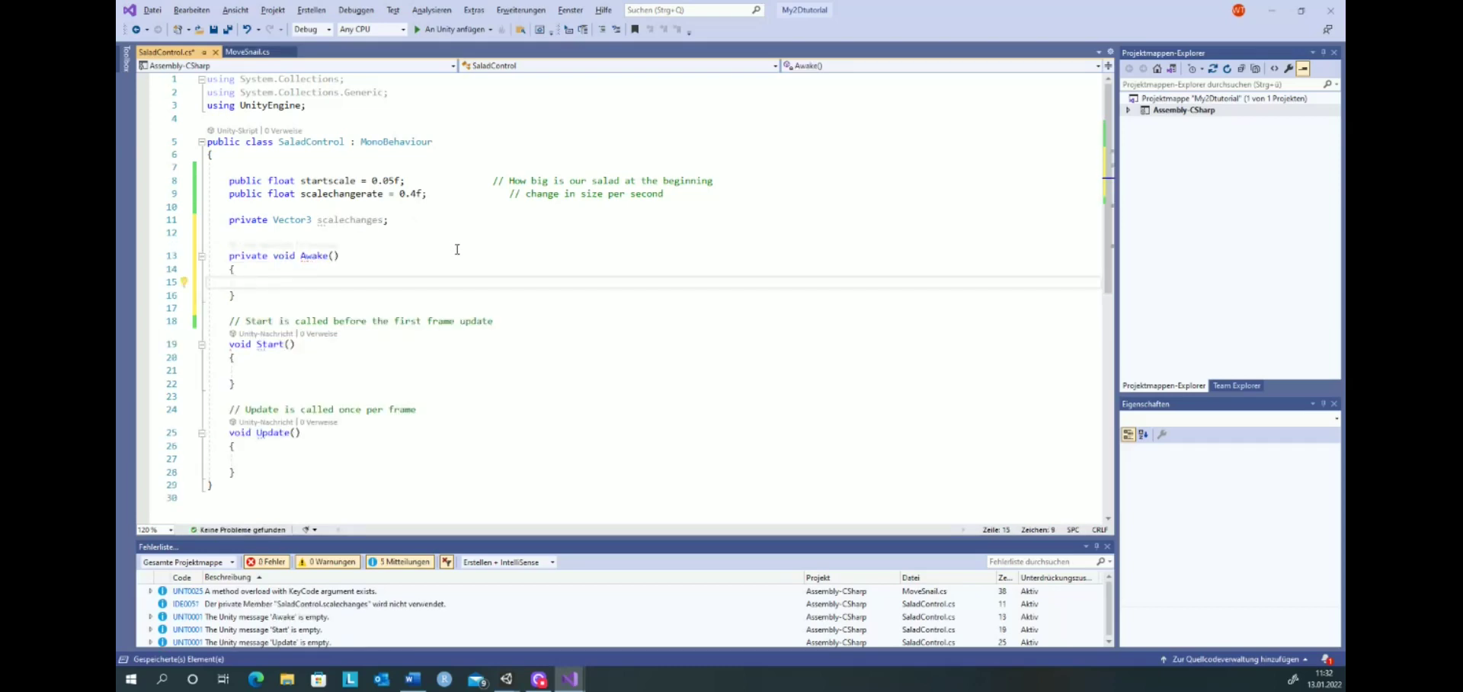
pyautogui.write('scalechanges ')
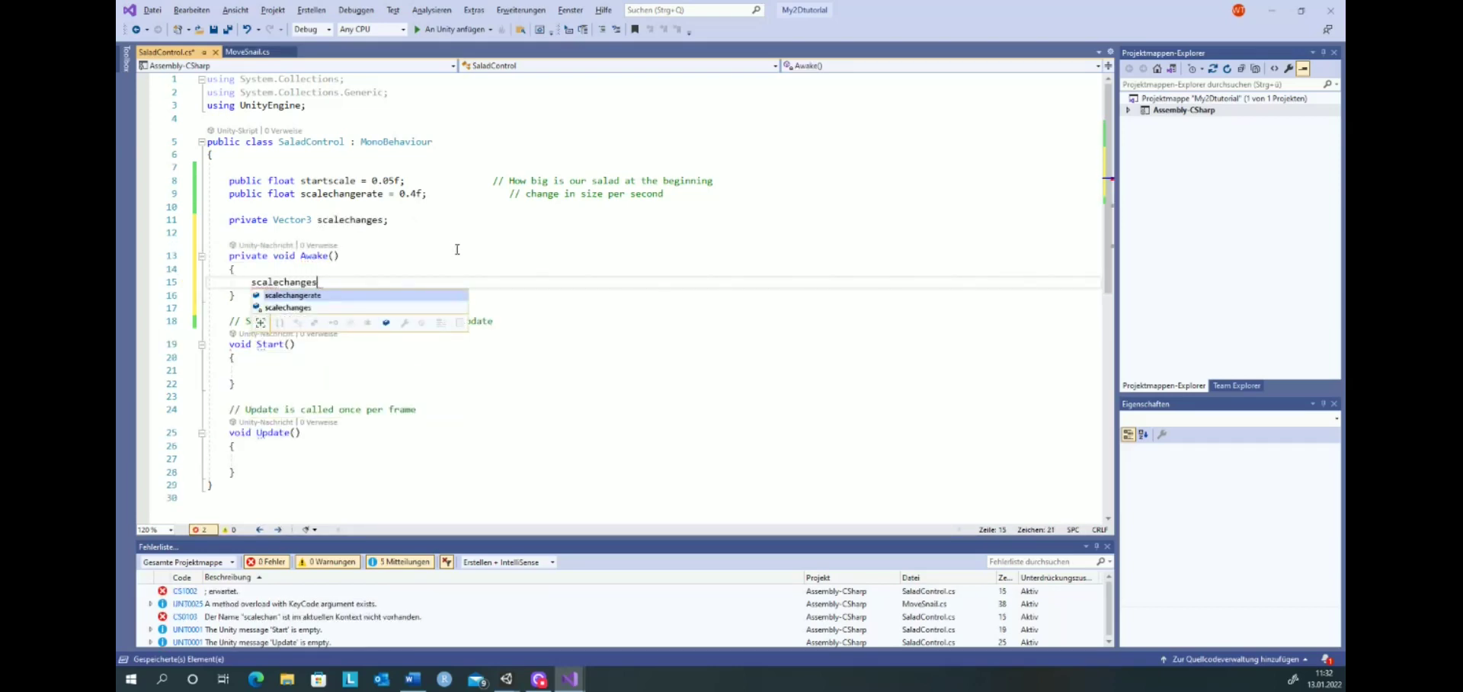
pyautogui.write('=')
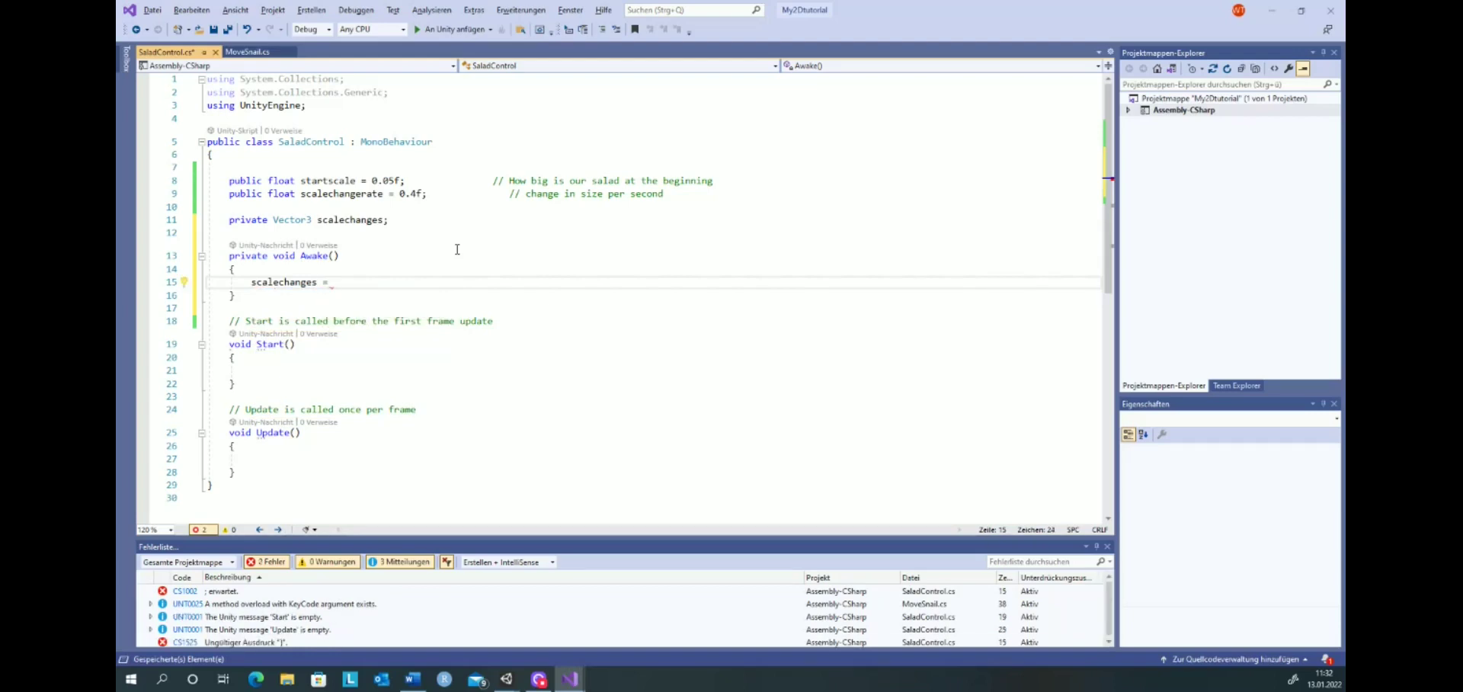
pyautogui.write(' new Vector')
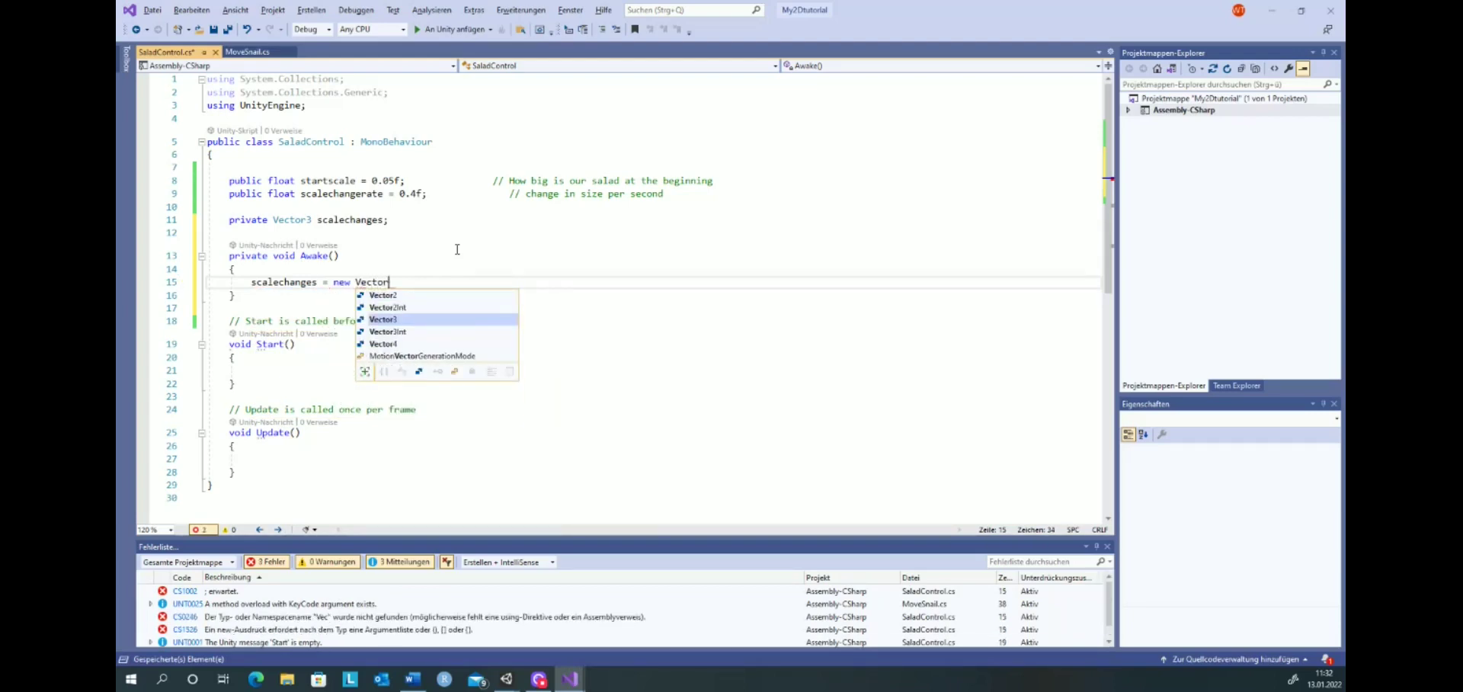
pyautogui.write('3(')
pyautogui.hotkey('ctrl', 'space')
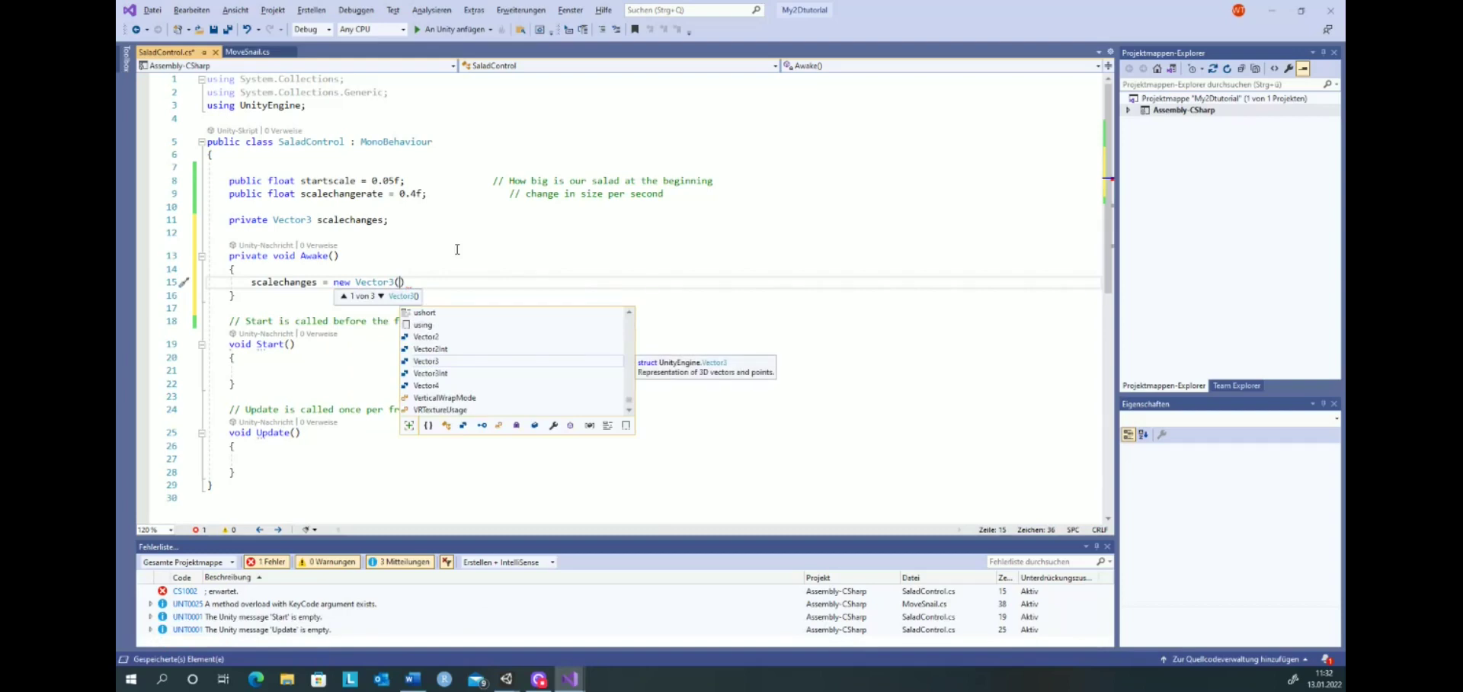
pyautogui.write('sc')
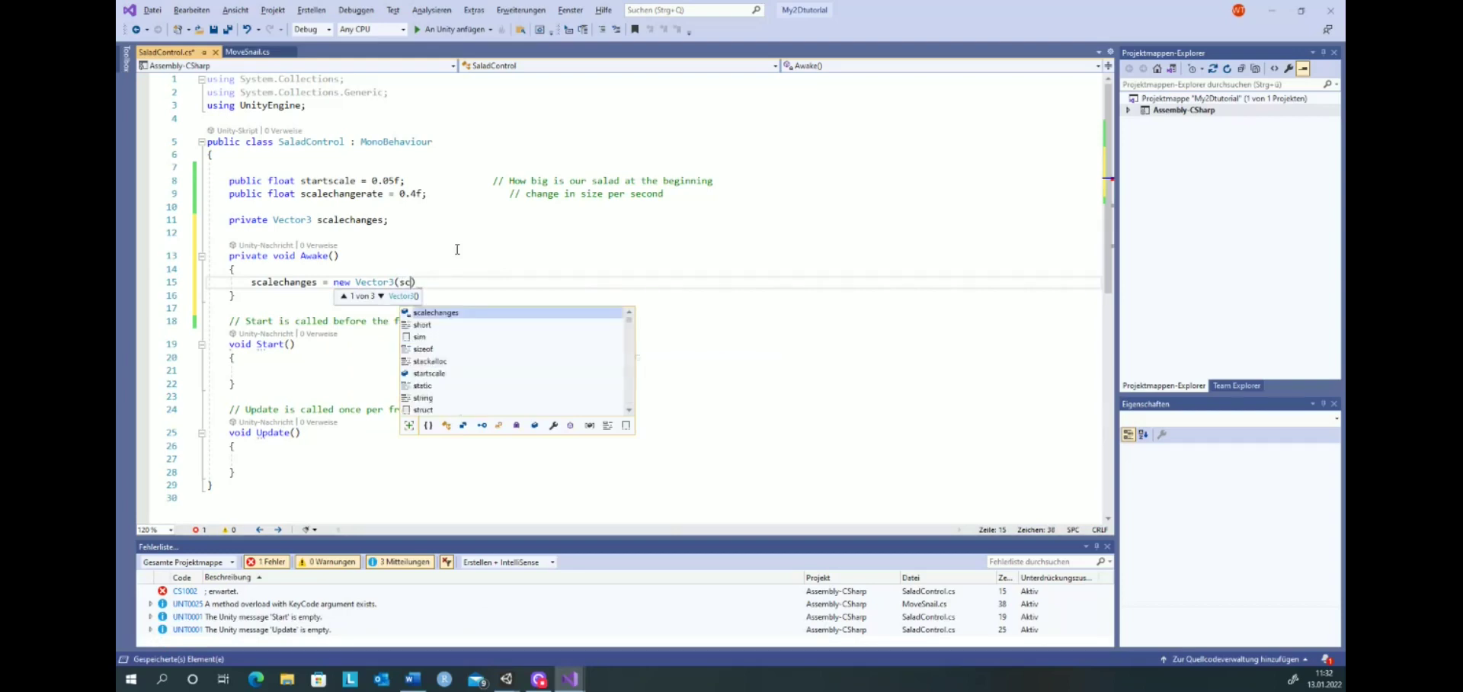
pyautogui.write('alechange')
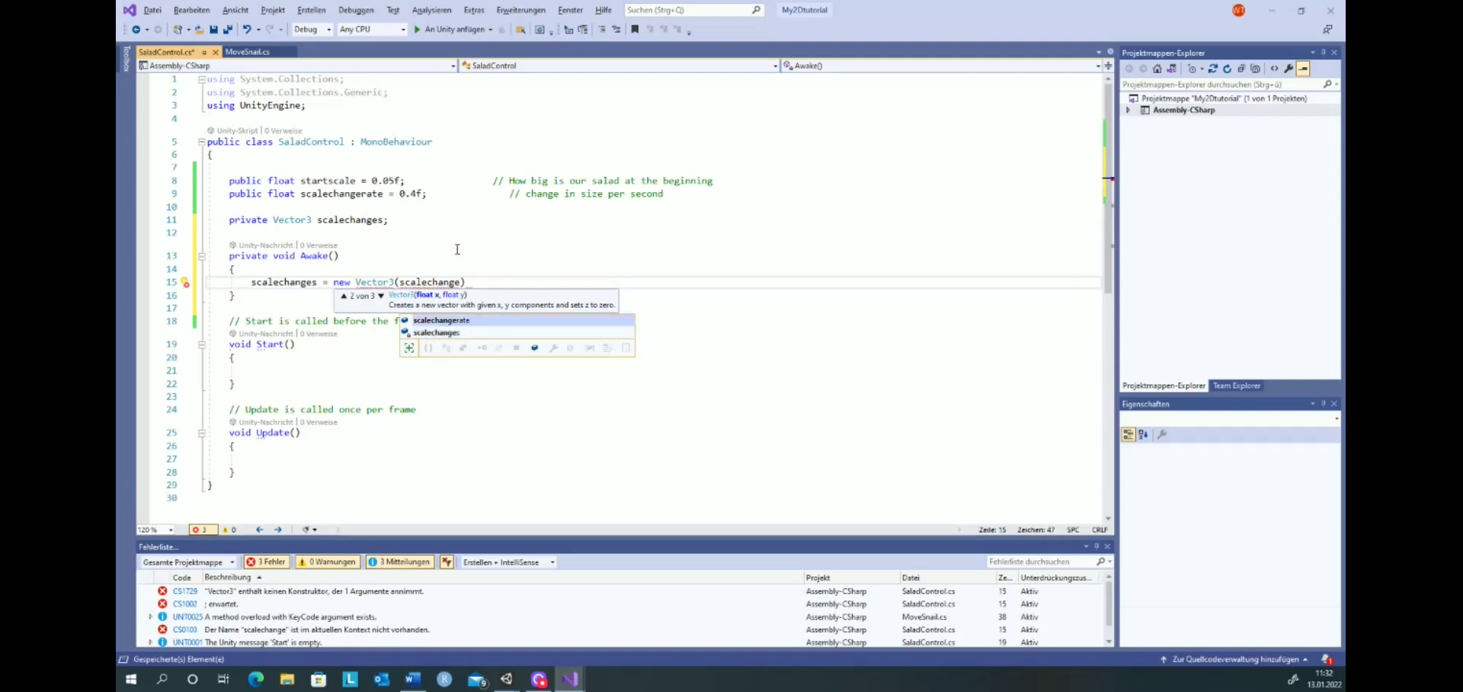
pyautogui.write('rate, scal')
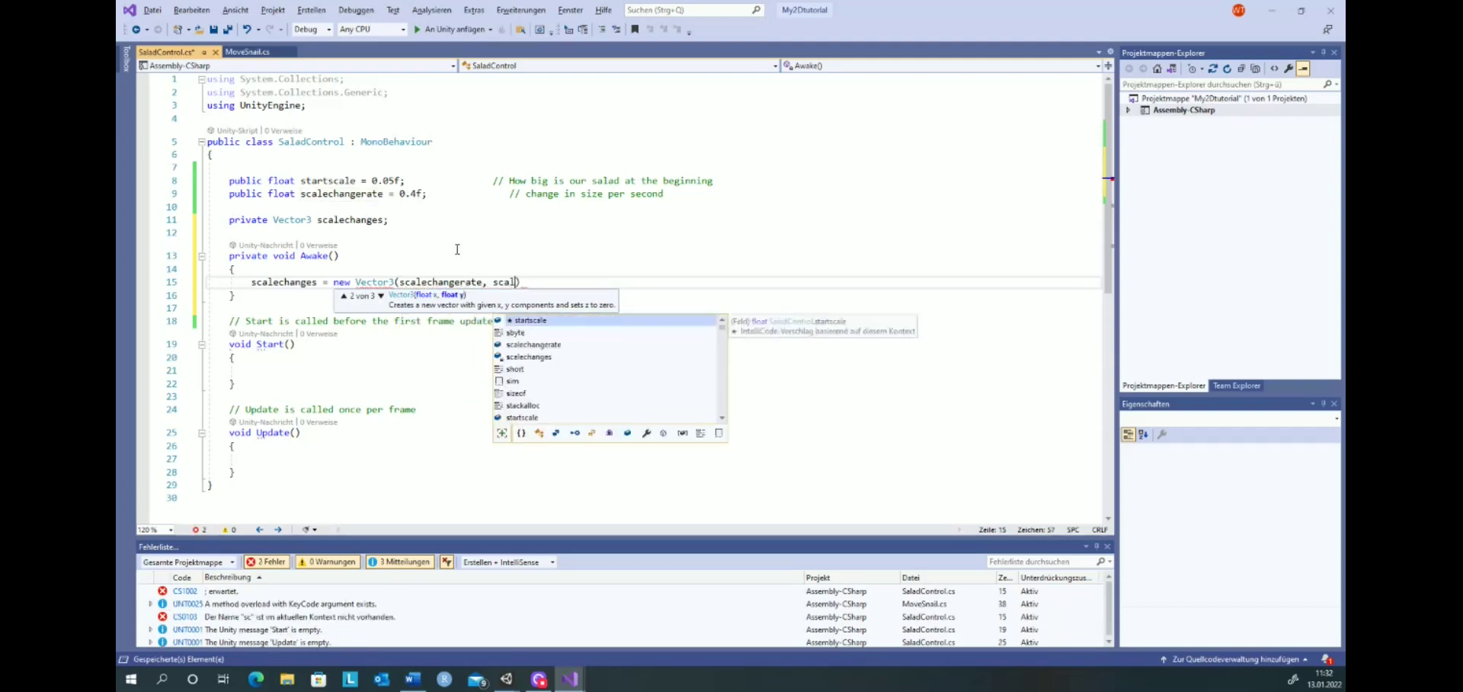
pyautogui.write('e')
pyautogui.press('Tab')
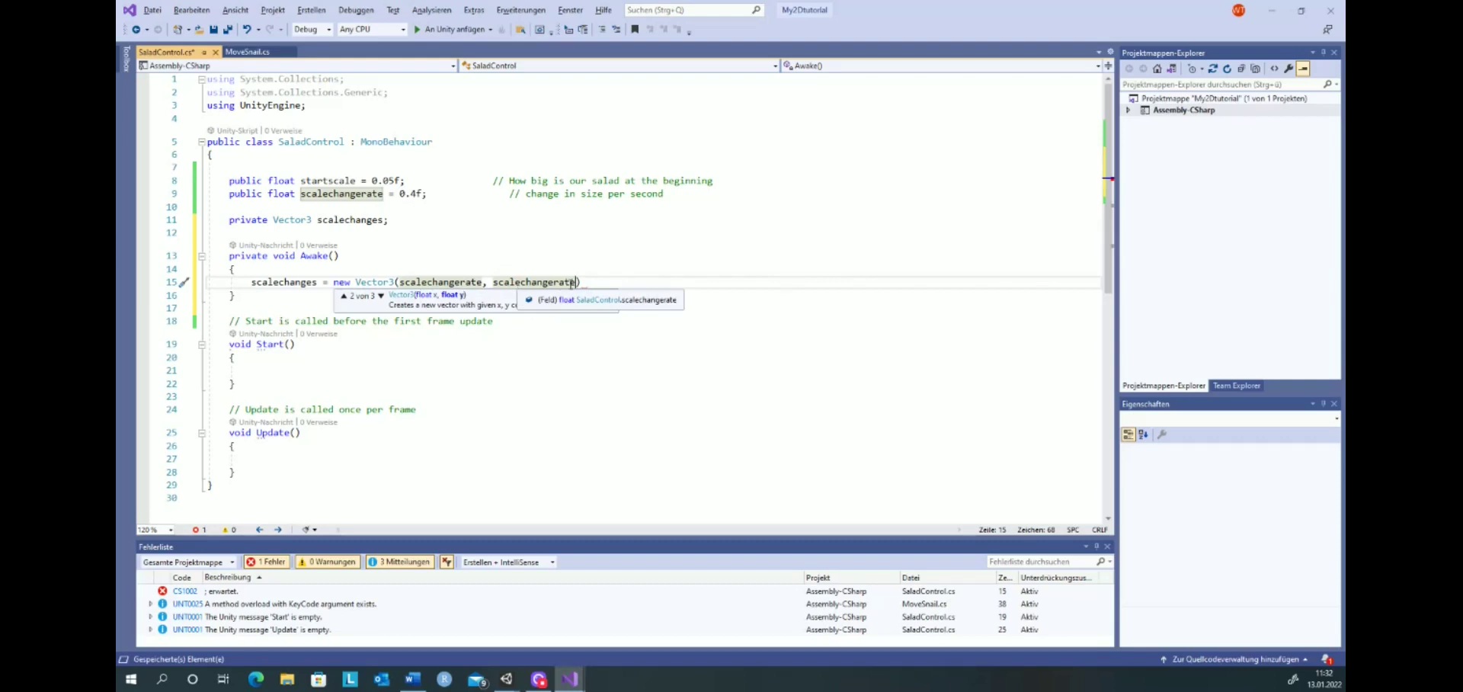
pyautogui.write(', ')
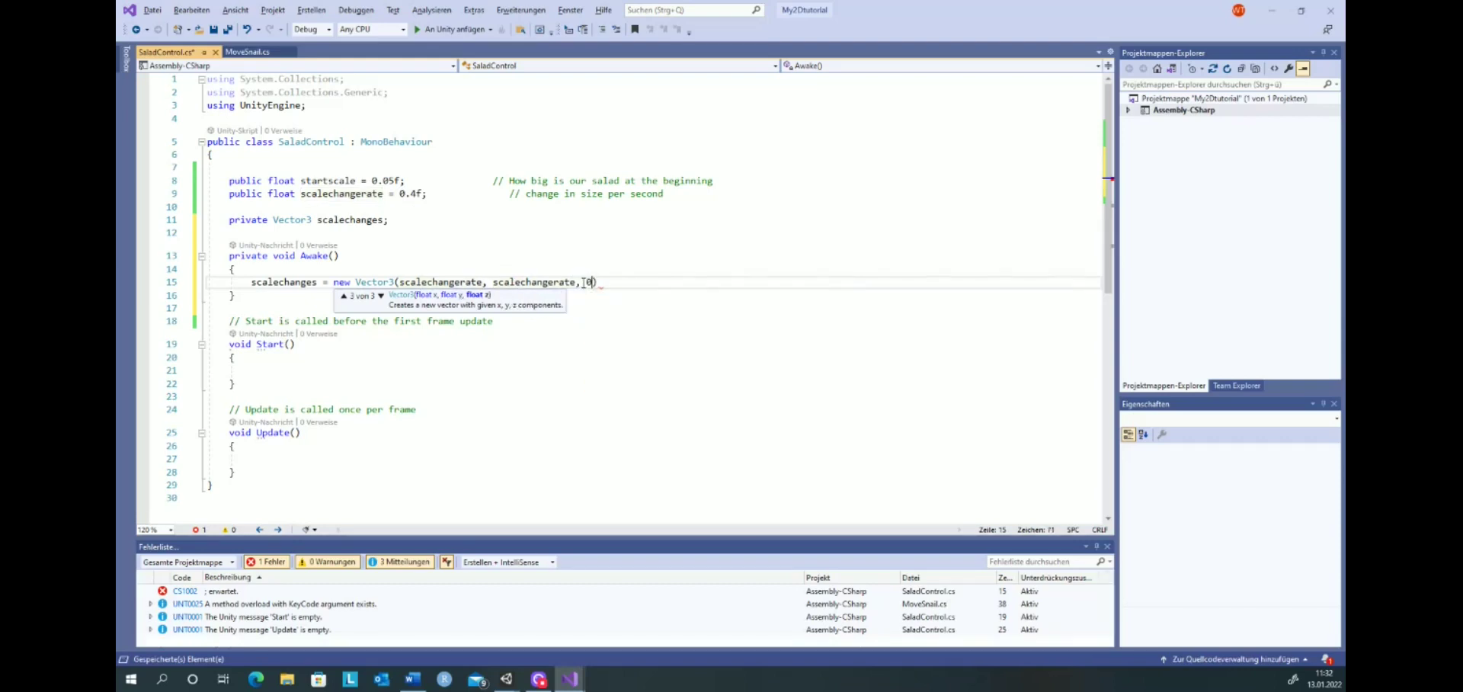
pyautogui.write('0')
pyautogui.click(600, 283)
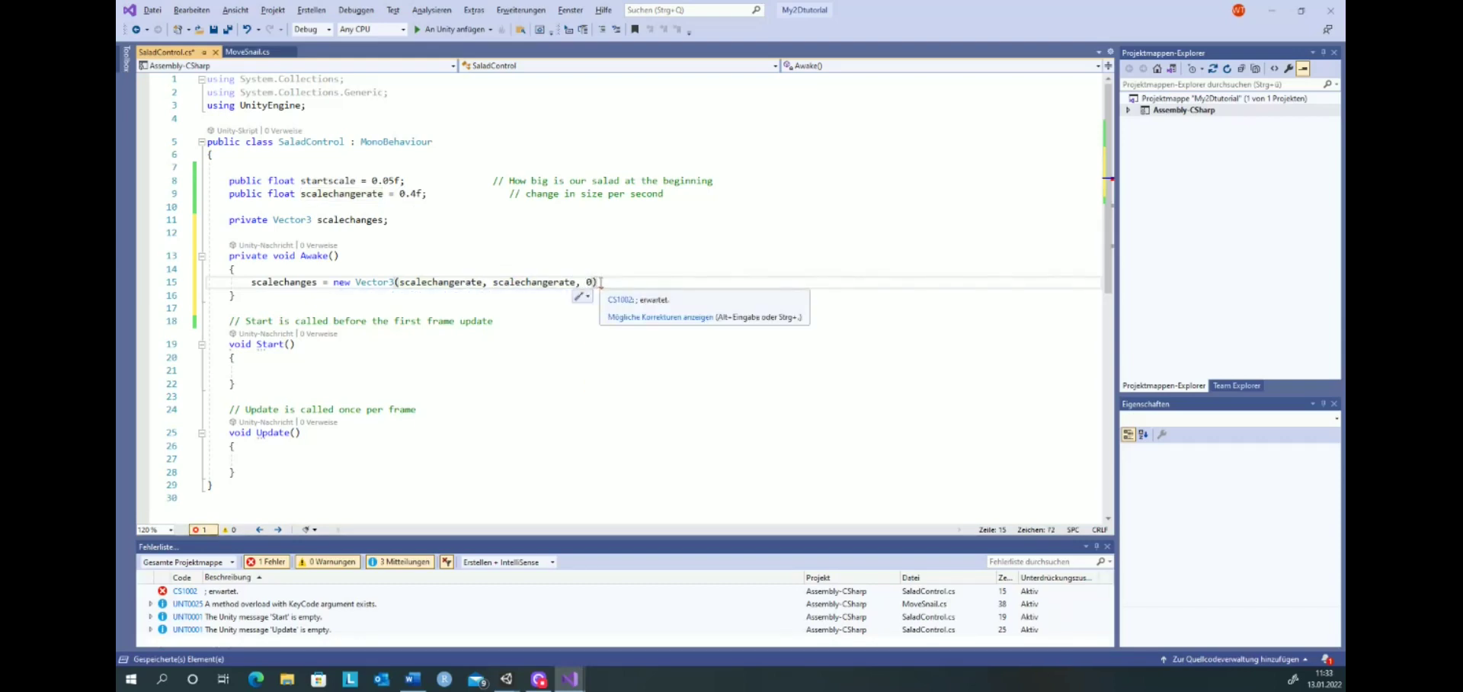
pyautogui.write(';')
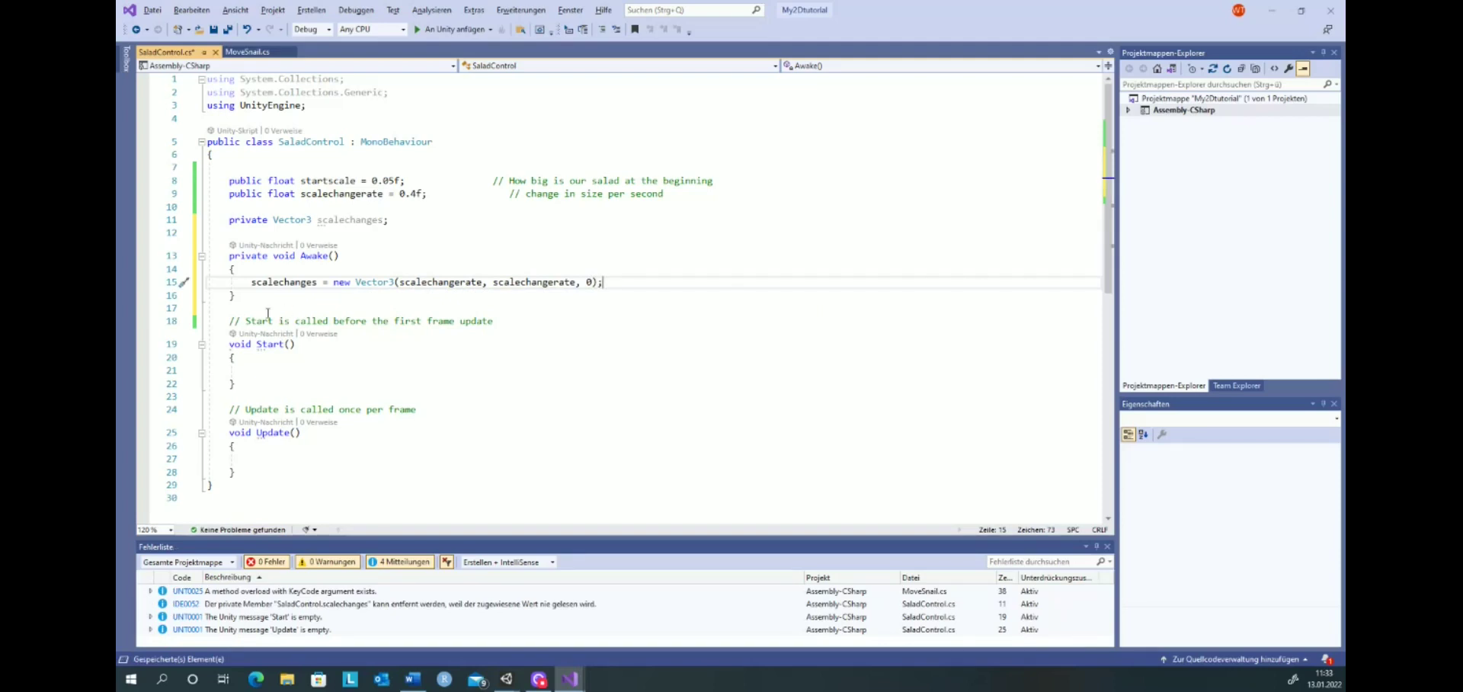
pyautogui.click(259, 369)
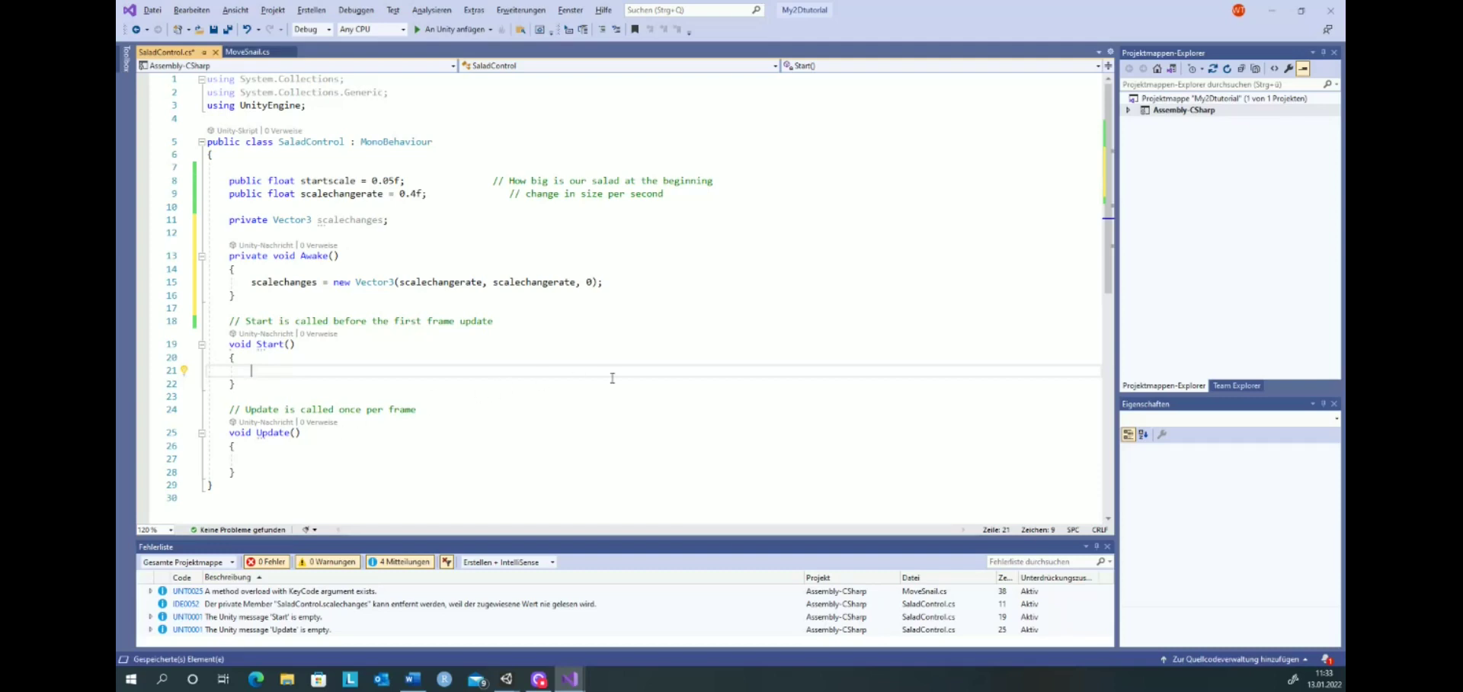
# Step: In Start(), set this.transform.localScale = new Vector3(startscale, startscale, 0) and save
pyautogui.write('this')
pyautogui.write('.')
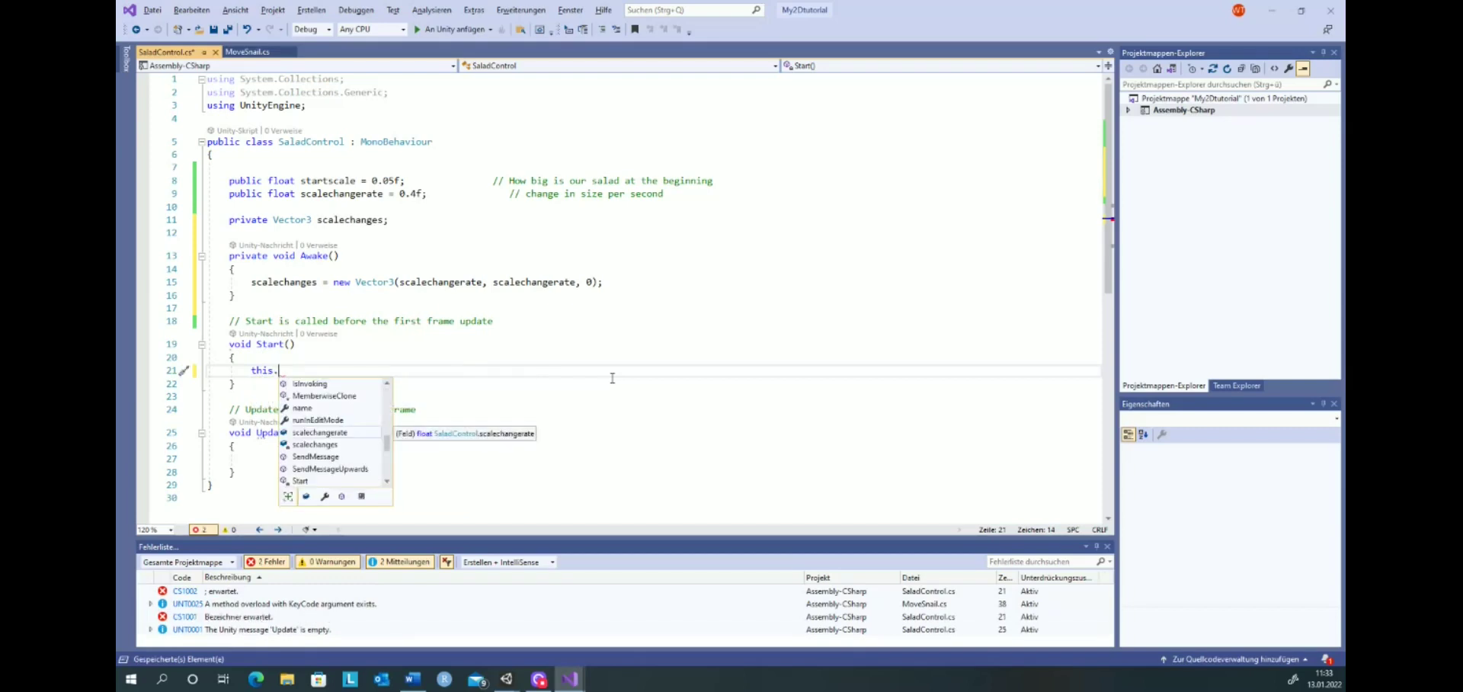
pyautogui.write('transform')
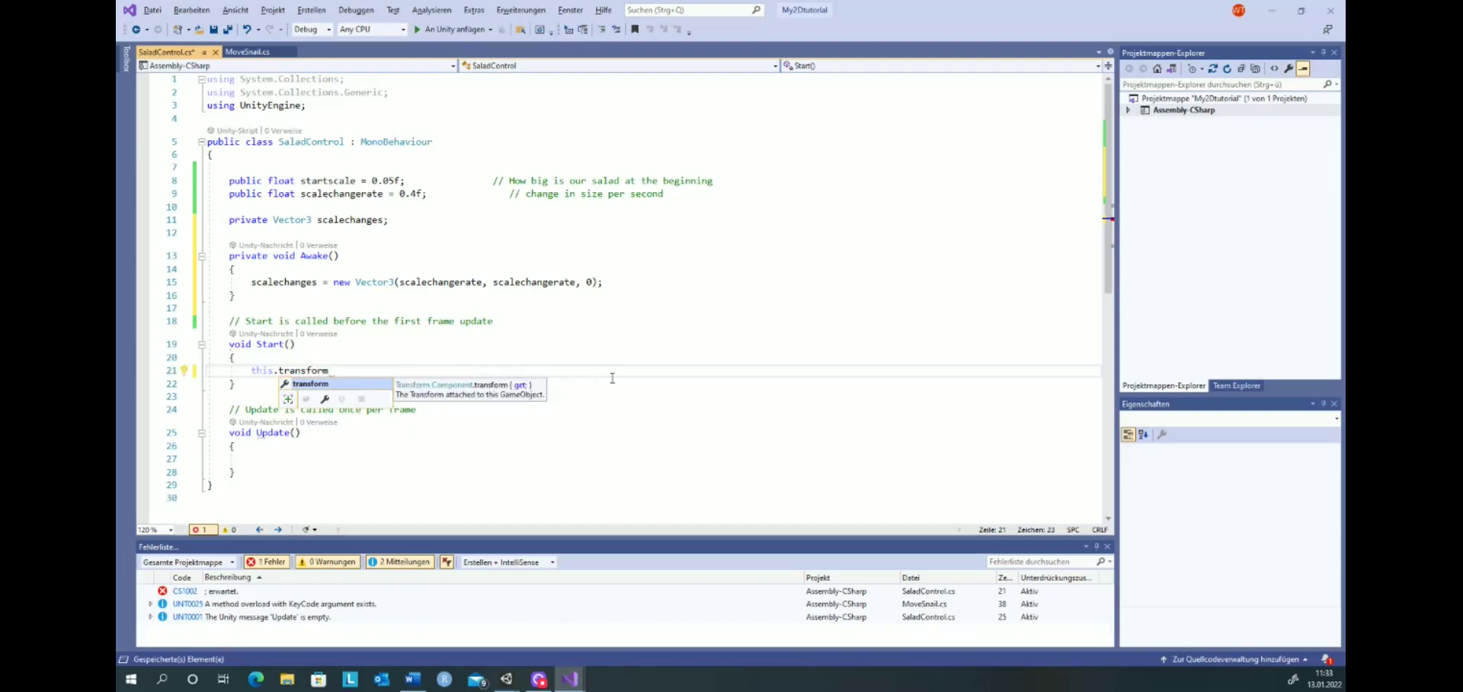
pyautogui.write('.')
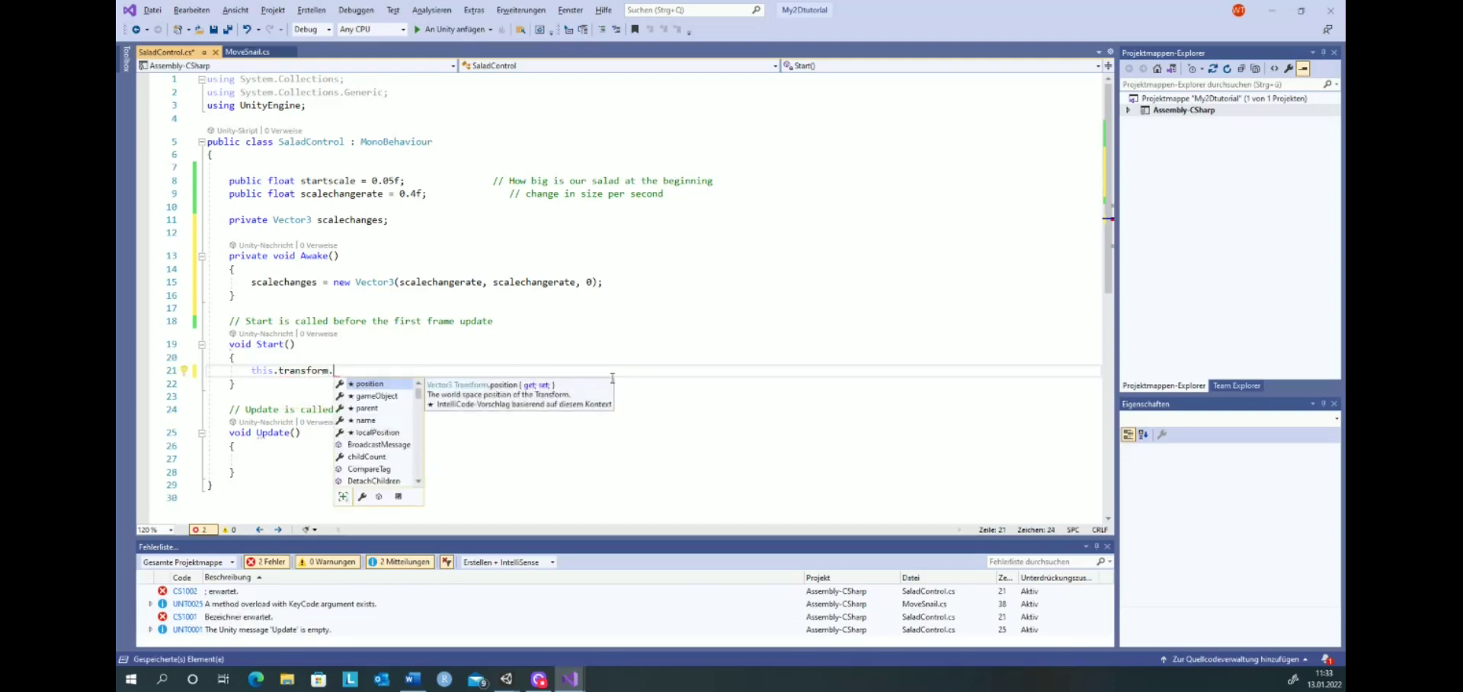
pyautogui.write('local')
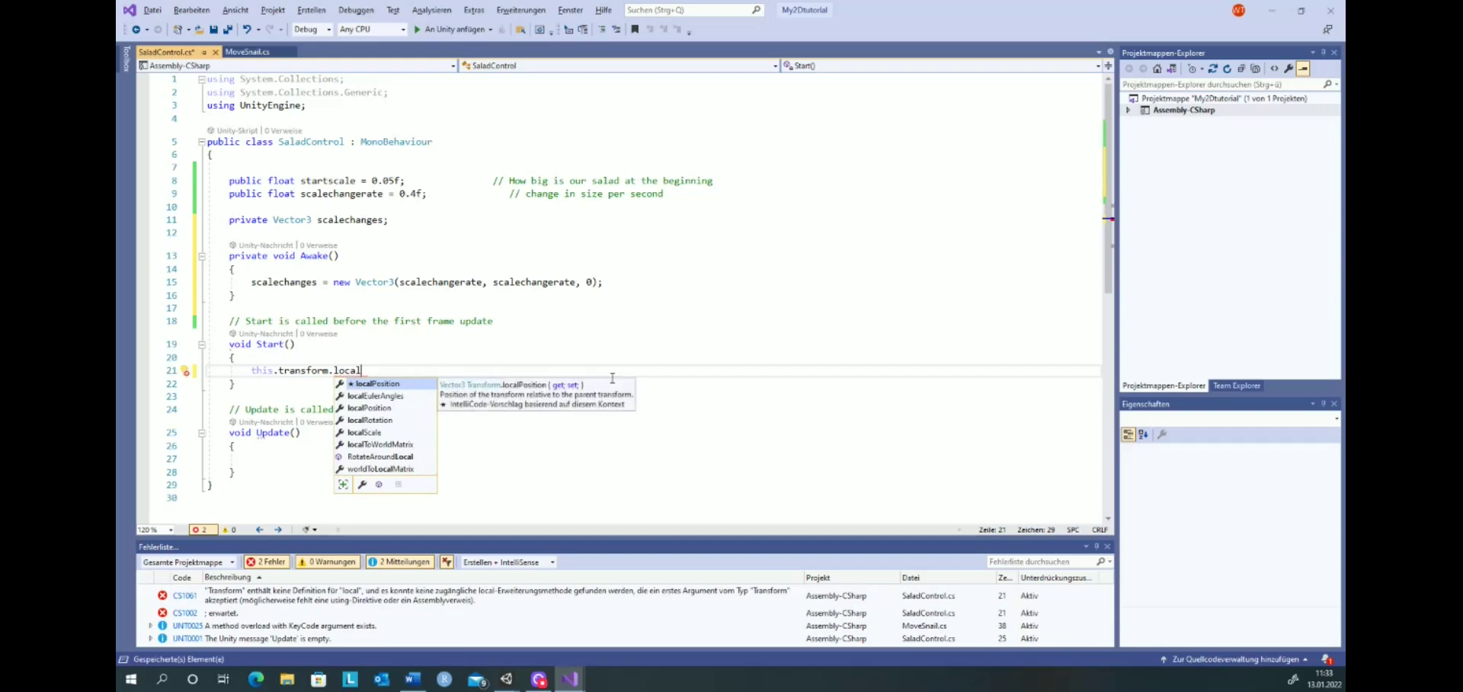
pyautogui.press('Down')
pyautogui.press('Down')
pyautogui.press('Down')
pyautogui.press('Down')
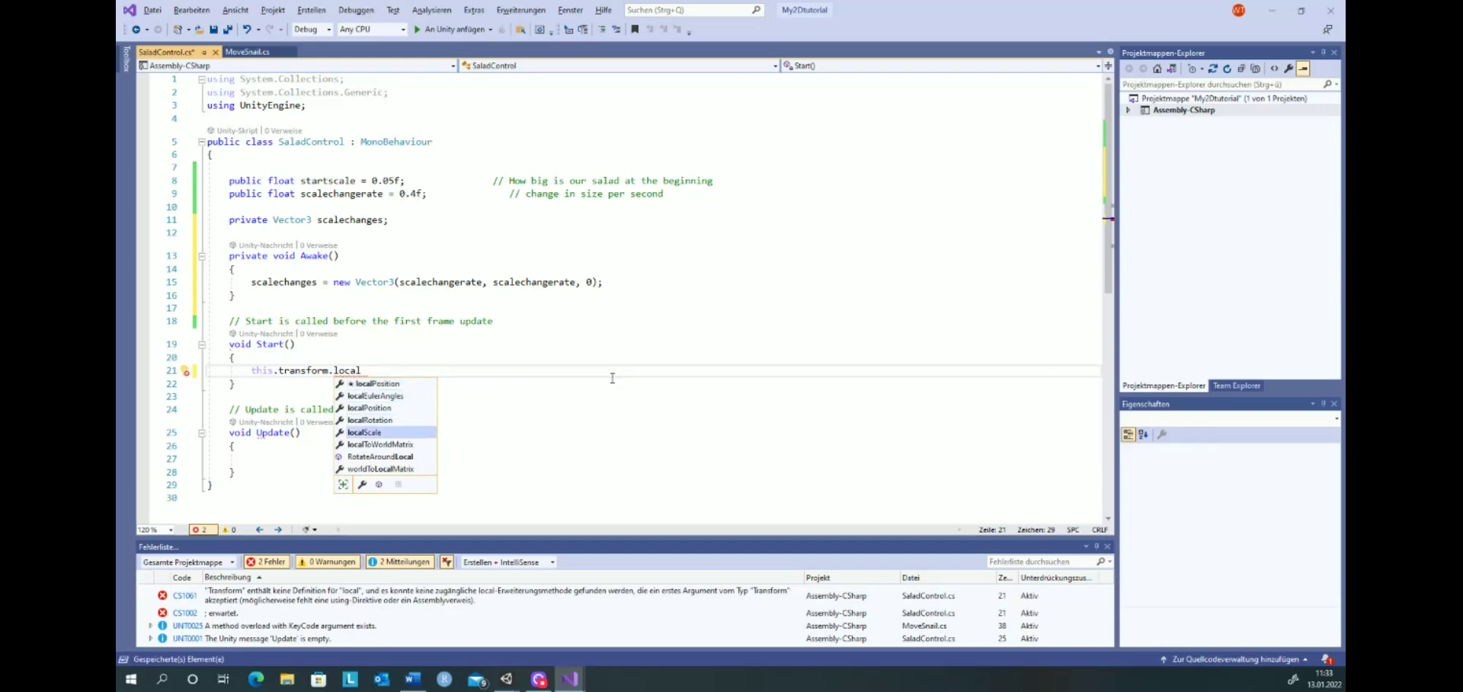
pyautogui.press('Tab')
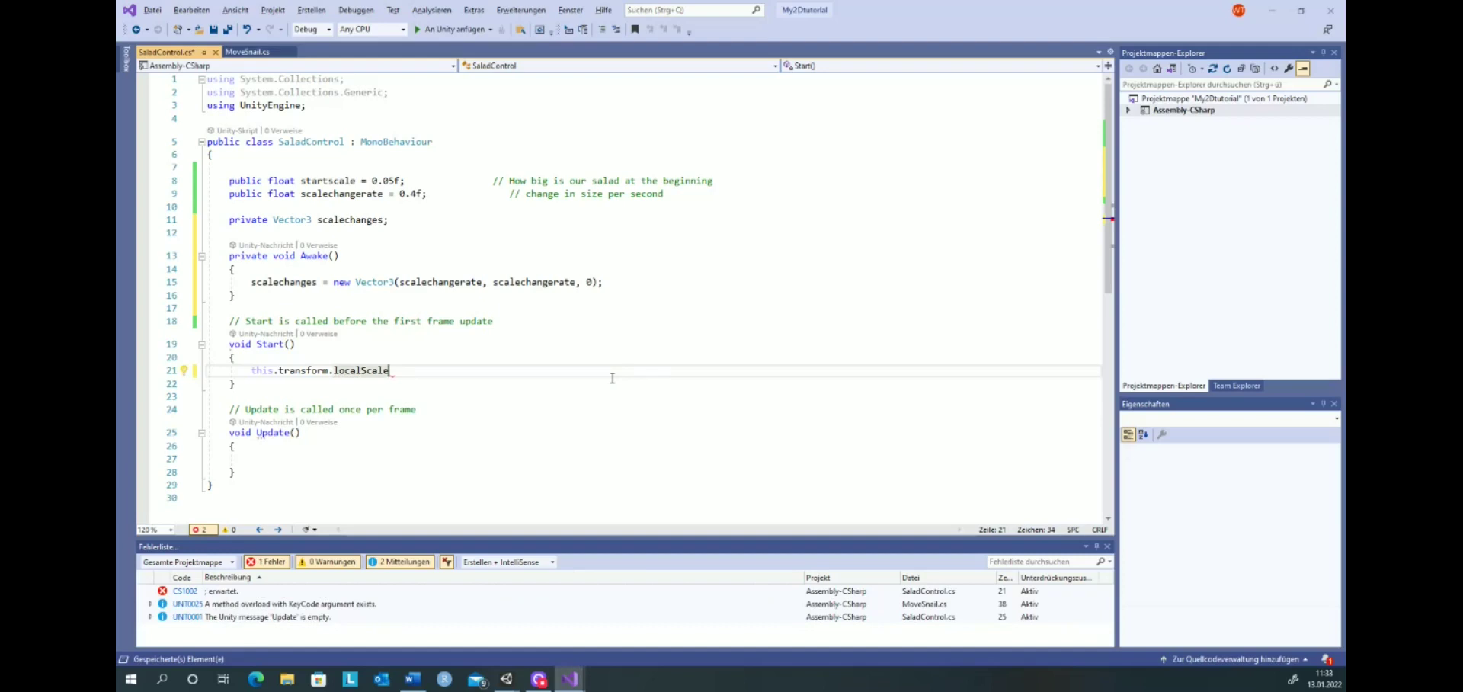
pyautogui.write('= new ')
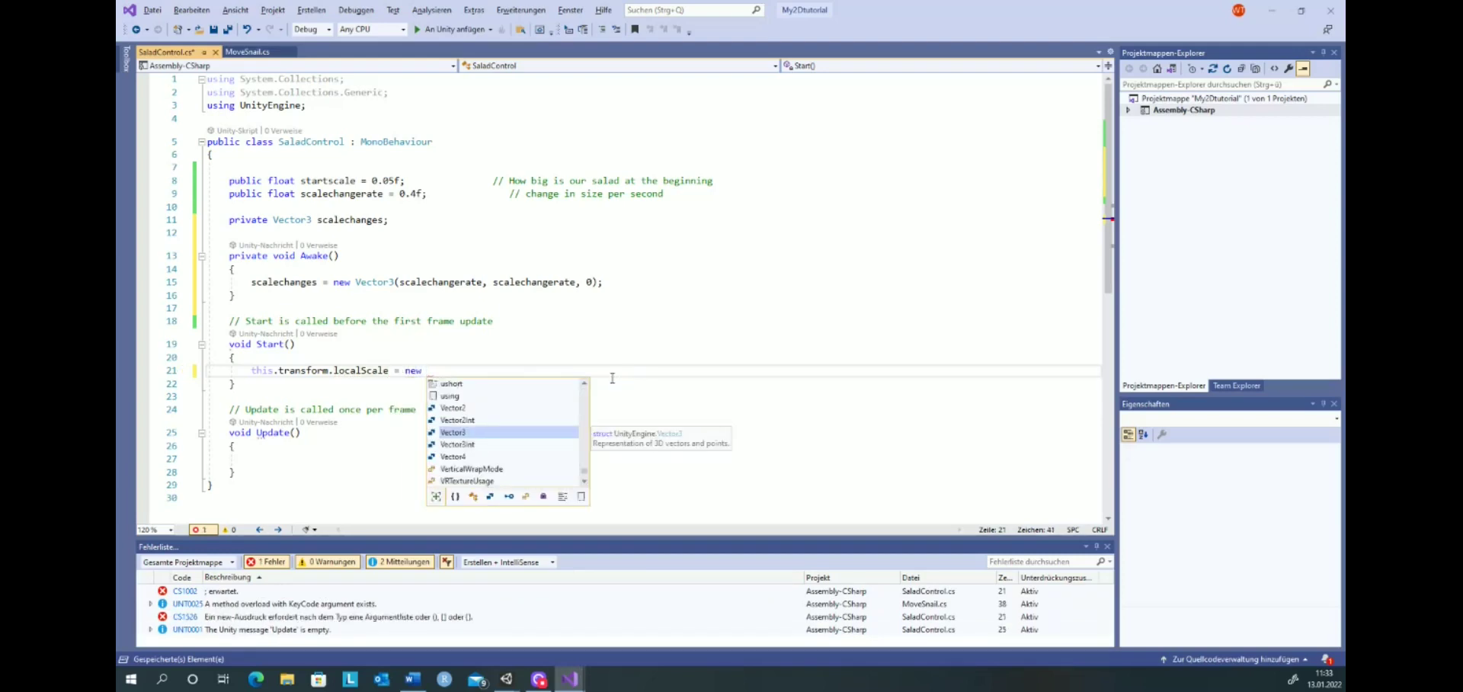
pyautogui.write('Vector')
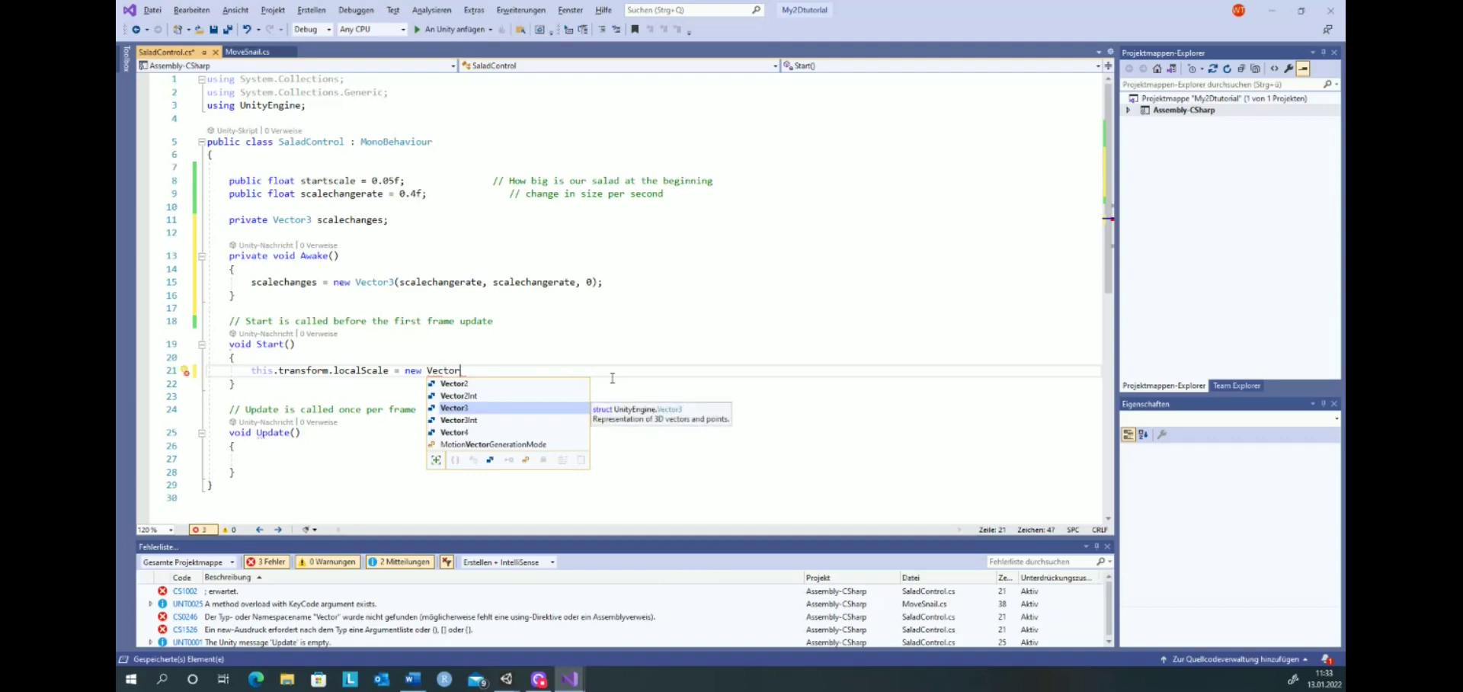
pyautogui.write('3(')
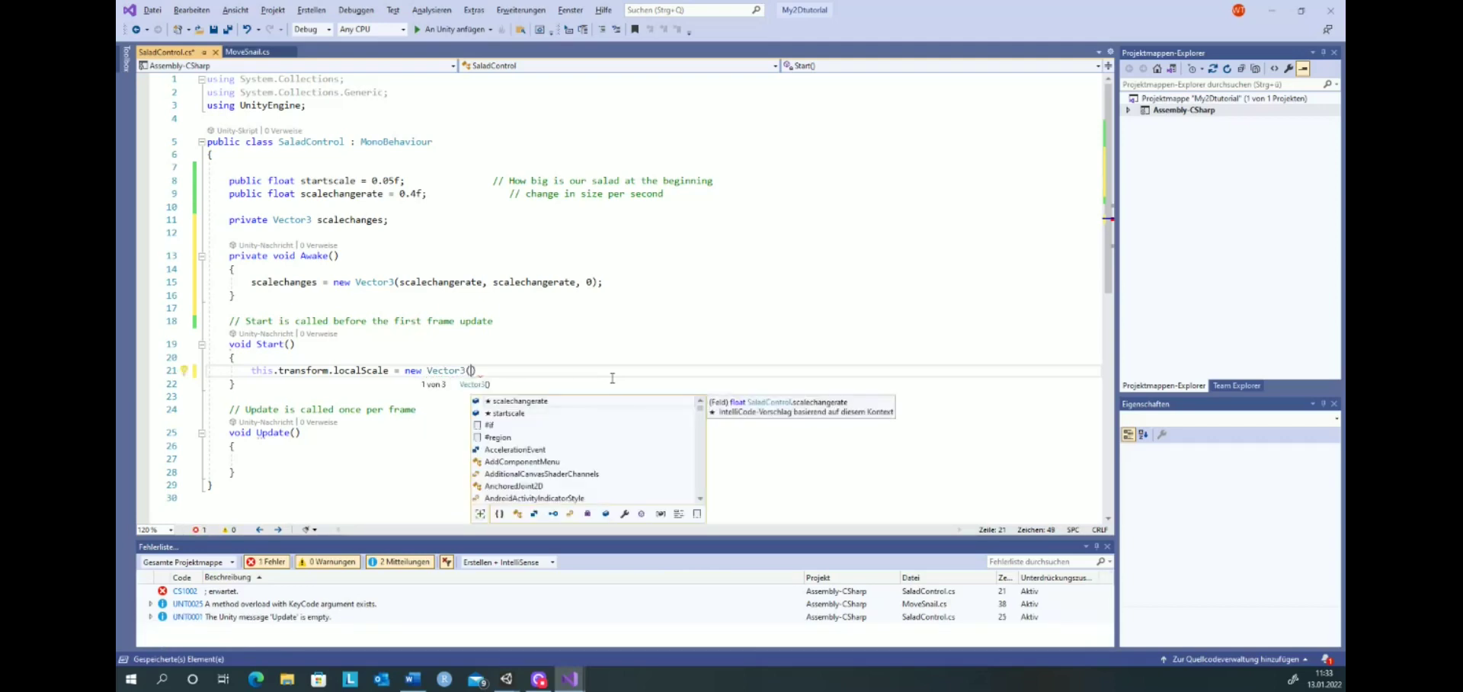
pyautogui.write('startscale, ')
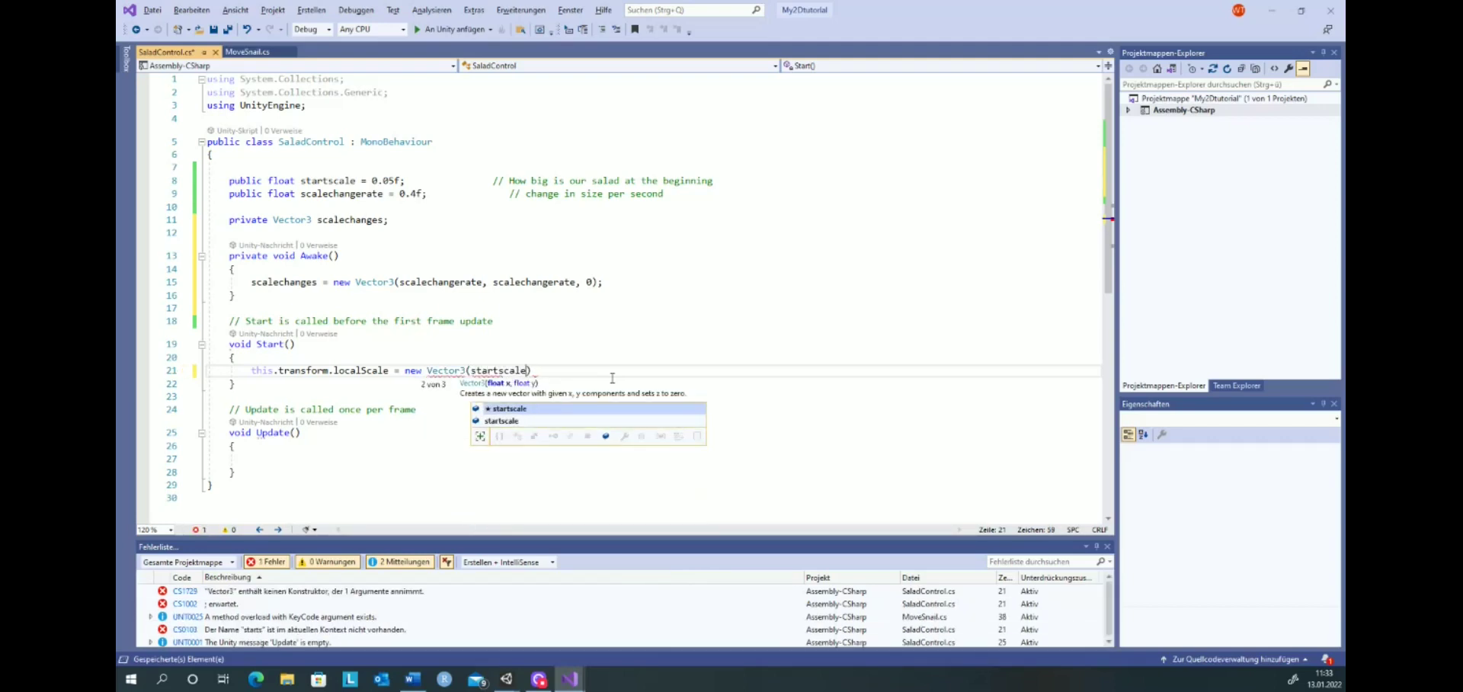
pyautogui.write('startscale')
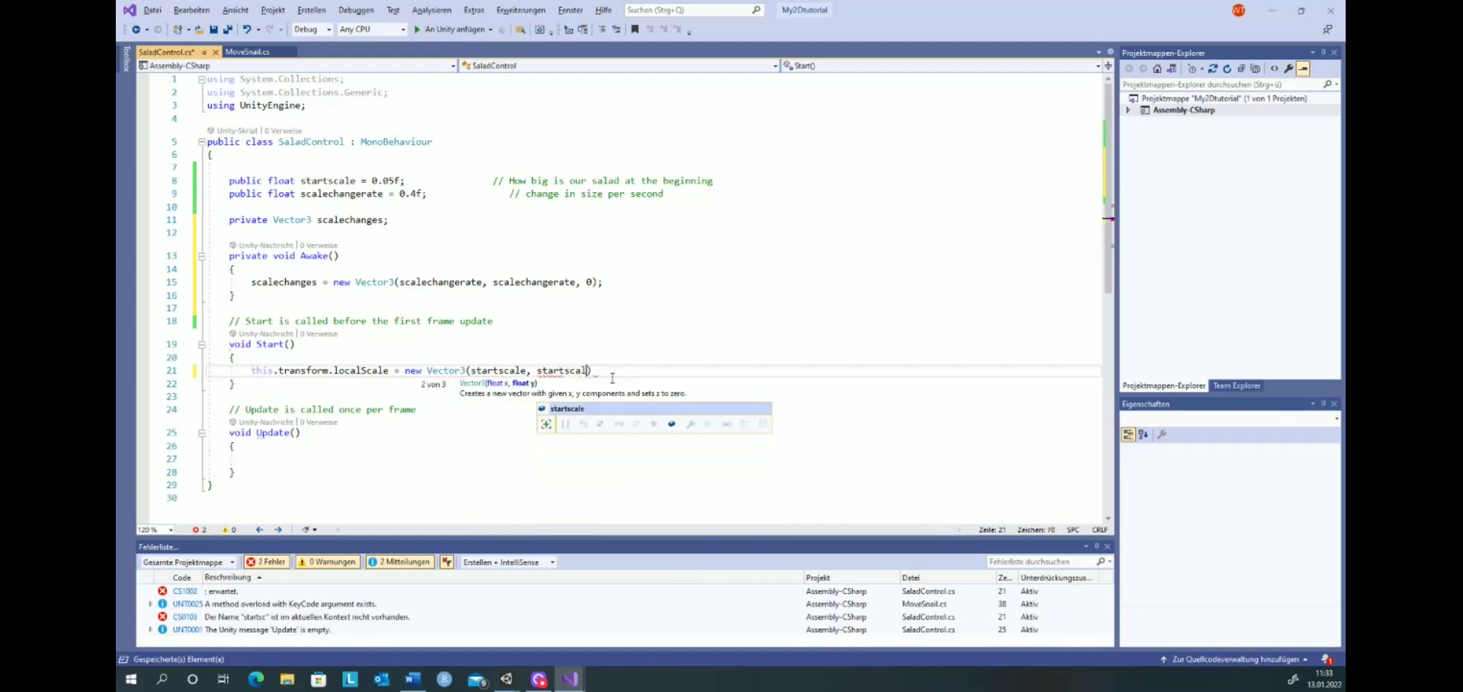
pyautogui.write(',')
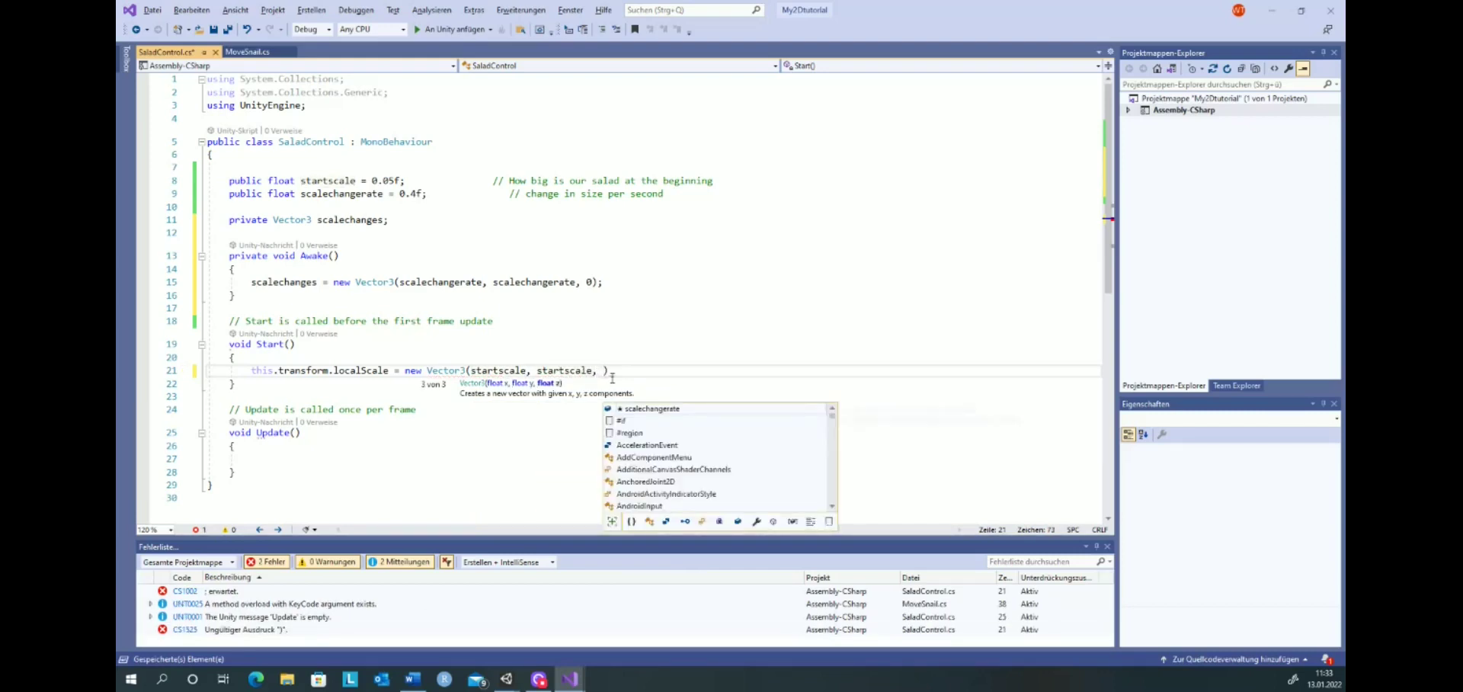
pyautogui.write(' 0);')
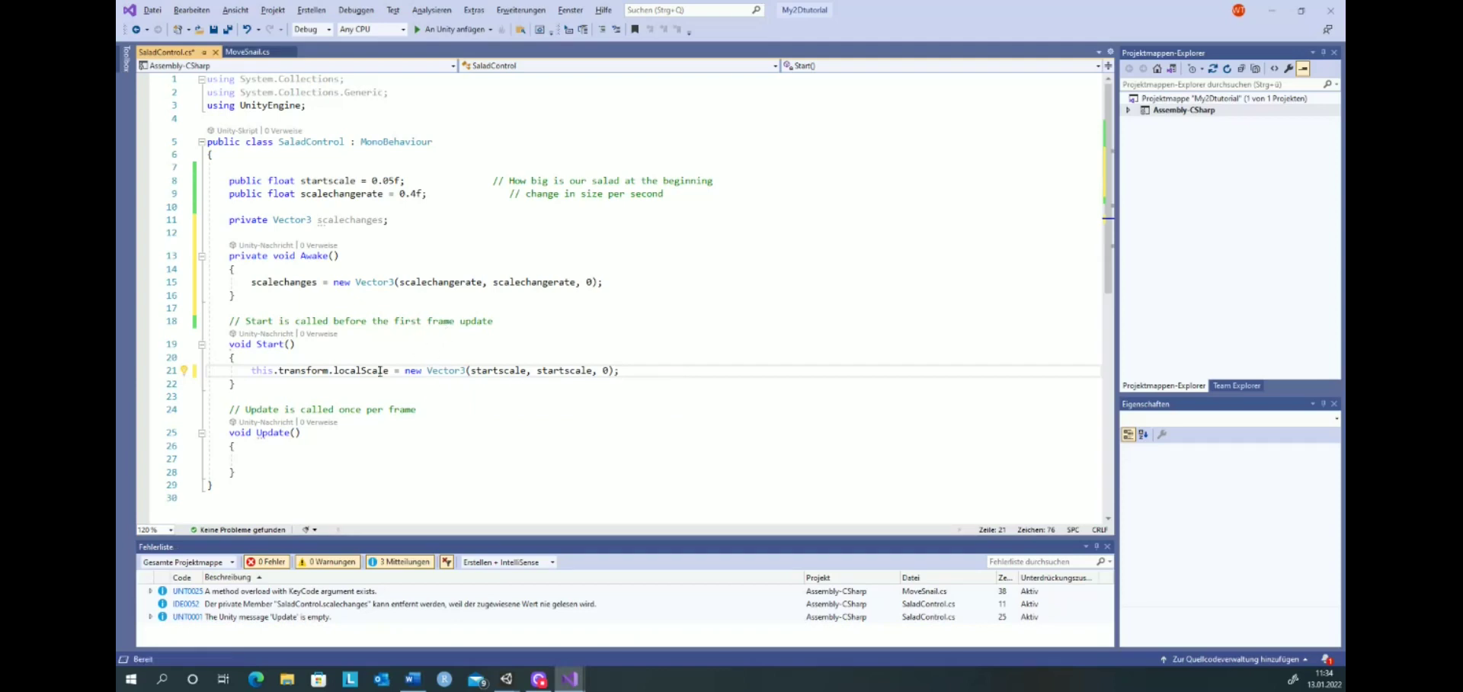
pyautogui.moveTo(329, 369)
pyautogui.moveTo(591, 371)
pyautogui.click(499, 371)
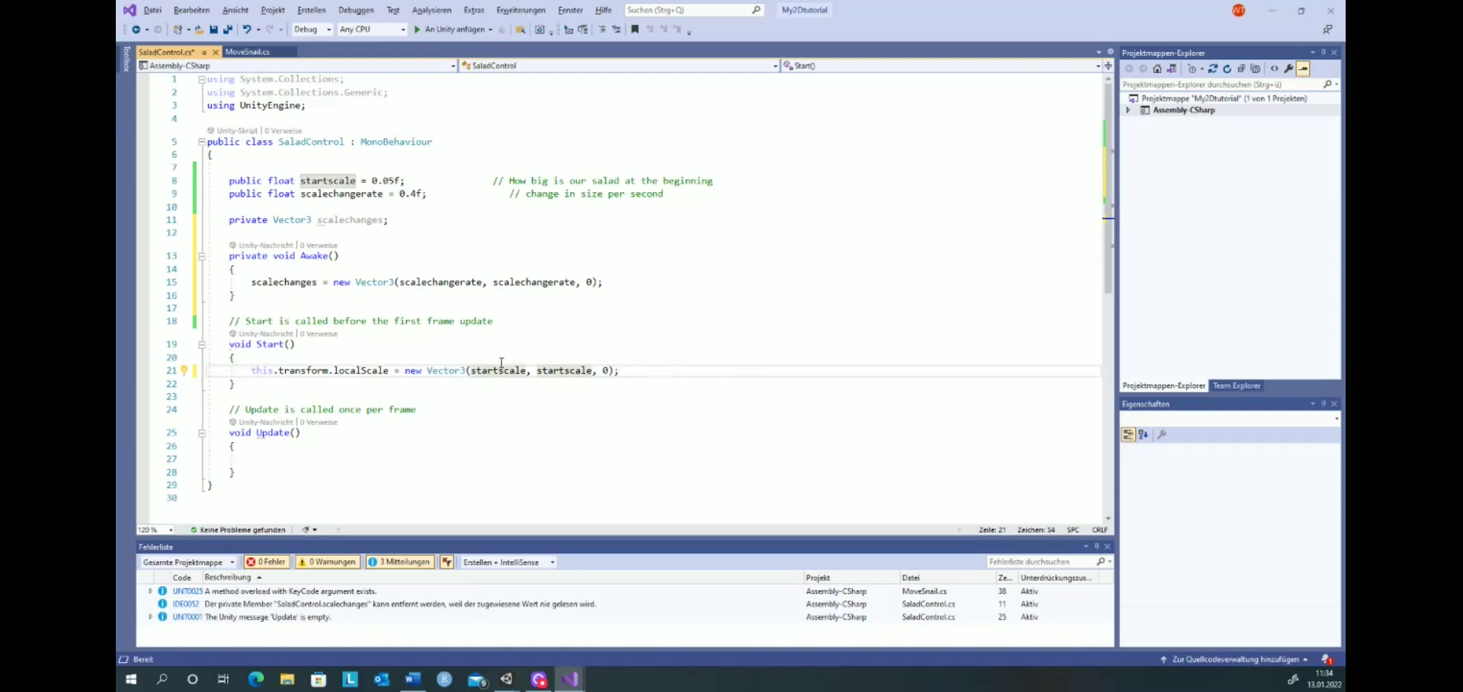
pyautogui.hotkey('ctrl', 's')
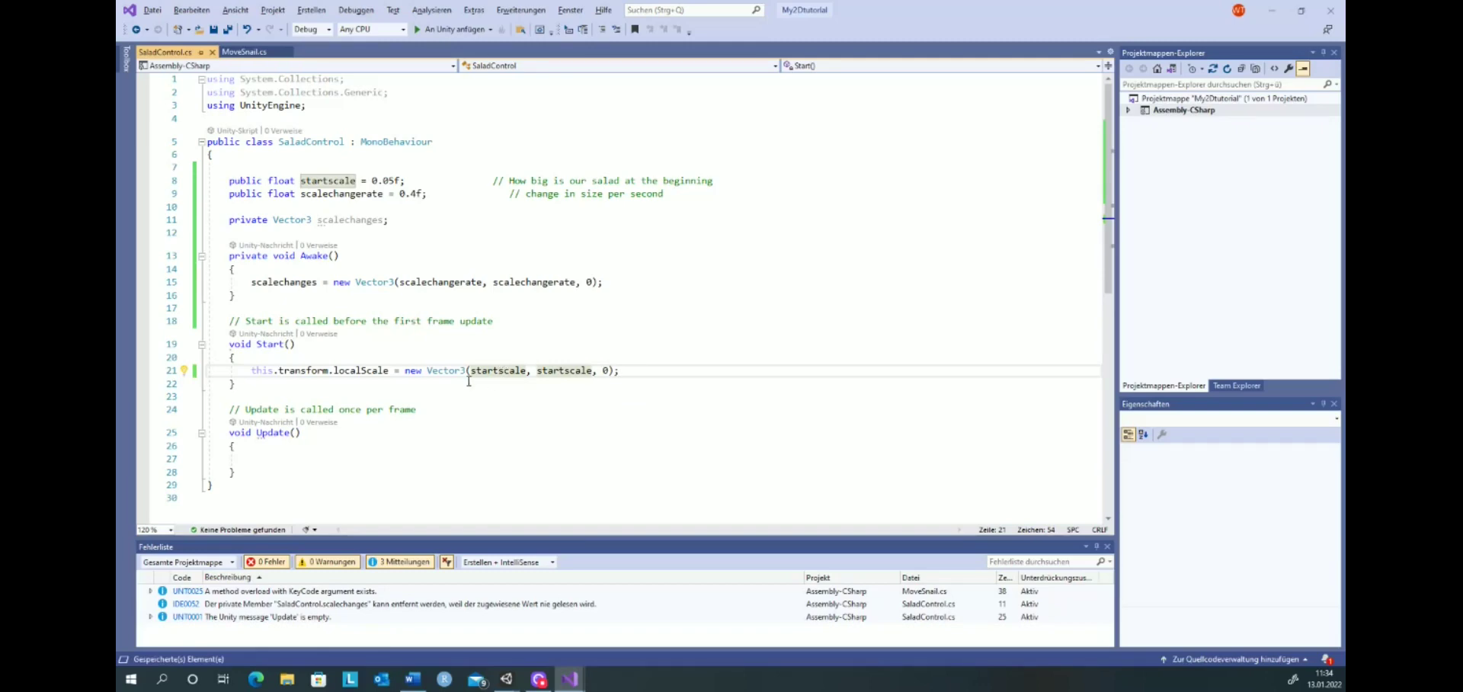
pyautogui.click(454, 371)
# Step: In Unity, select salad1 and check that its Y scale is 0.05, leaving it unchanged
pyautogui.hotkey('alt', 'Tab')
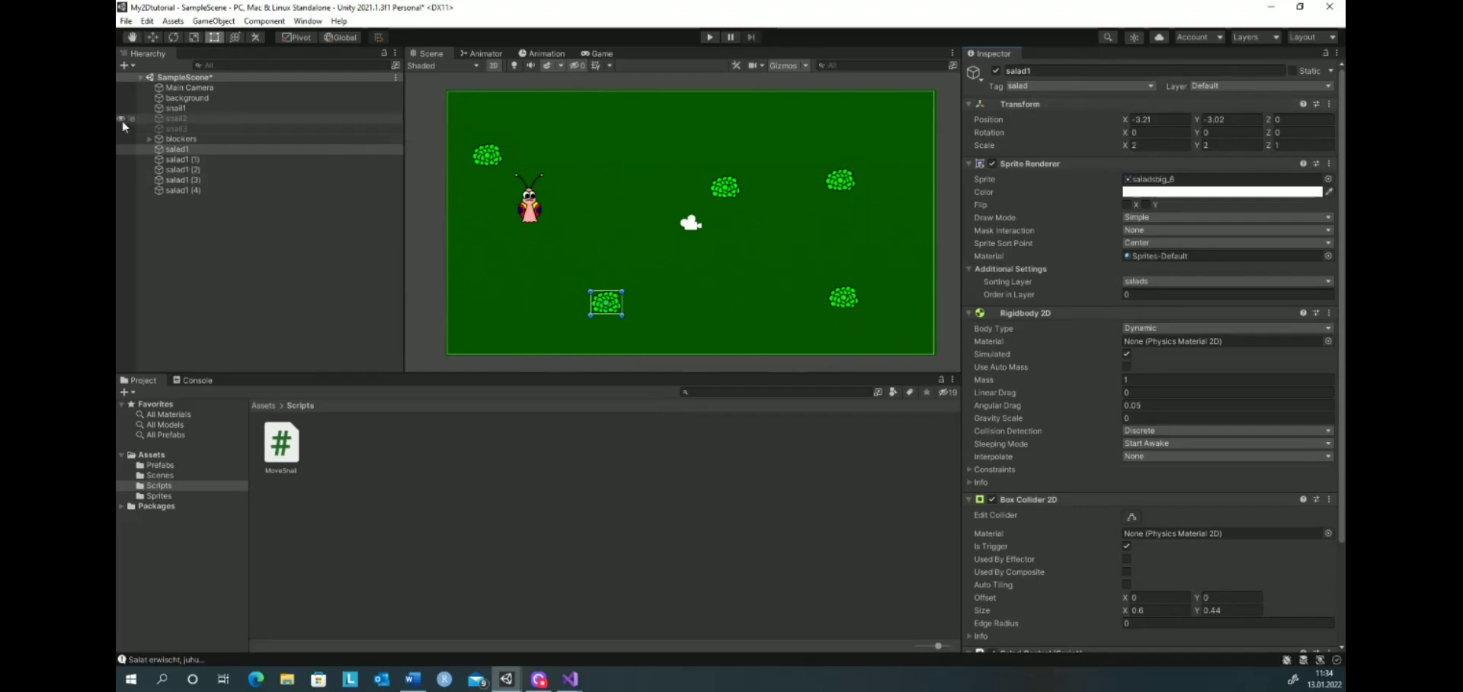
pyautogui.click(180, 151)
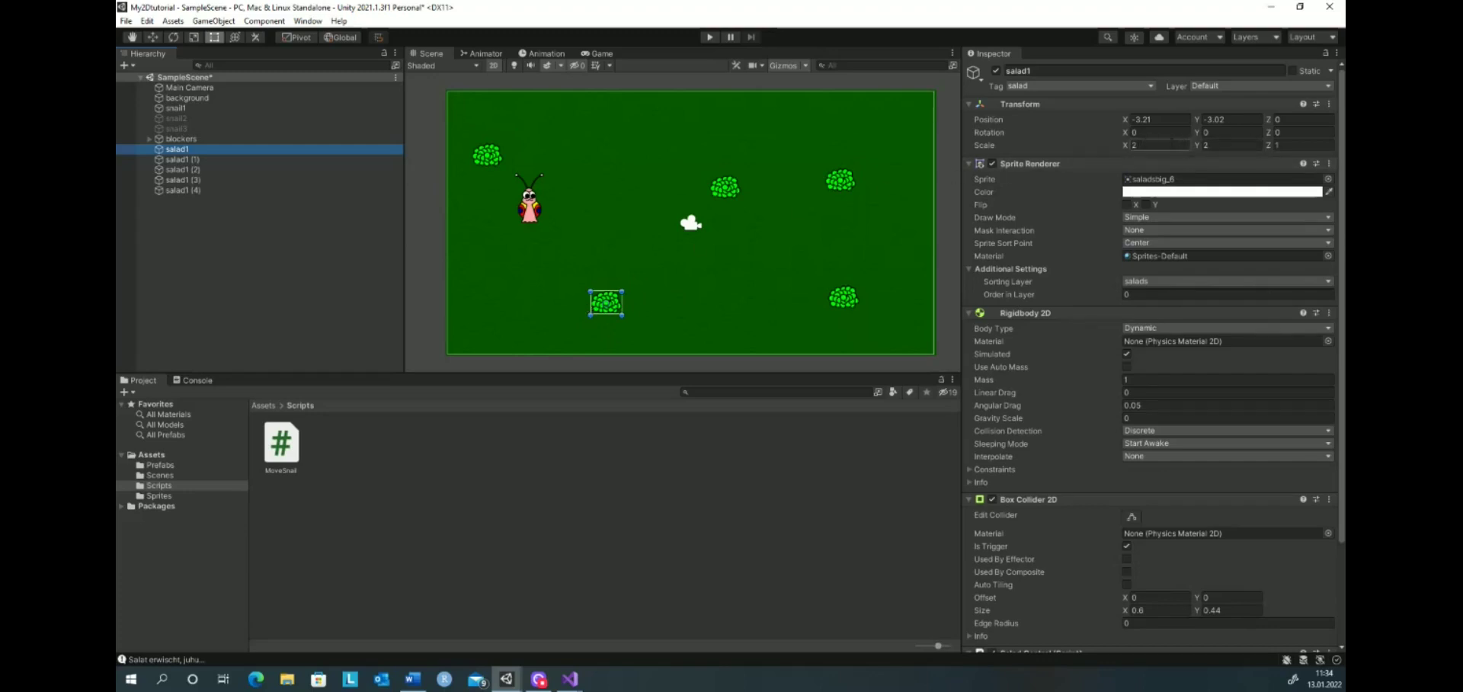
pyautogui.click(1229, 144)
pyautogui.press('Return')
# Step: Play-test to see salad1 start tiny, stop the game, and return to Visual Studio
pyautogui.click(710, 37)
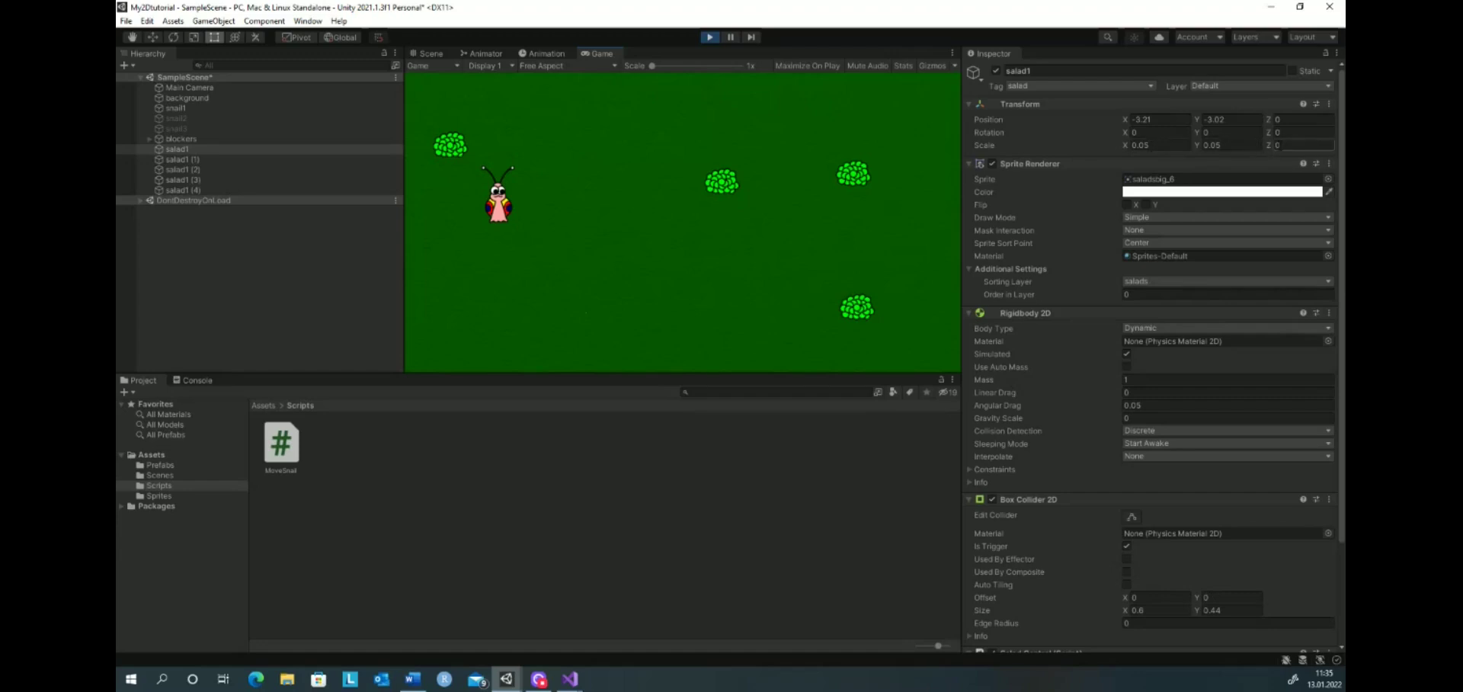
pyautogui.click(709, 38)
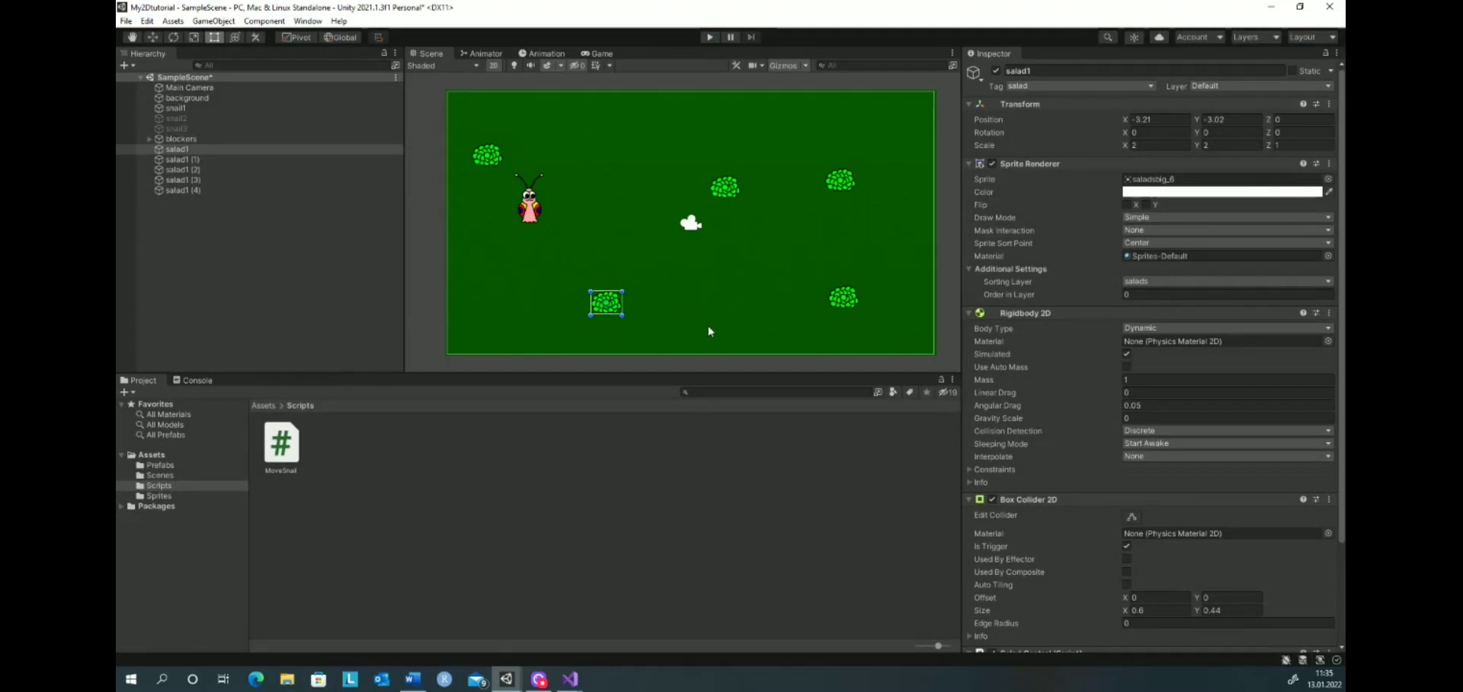
pyautogui.press('alt')
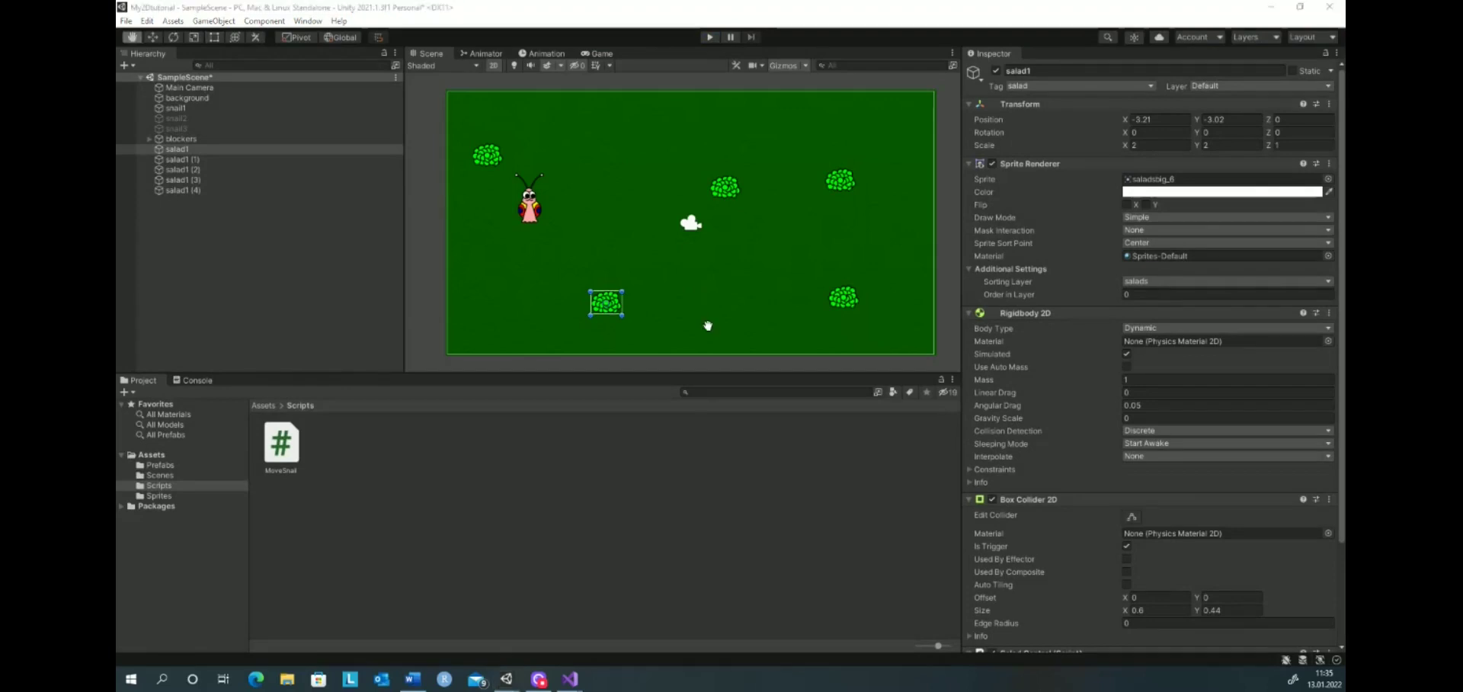
pyautogui.hotkey('alt', 'Tab')
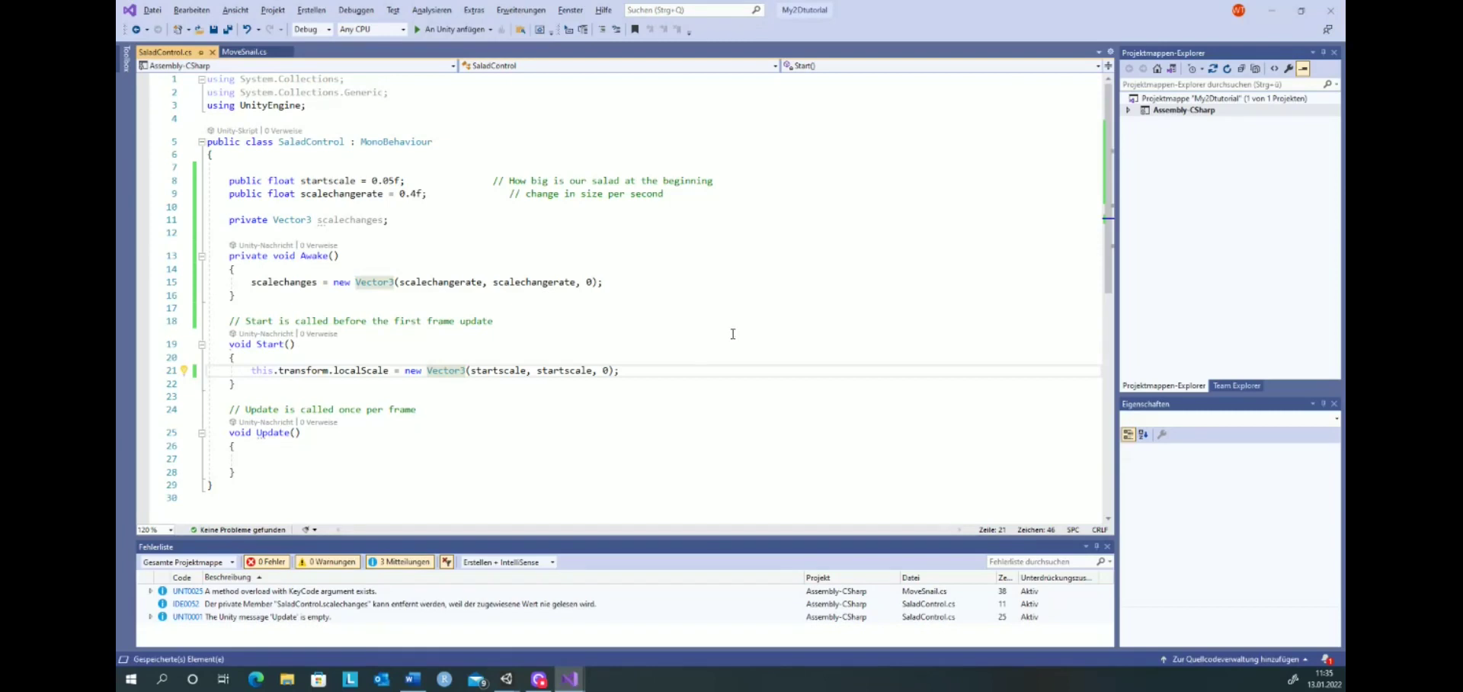
# Step: Add this.transform.localScale += scalechanges * Time.deltaTime; to Update() and save the script
pyautogui.click(266, 458)
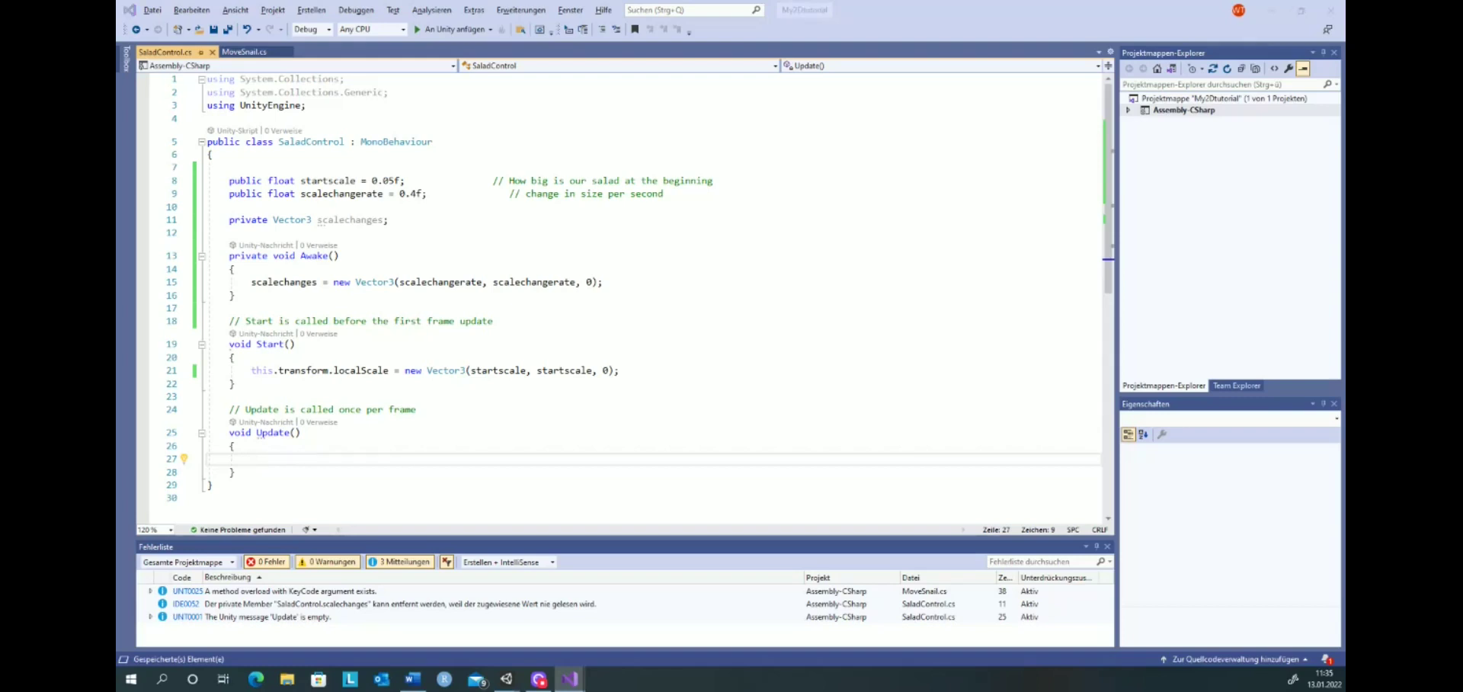
pyautogui.click(255, 463)
pyautogui.write('this.tra')
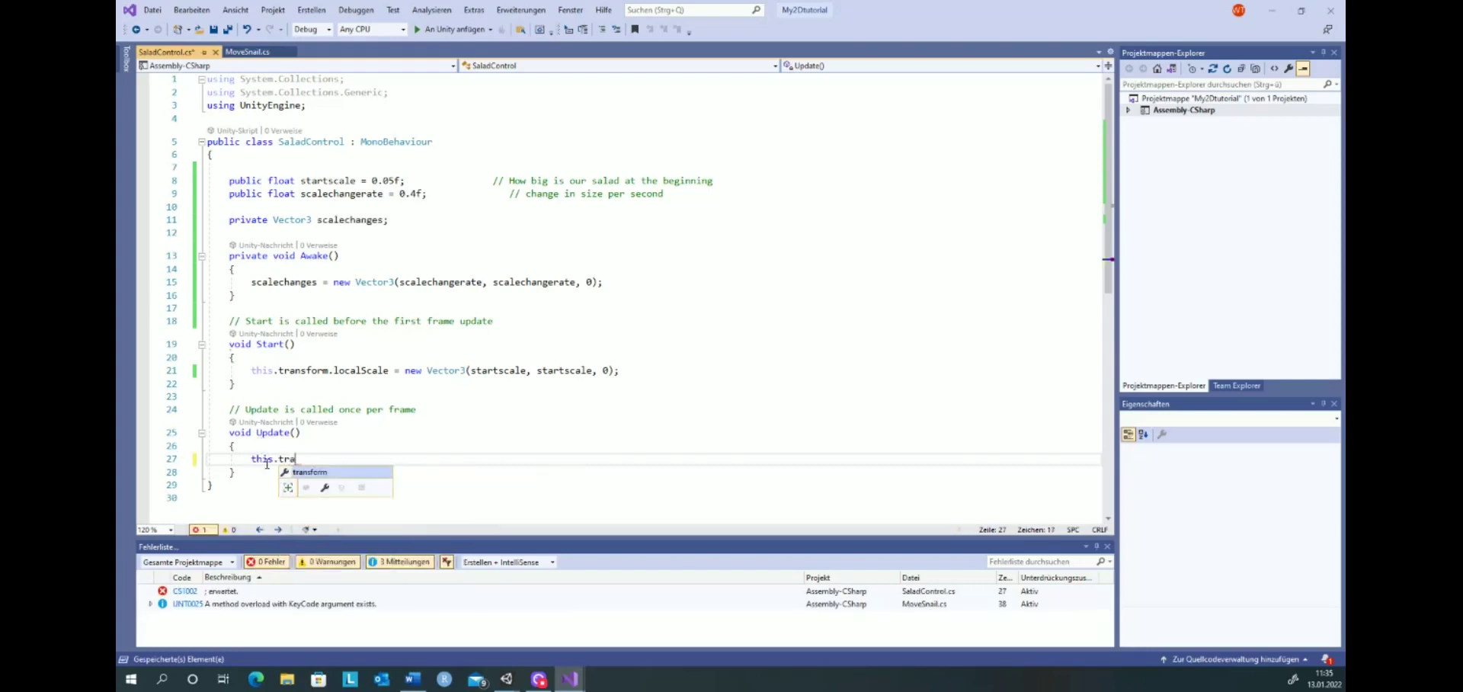
pyautogui.write('nsform.')
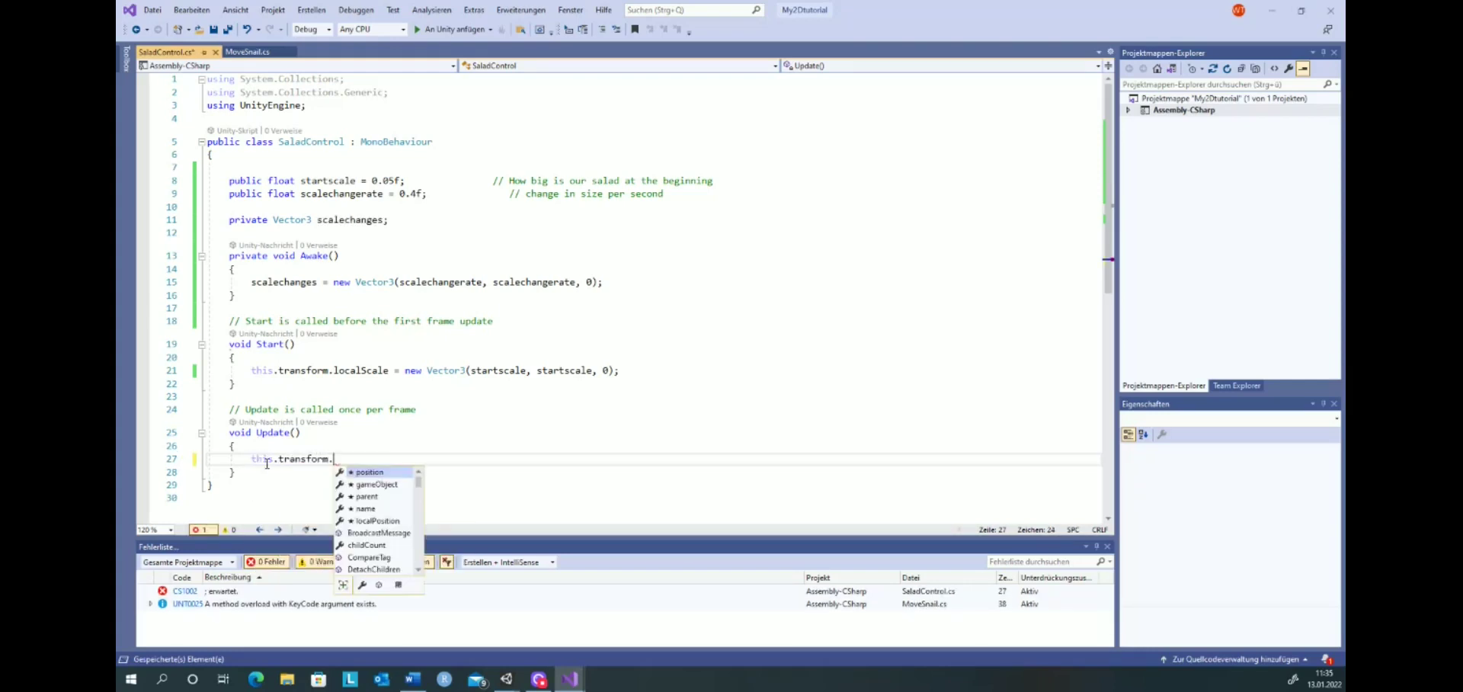
pyautogui.write('loc')
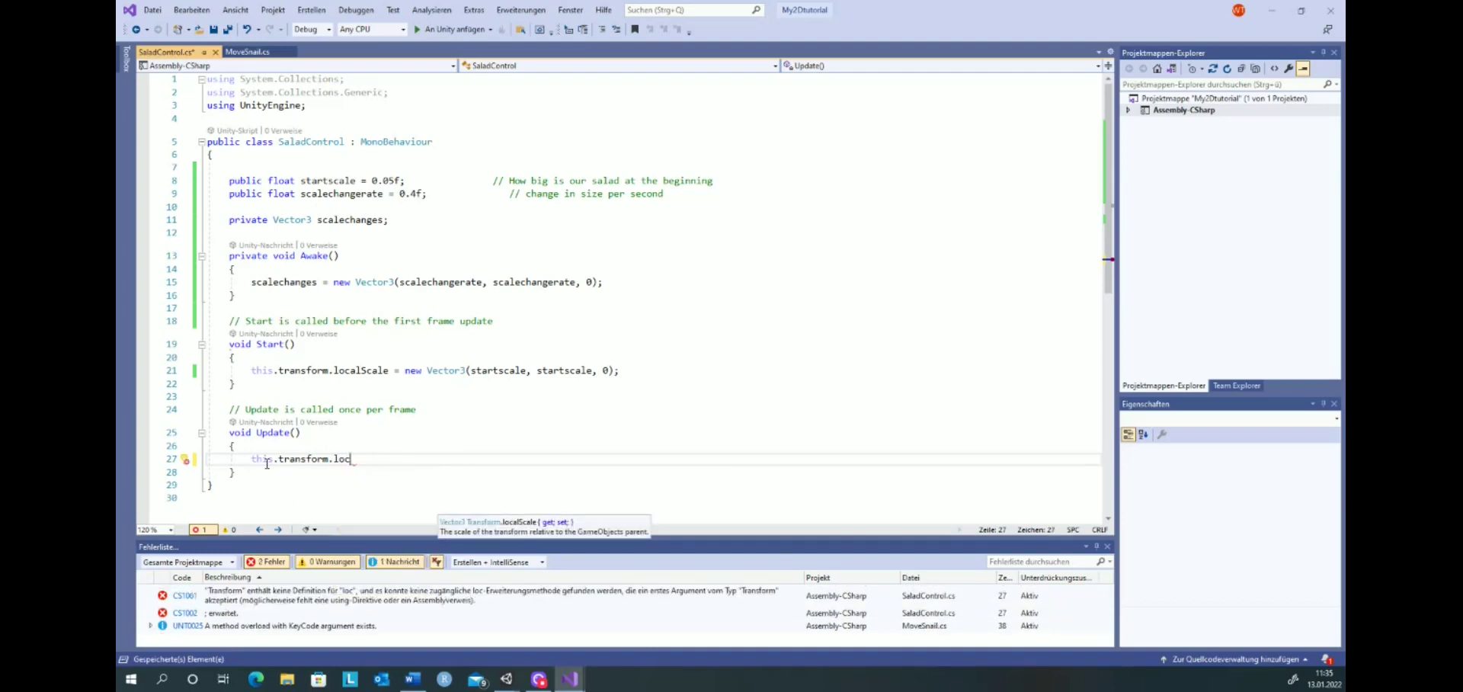
pyautogui.press('Tab')
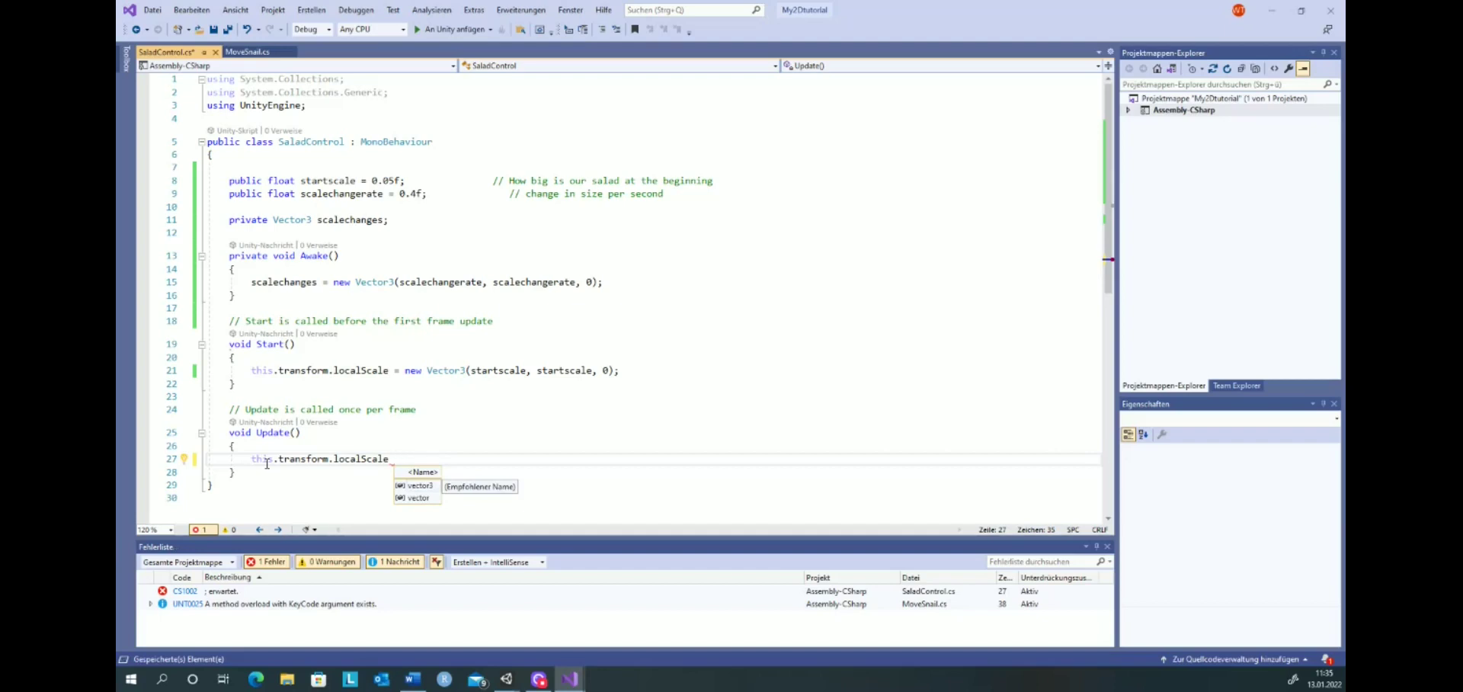
pyautogui.write('+=')
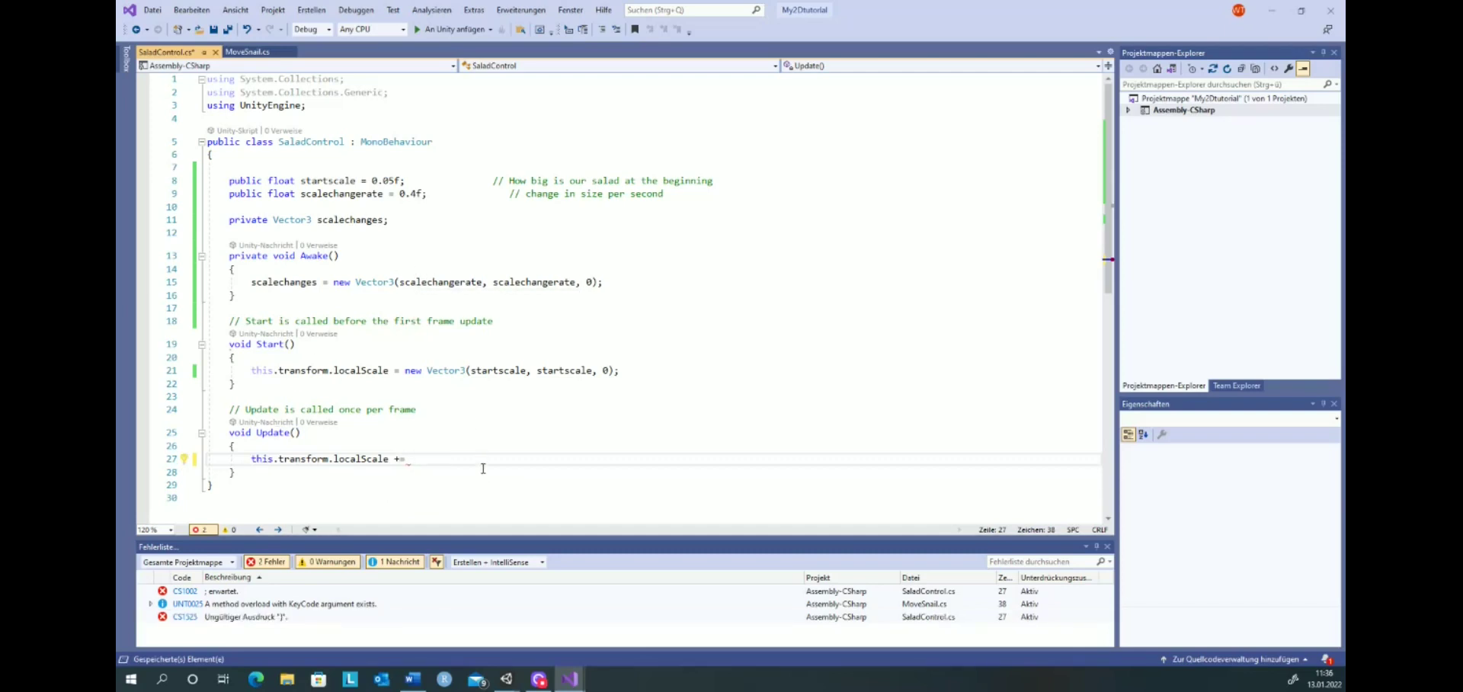
pyautogui.write(' scale')
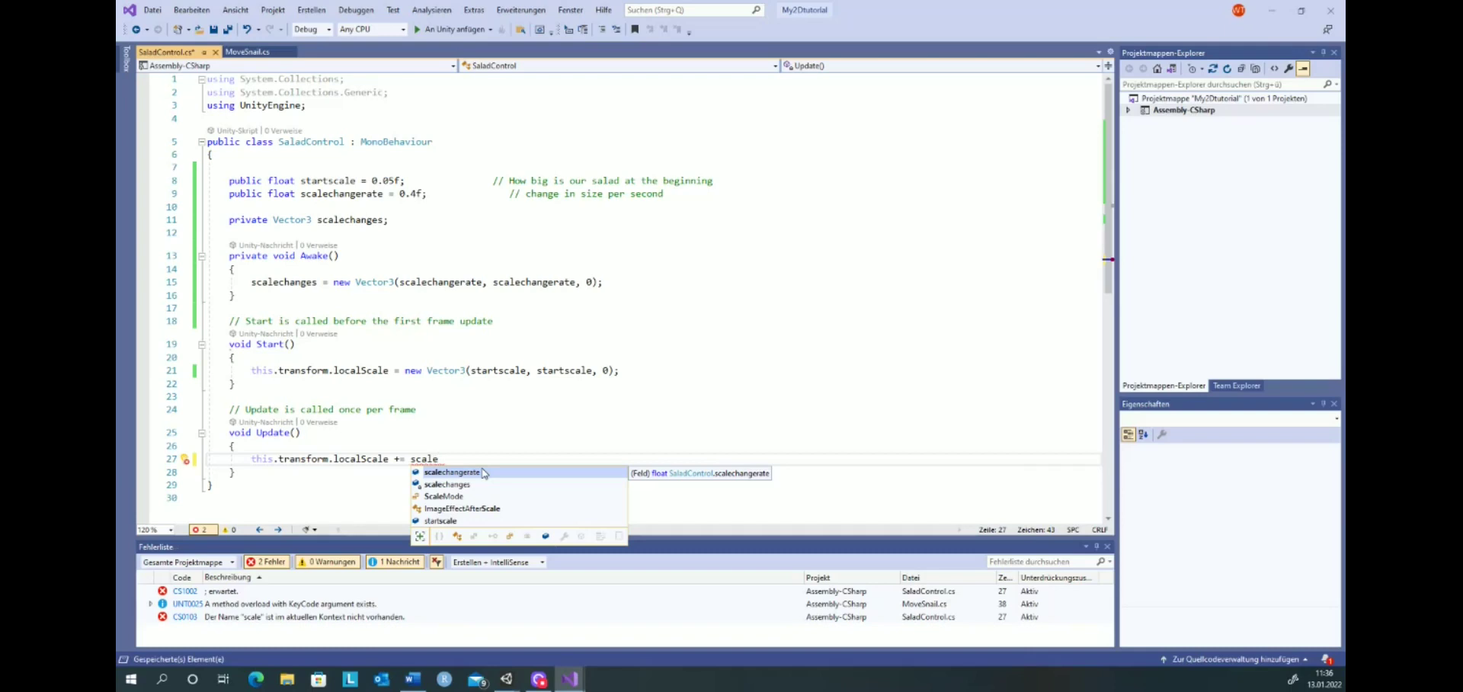
pyautogui.write('changes')
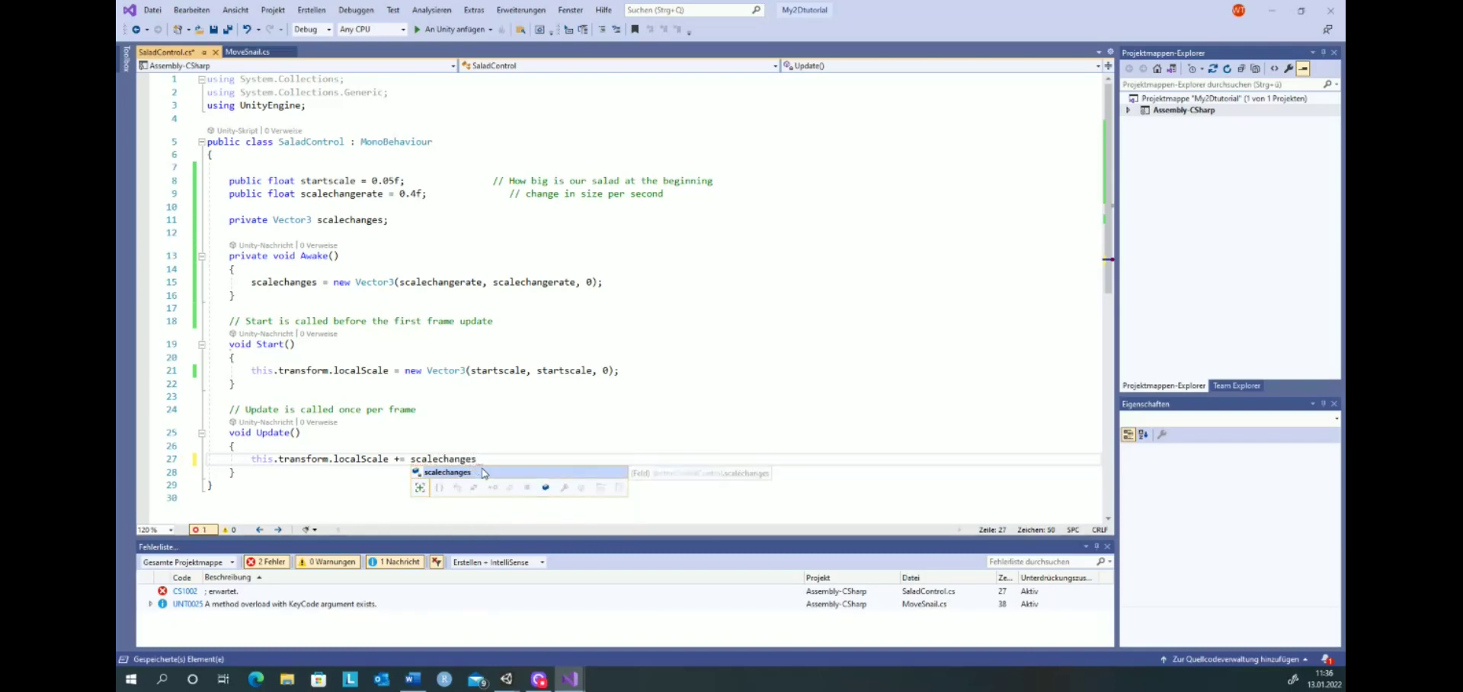
pyautogui.write(' *')
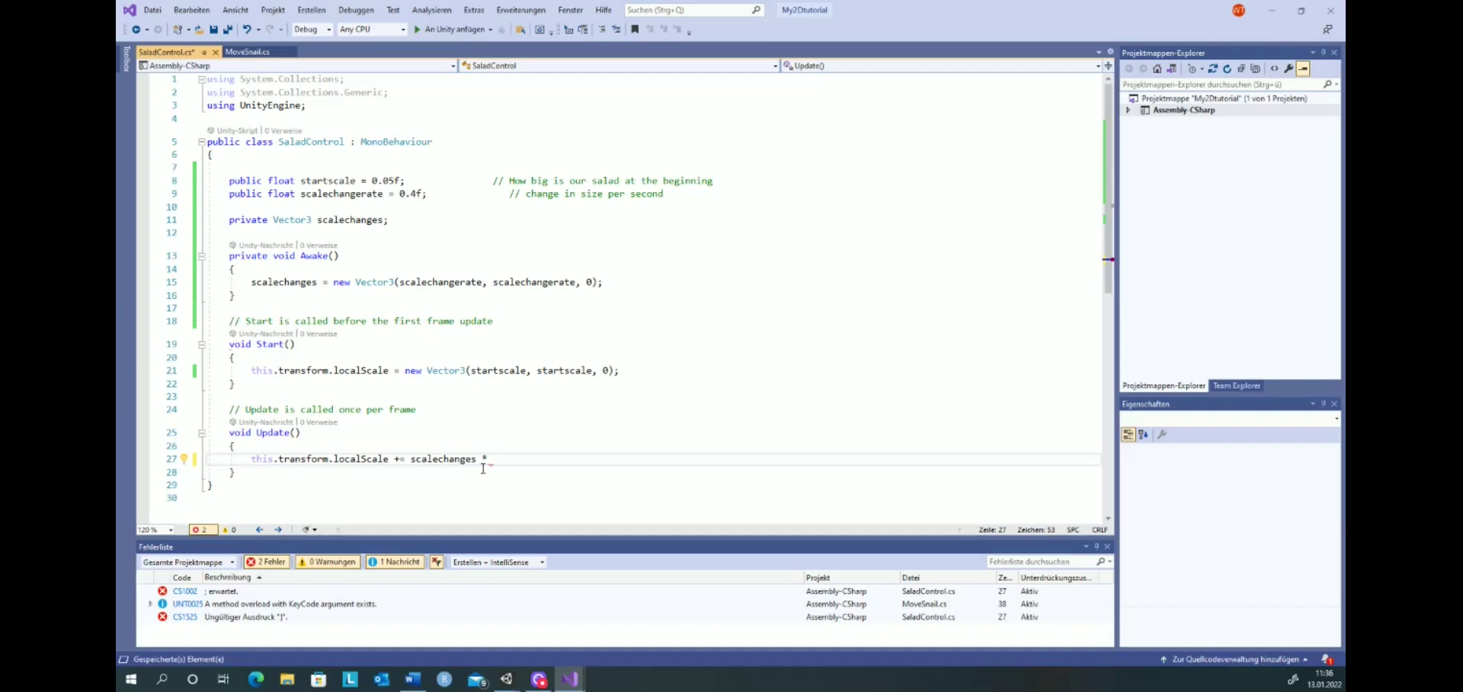
pyautogui.write('T')
pyautogui.write('ime.delta')
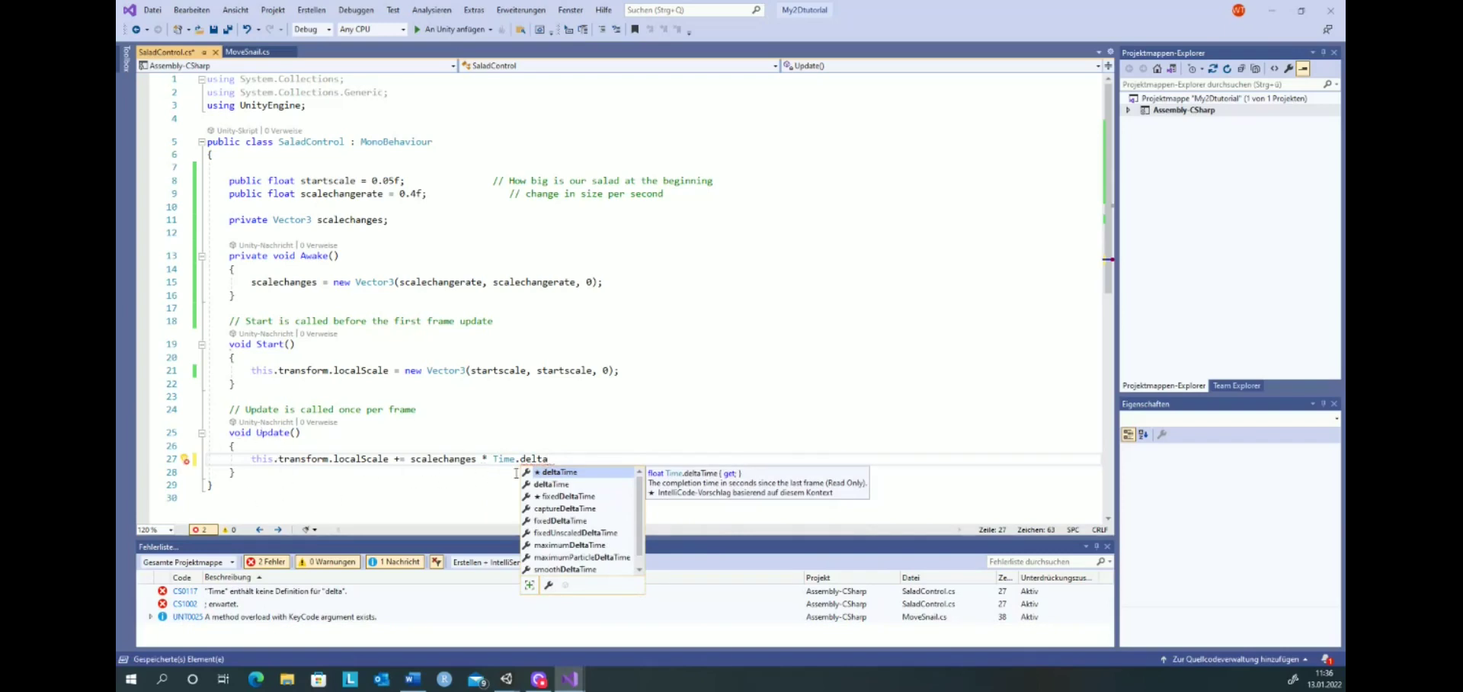
pyautogui.doubleClick(577, 476)
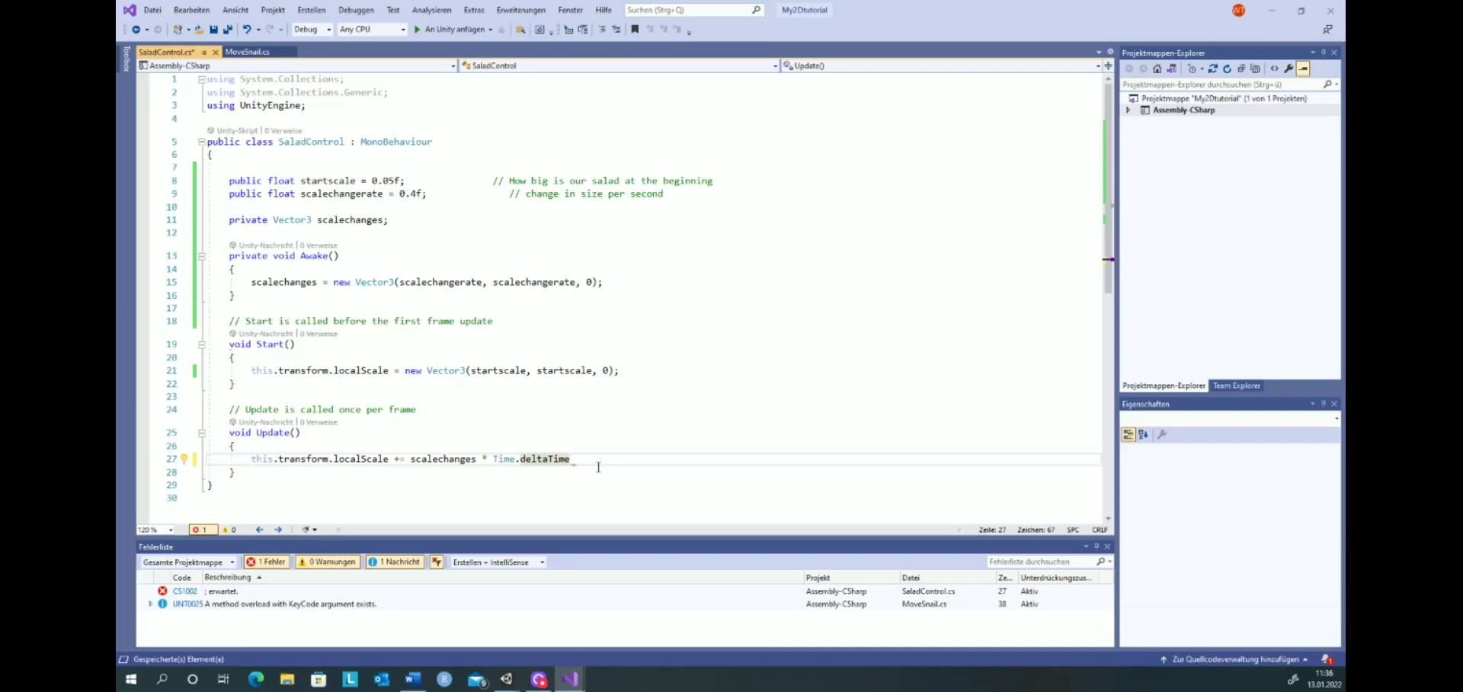
pyautogui.write(';')
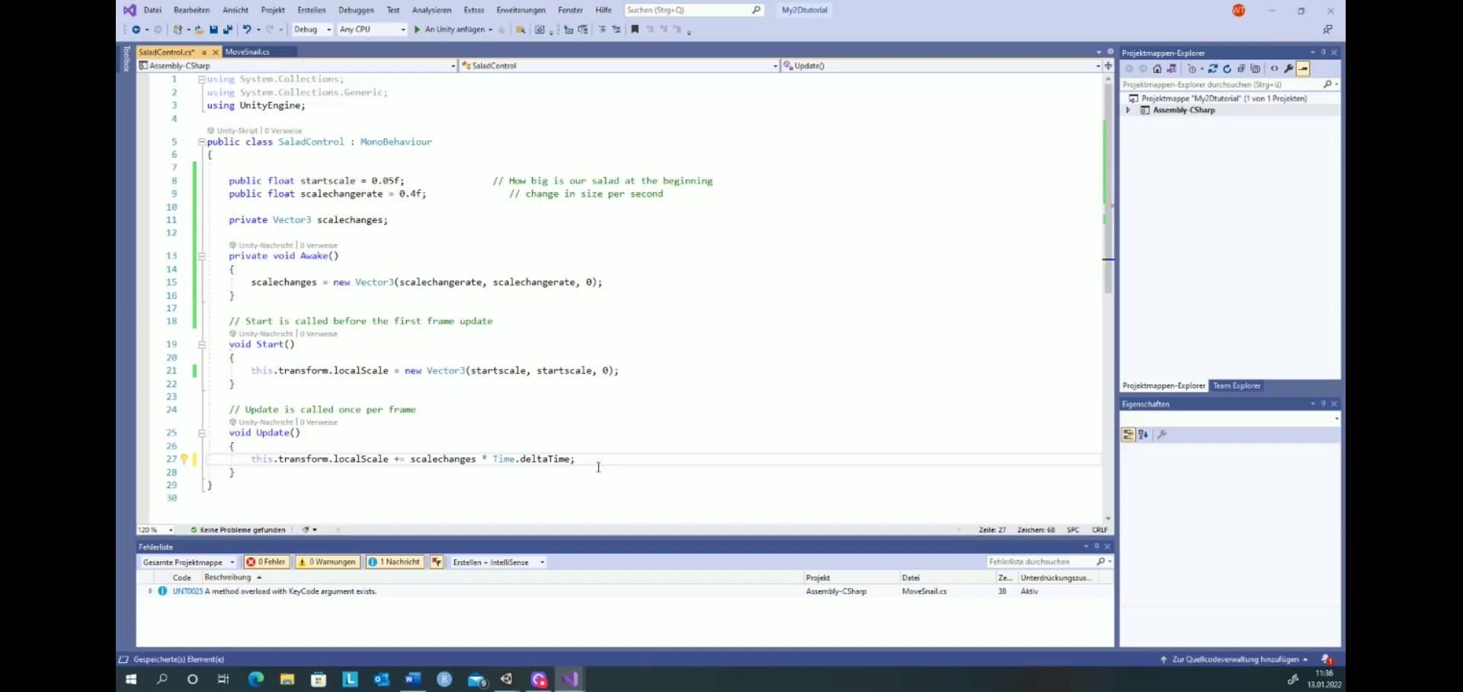
pyautogui.hotkey('ctrl', 's')
# Step: Run the game in Unity, watch salad1 grow from tiny to large, then stop and return to the script
pyautogui.hotkey('alt', 'Tab')
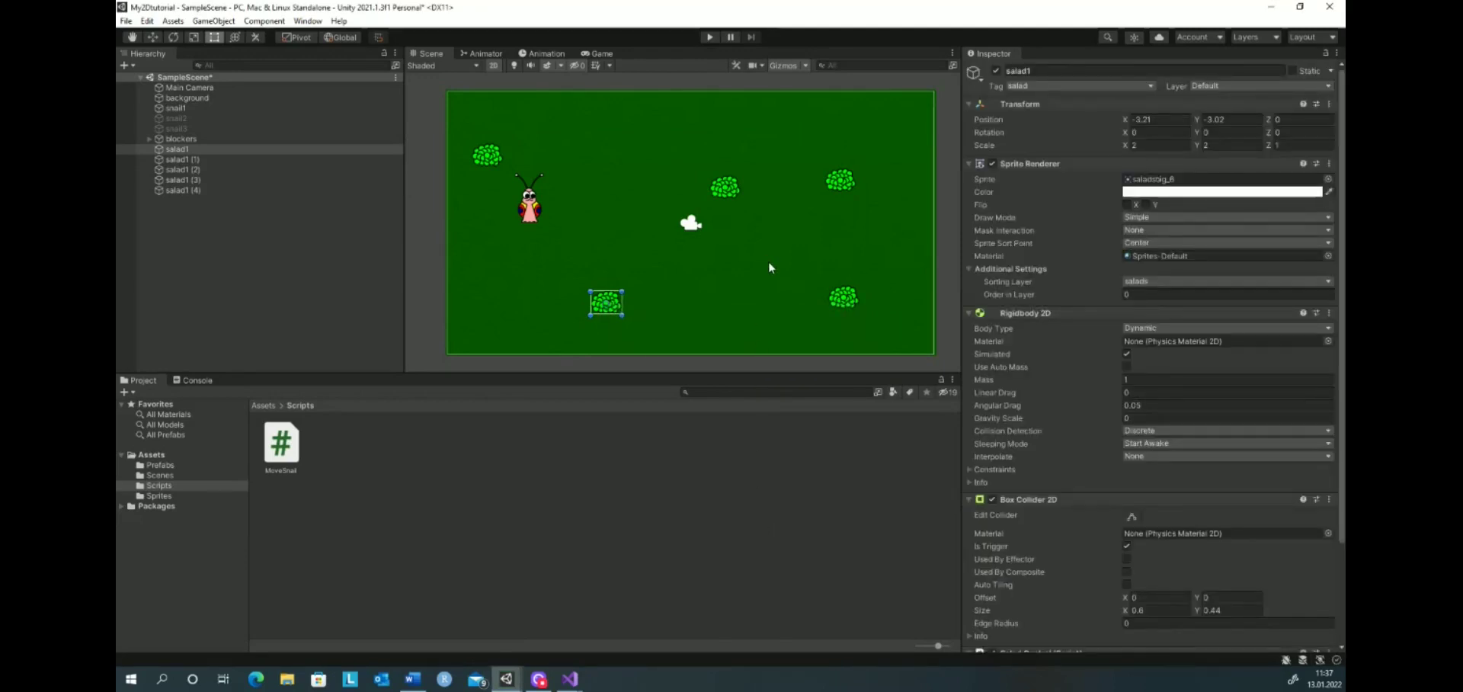
pyautogui.click(709, 38)
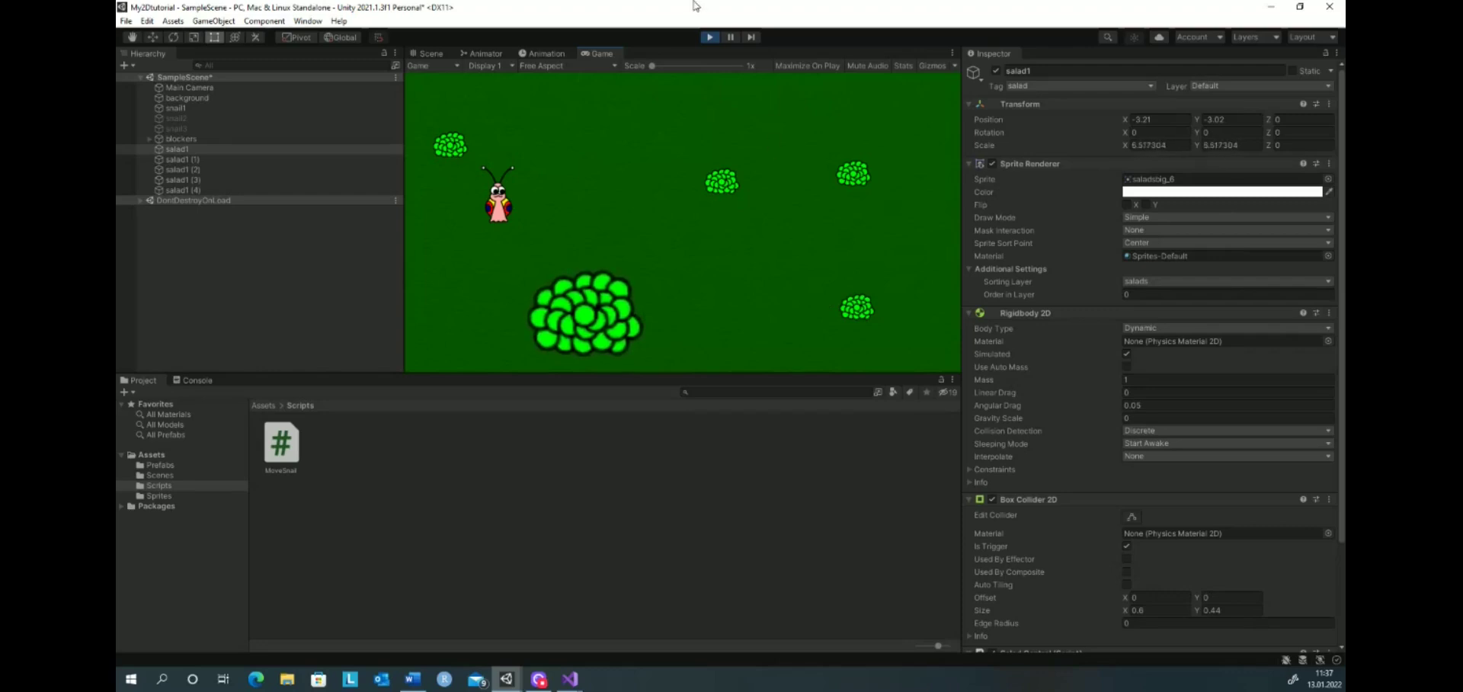
pyautogui.click(709, 37)
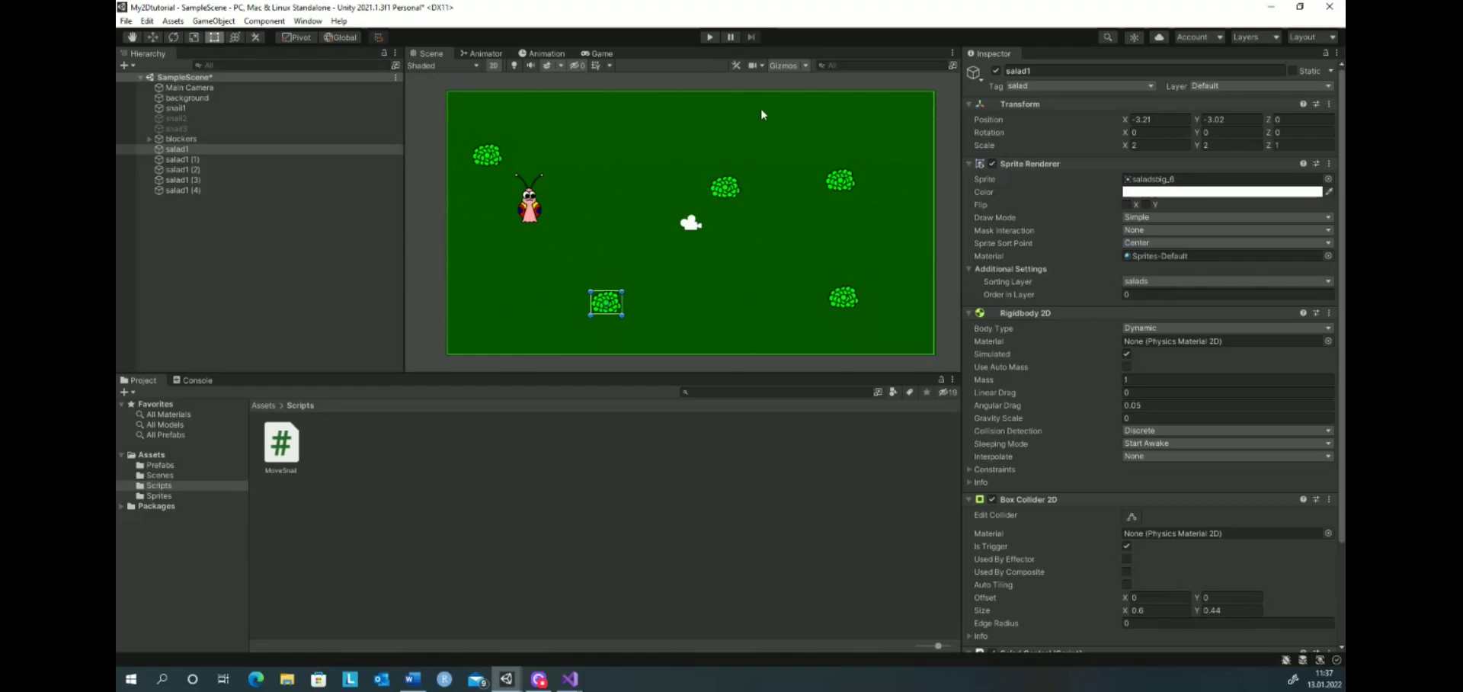
pyautogui.hotkey('alt', 'Tab')
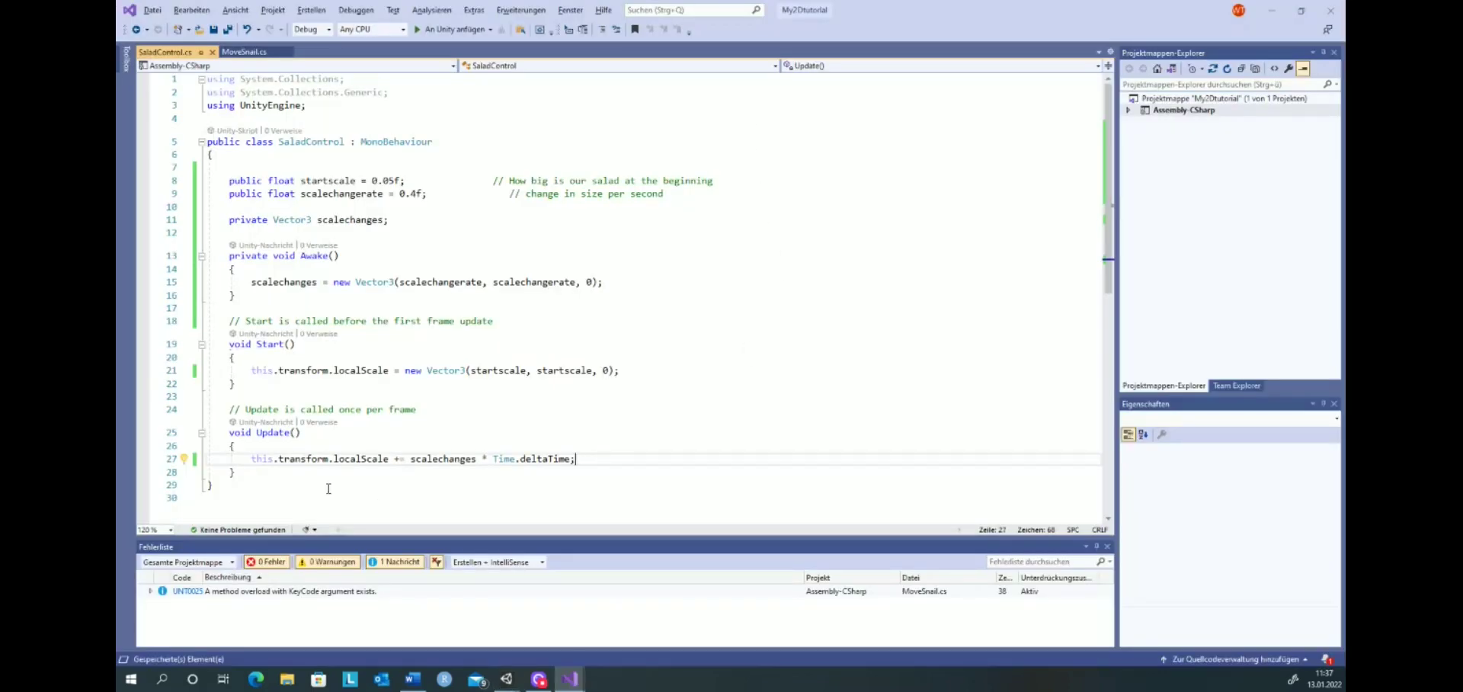
# Step: Below the scale line, write the condition if (this.transform.localScale.y < 0.1f && scalechanges.y < 0)
pyautogui.press('Return')
pyautogui.press('Return')
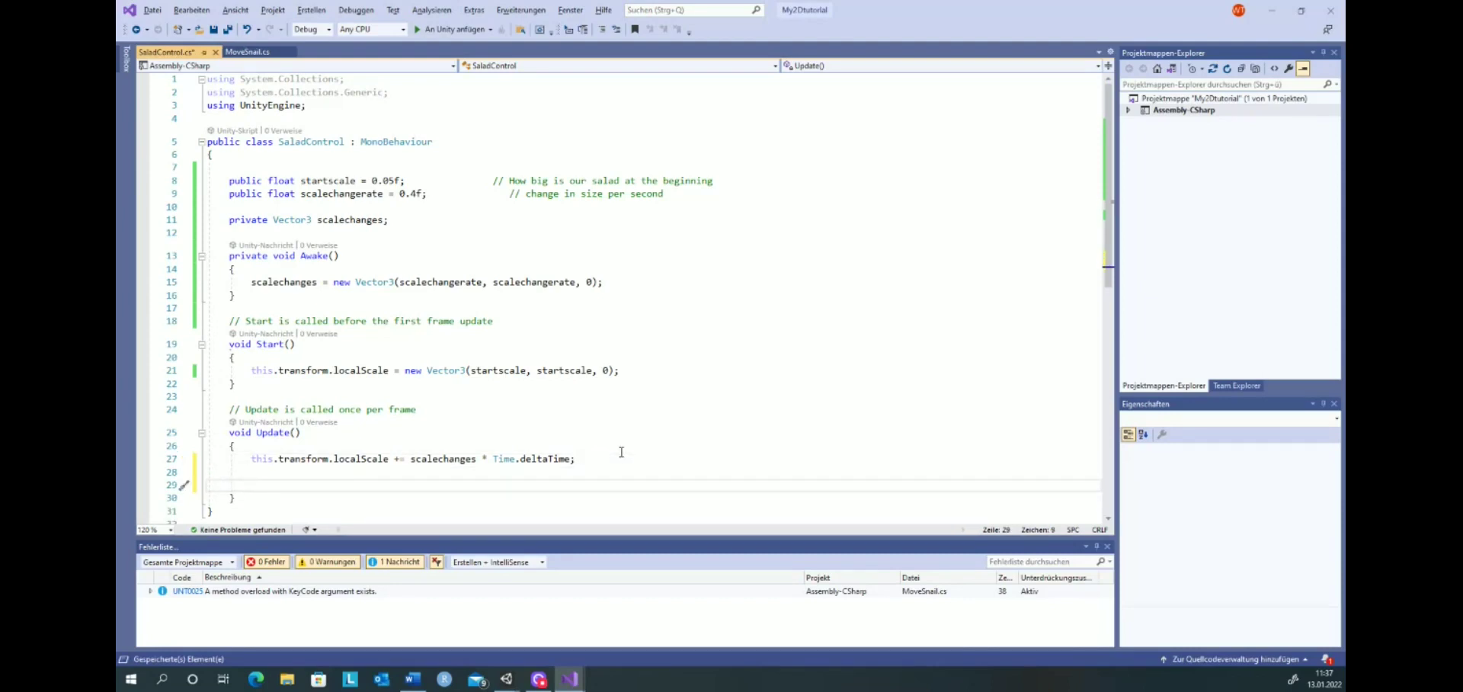
pyautogui.write('if ')
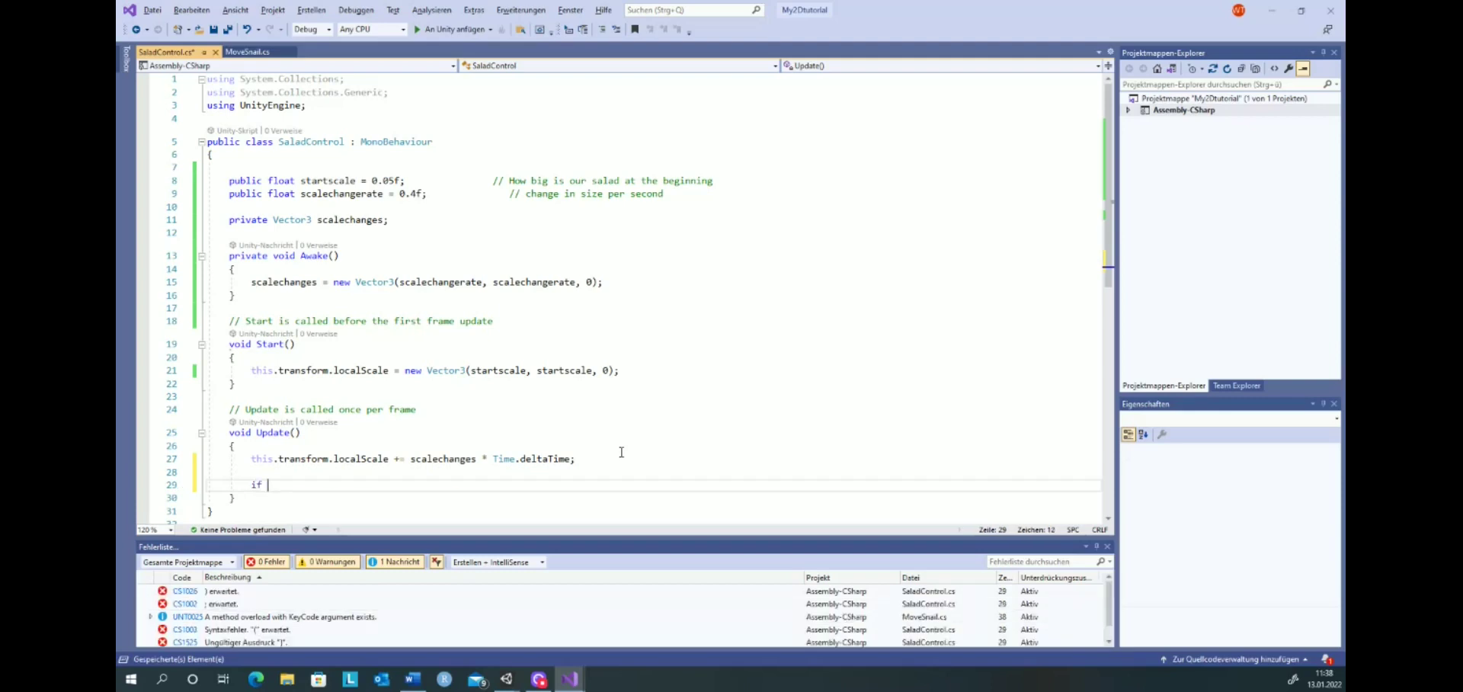
pyautogui.write('(')
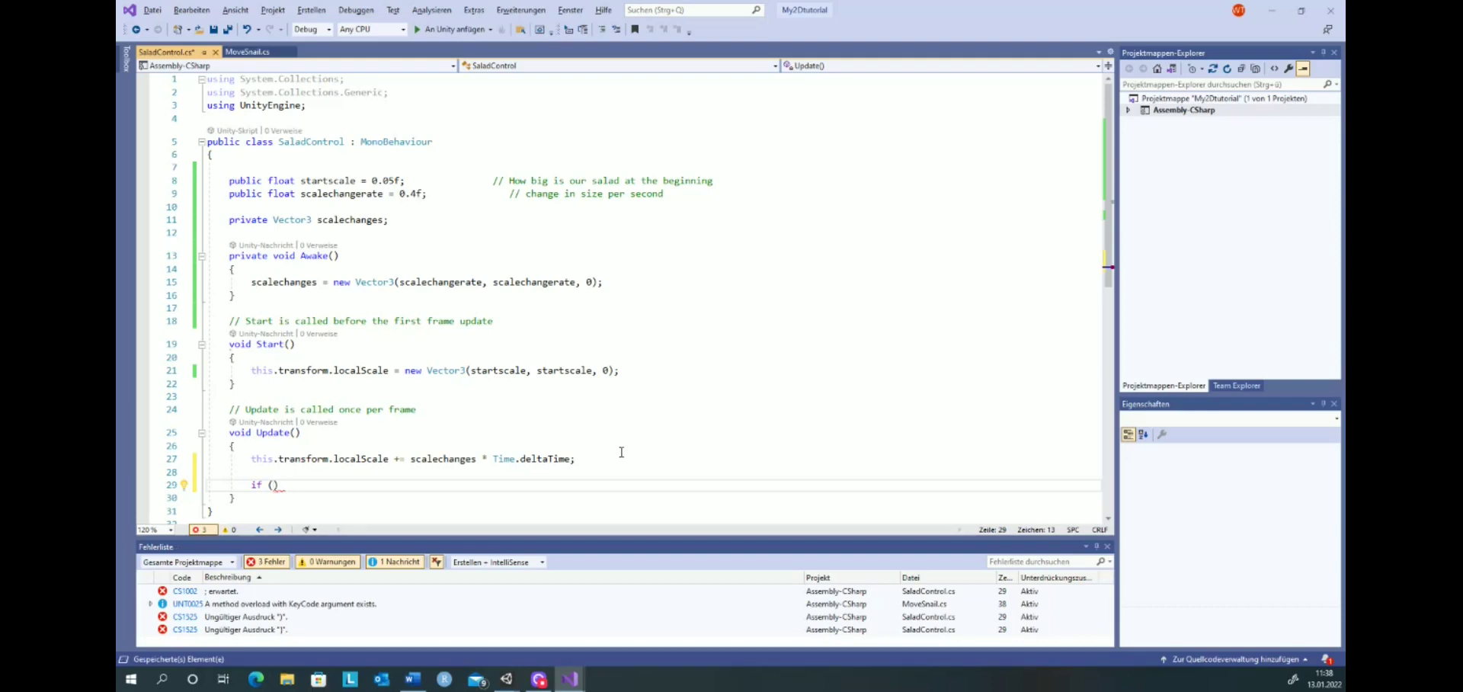
pyautogui.write('this')
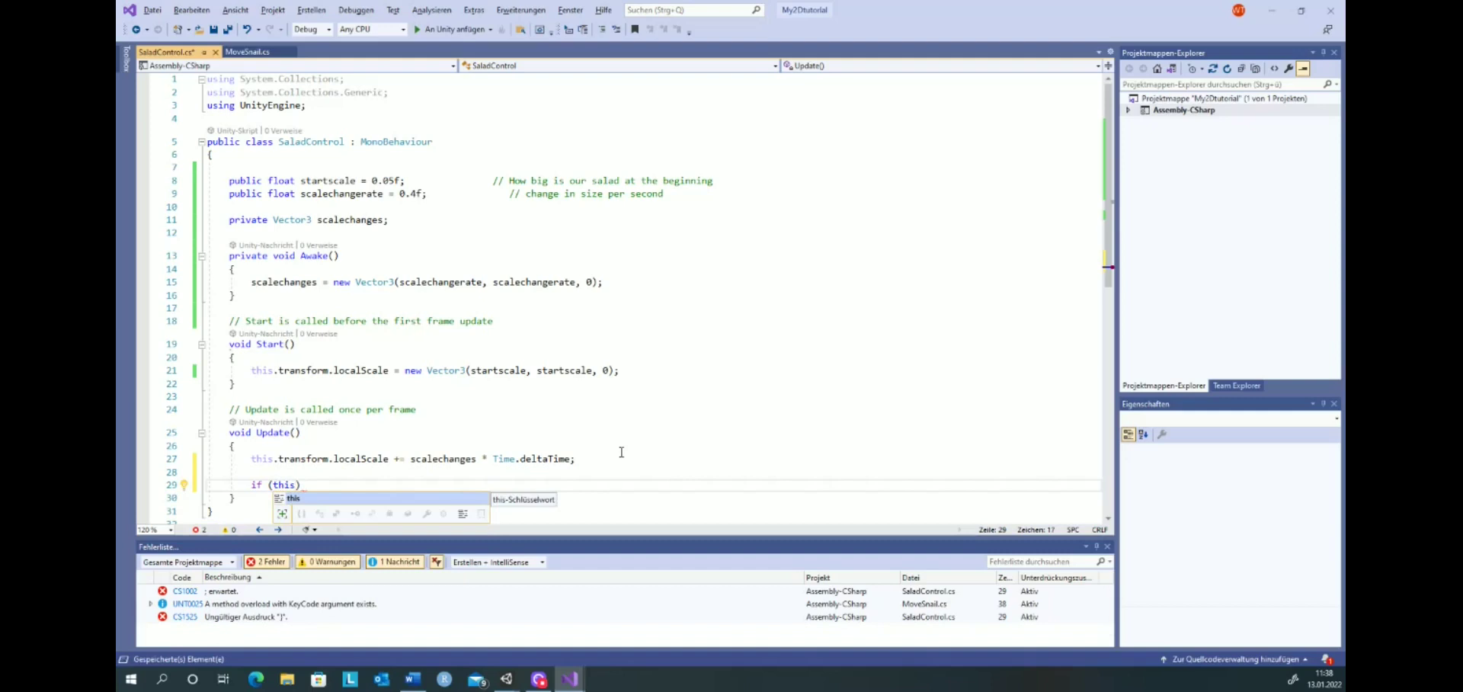
pyautogui.write('.trans')
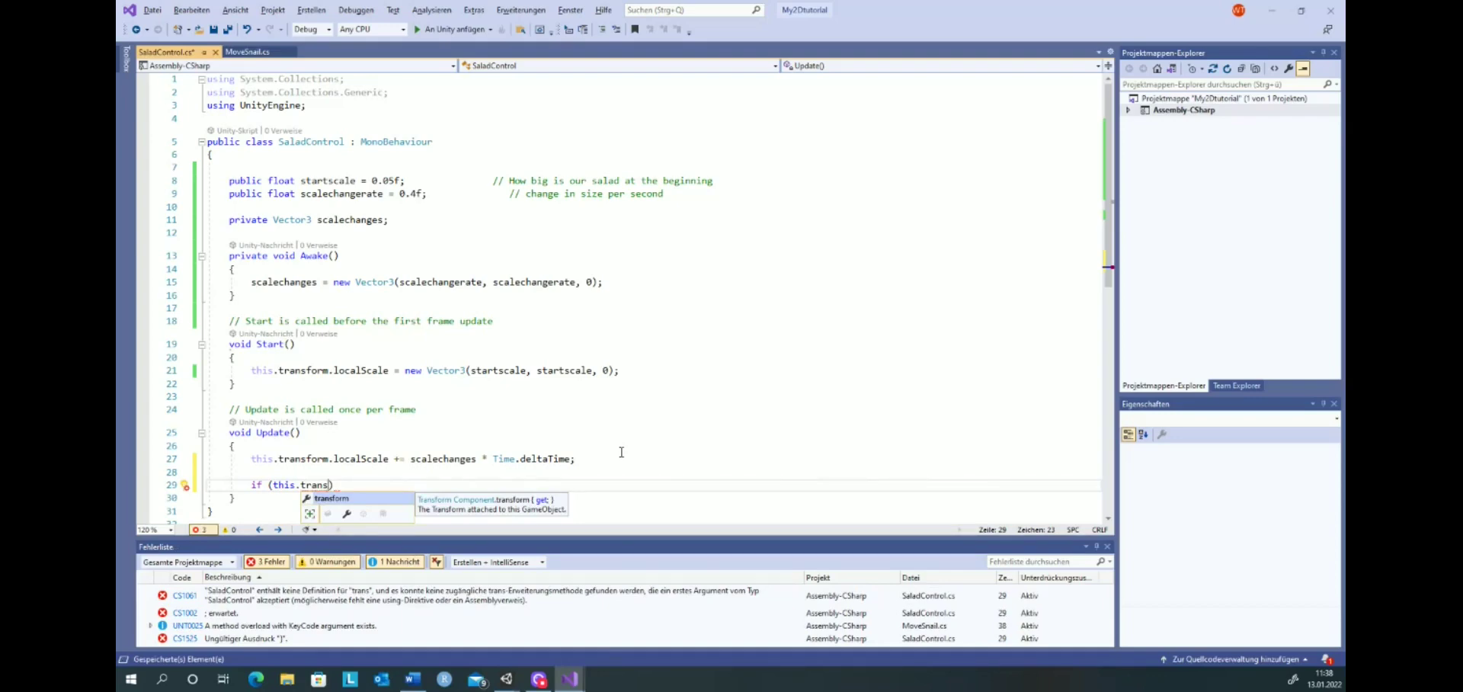
pyautogui.press('Tab')
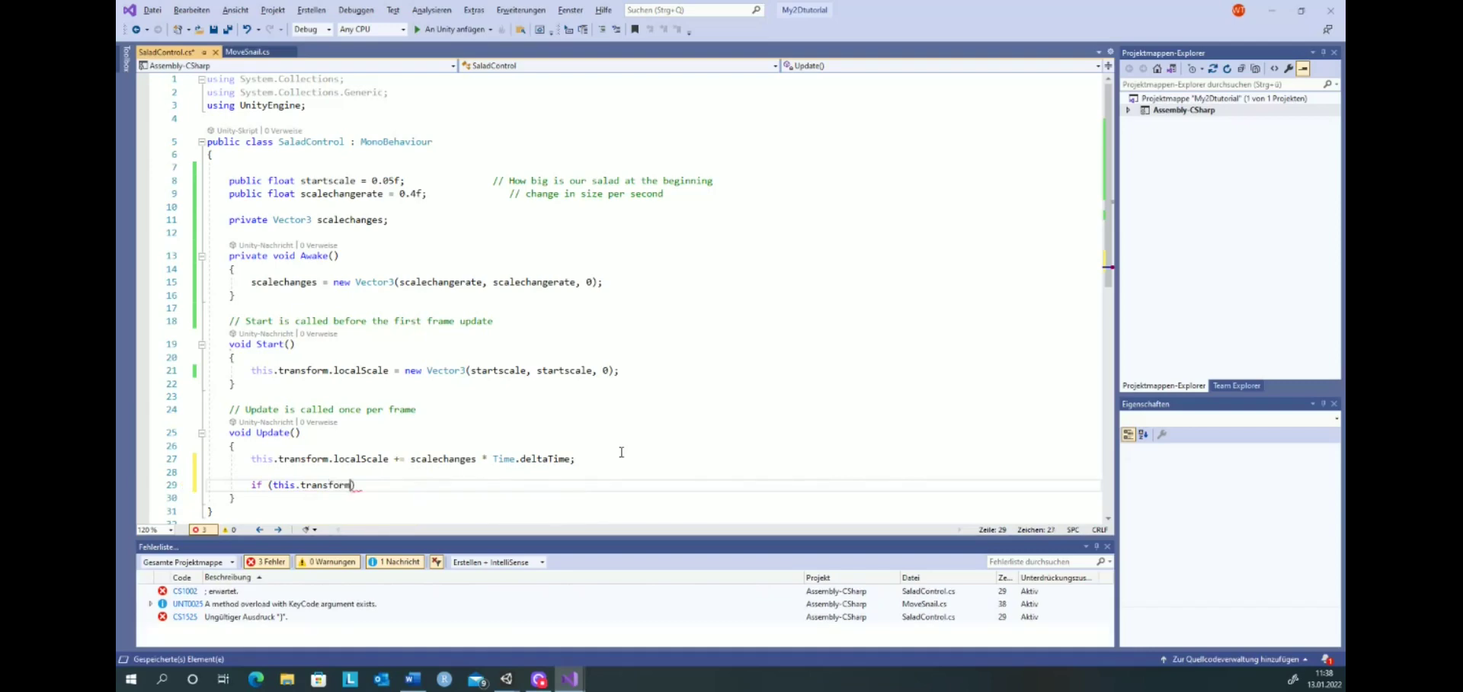
pyautogui.write('.loc')
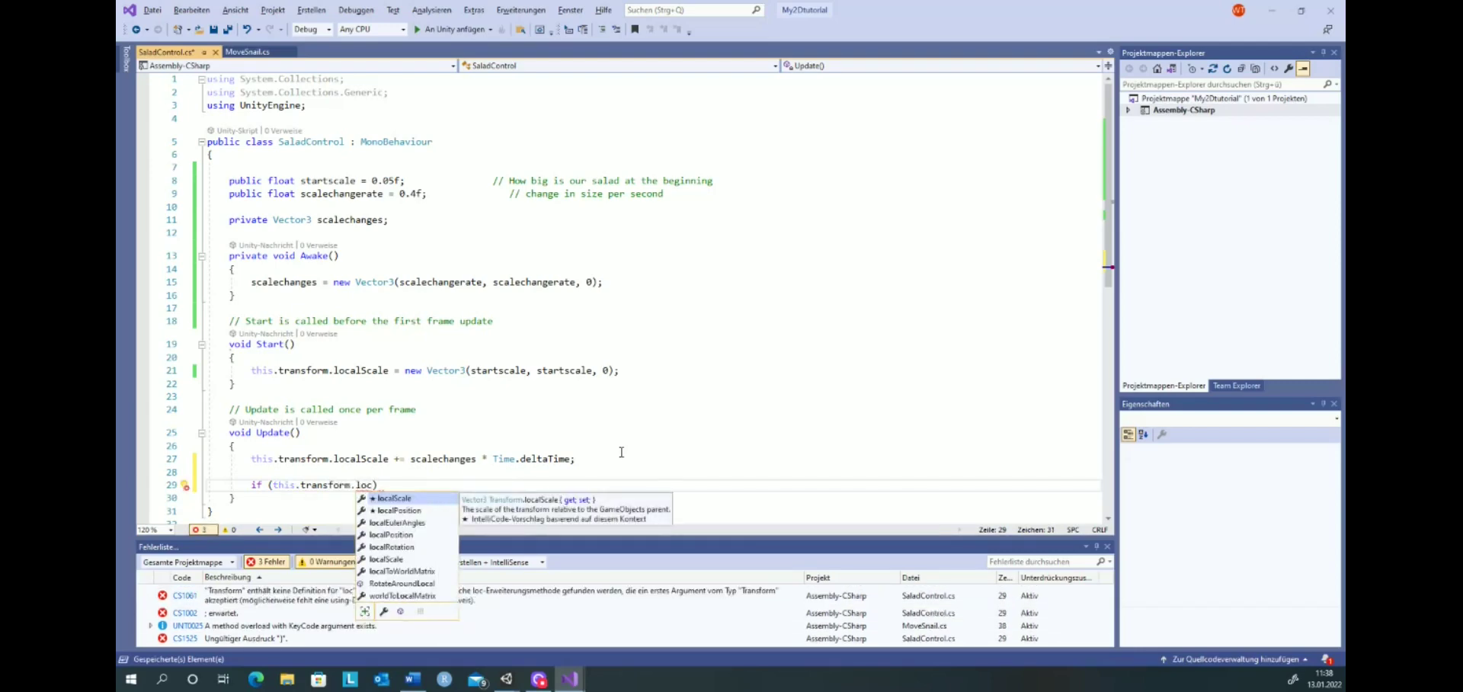
pyautogui.press('Tab')
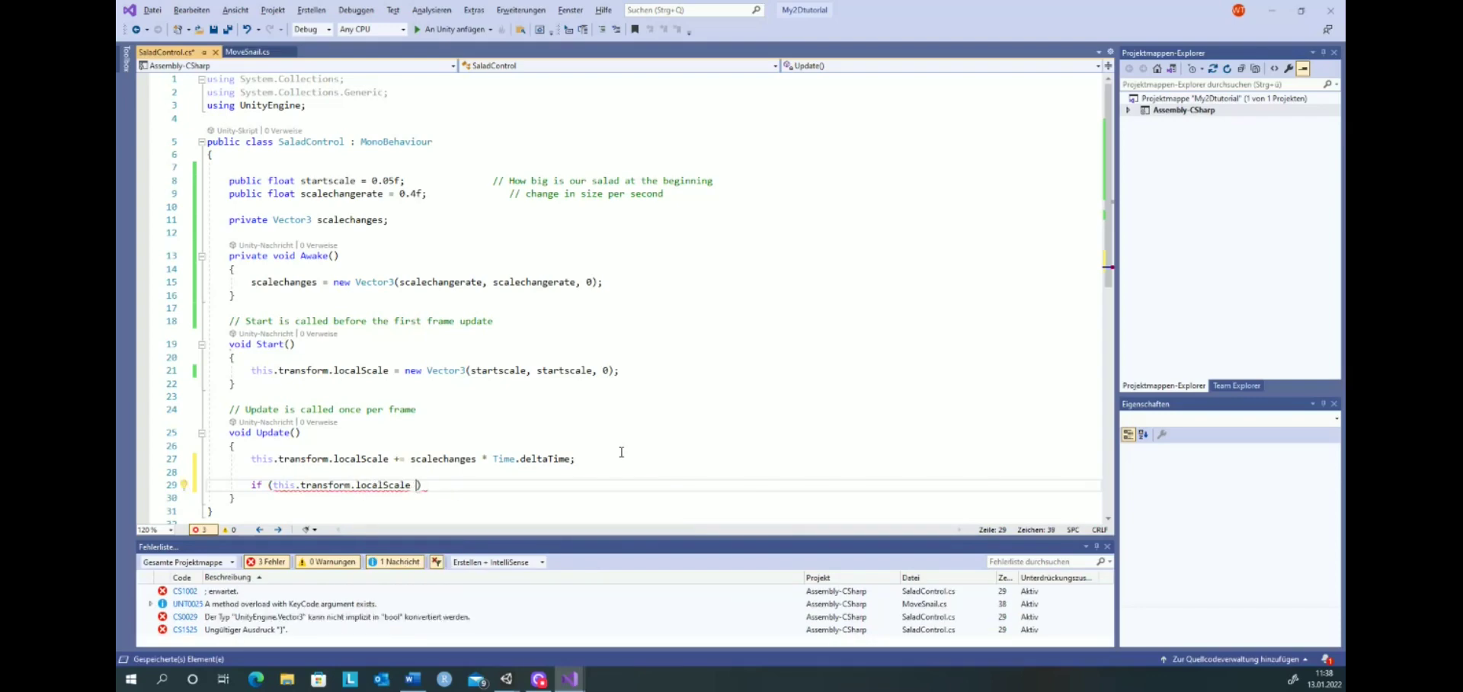
pyautogui.press('BackSpace')
pyautogui.write('.')
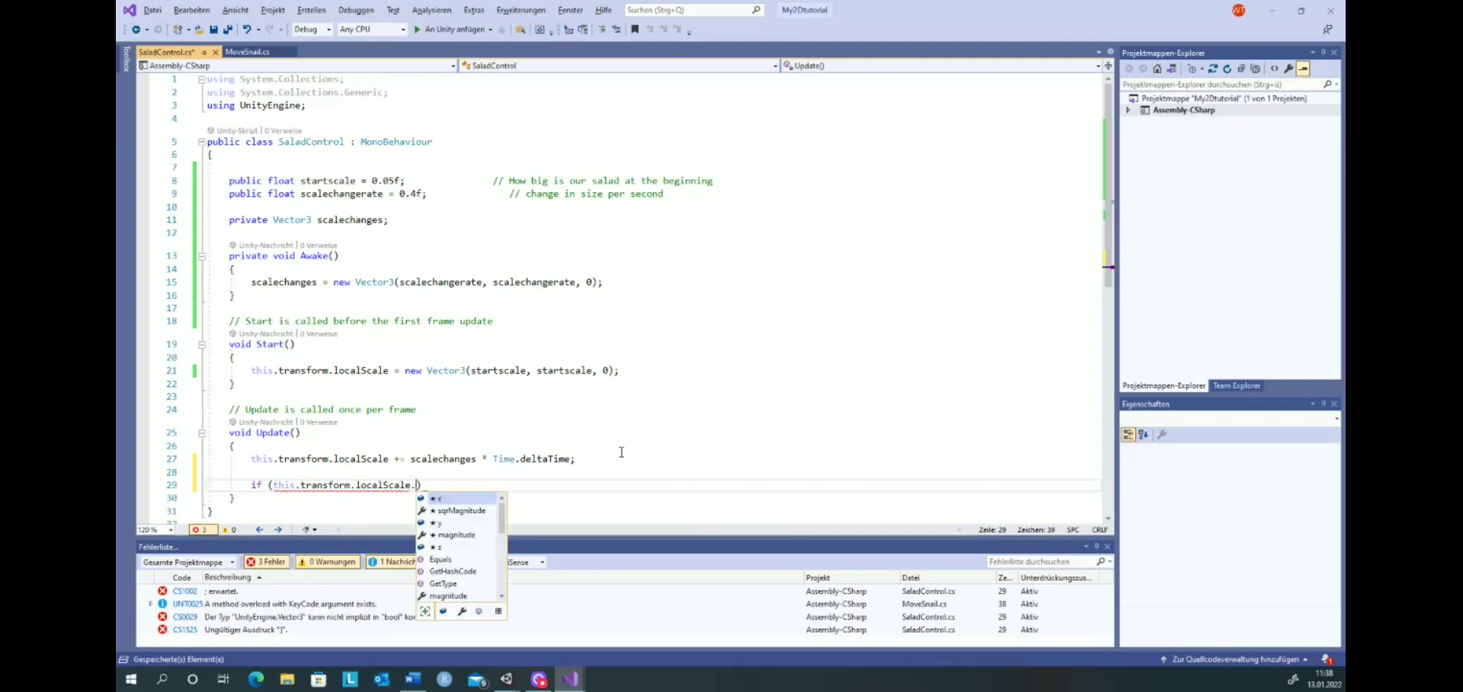
pyautogui.write('y')
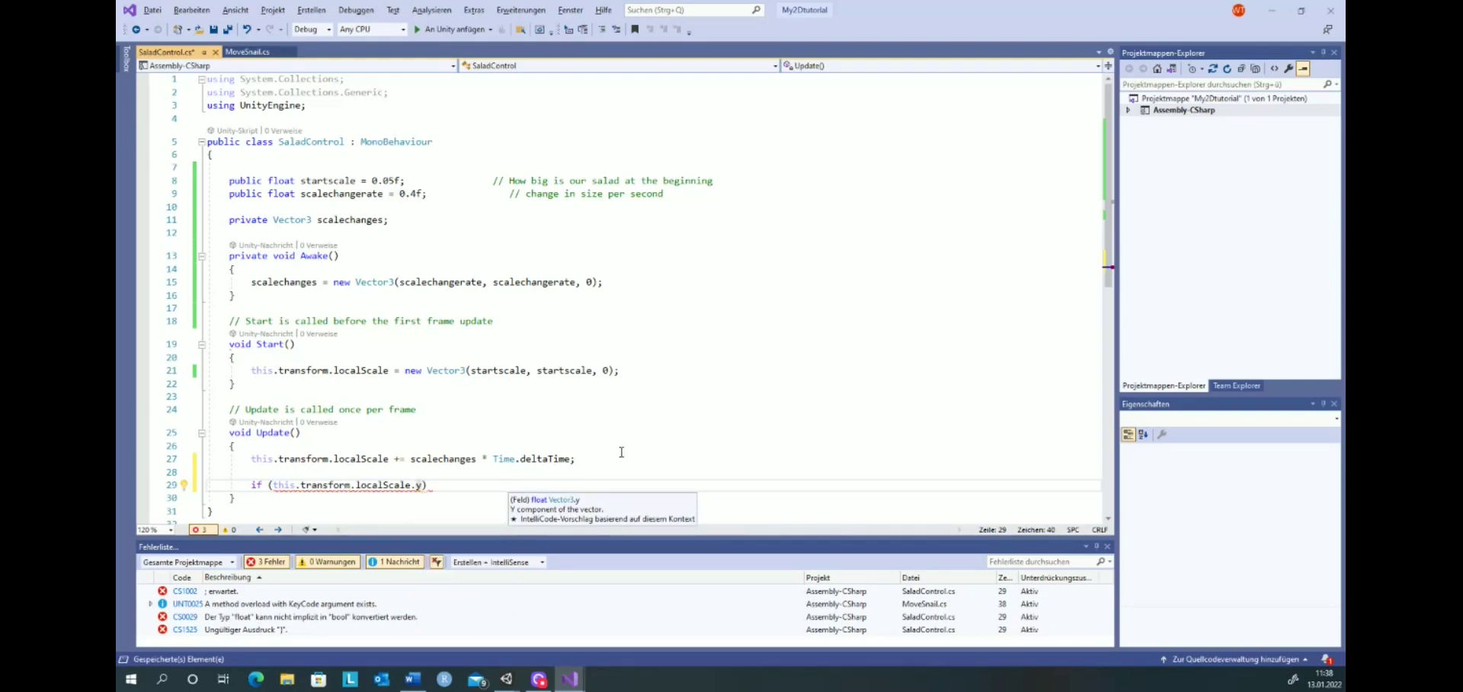
pyautogui.write(' <')
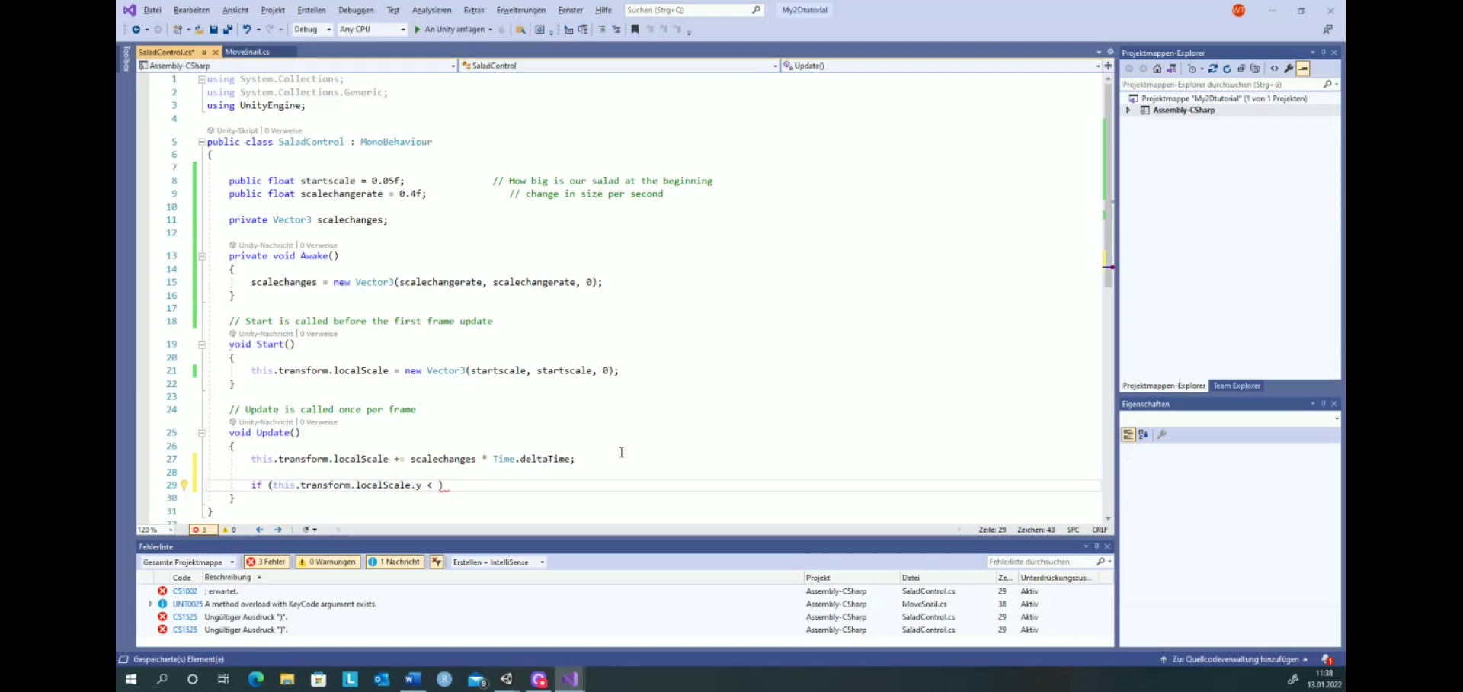
pyautogui.write('0')
pyautogui.write('.1')
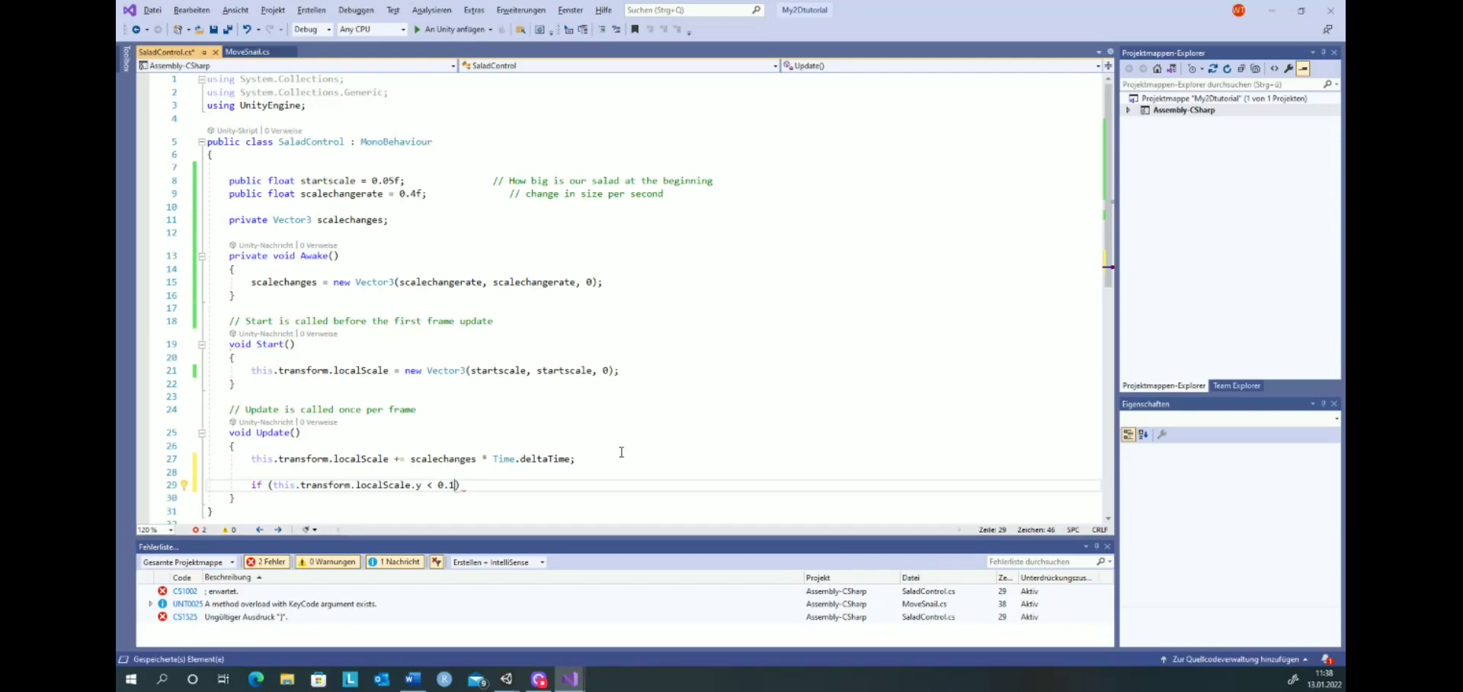
pyautogui.write('f ')
pyautogui.write('&&')
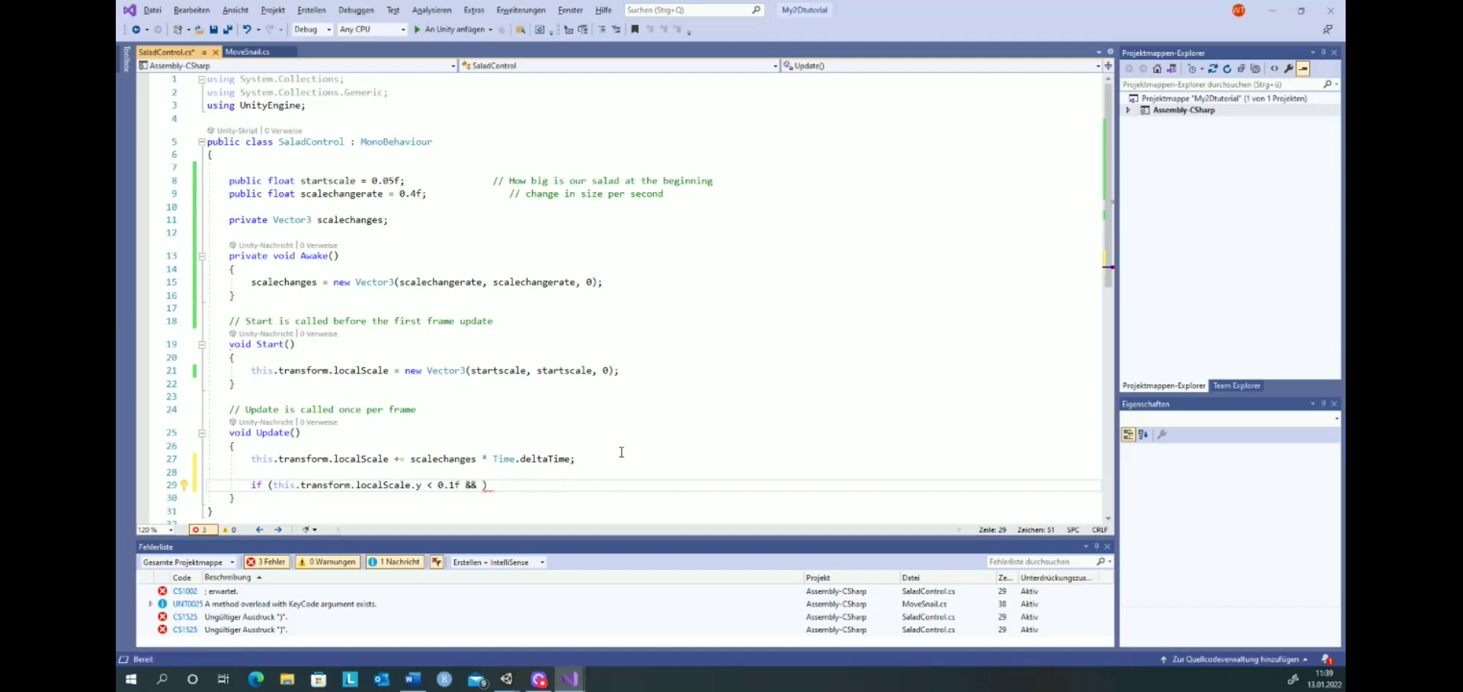
pyautogui.write('scale')
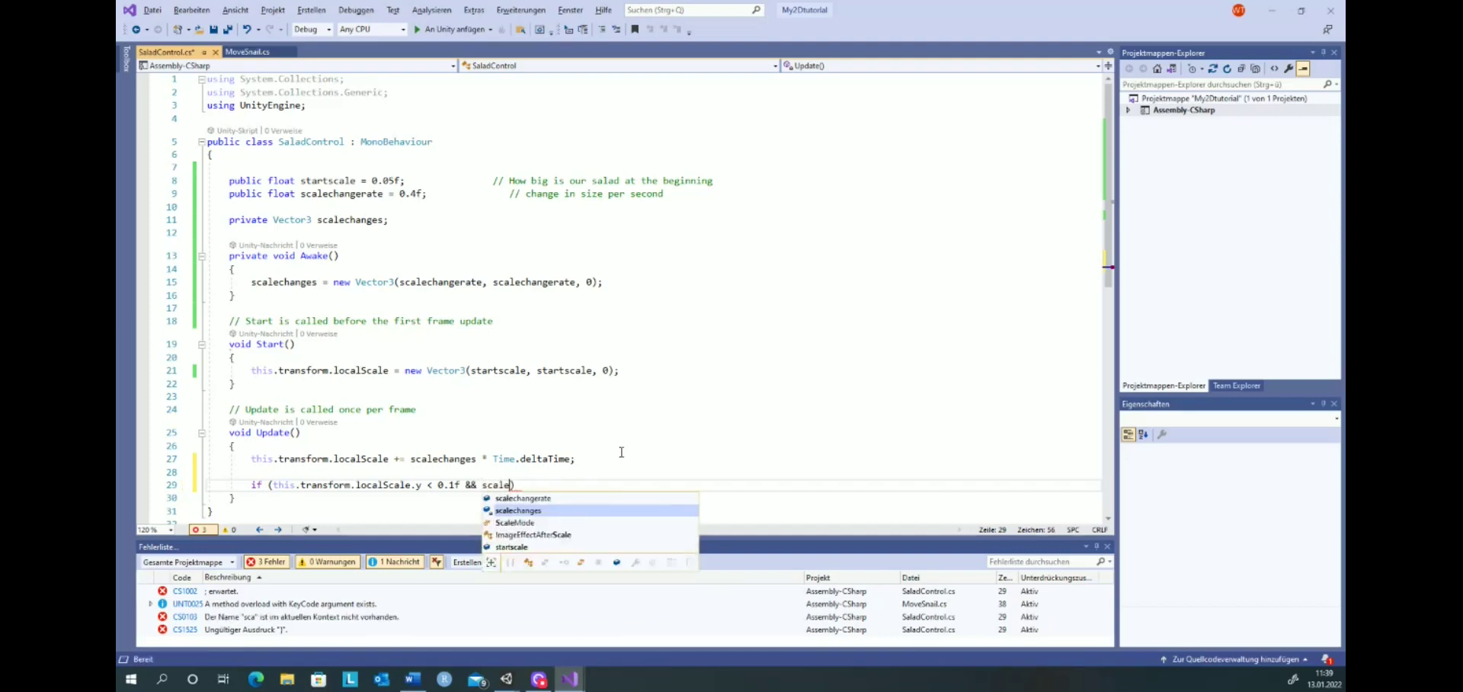
pyautogui.write('changes')
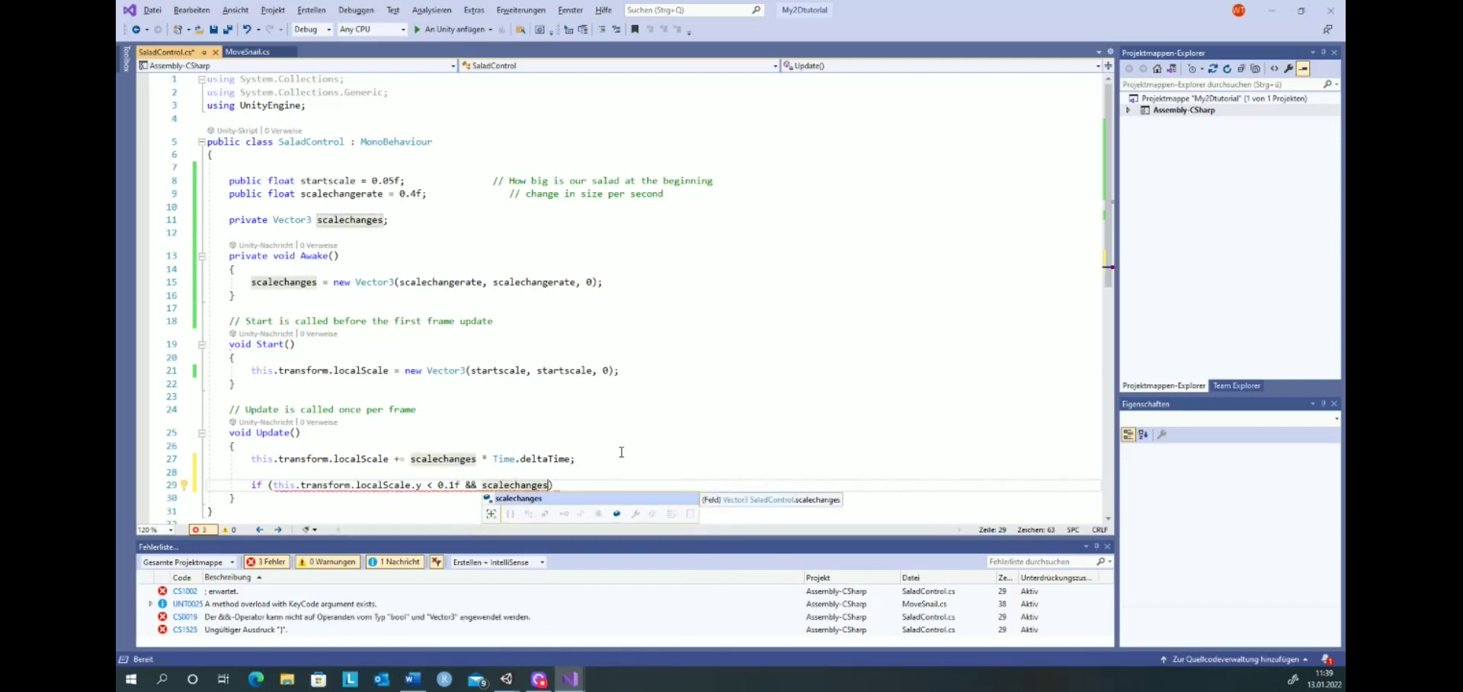
pyautogui.write('.y ')
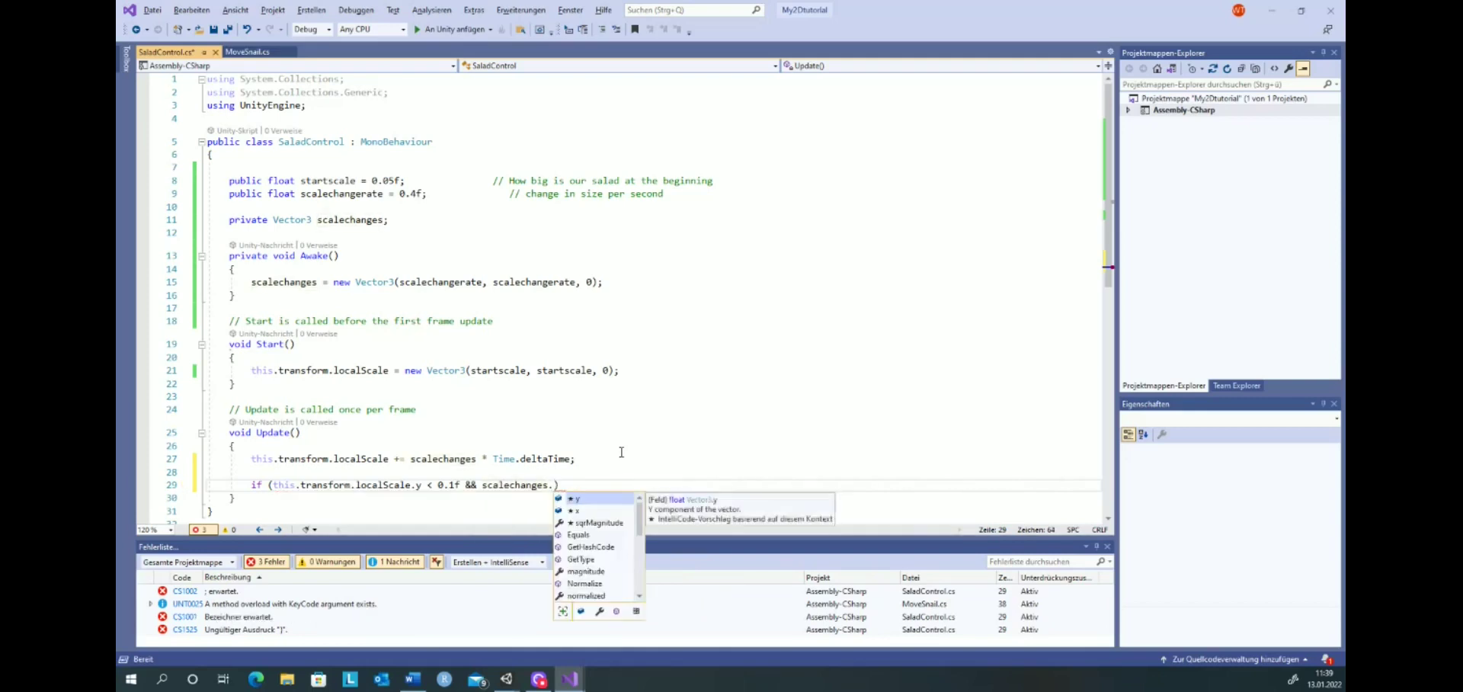
pyautogui.write('< 0')
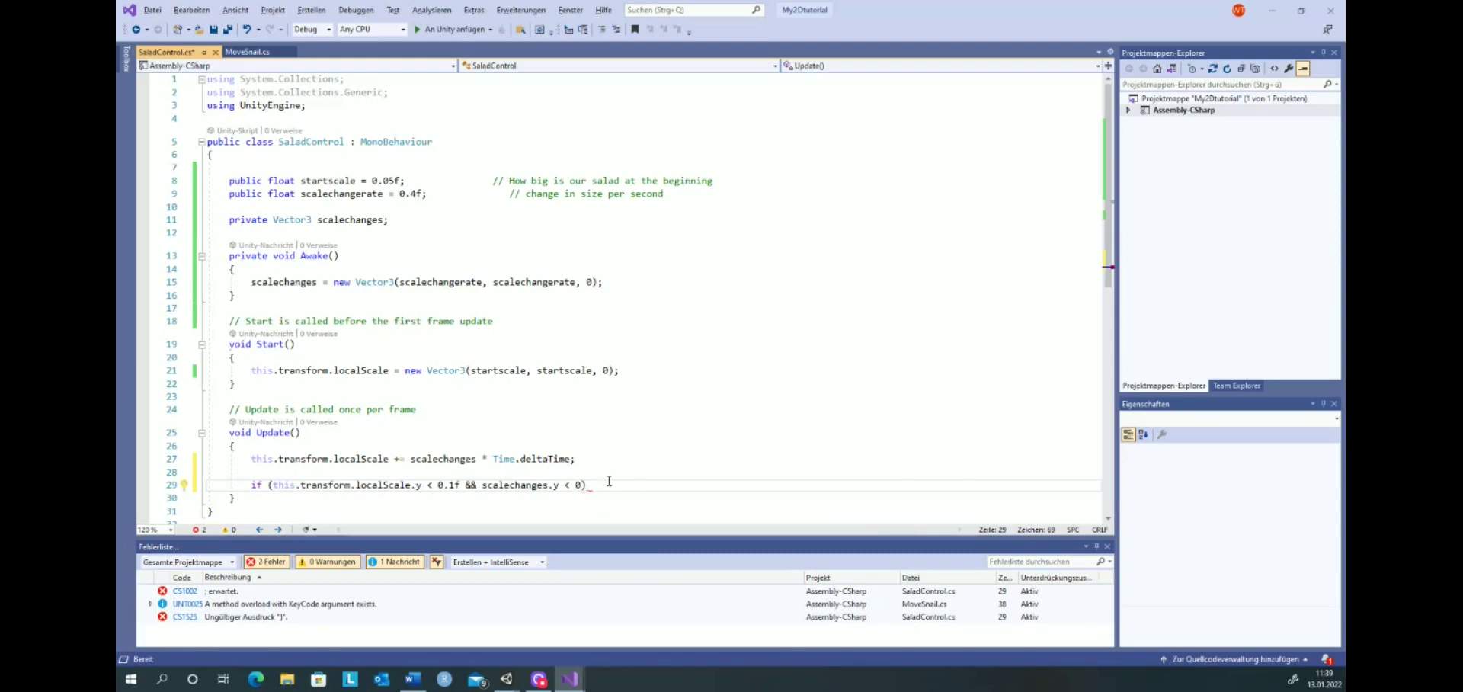
# Step: Give the if block the body scalechanges = new Vector3(scalechanges, scalechanges, 0); and add a line after it
pyautogui.click(609, 480)
pyautogui.write('{')
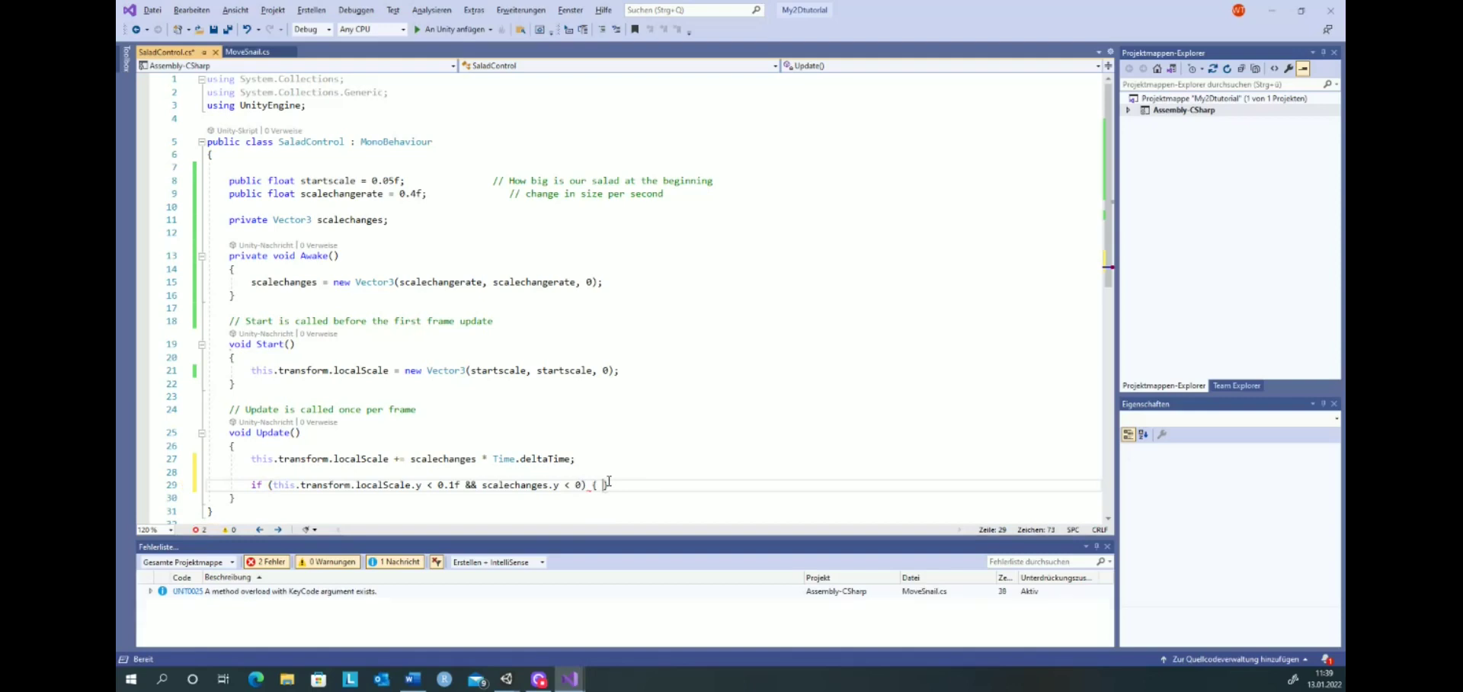
pyautogui.press('Return')
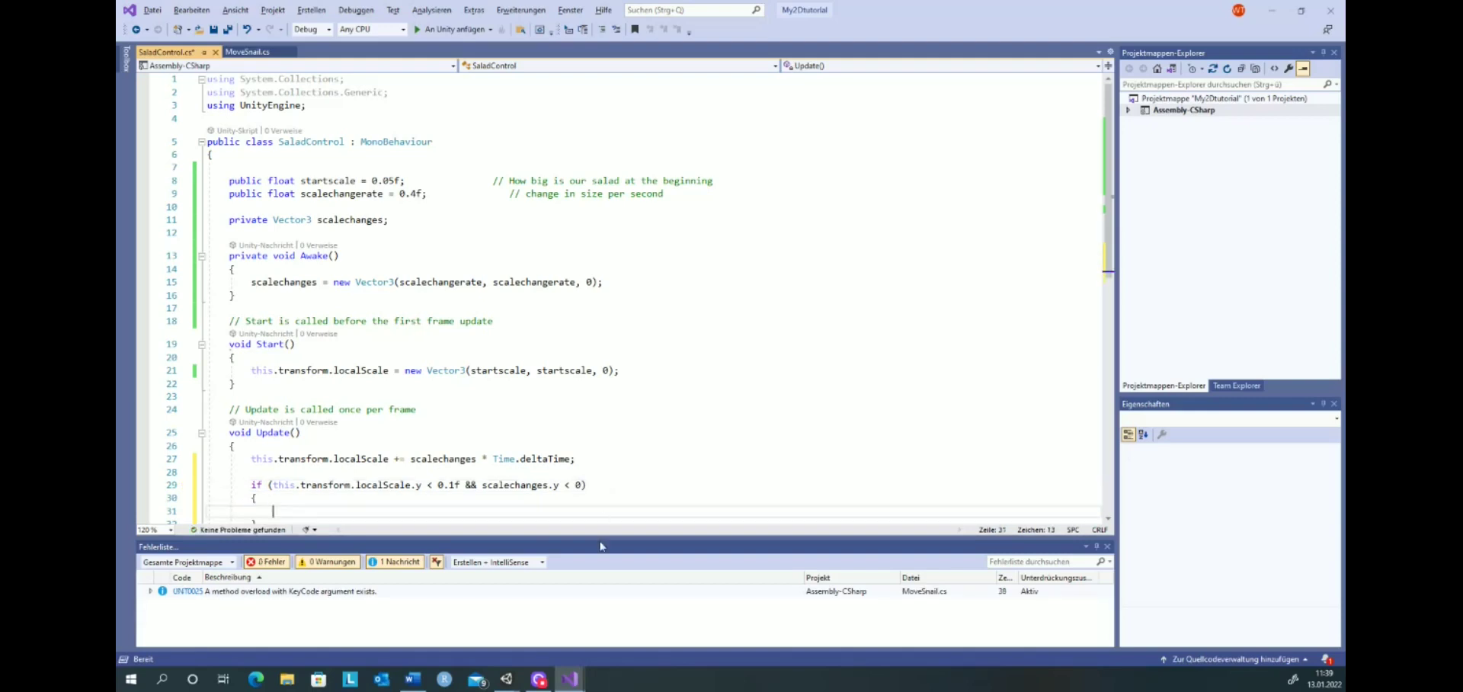
pyautogui.write('scalechanges')
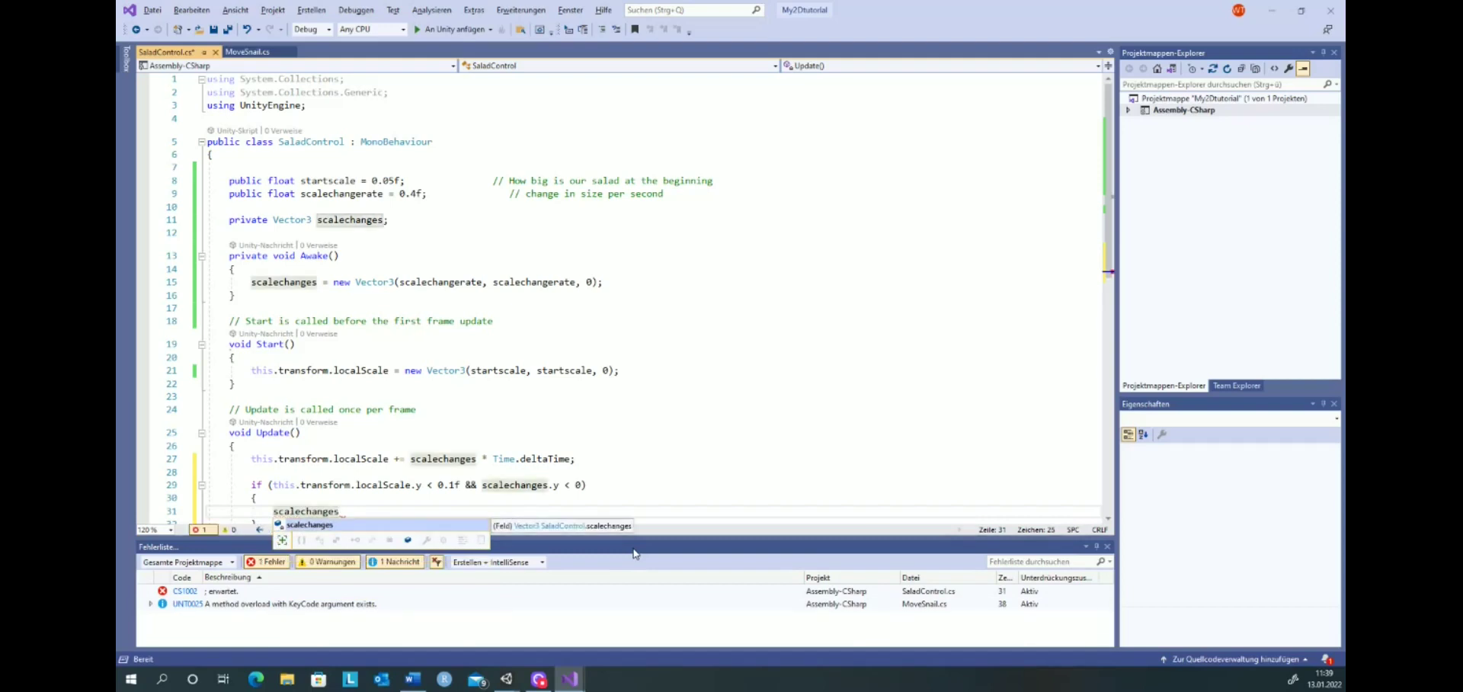
pyautogui.write(' = ')
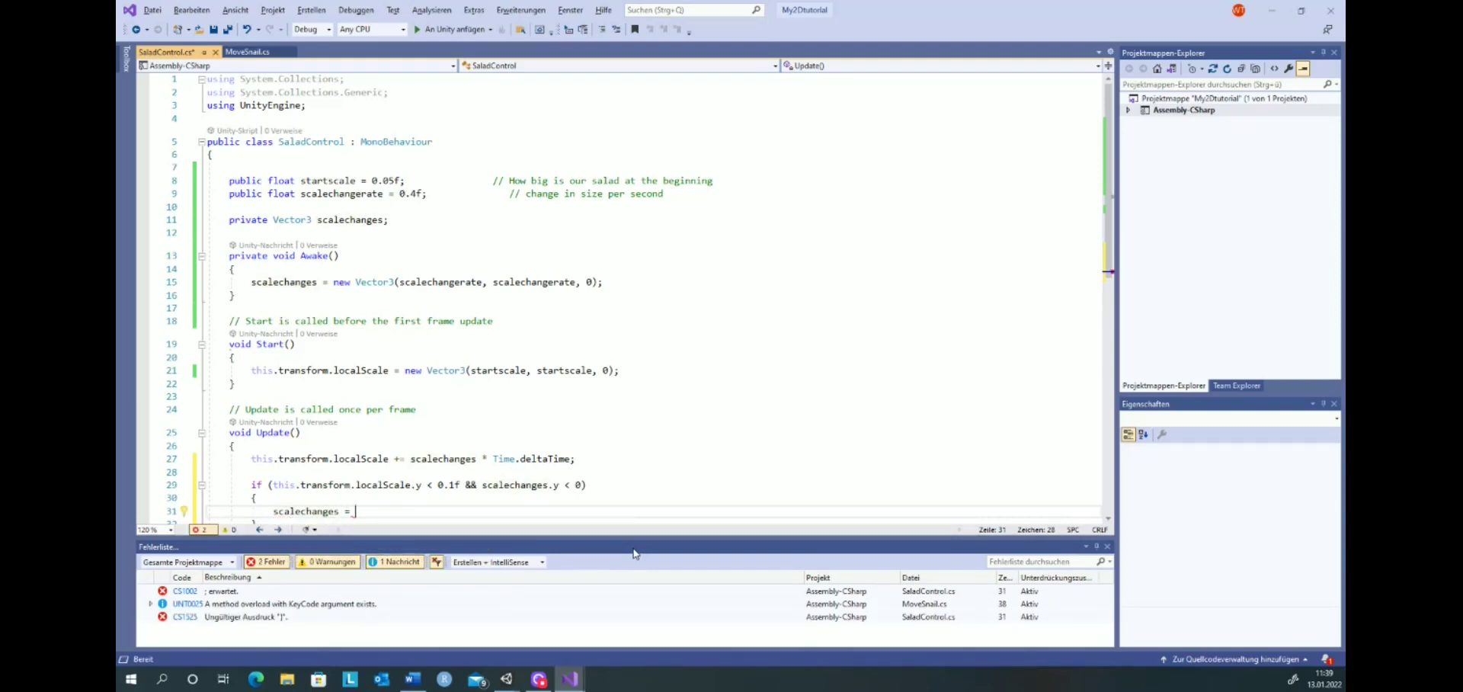
pyautogui.write('new Vec')
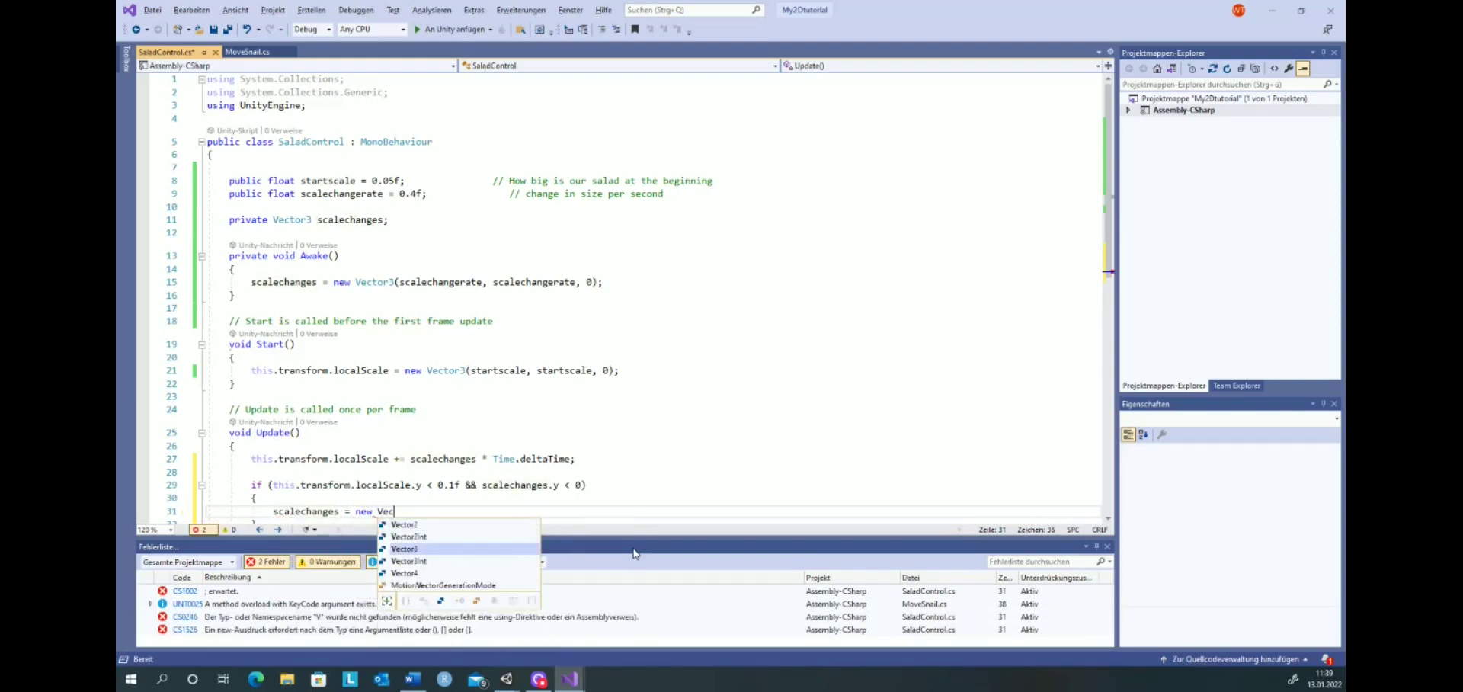
pyautogui.write('tor3(s')
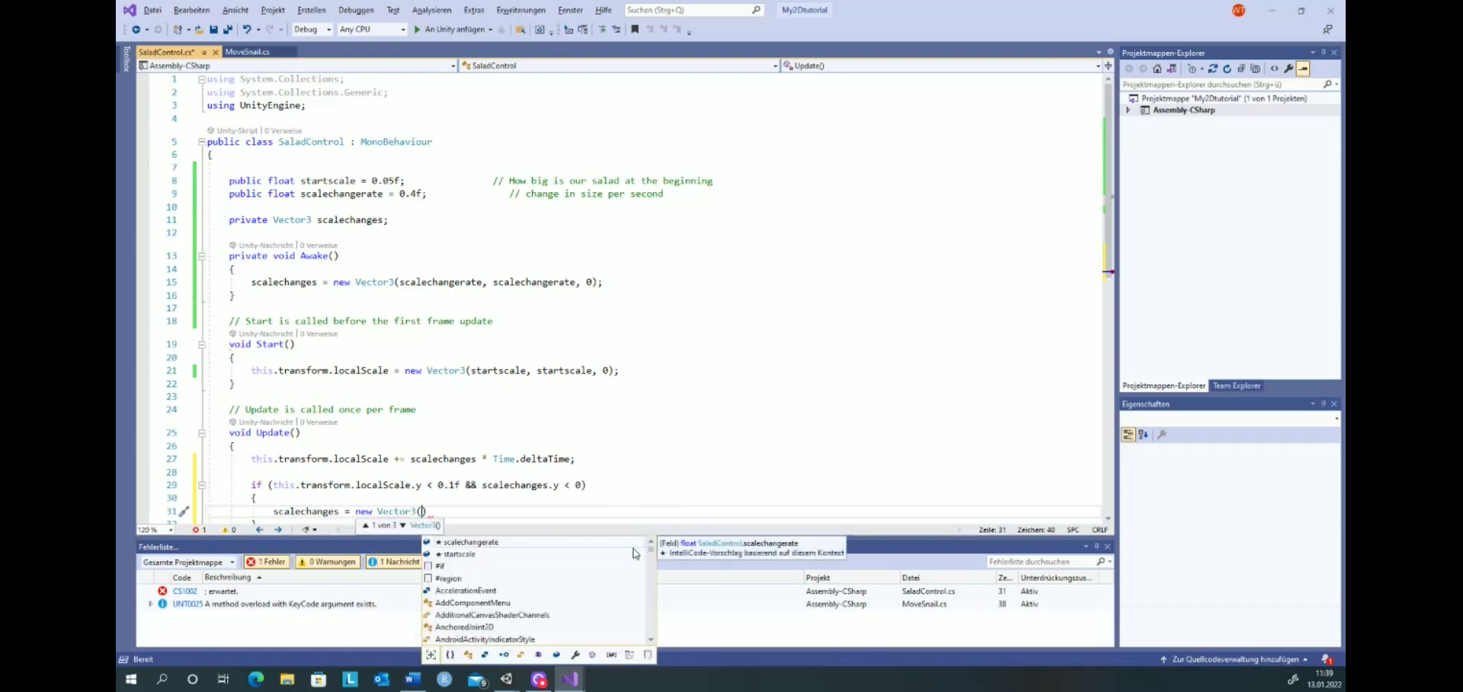
pyautogui.write('calechanges, ')
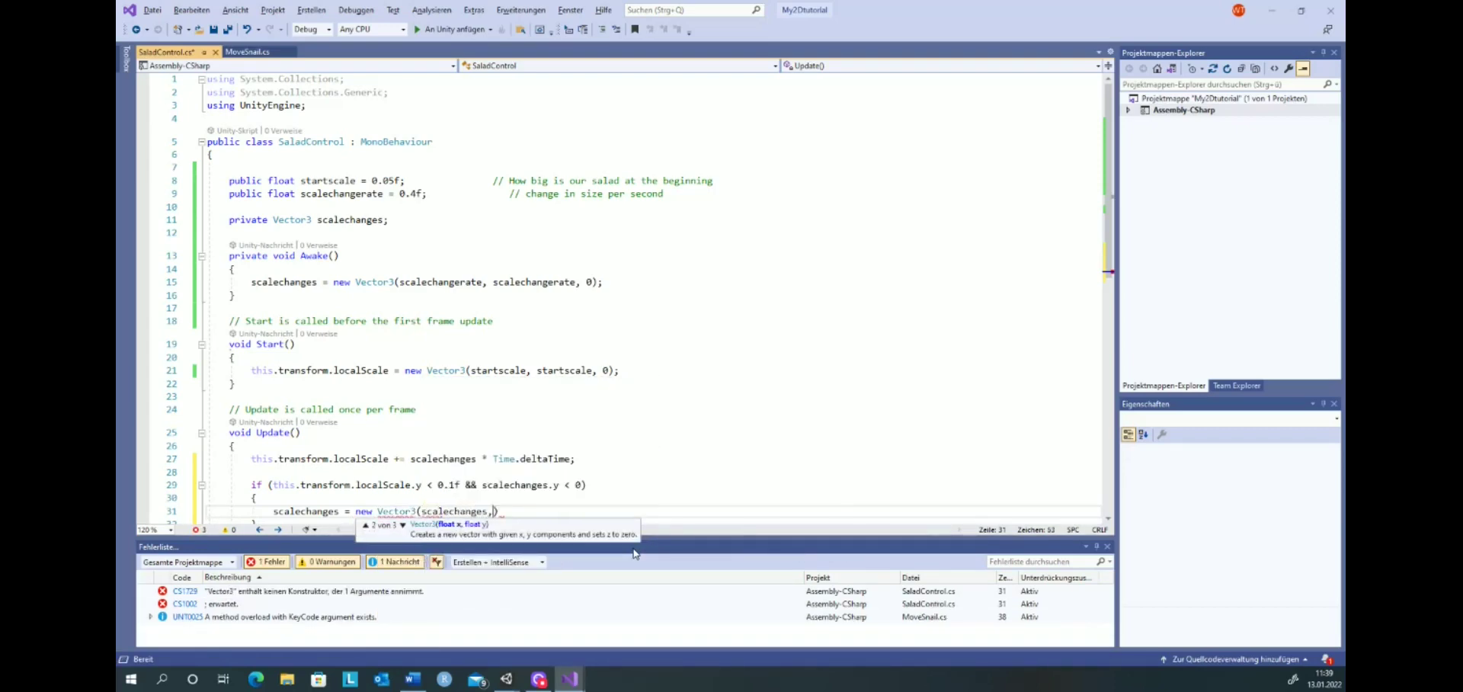
pyautogui.write('scalechang')
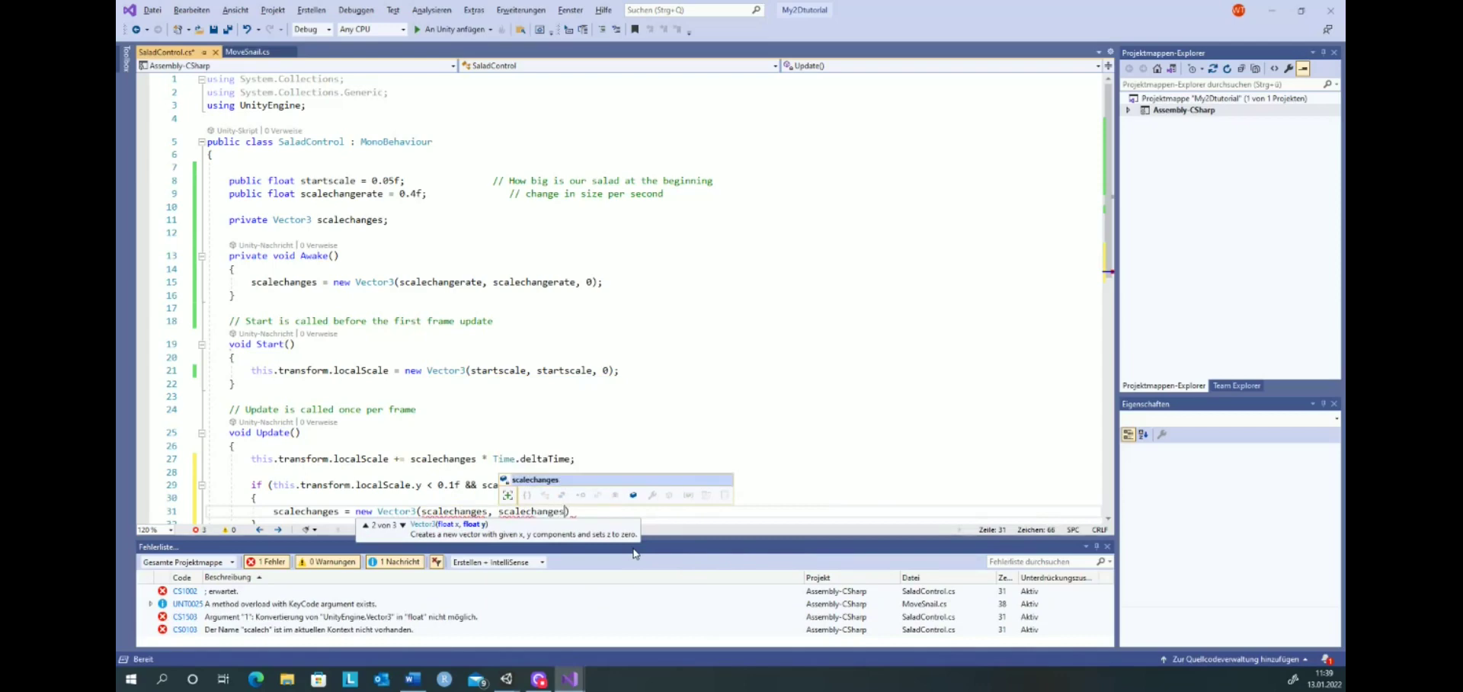
pyautogui.write('es, 0')
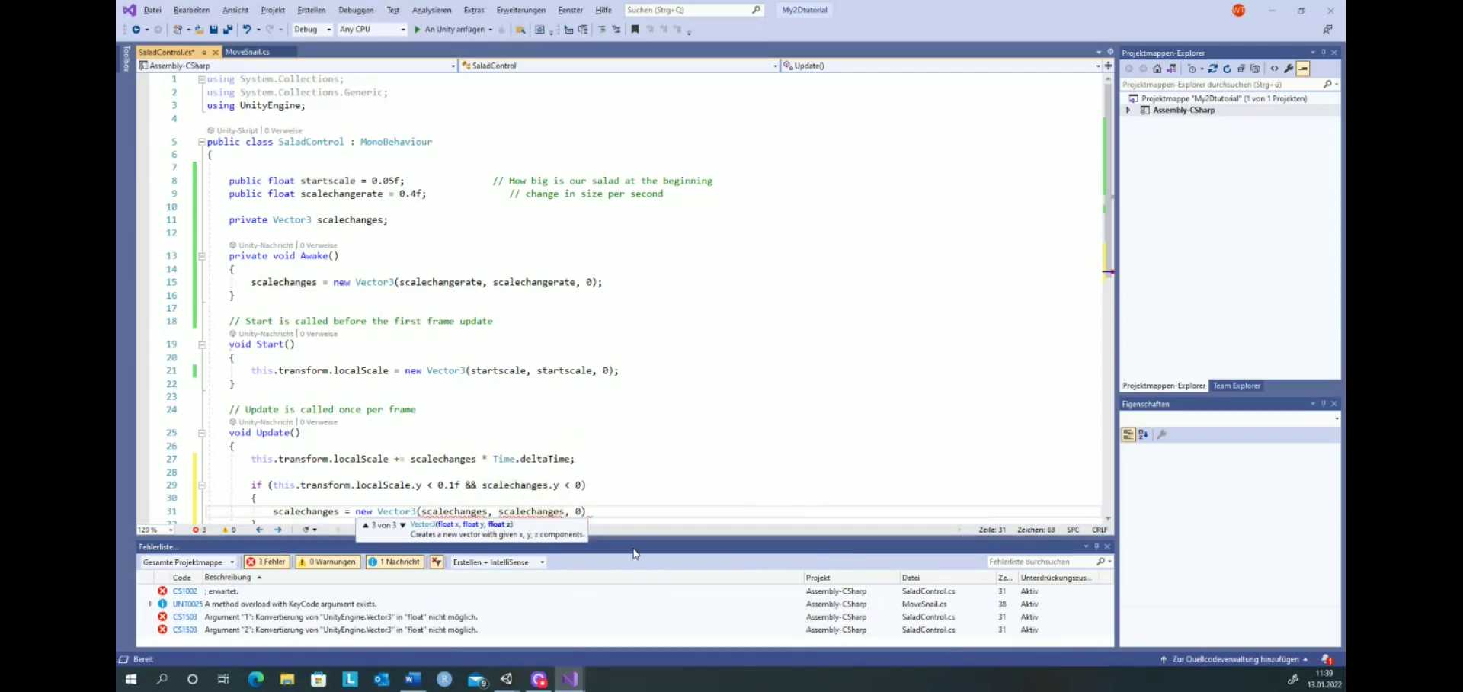
pyautogui.click(600, 513)
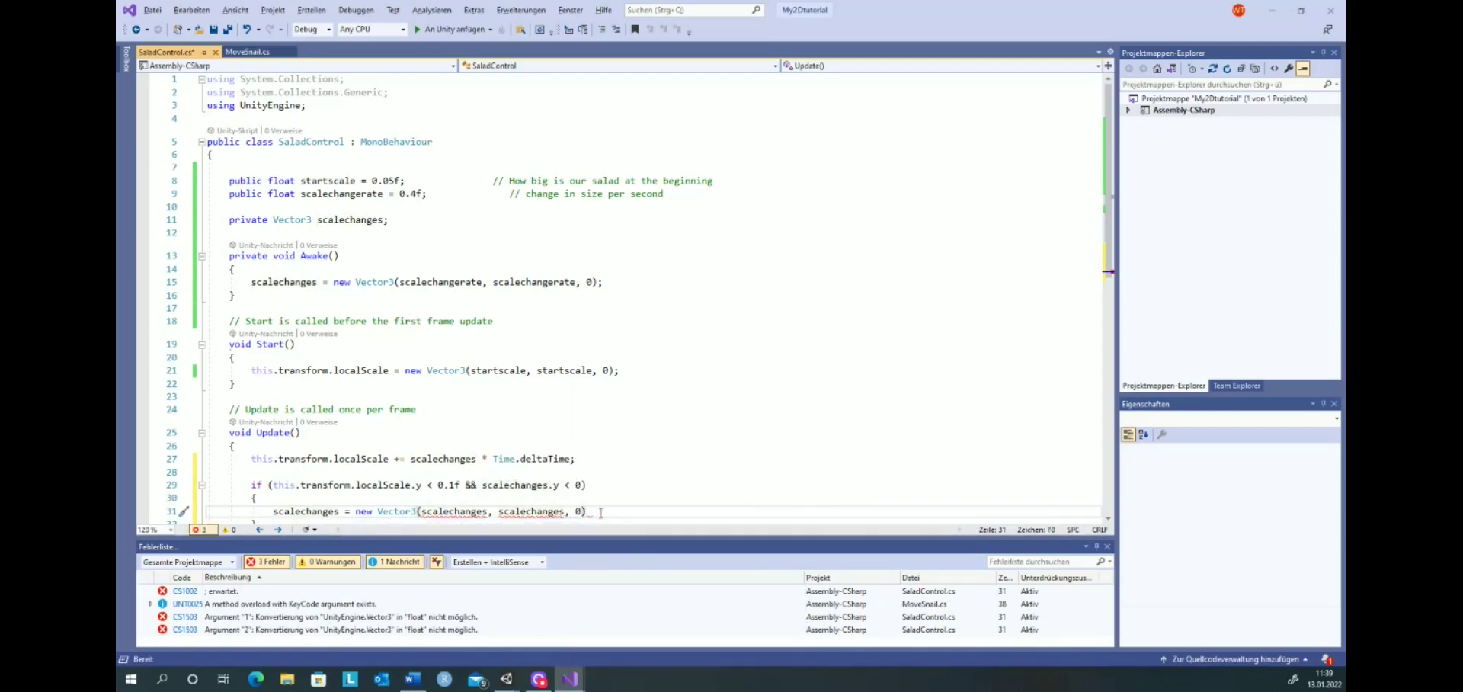
pyautogui.write(';')
pyautogui.scroll(-2, 590, 504)
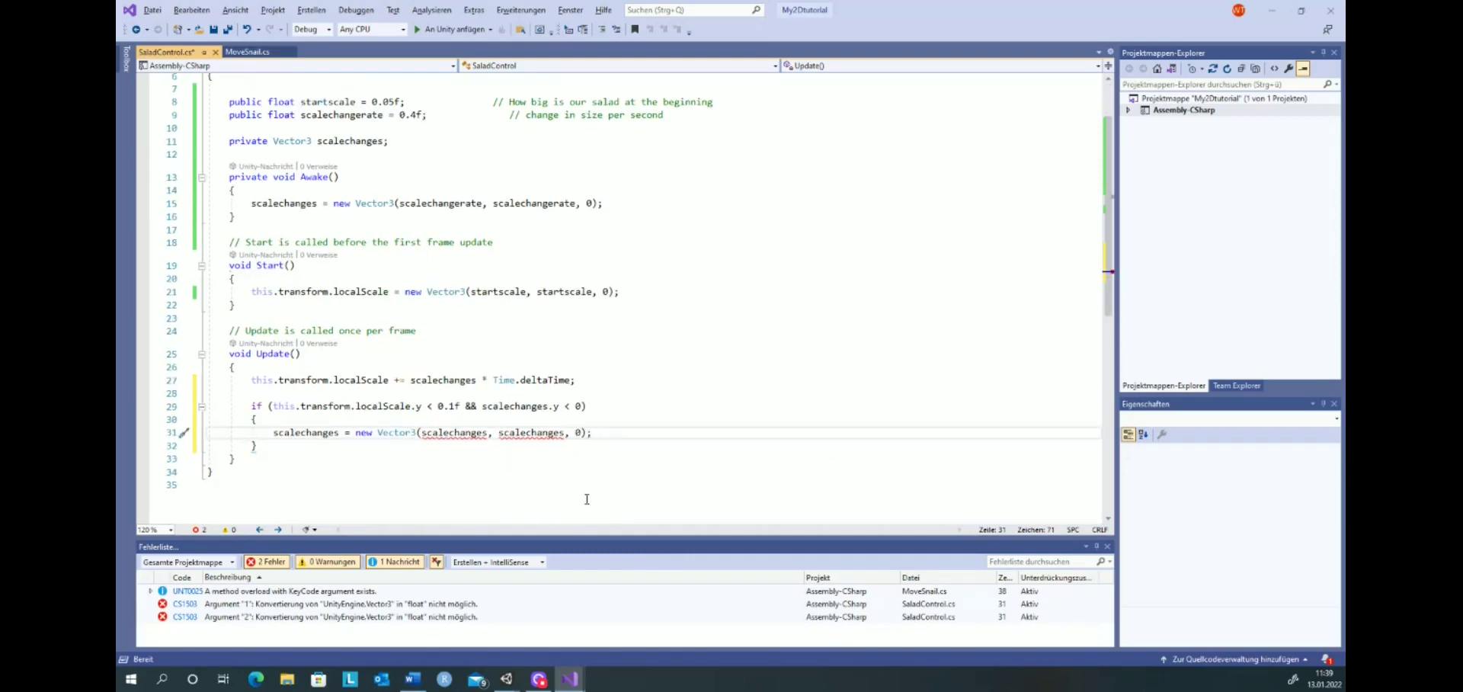
pyautogui.click(275, 446)
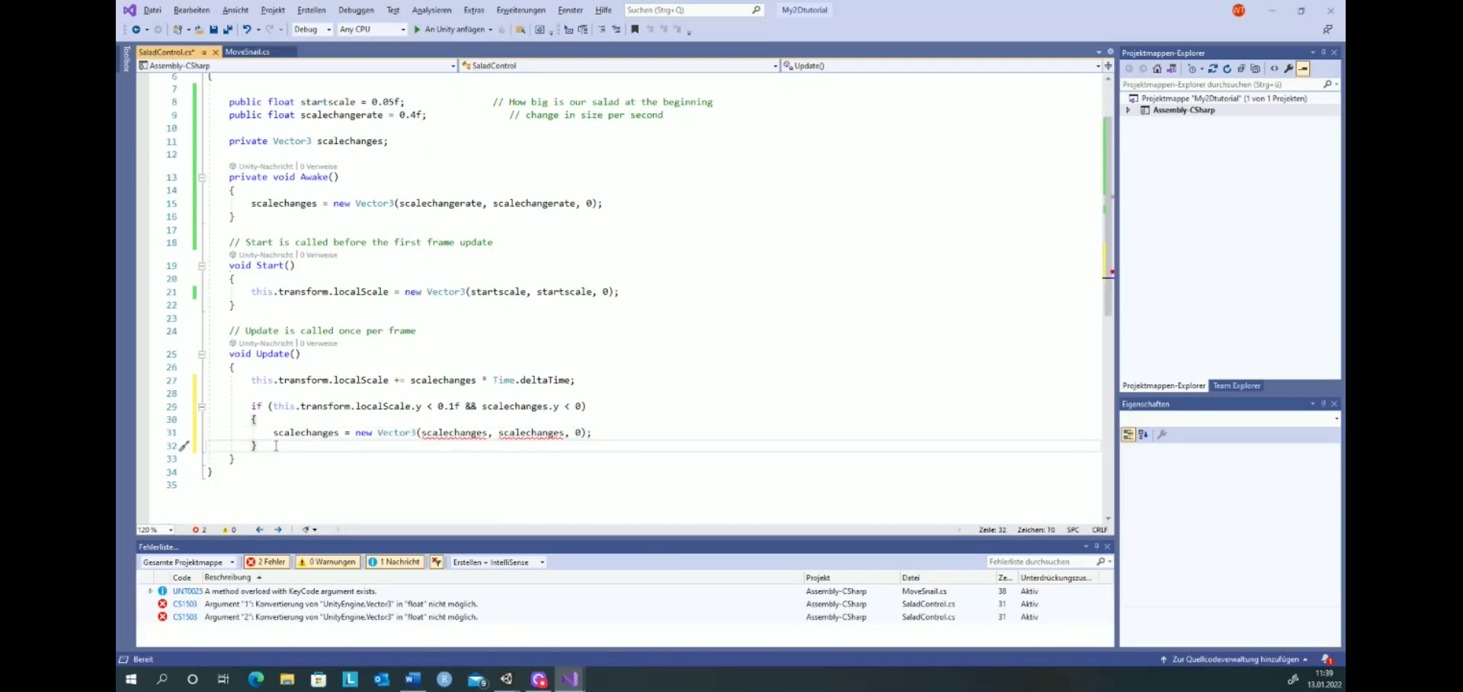
pyautogui.press('Return')
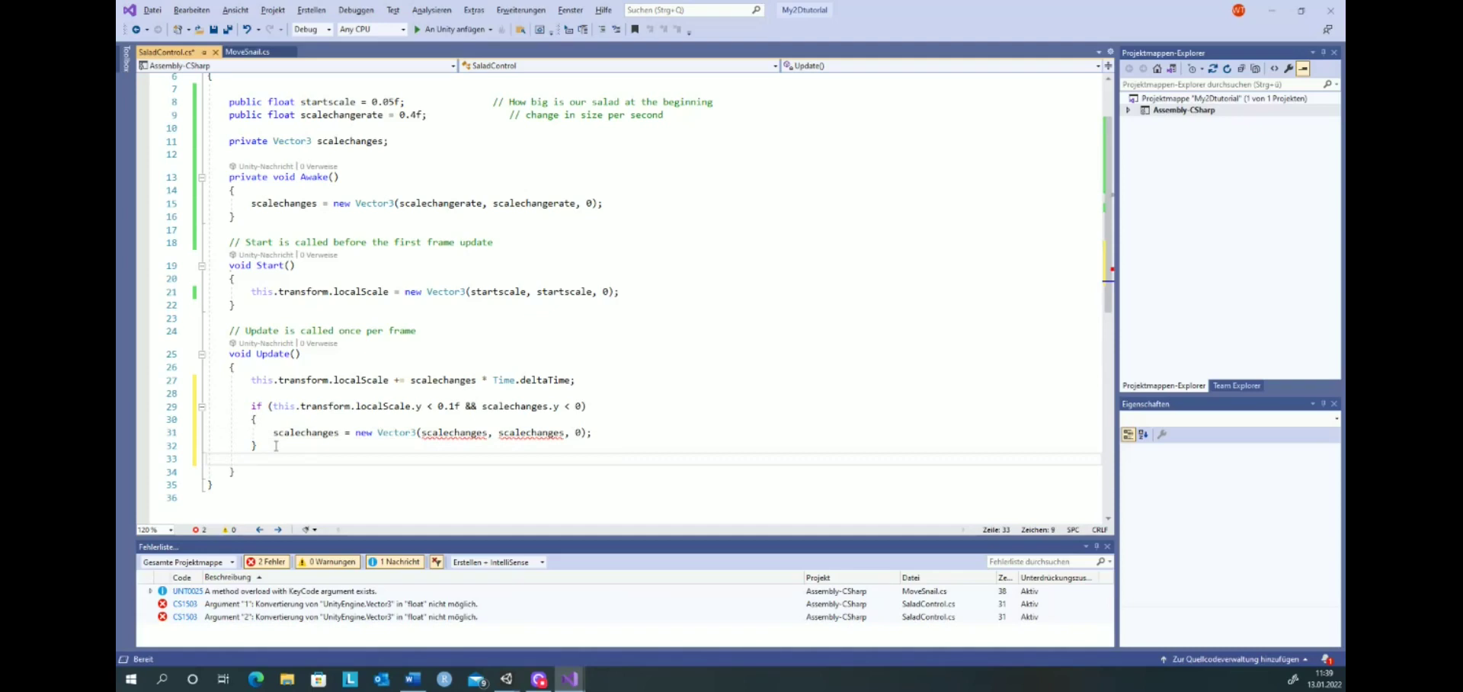
# Step: Add else if (this.transform.localScale.y > 2.0f && scalechanges.y > 0) below the if block
pyautogui.write('el')
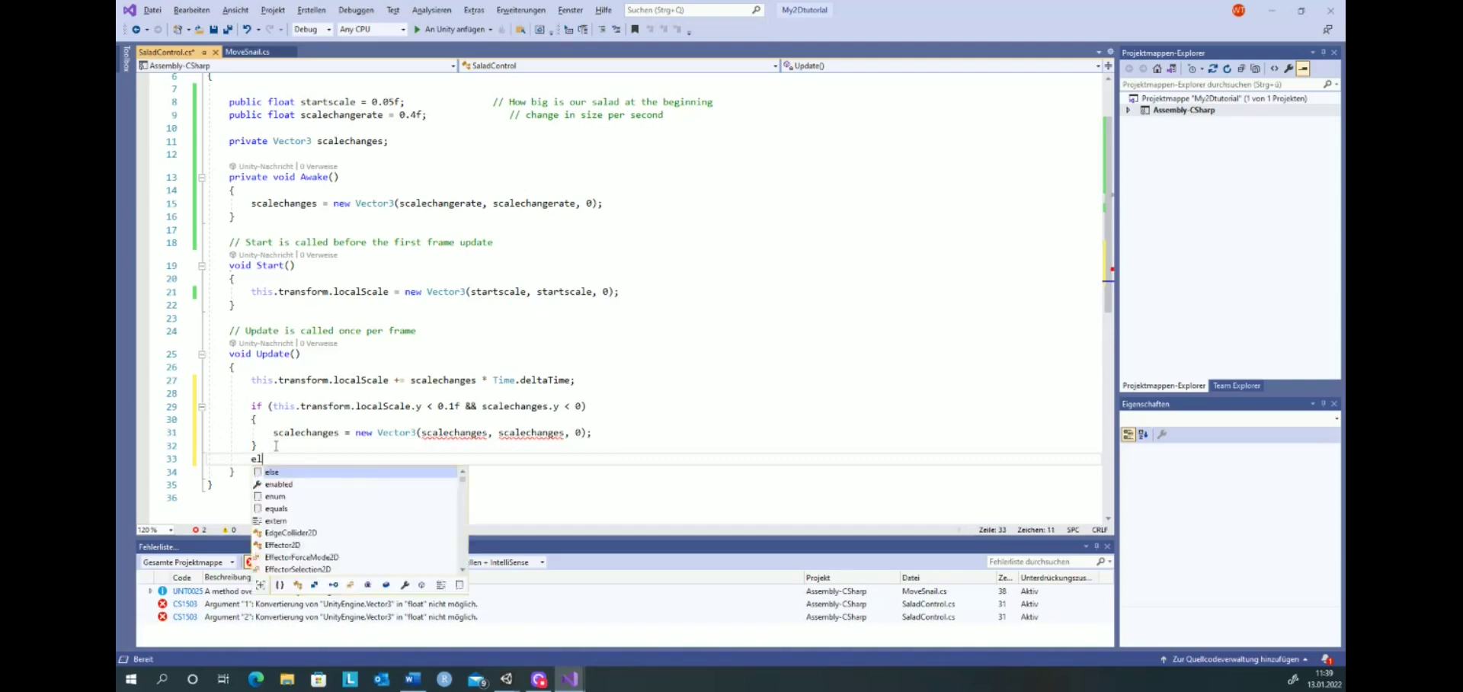
pyautogui.write('se if')
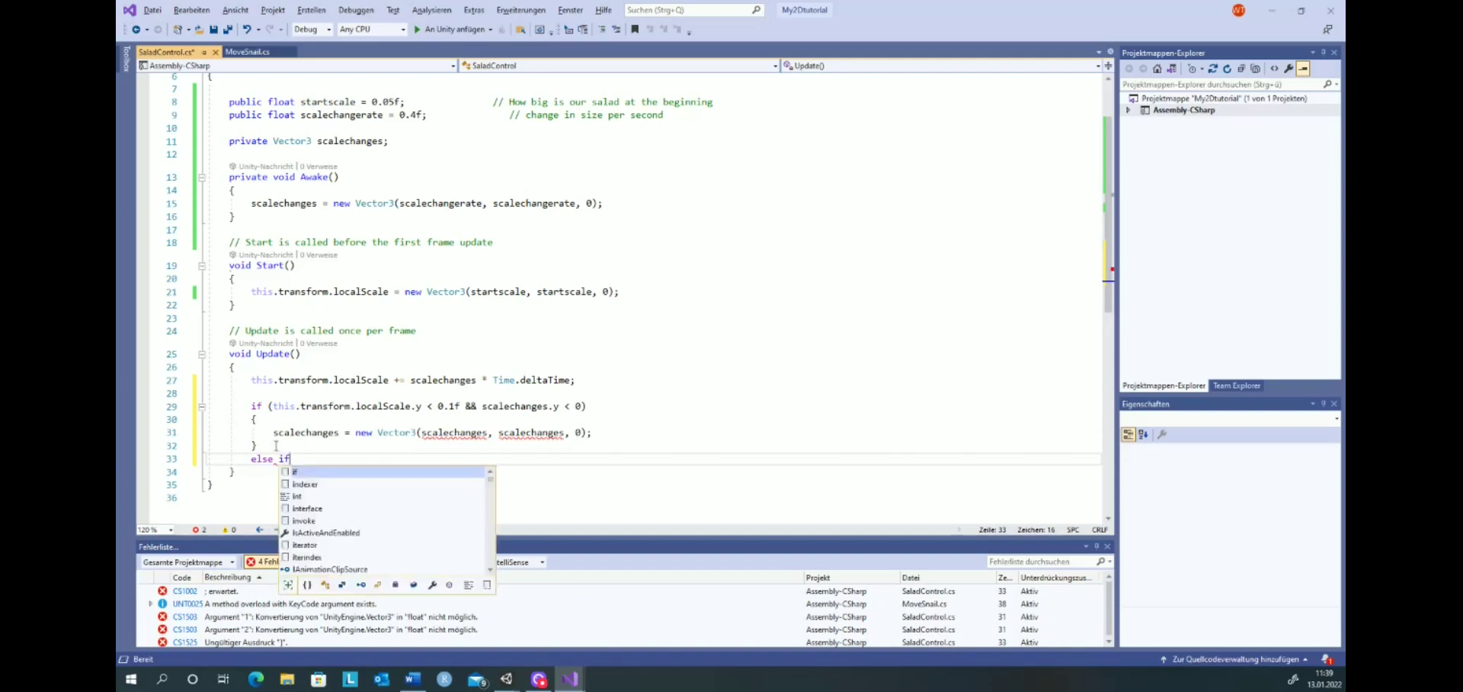
pyautogui.write(' (t')
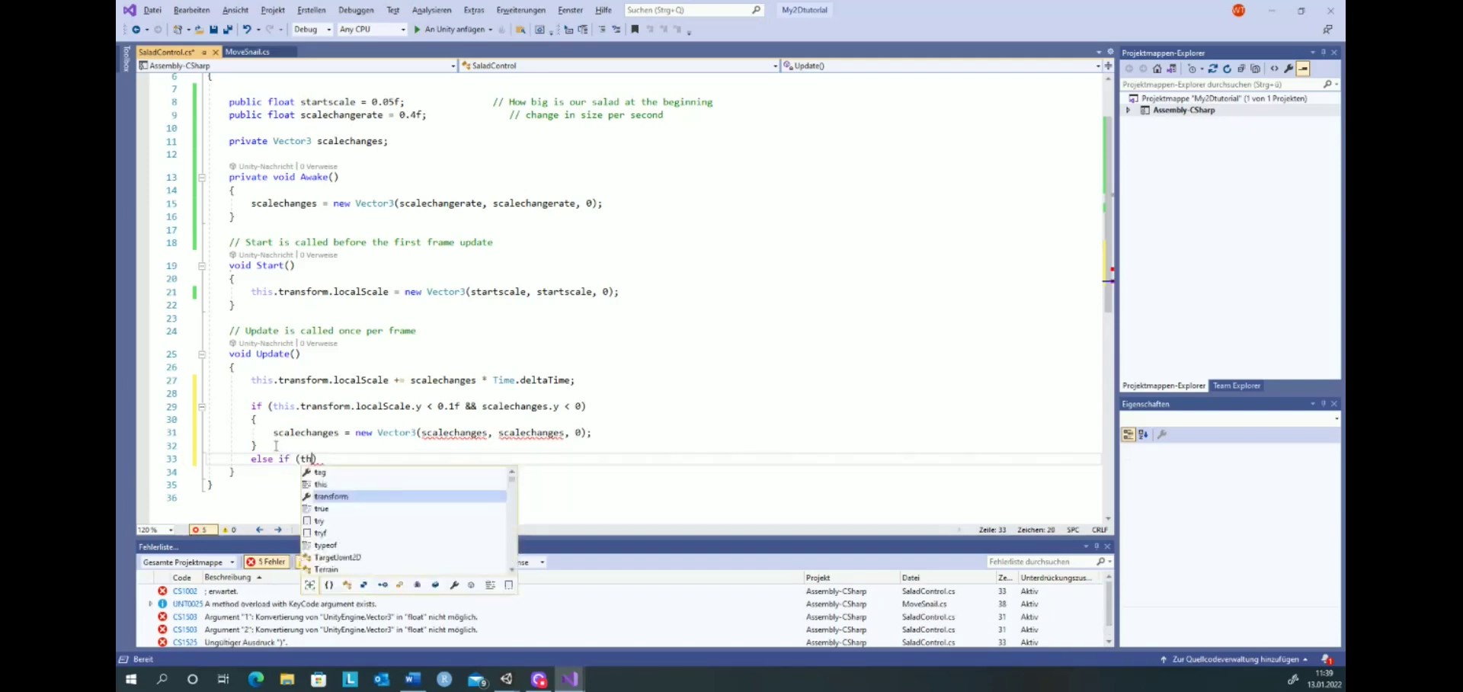
pyautogui.write('his.transfor')
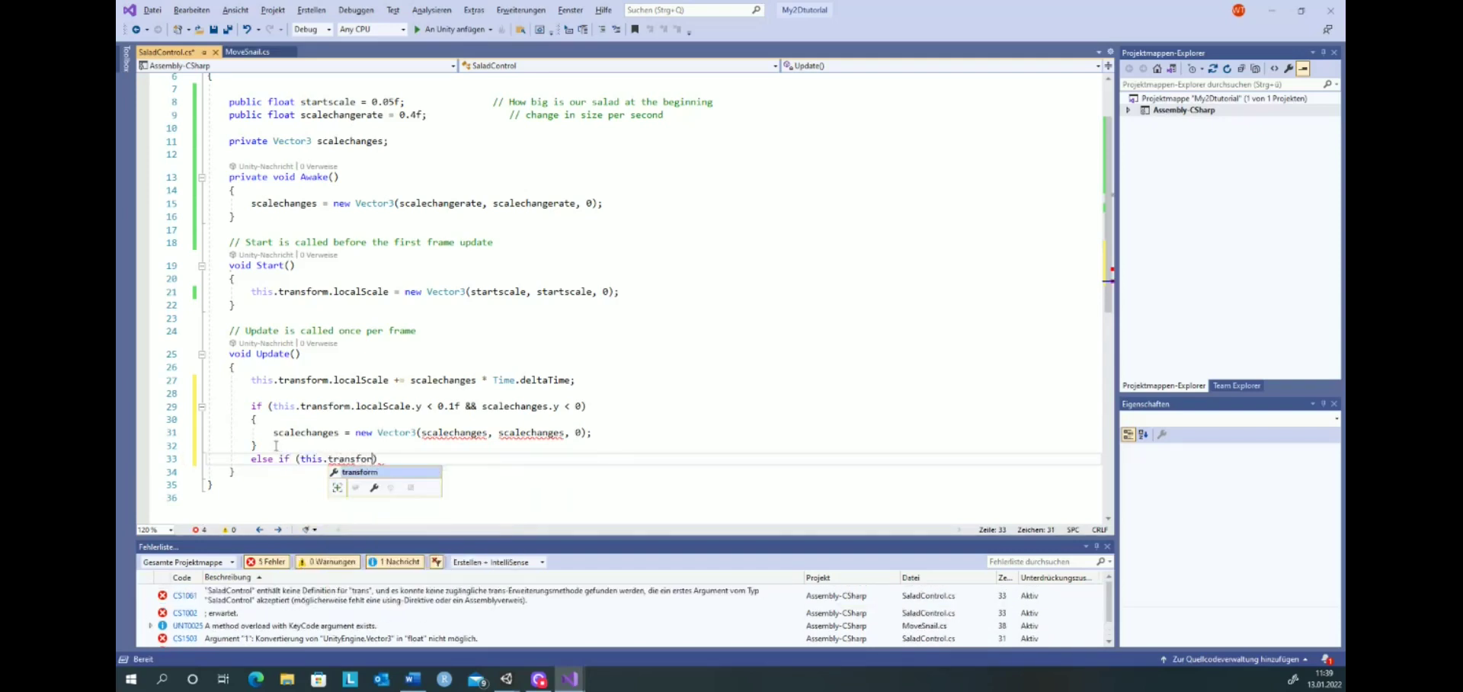
pyautogui.write('m.')
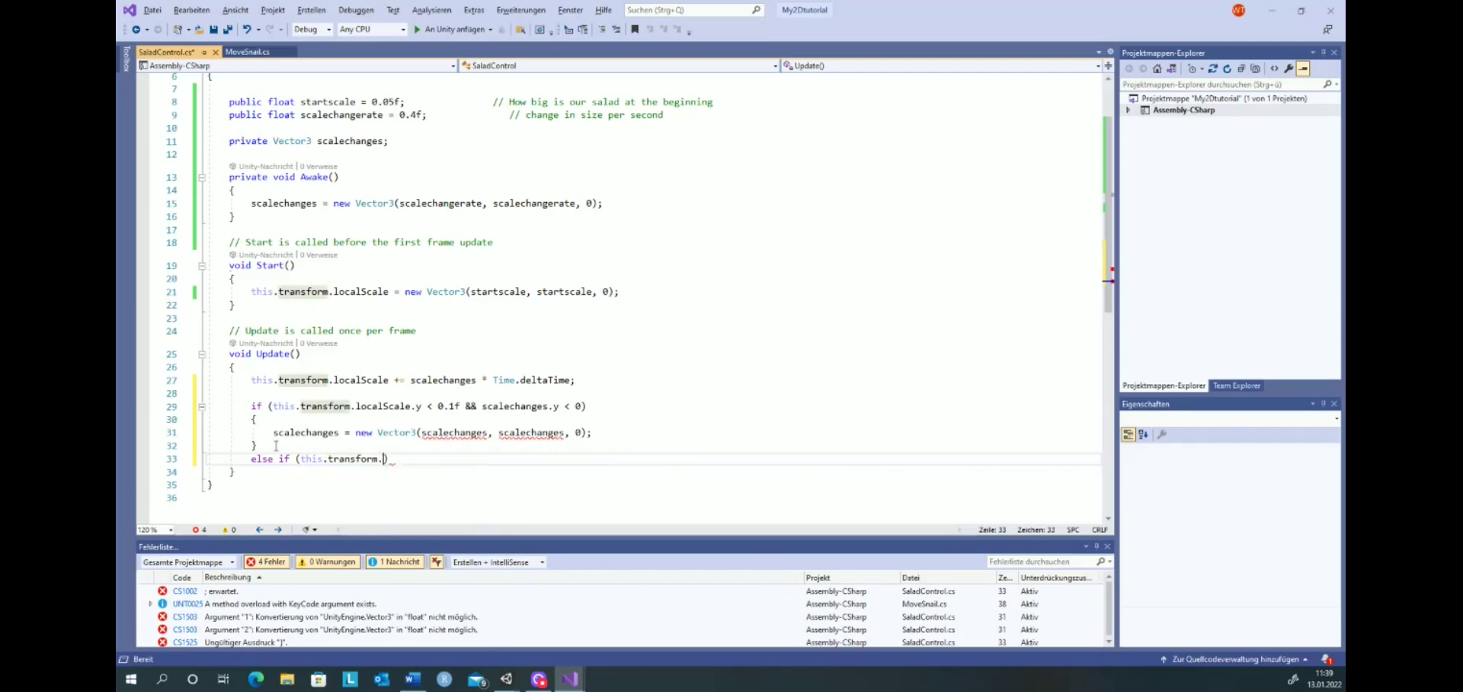
pyautogui.write('localScale')
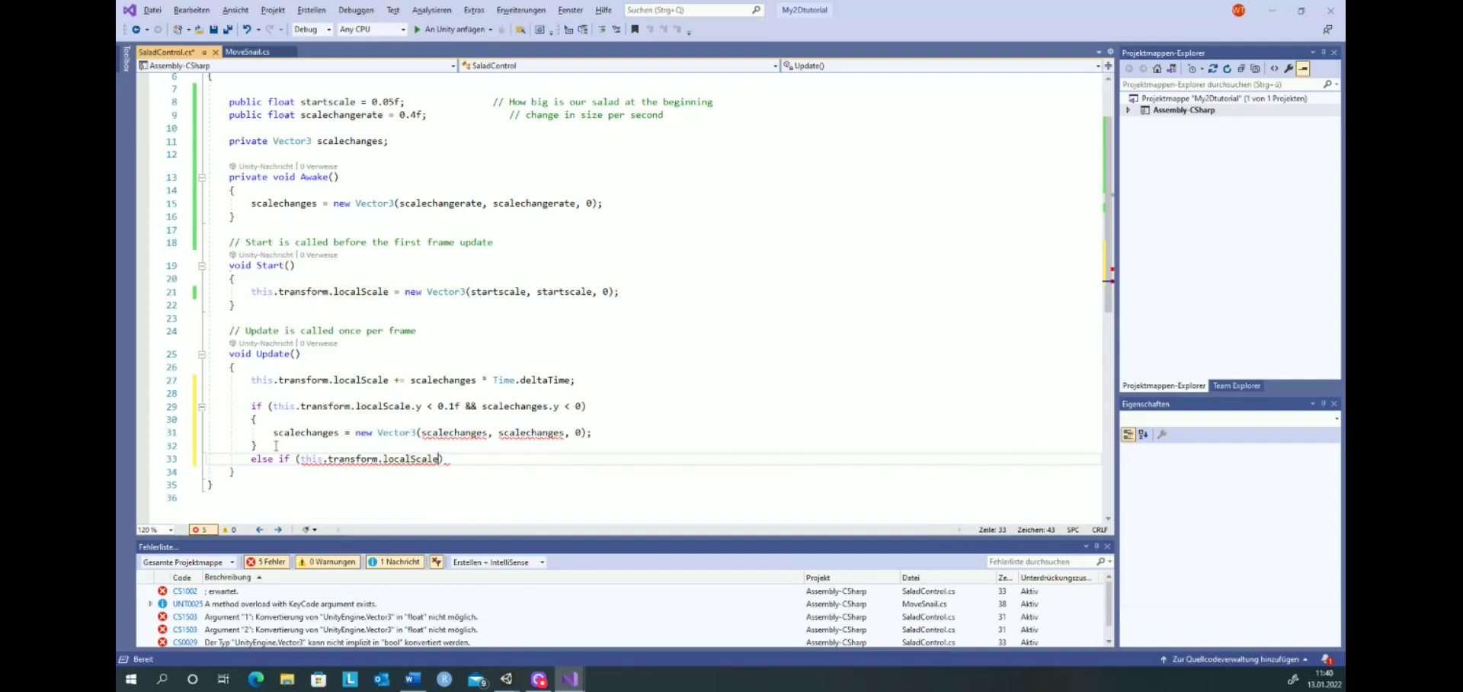
pyautogui.write(' .y ')
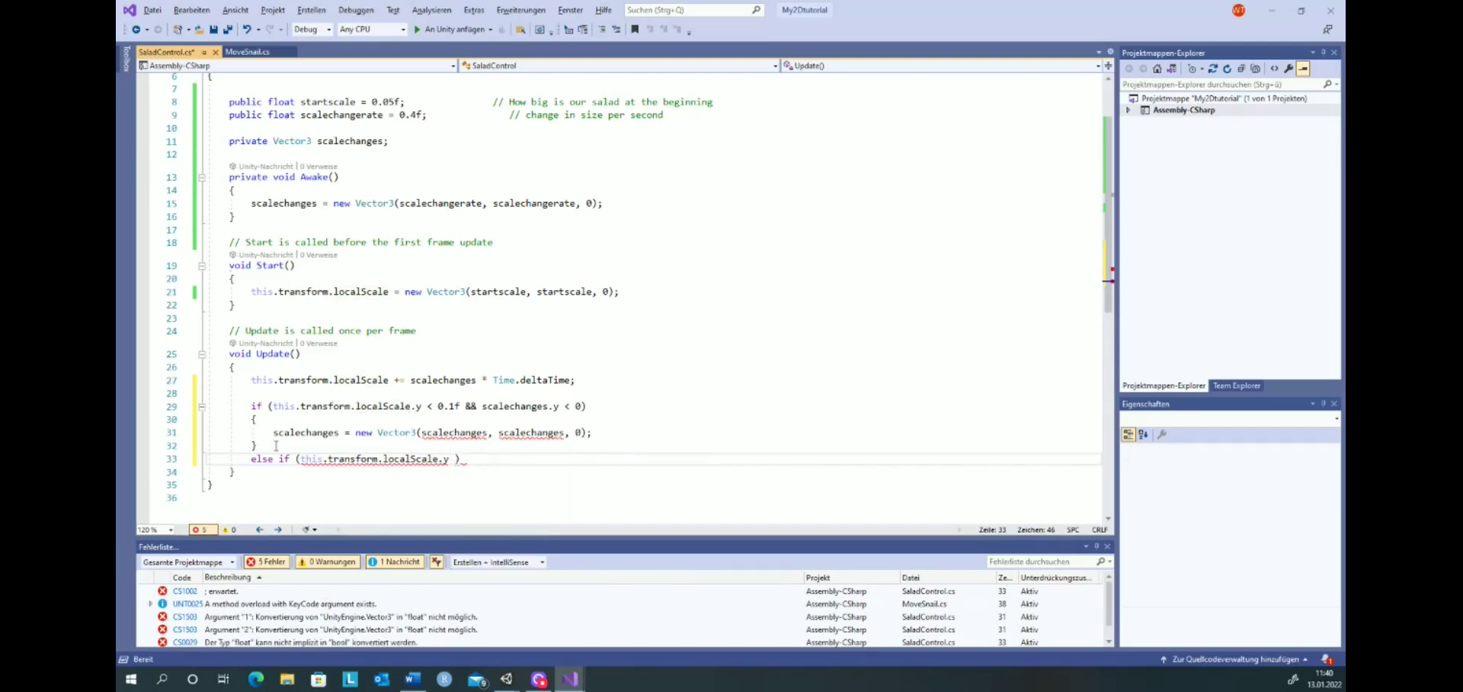
pyautogui.write('>')
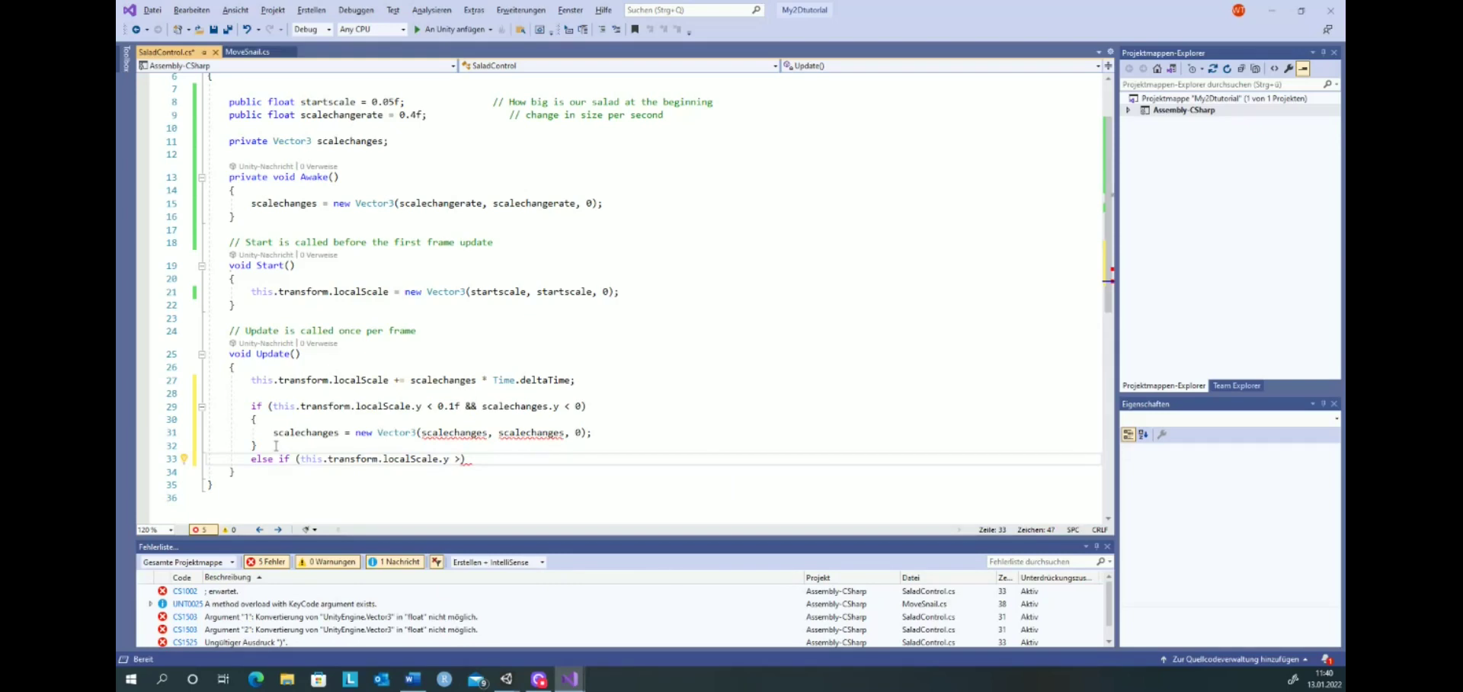
pyautogui.write('2.0')
pyautogui.write('f')
pyautogui.write(' && ')
pyautogui.write('scalechan')
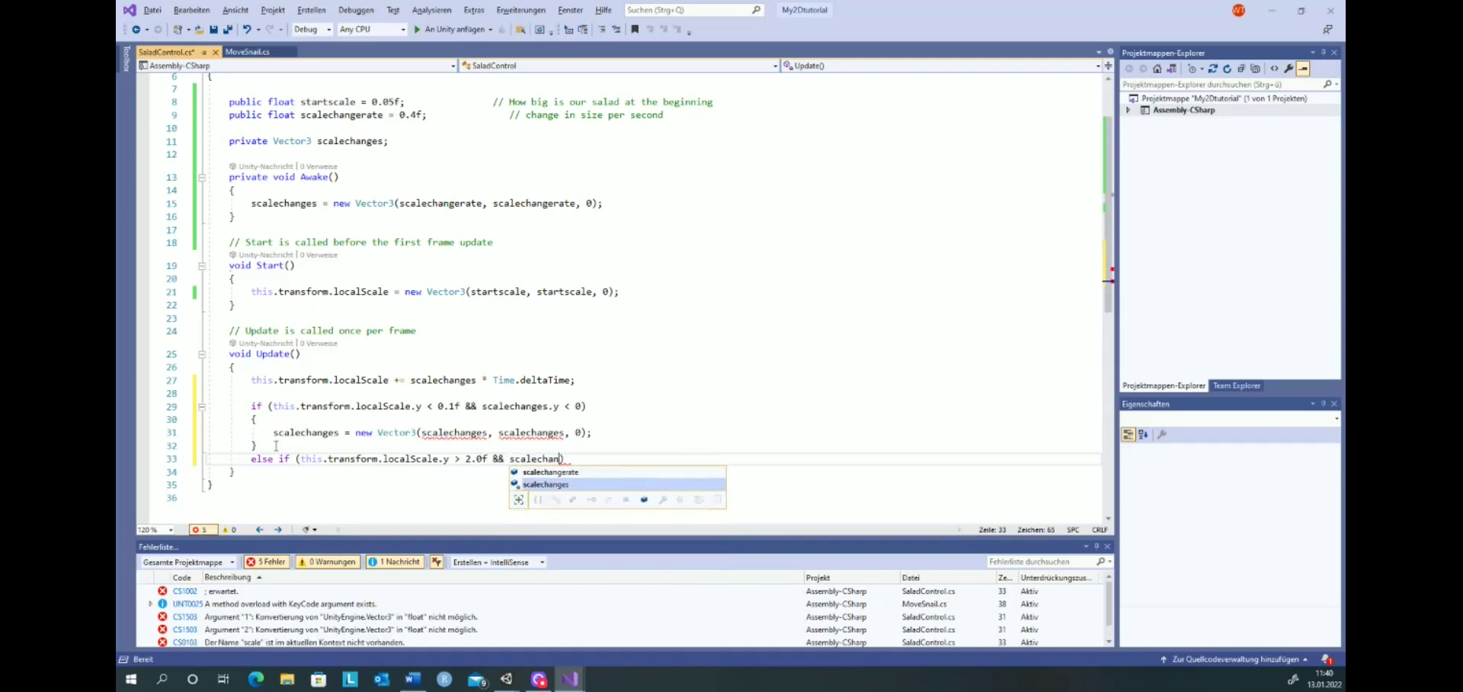
pyautogui.write('ges')
pyautogui.press('BackSpace')
pyautogui.write('.')
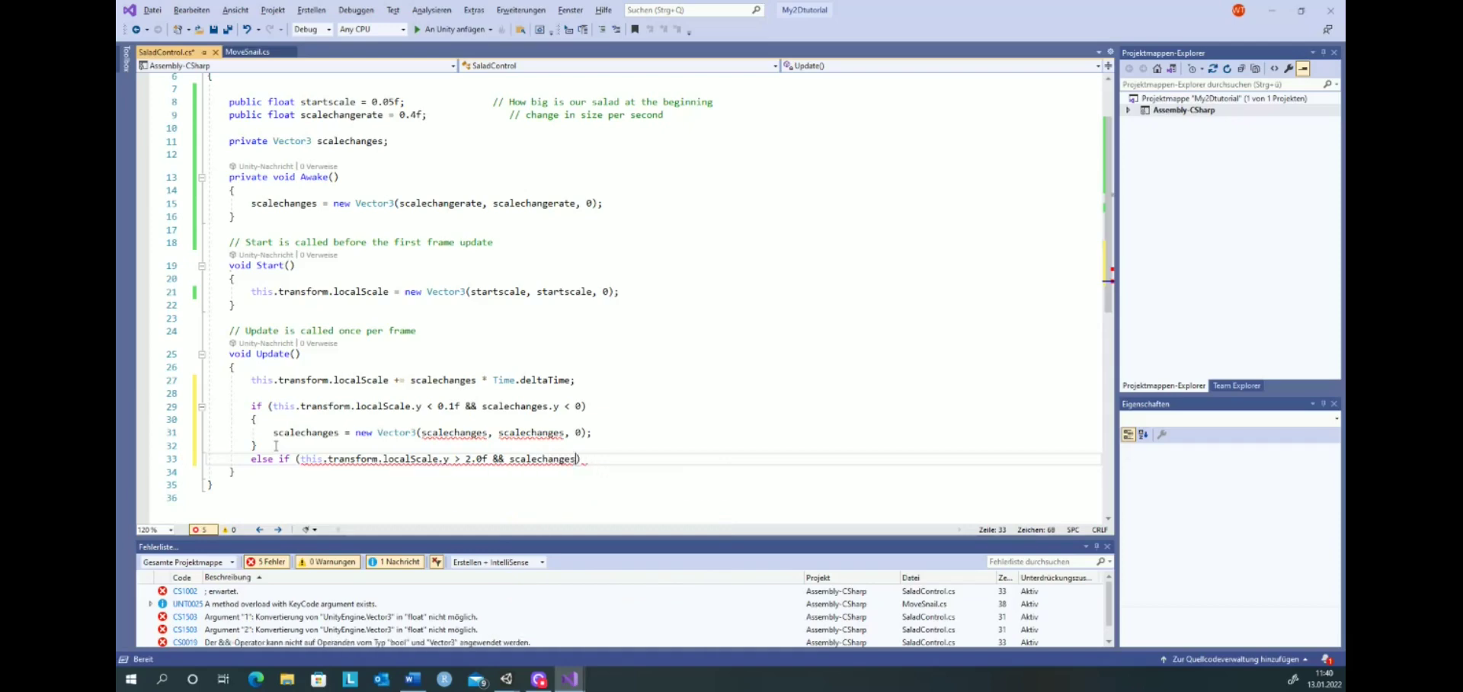
pyautogui.write('y ')
pyautogui.write('> 0')
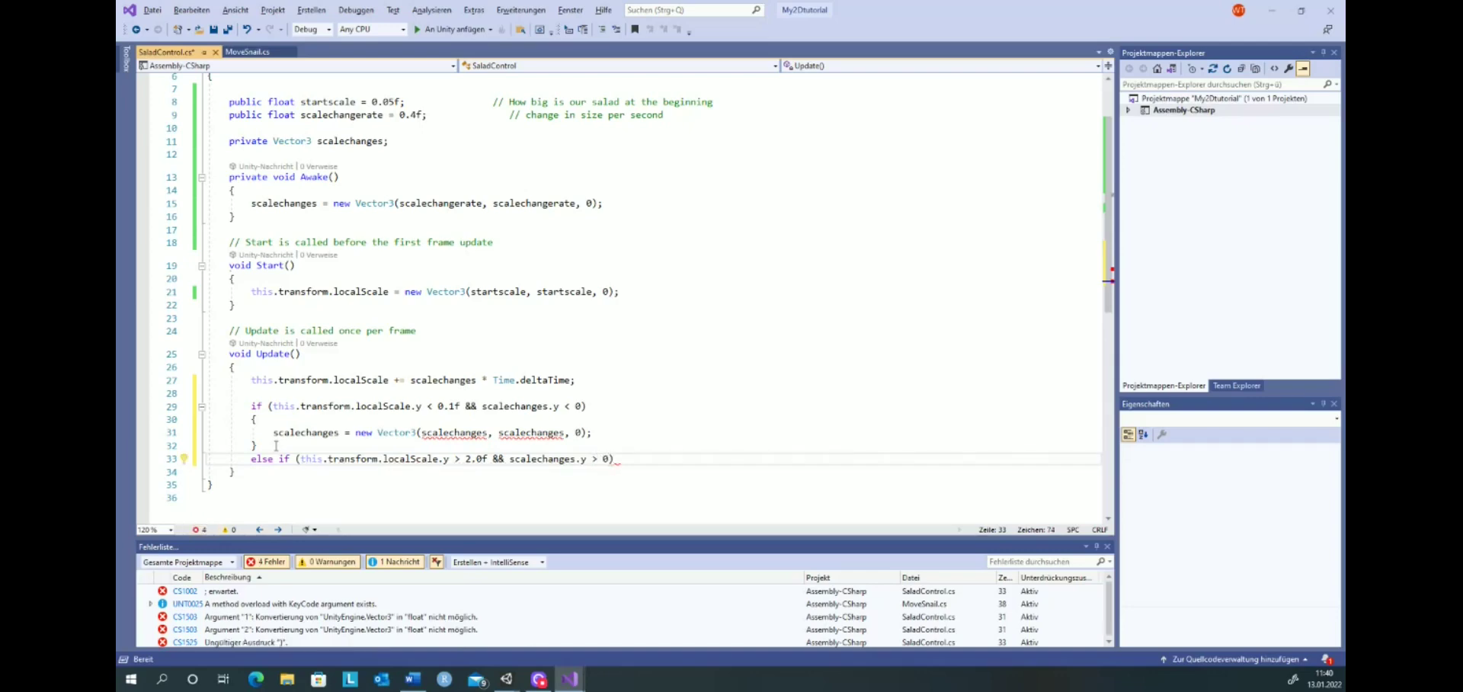
pyautogui.click(627, 458)
pyautogui.moveTo(484, 432)
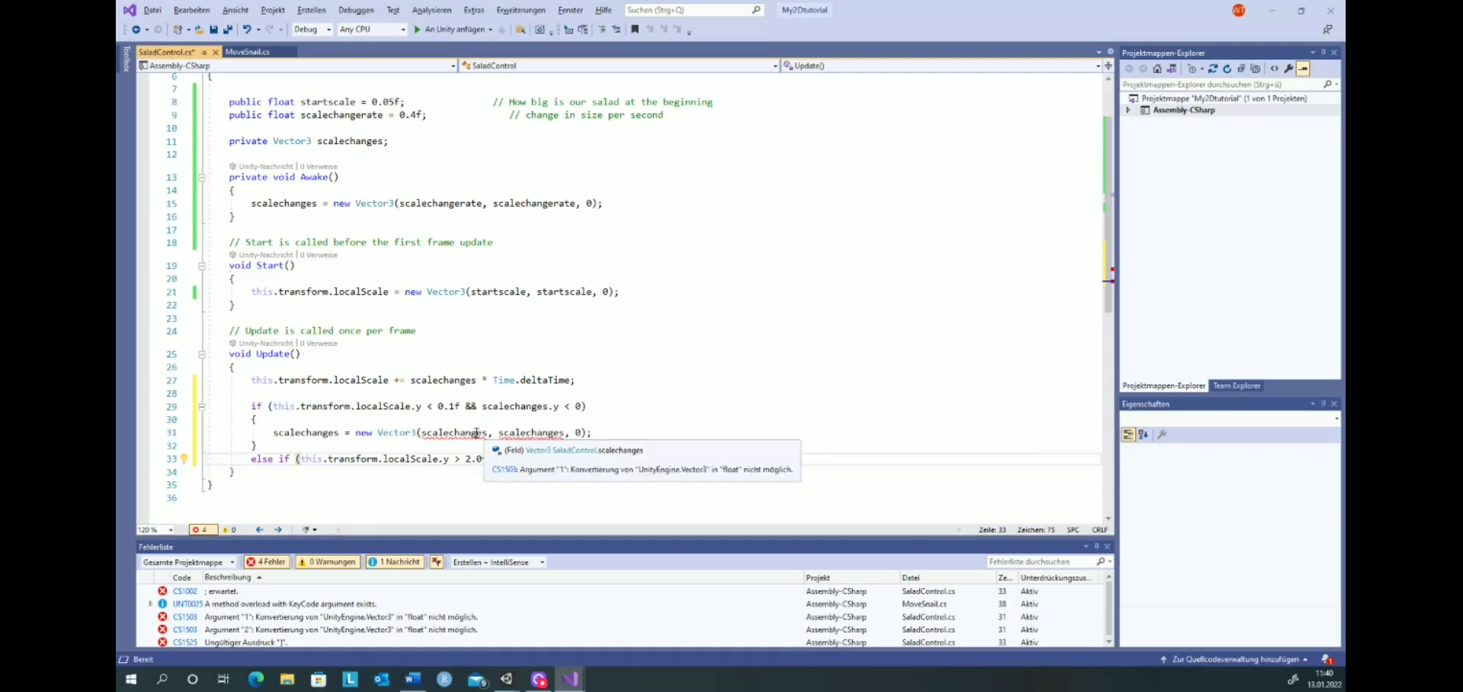
# Step: Change both Vector3 arguments on line 31 from scalechanges to scalechangerate
pyautogui.click(485, 432)
pyautogui.press('BackSpace')
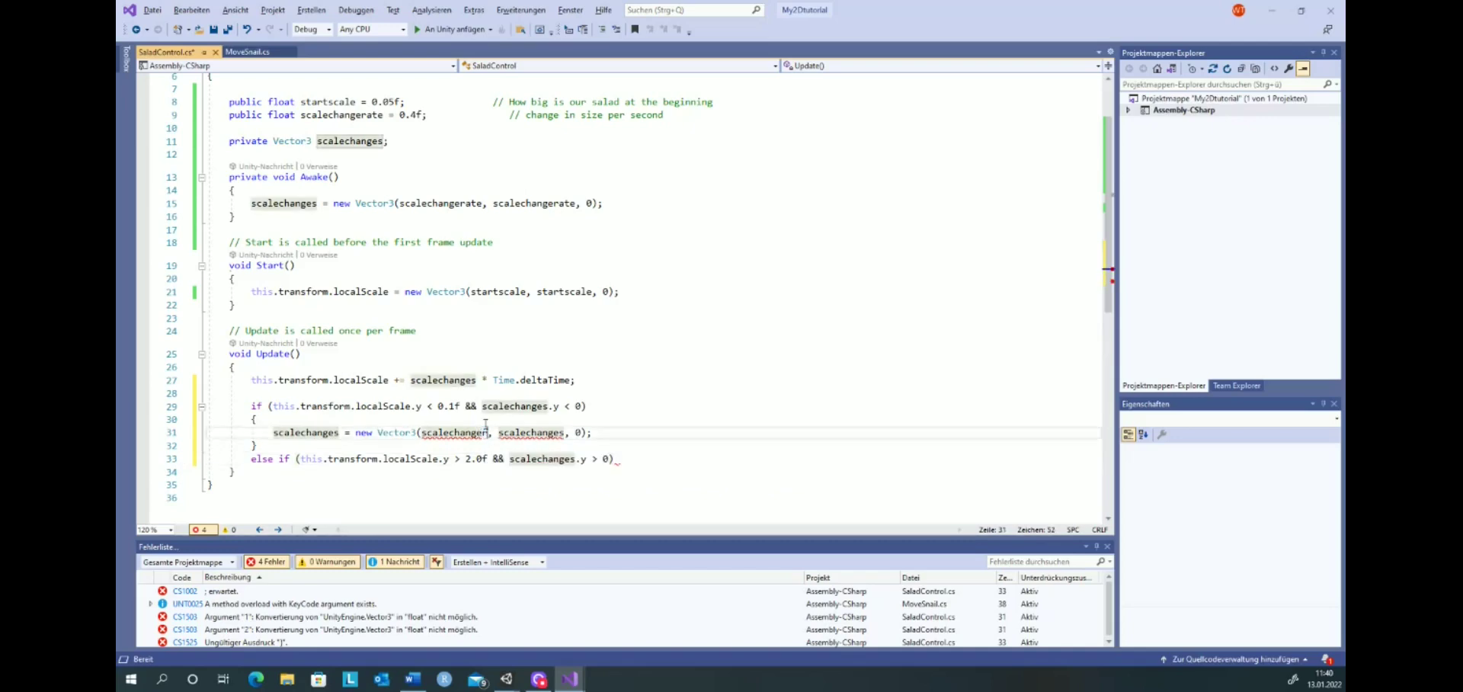
pyautogui.write('rate')
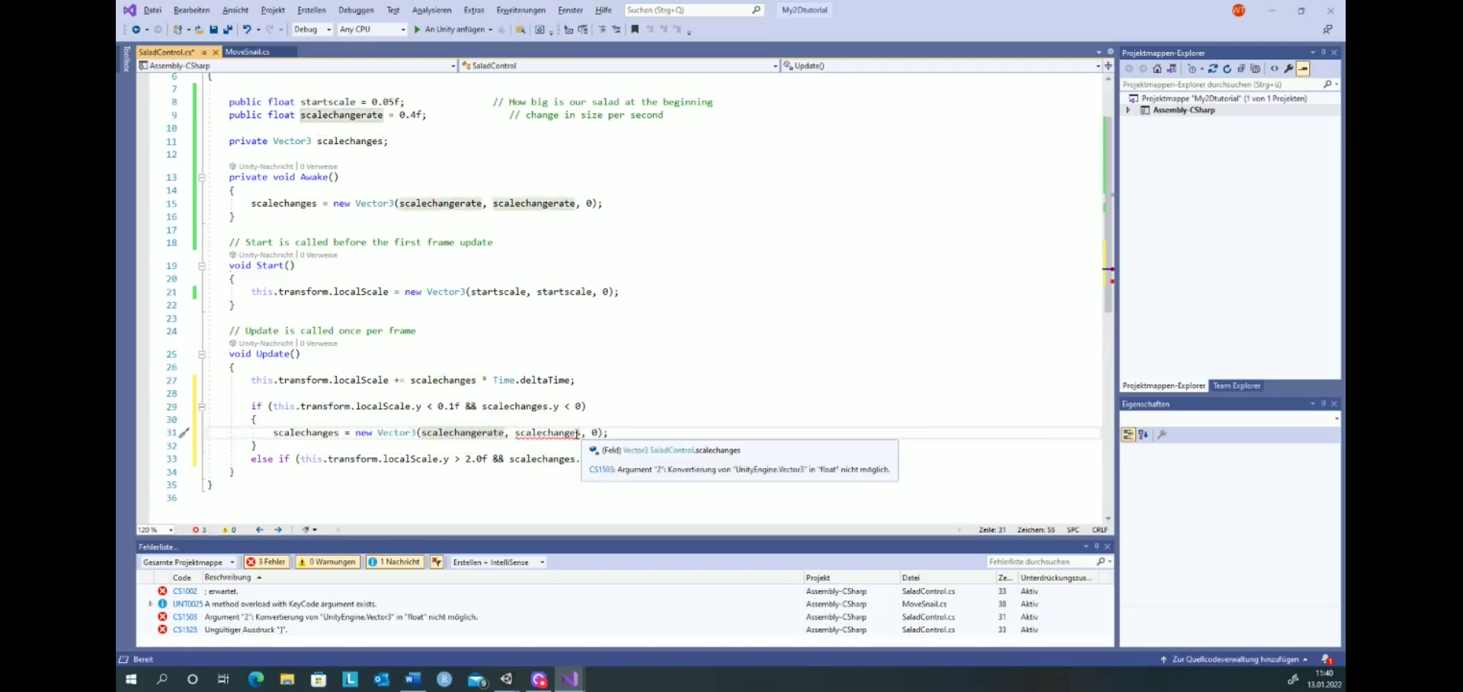
pyautogui.click(583, 432)
pyautogui.press('BackSpace')
pyautogui.write('rate')
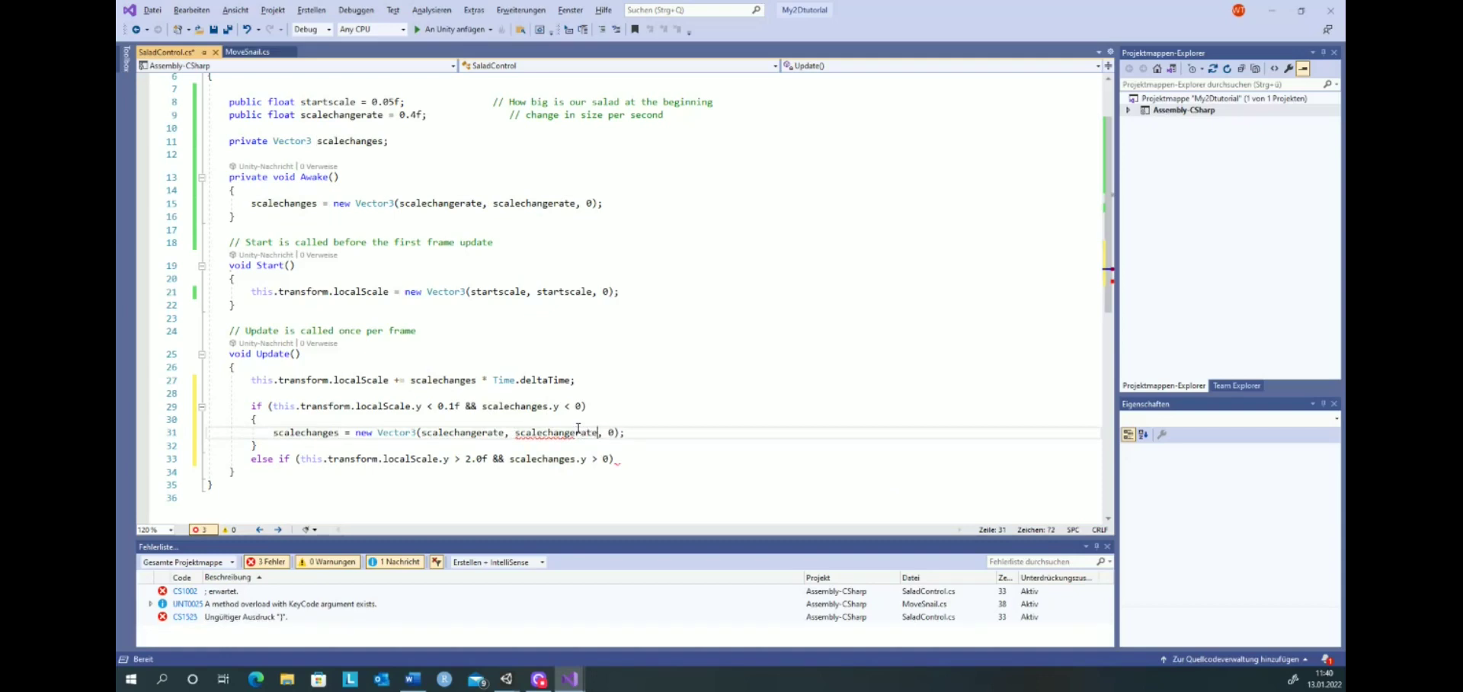
pyautogui.click(624, 458)
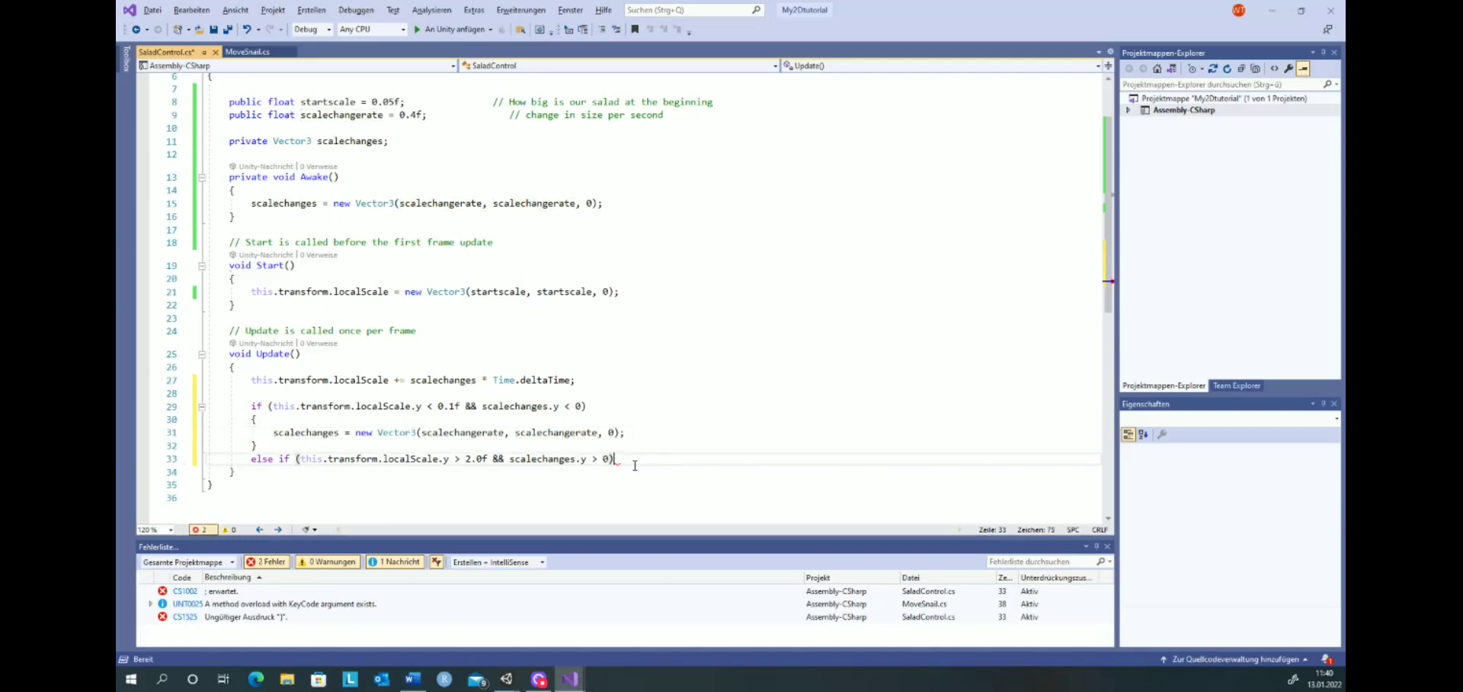
# Step: Open a body for the else-if and paste a copy of line 31's reset statement into it
pyautogui.write('{')
pyautogui.press('Return')
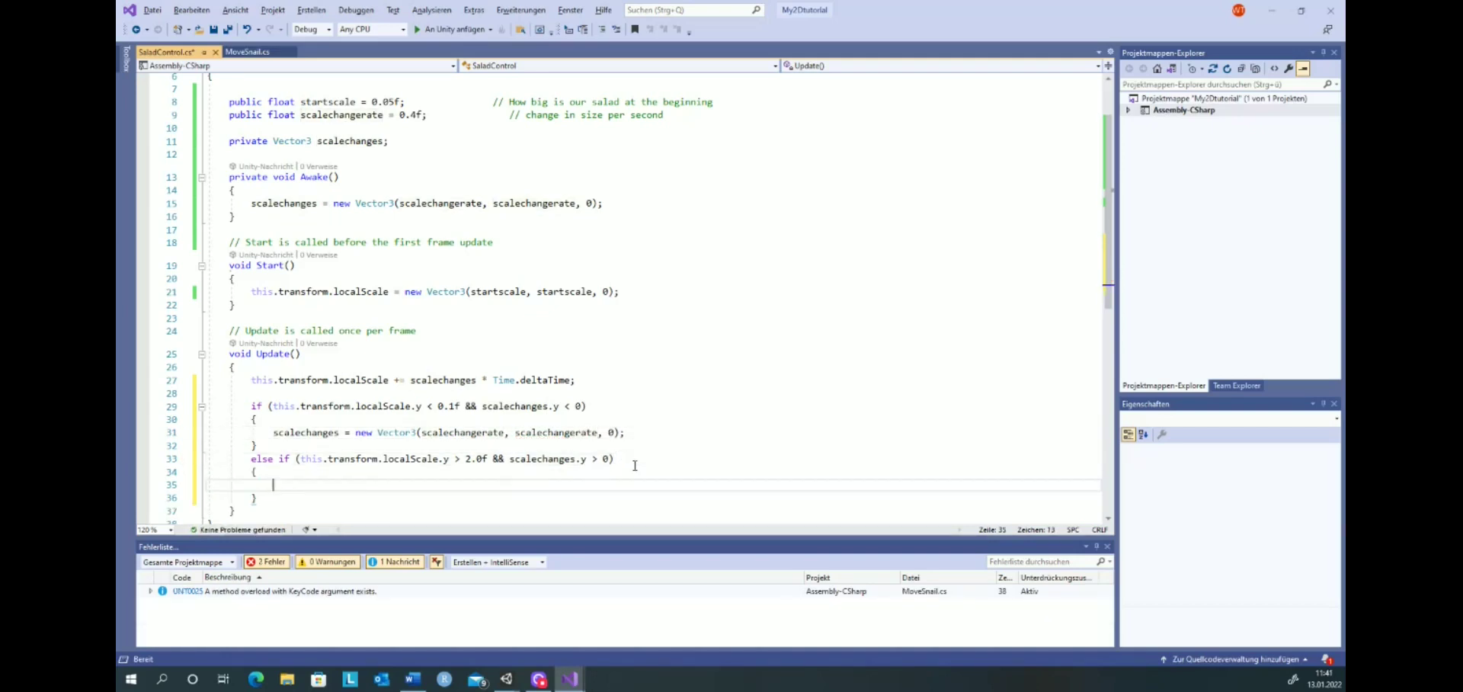
pyautogui.moveTo(273, 432); pyautogui.dragTo(646, 431)
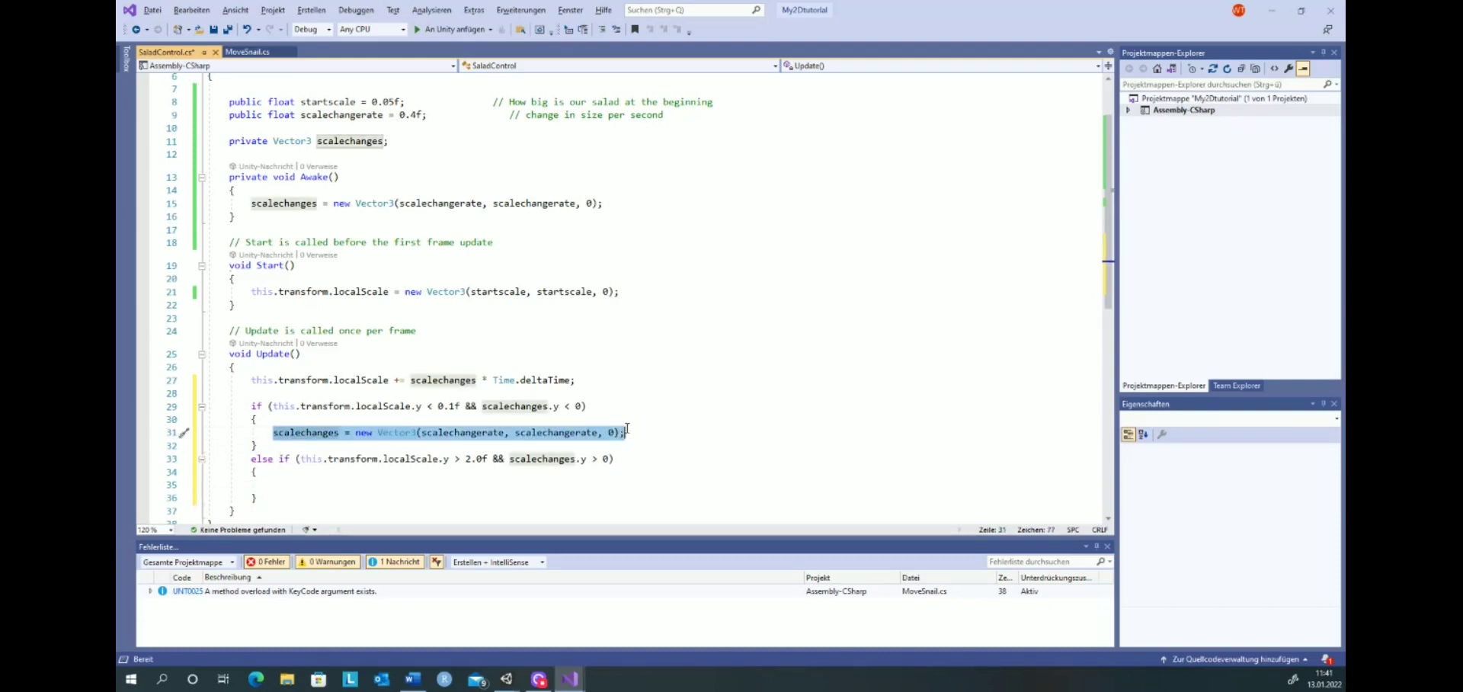
pyautogui.hotkey('ctrl', 'c')
pyautogui.click(281, 485)
pyautogui.hotkey('ctrl', 'v')
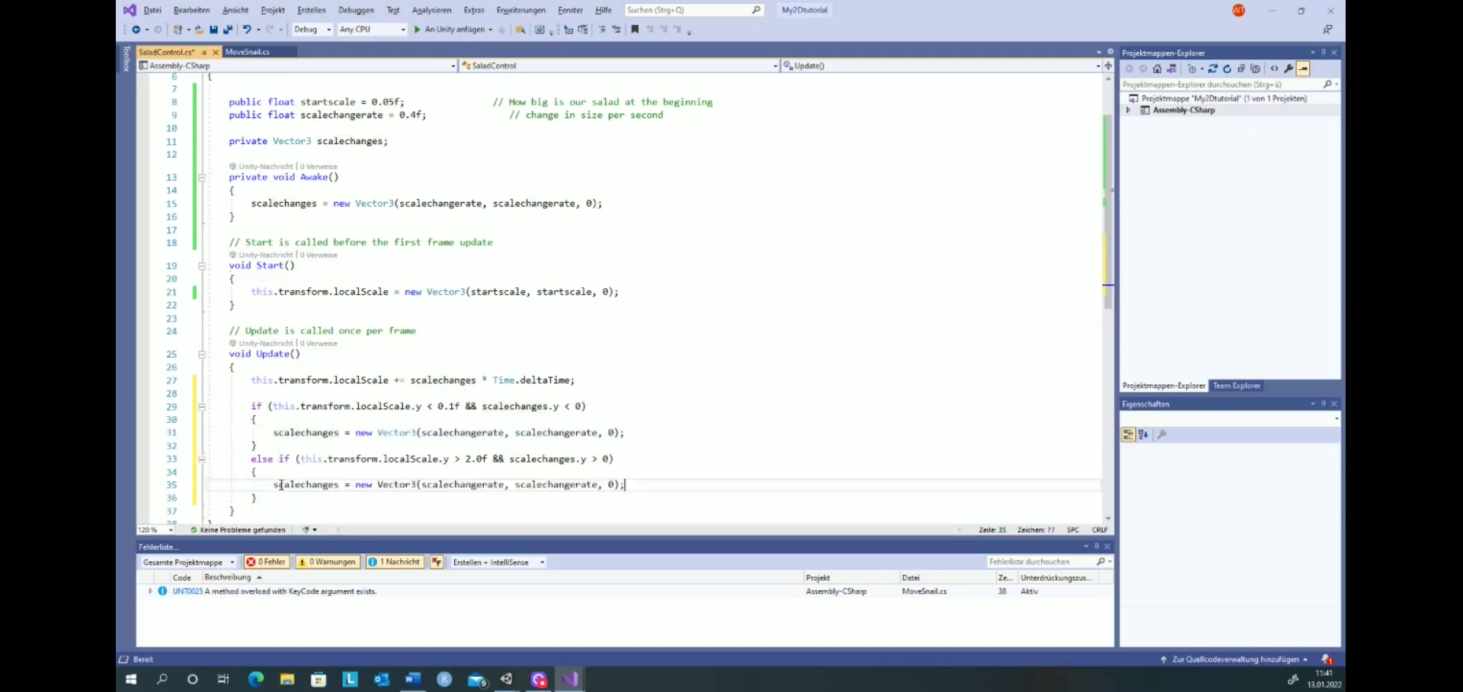
# Step: Negate both scalechangerate arguments in the pasted line and save SaladControl.cs
pyautogui.click(424, 485)
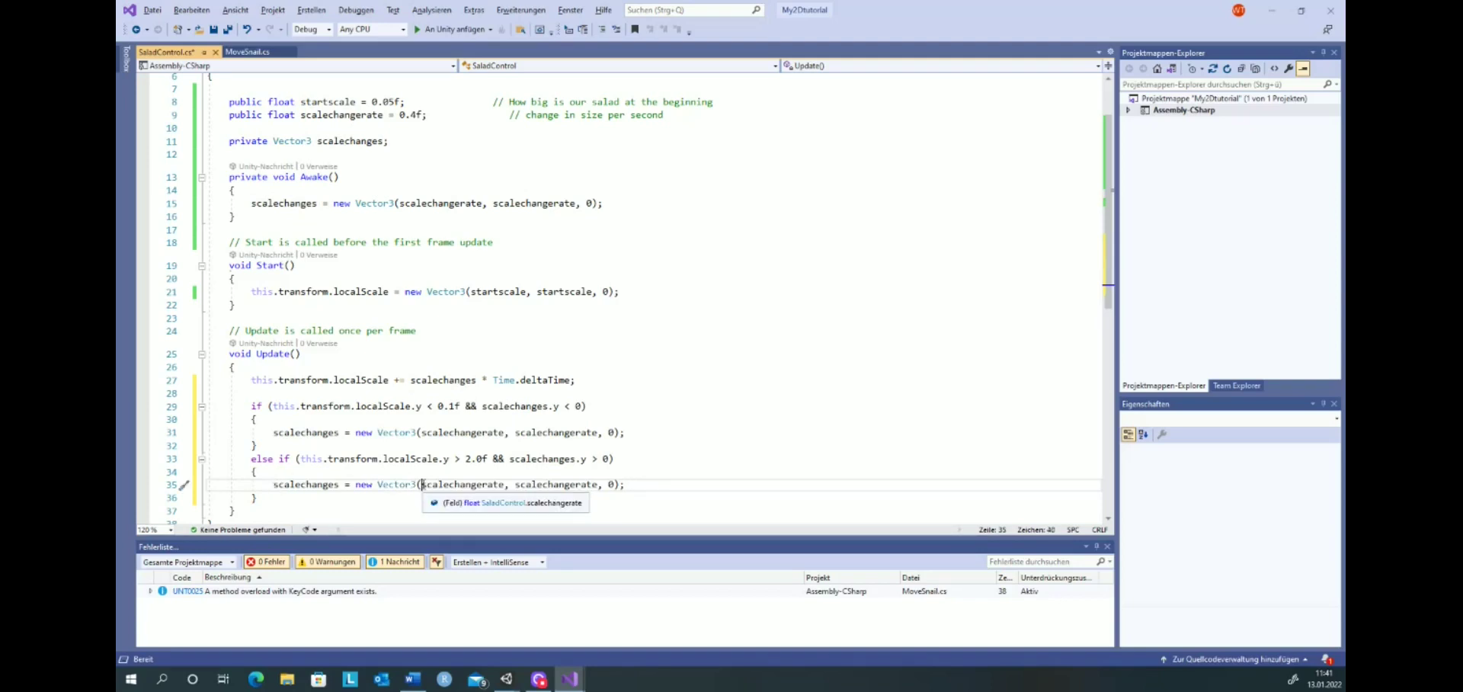
pyautogui.write('-')
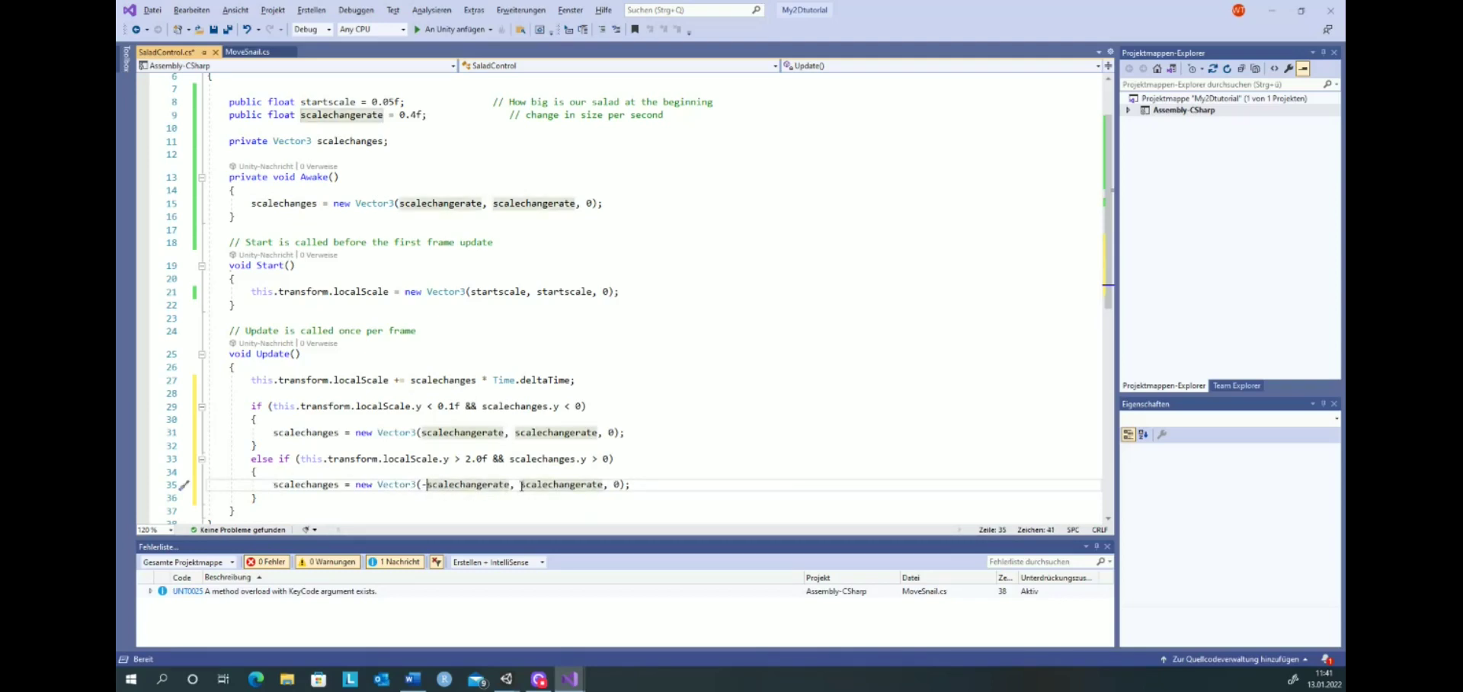
pyautogui.write('-')
pyautogui.click(638, 486)
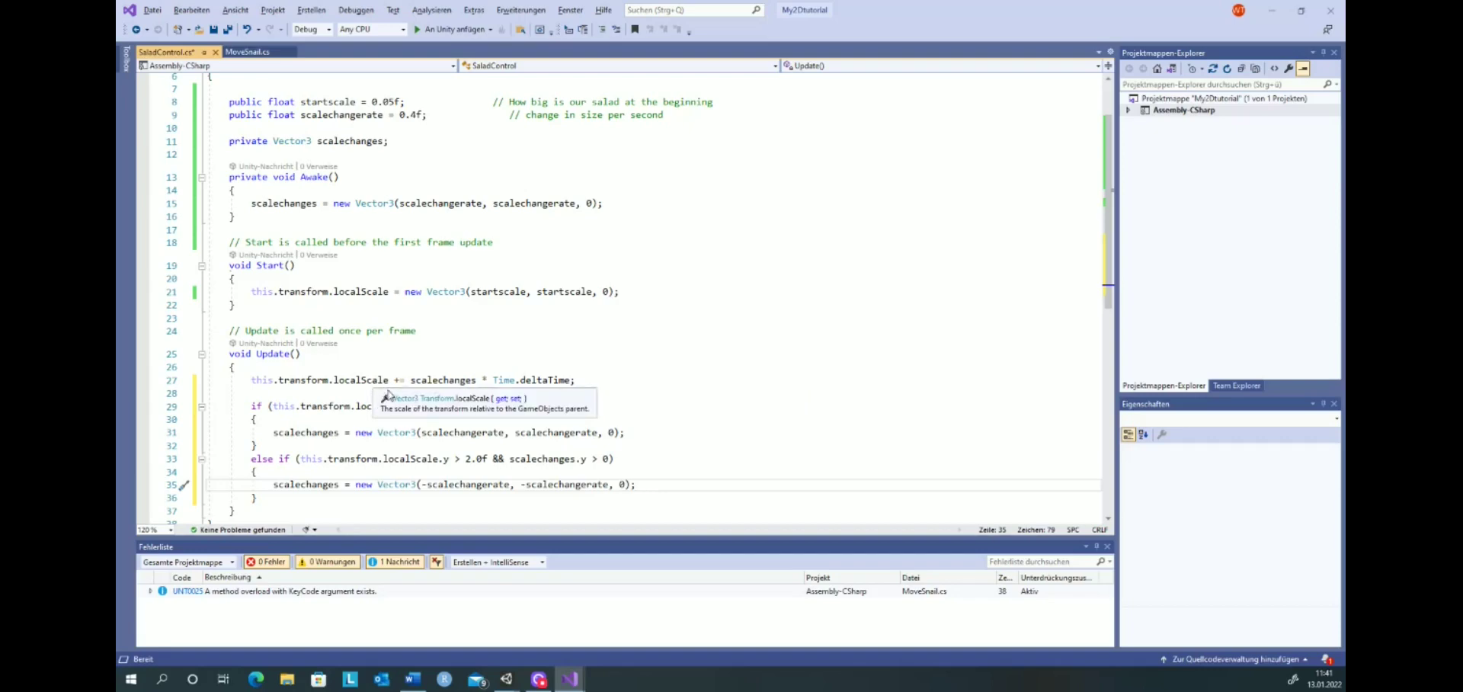
pyautogui.scroll(-2, 457, 438)
pyautogui.click(279, 425)
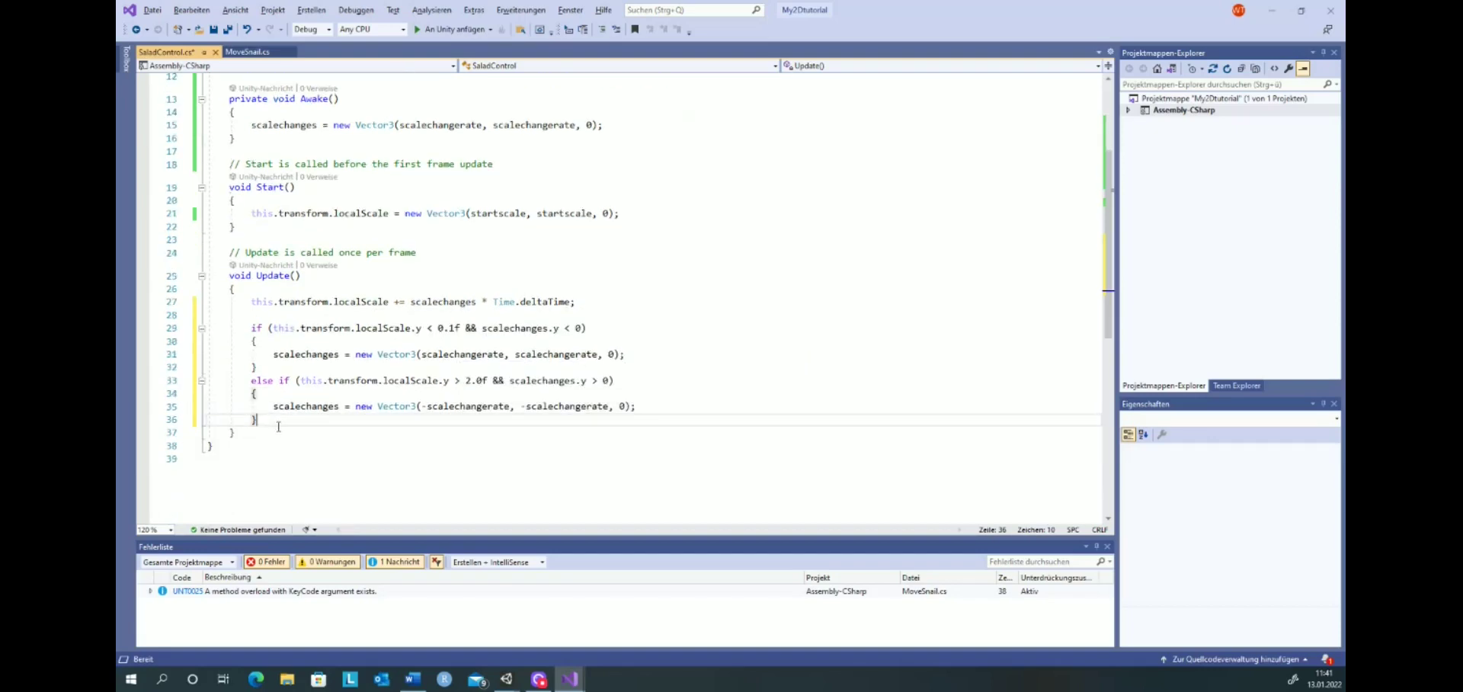
pyautogui.hotkey('ctrl', 's')
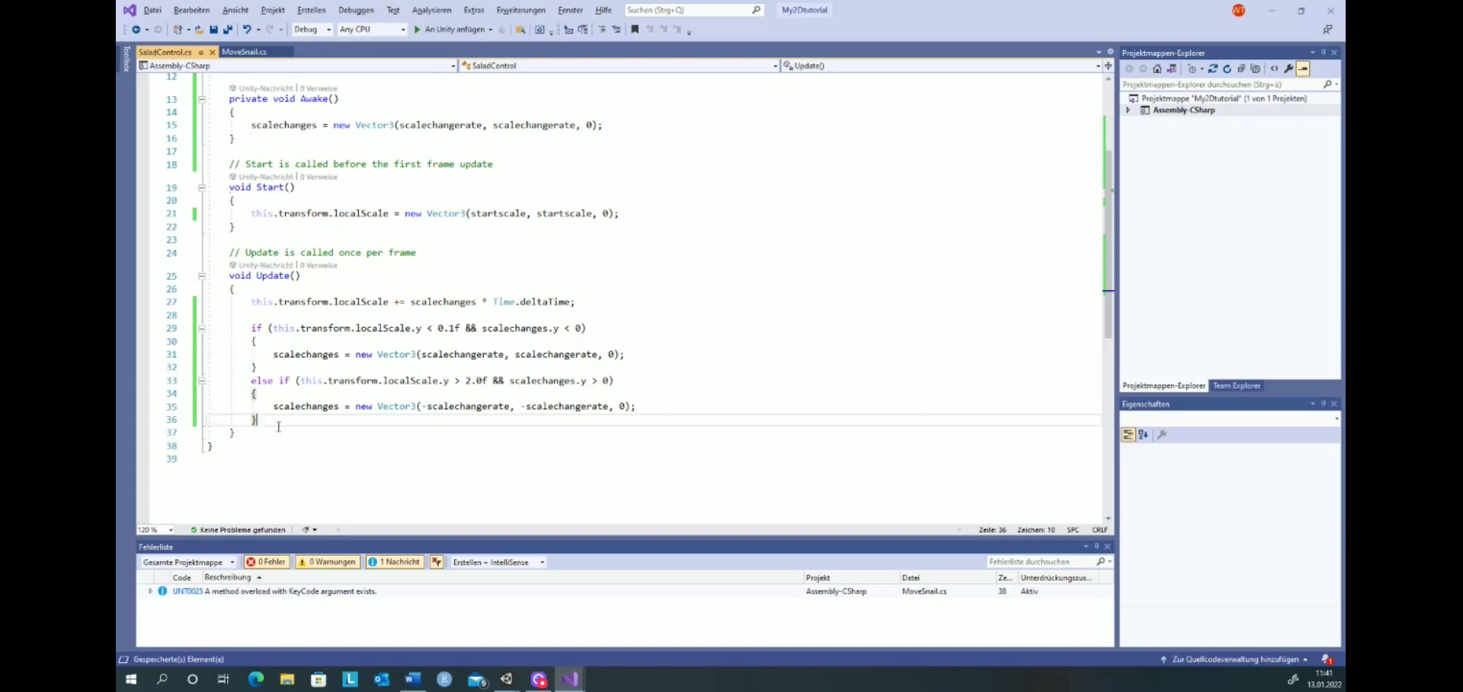
pyautogui.moveTo(293, 331)
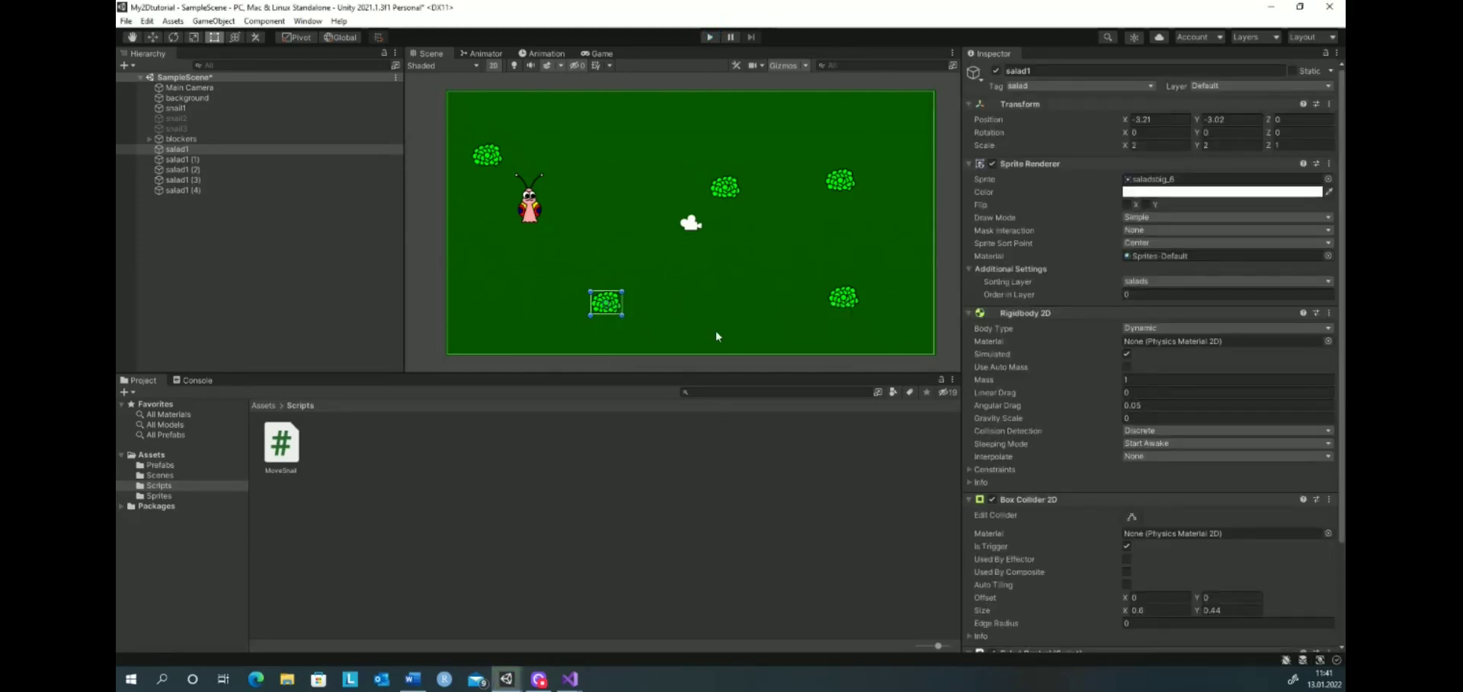
# Step: In Play mode, steer the snail with arrow keys to eat salads and watch them respawn small and pulse, then stop
pyautogui.click(708, 38)
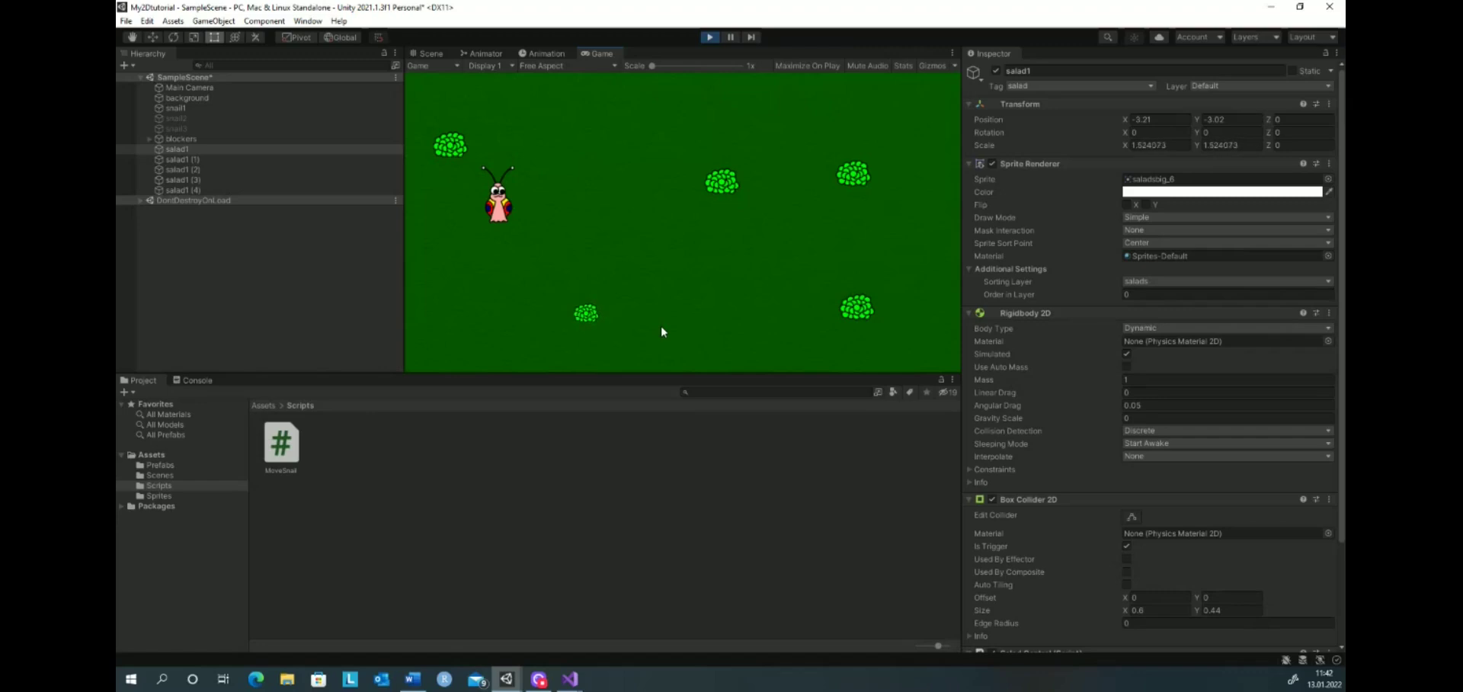
pyautogui.press('Down')
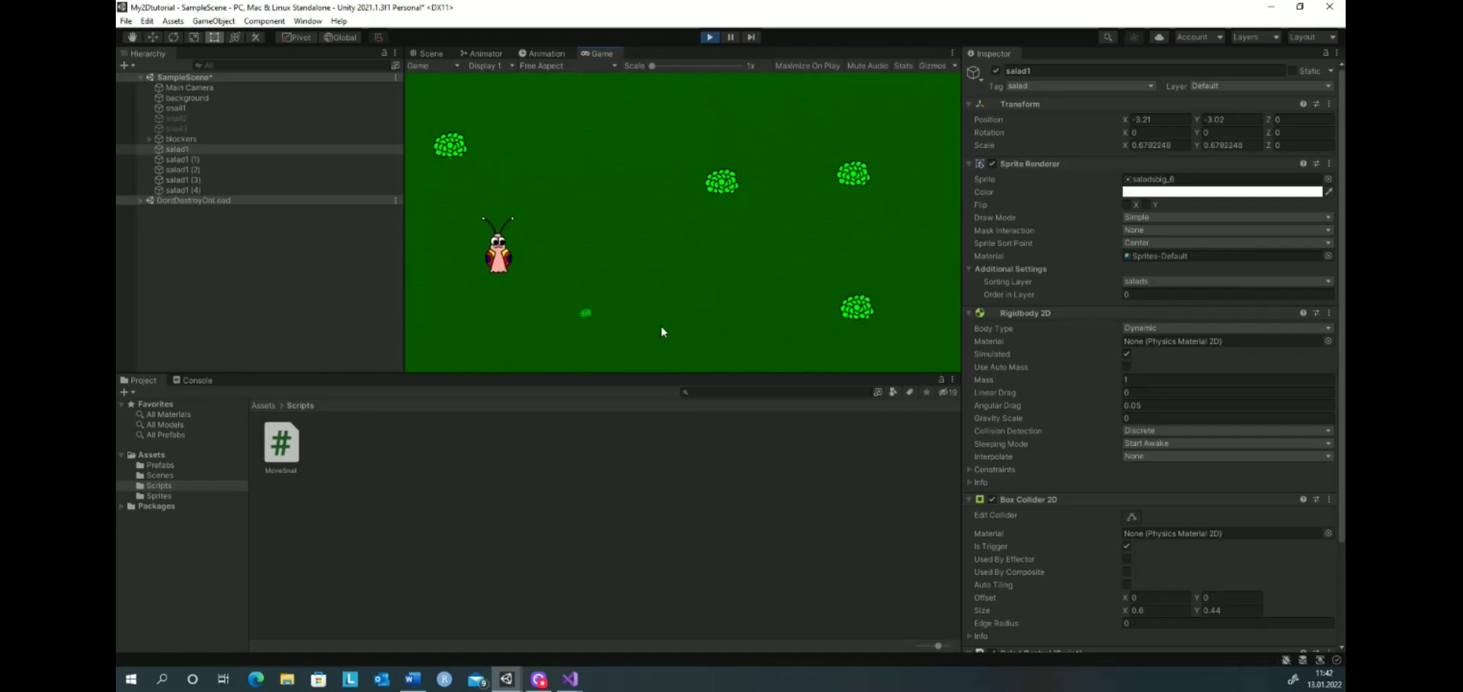
pyautogui.press('Right')
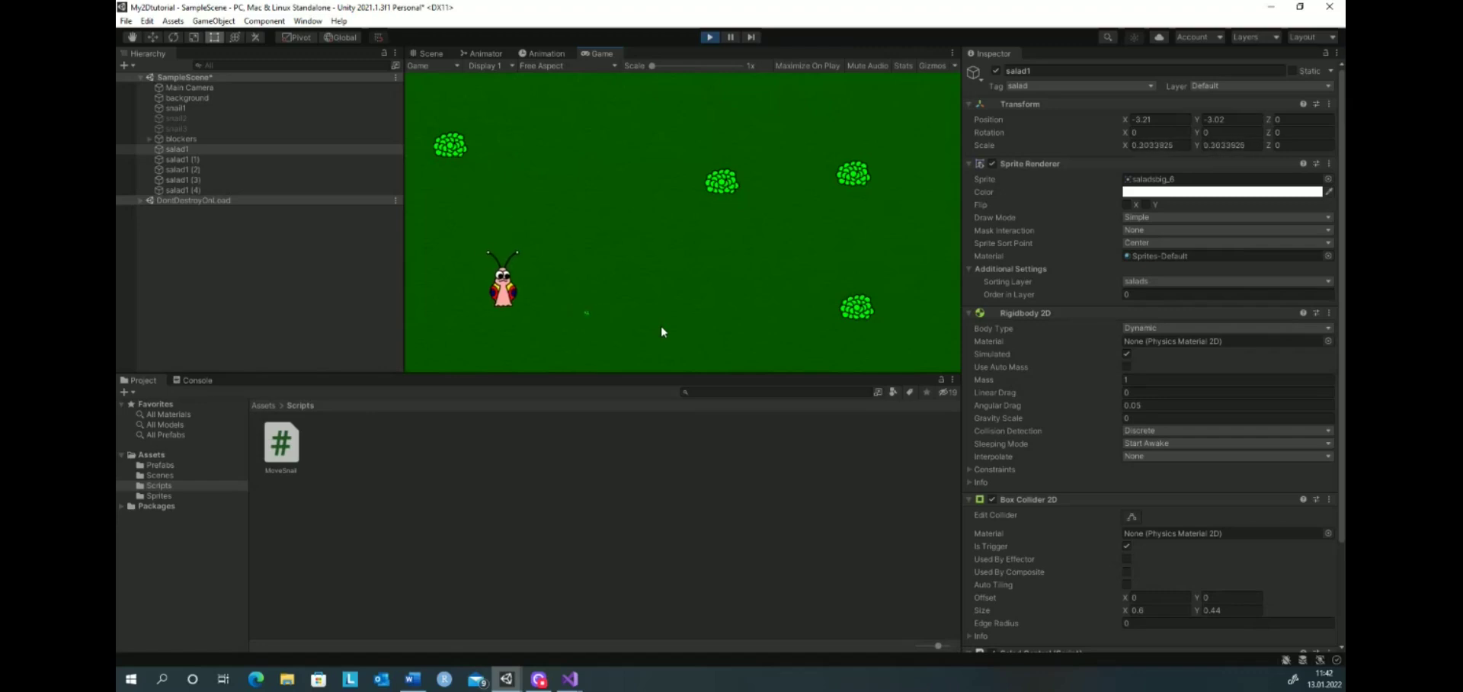
pyautogui.press('Down')
pyautogui.press('Right')
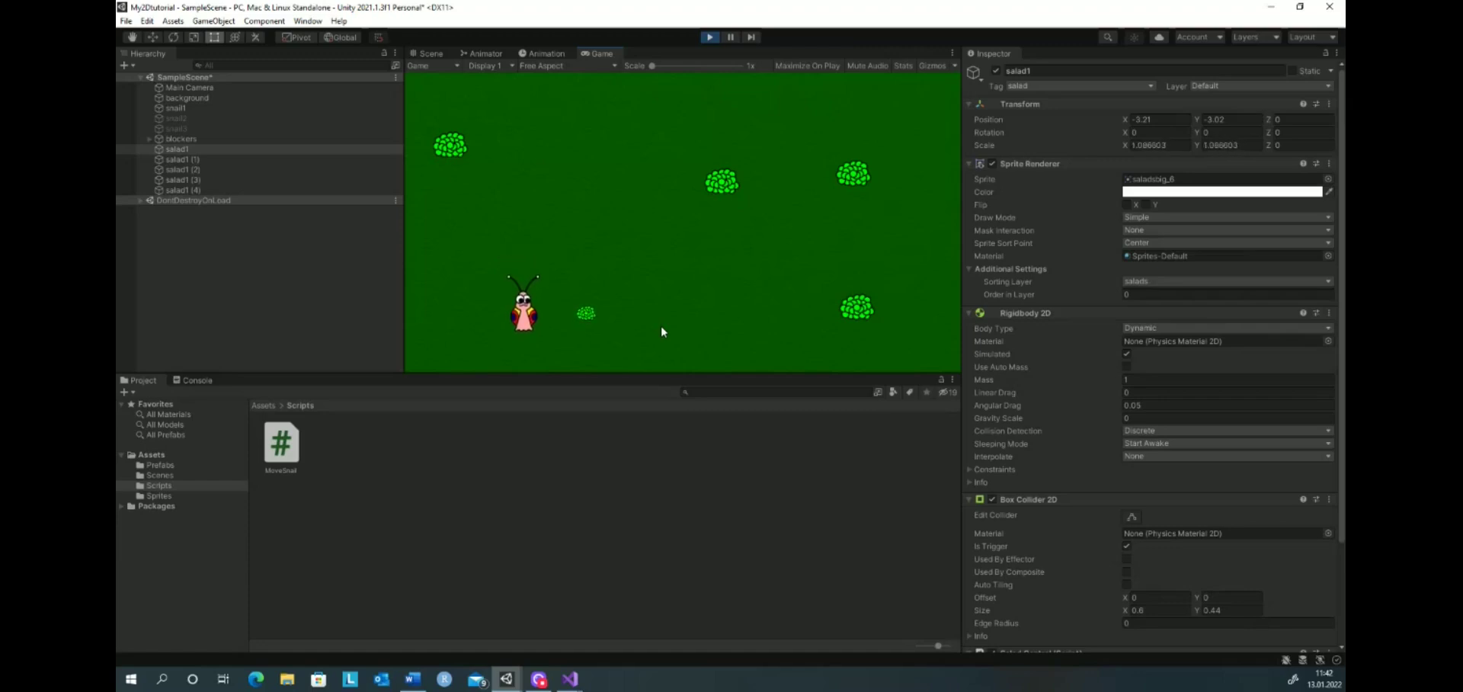
pyautogui.press('Up')
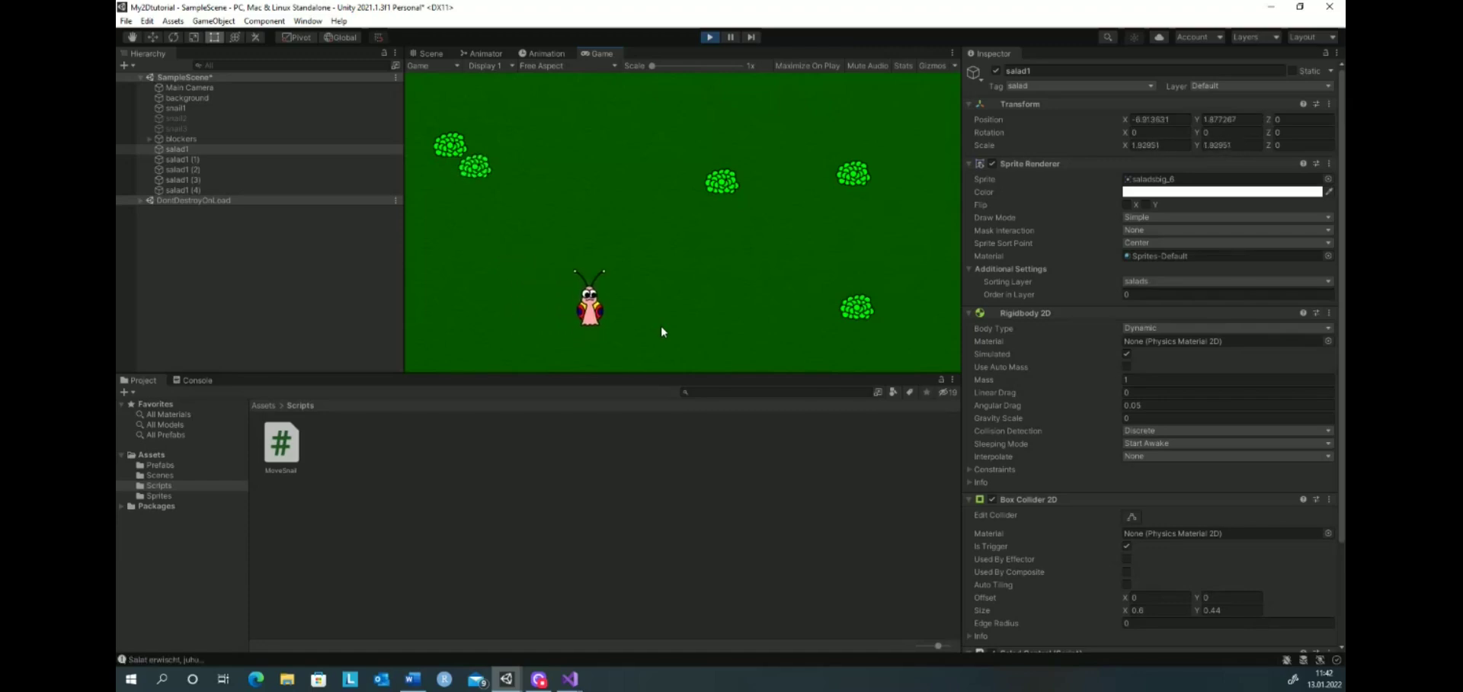
pyautogui.press('Left')
pyautogui.press('Up')
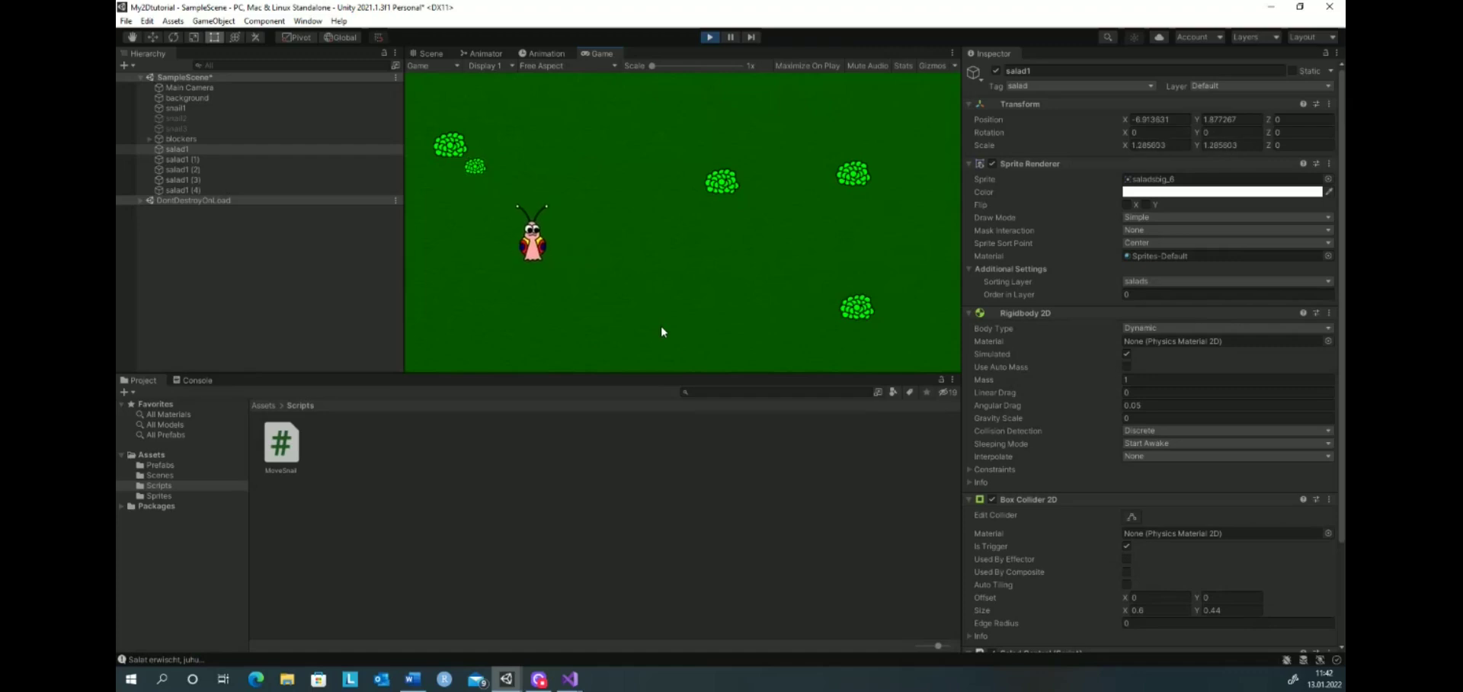
pyautogui.press('Left')
pyautogui.press('Up')
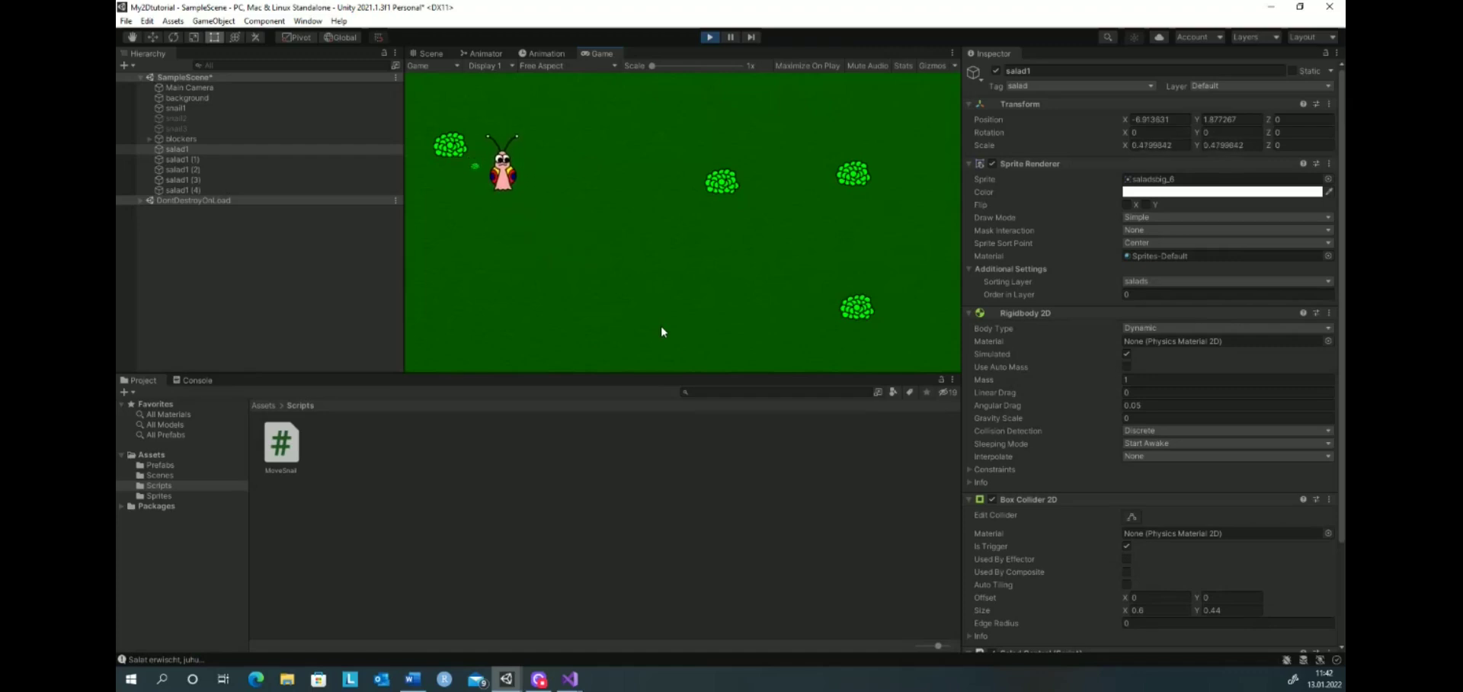
pyautogui.press('Right')
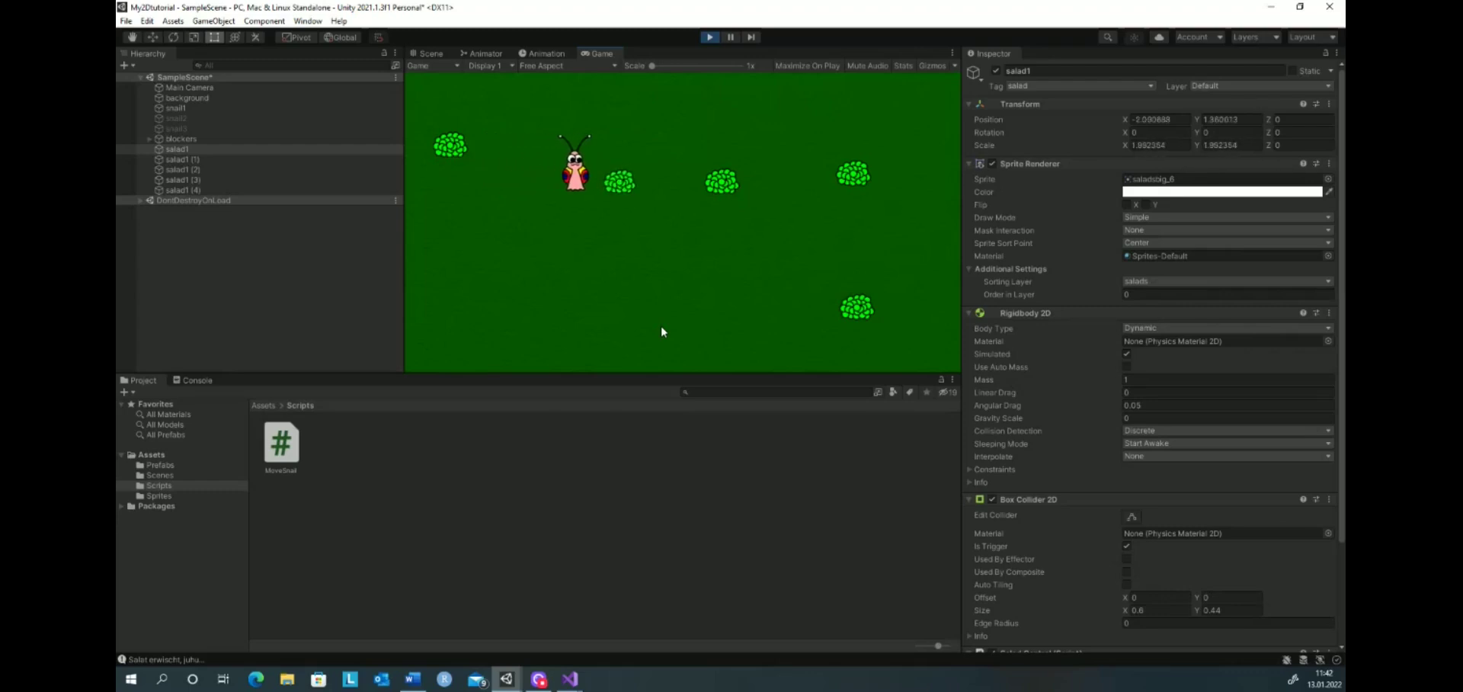
pyautogui.press('Right')
pyautogui.press('Right')
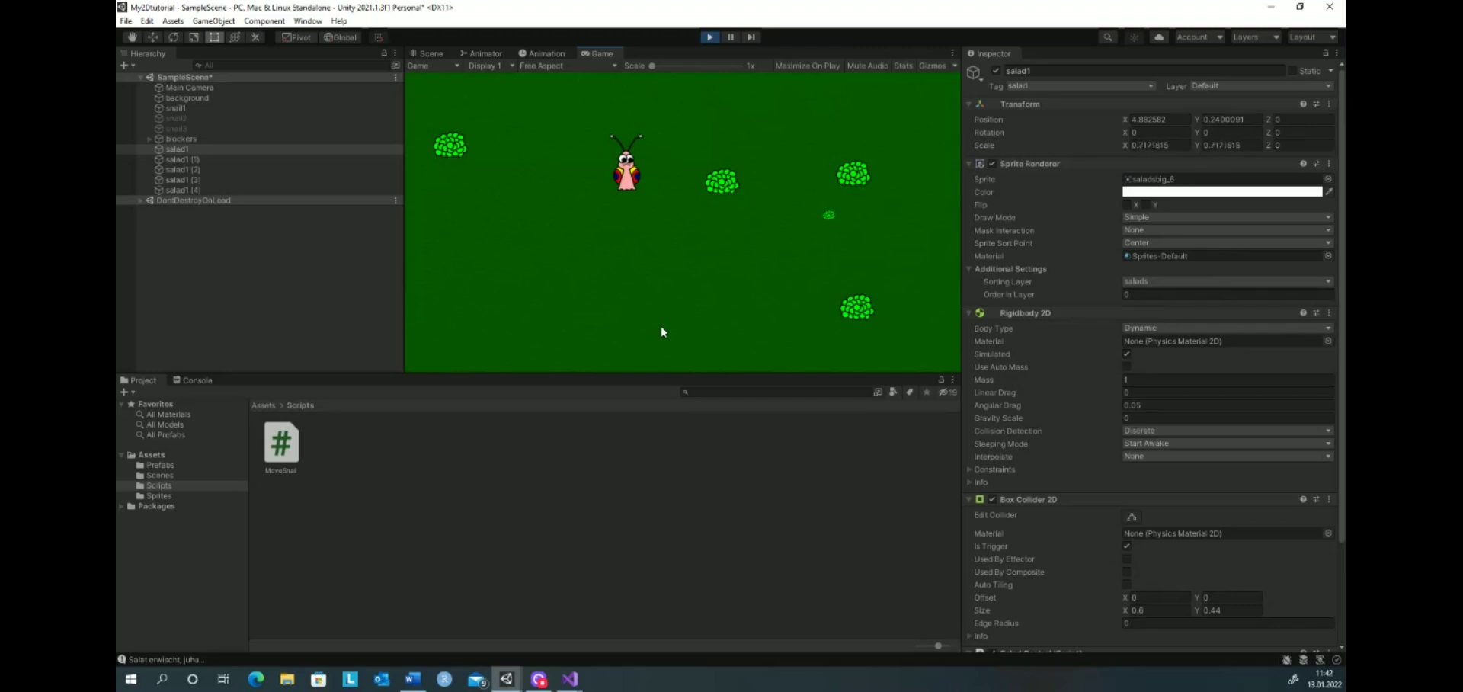
pyautogui.click(709, 38)
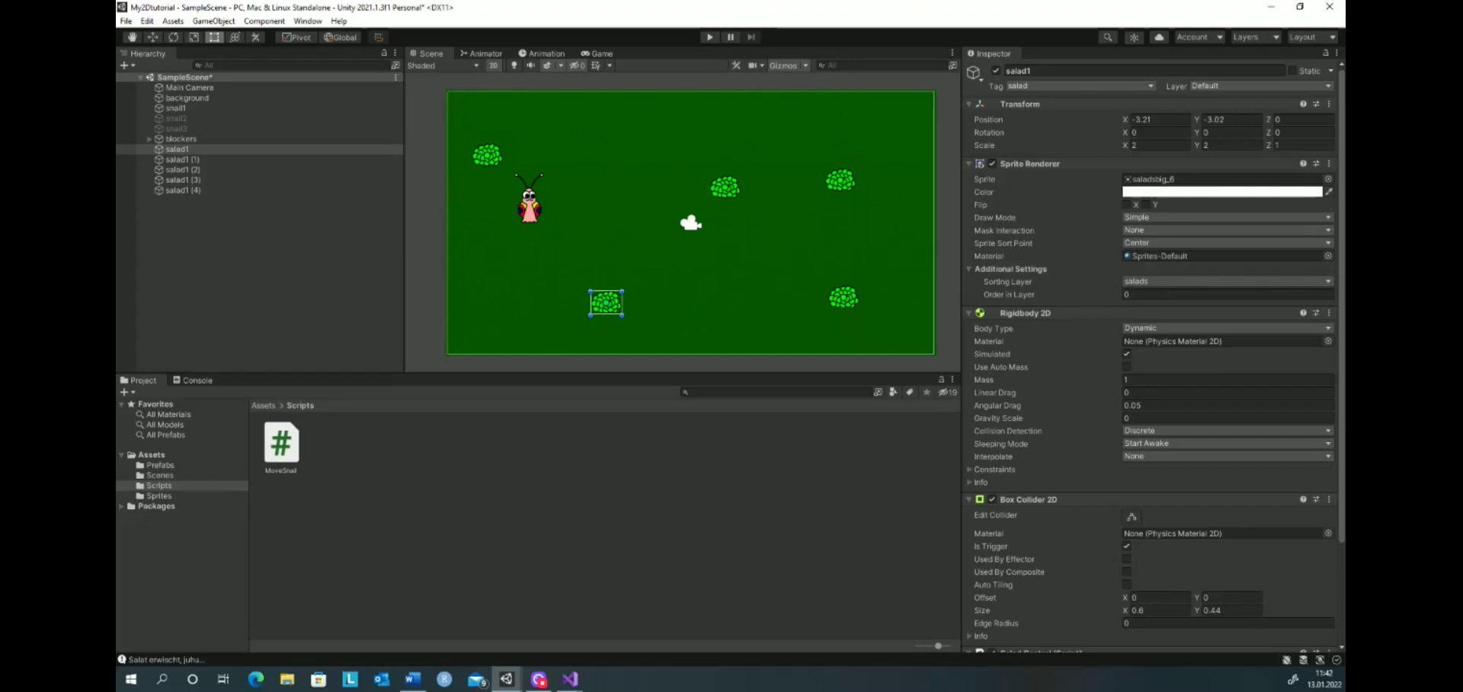
# Step: Switch back to Visual Studio and bring up the MoveSnail.cs script
pyautogui.hotkey('alt', 'Tab')
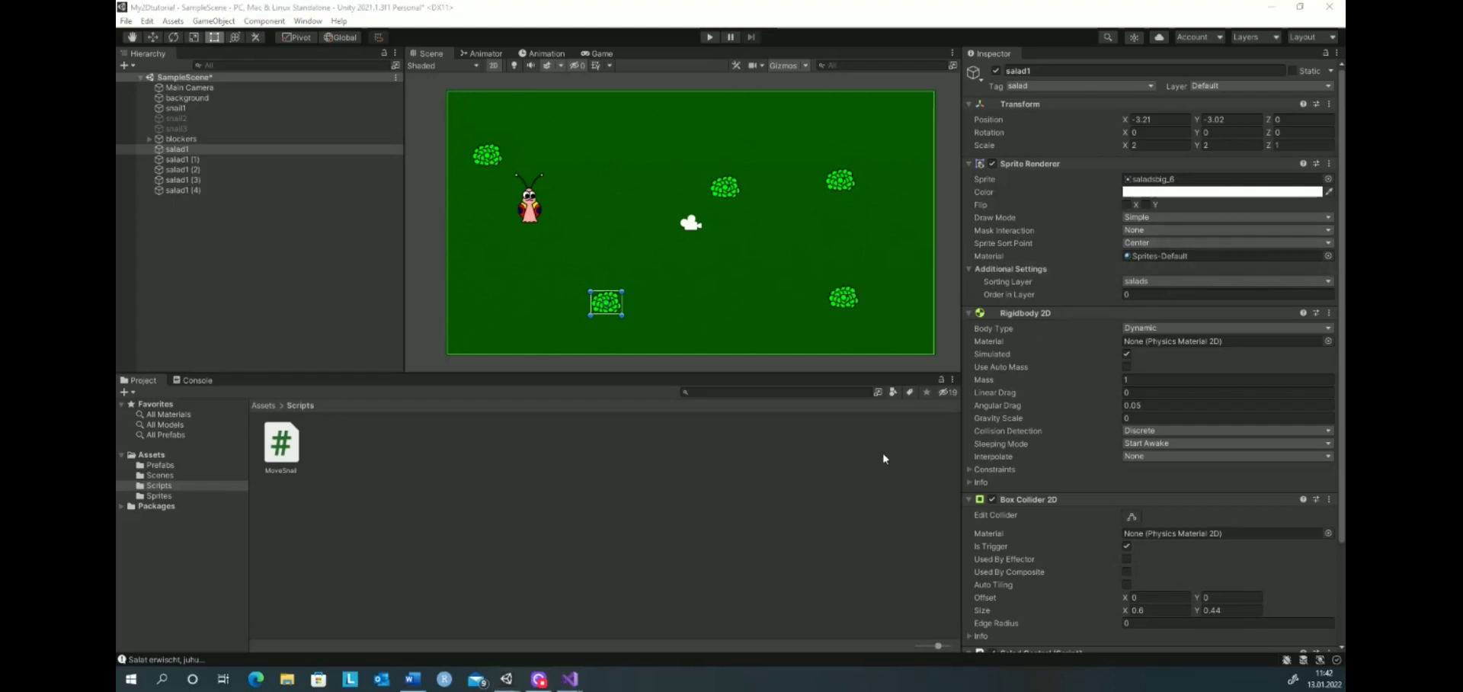
pyautogui.hotkey('alt', 'Tab')
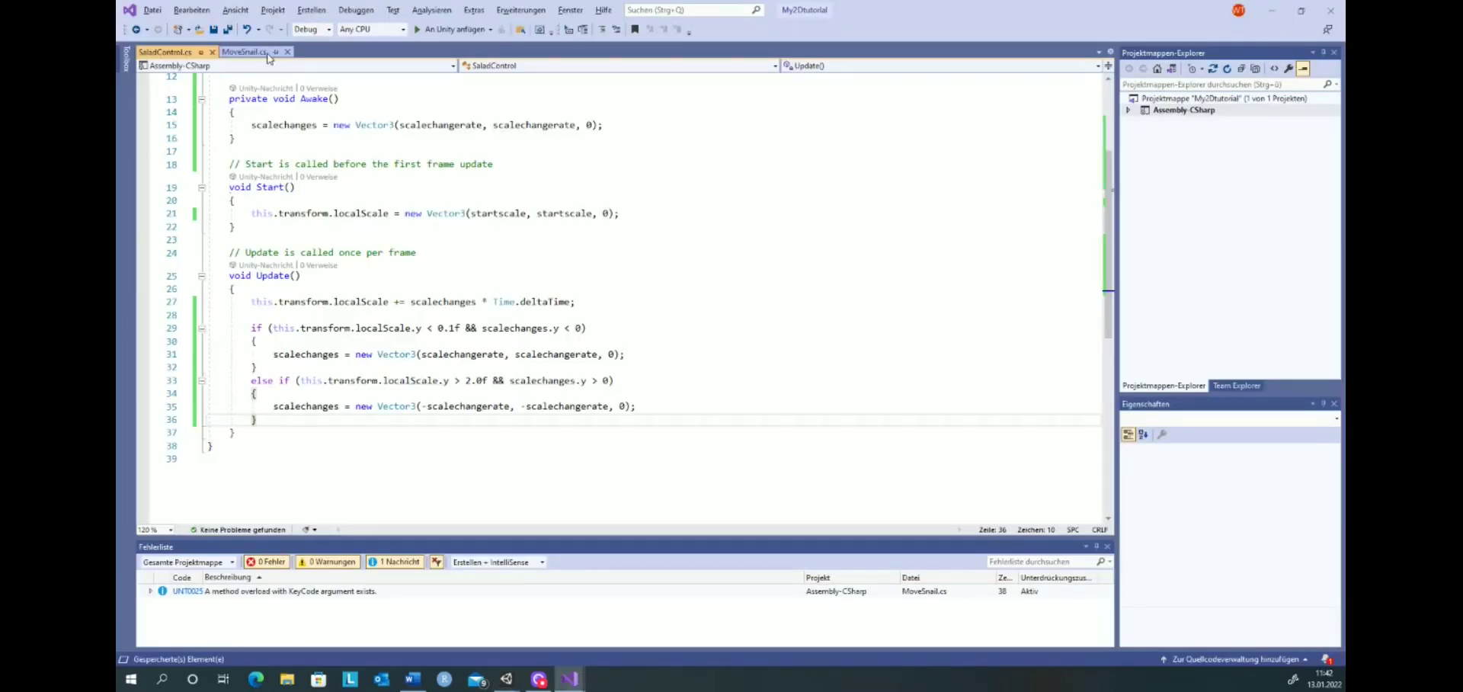
pyautogui.click(241, 52)
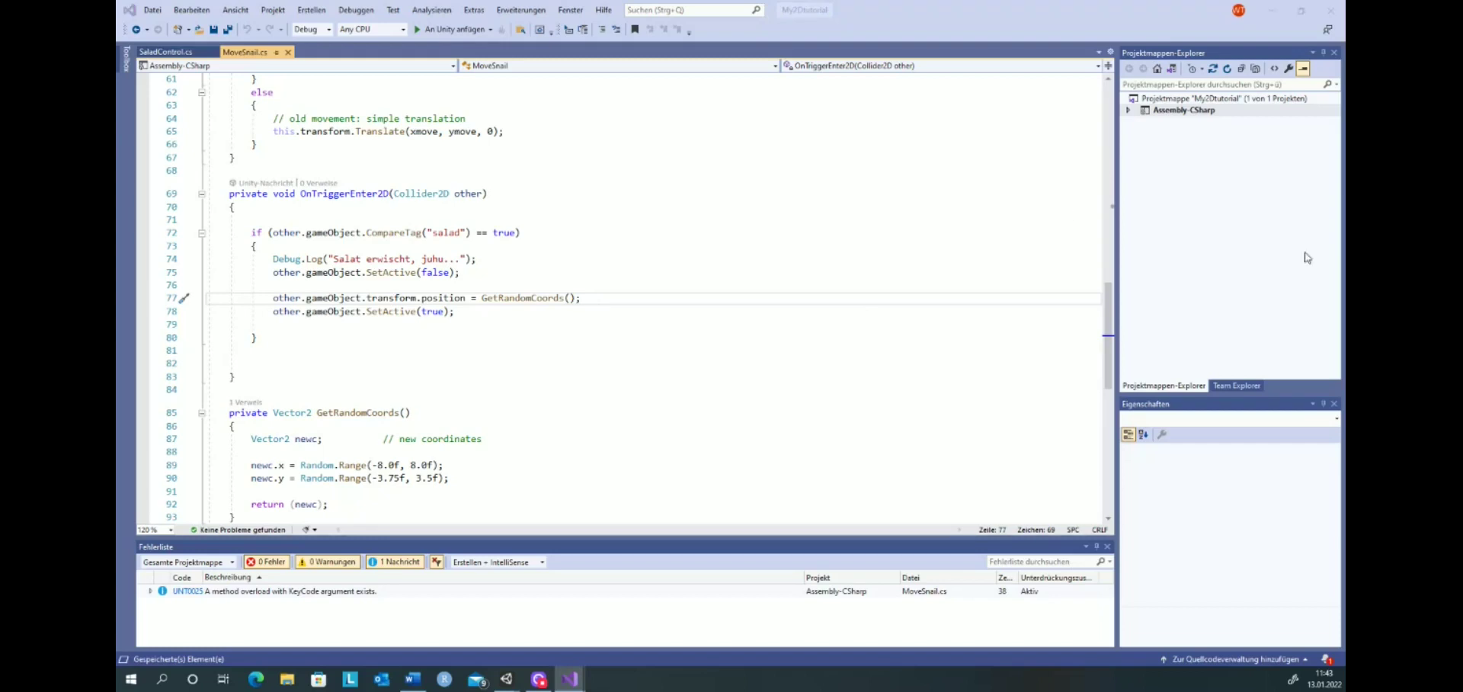
# Step: After line 77's position assignment, add other.gameObject.transform.localScale = new Vector3(0.05f, 0.05f, 0); and save
pyautogui.scroll(-5, 506, 386)
pyautogui.scroll(7, 507, 385)
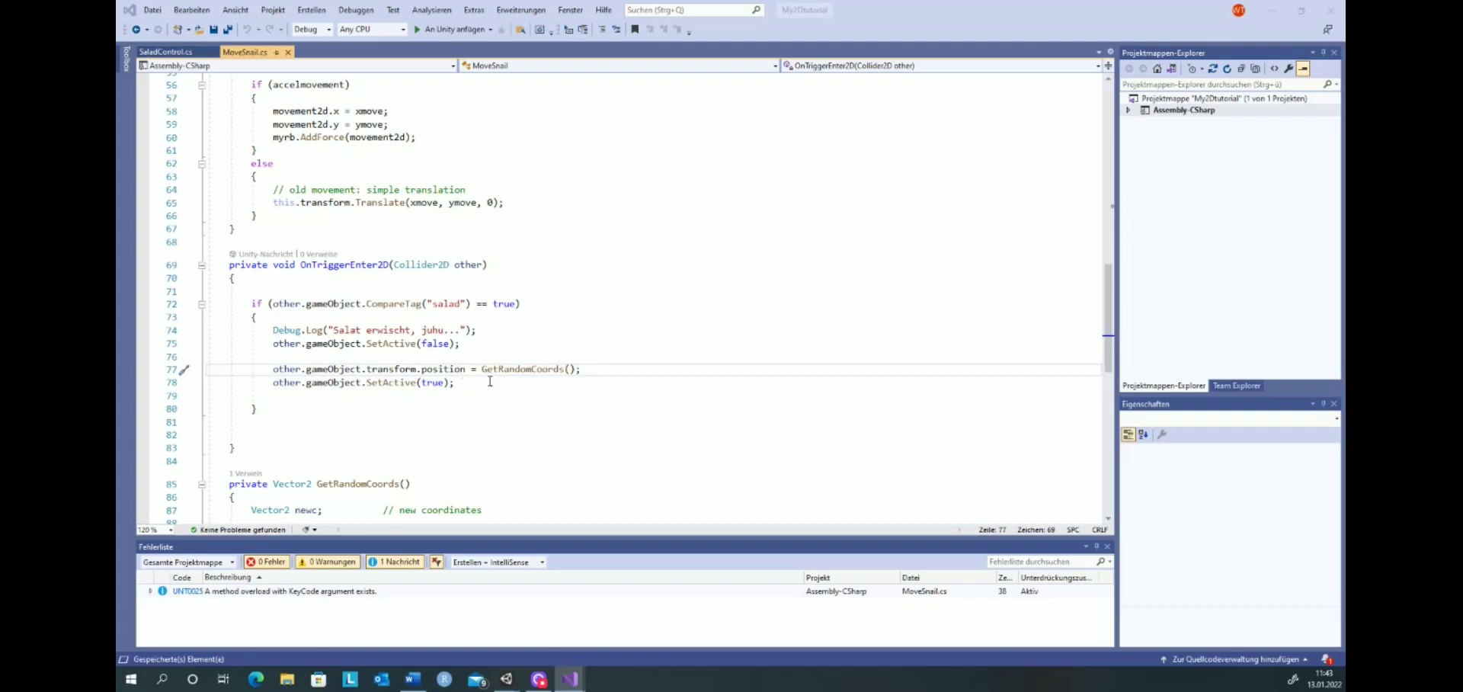
pyautogui.click(595, 370)
pyautogui.press('Return')
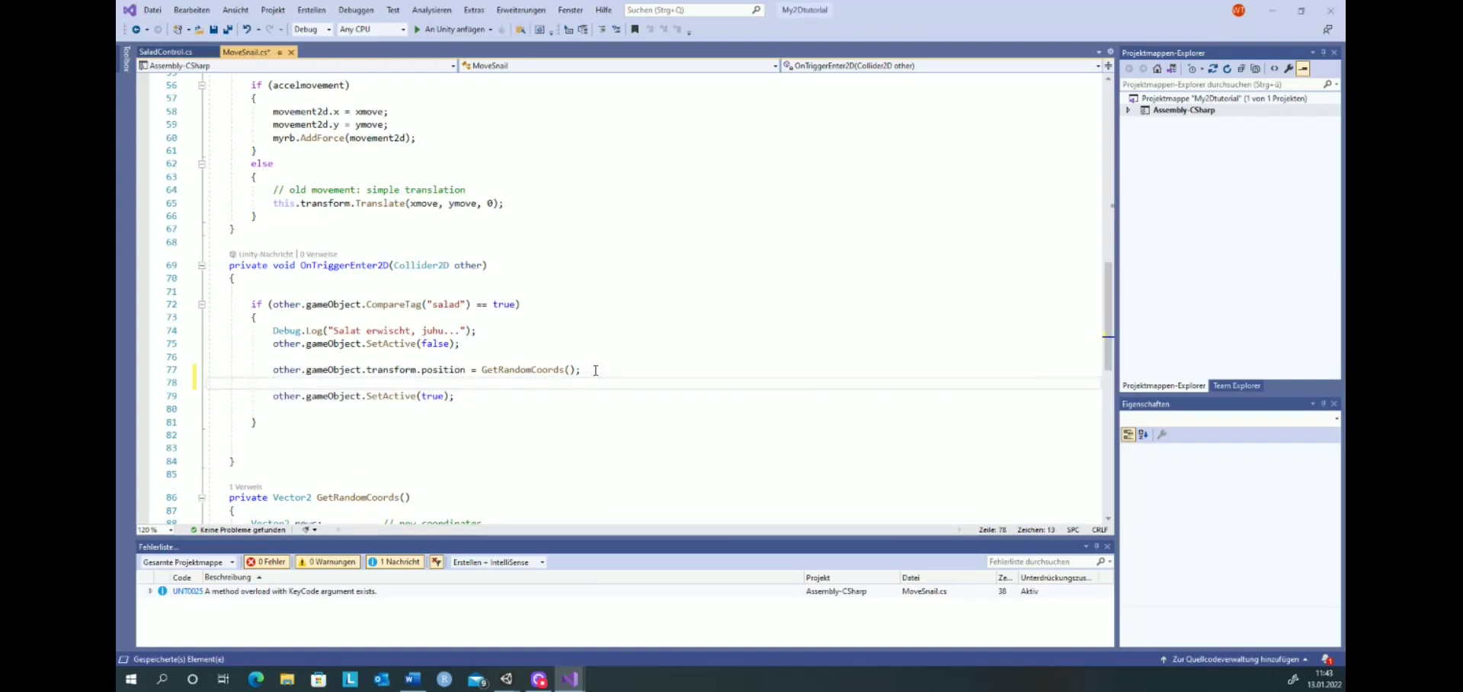
pyautogui.write('o')
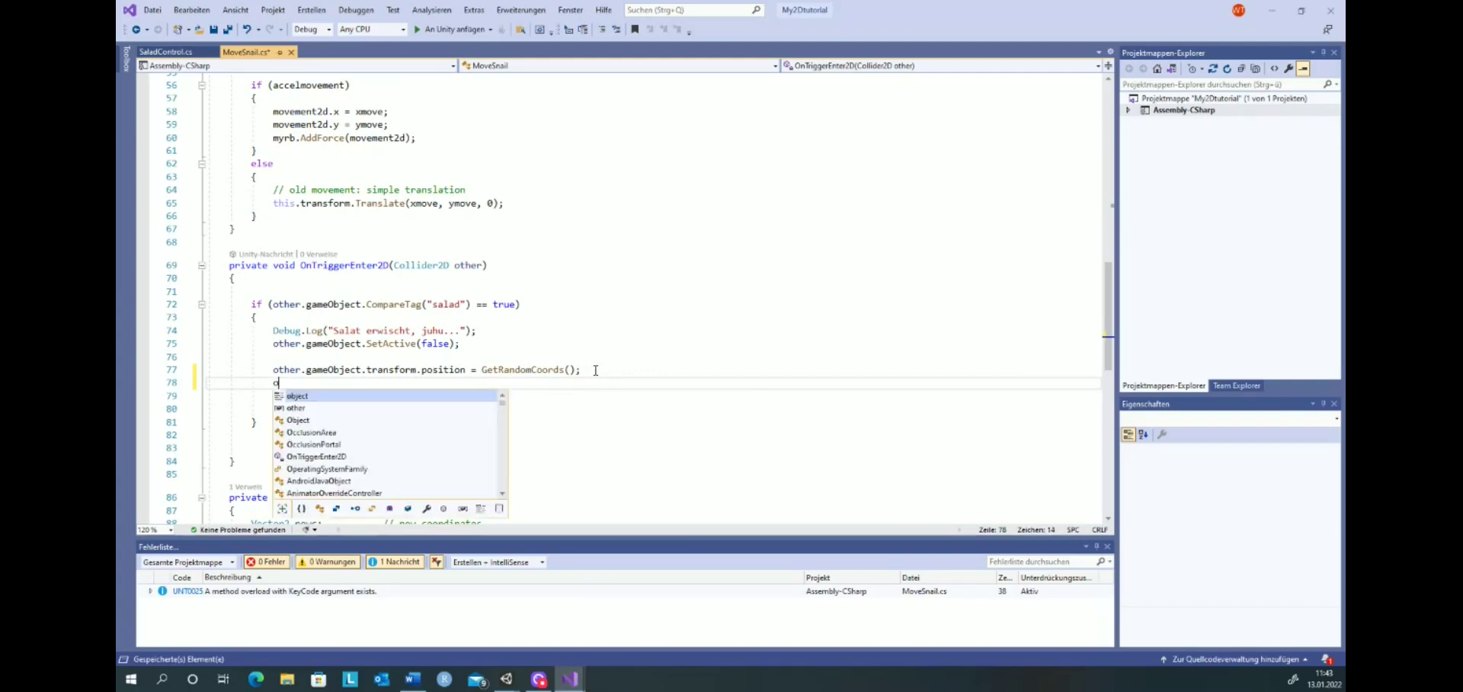
pyautogui.write('ther.')
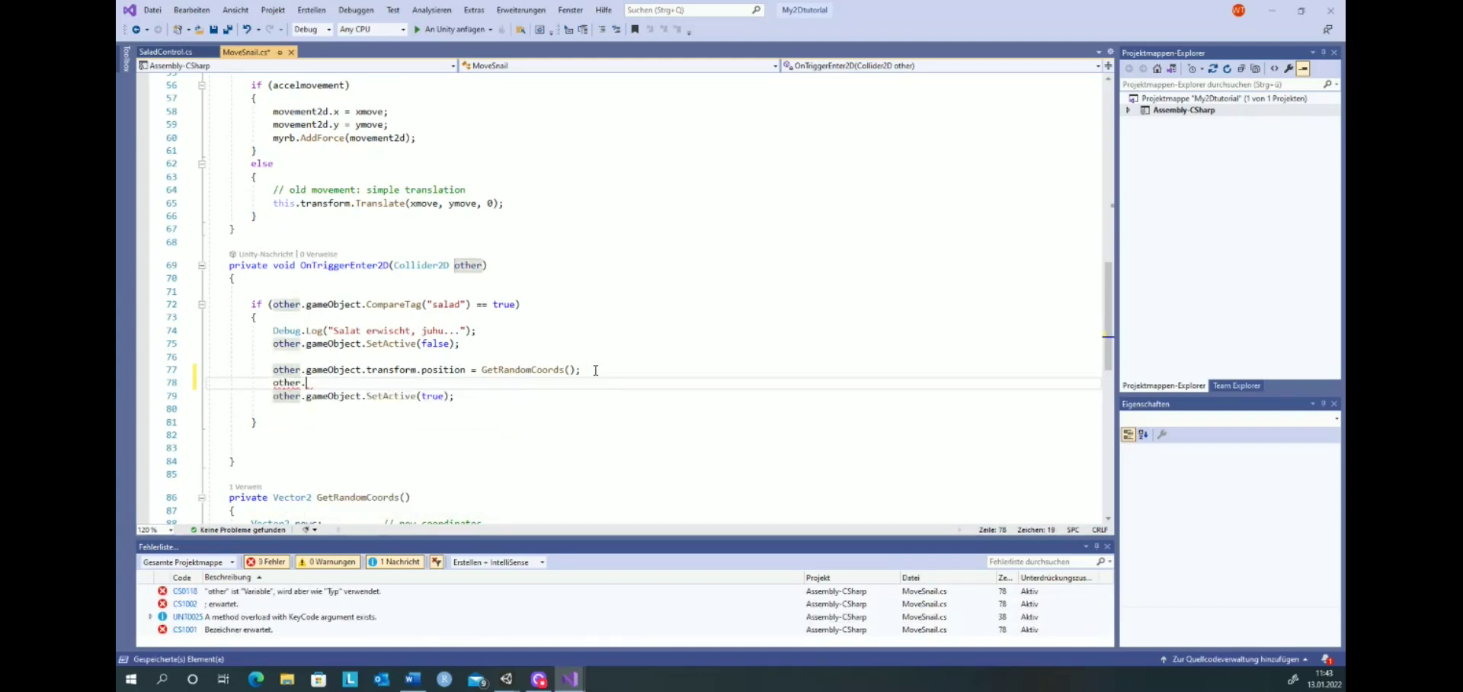
pyautogui.write('gameObj')
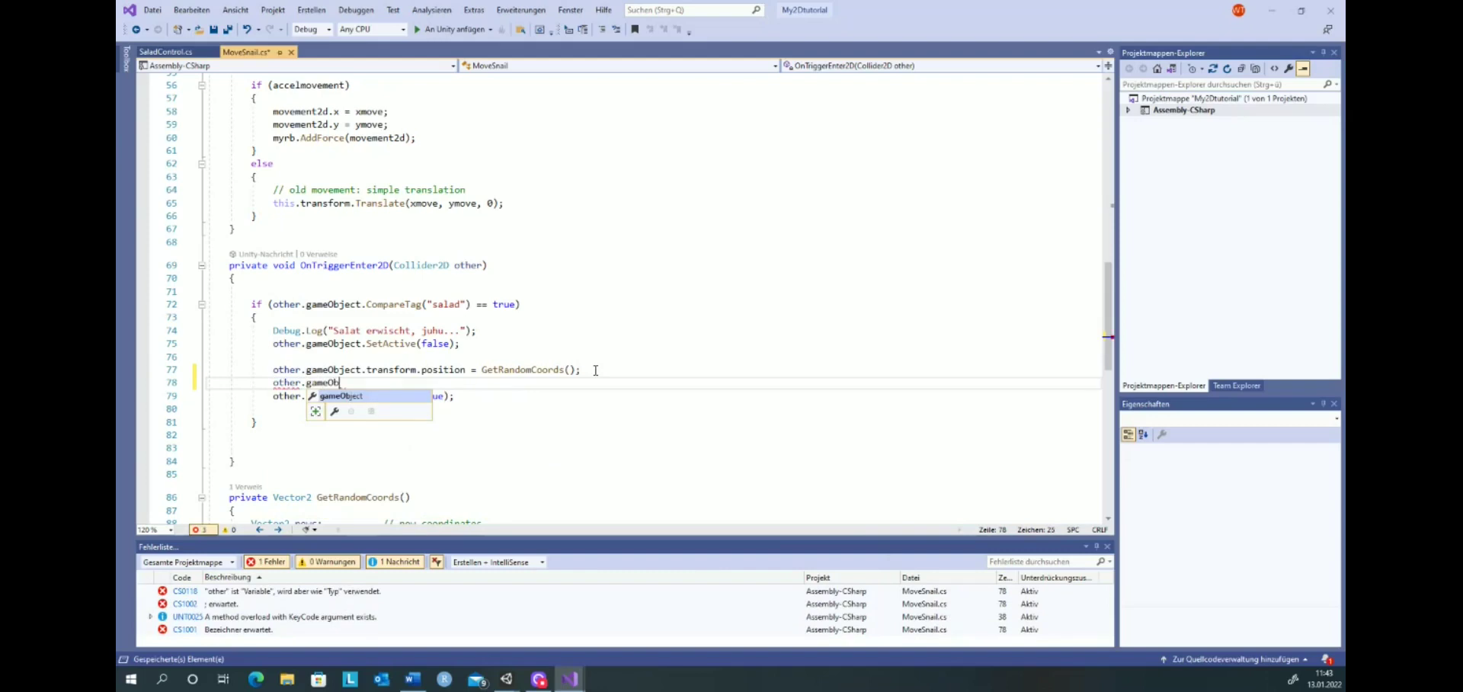
pyautogui.write('ect')
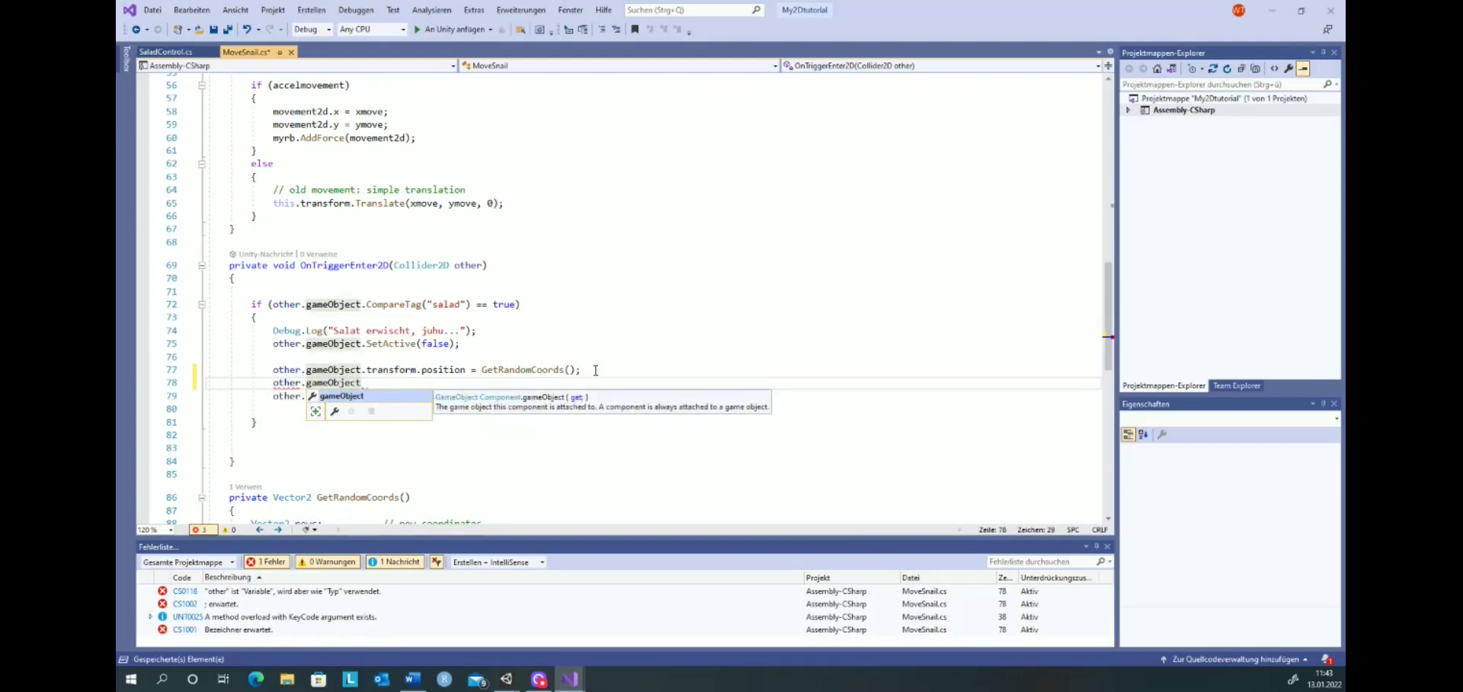
pyautogui.write('.tran')
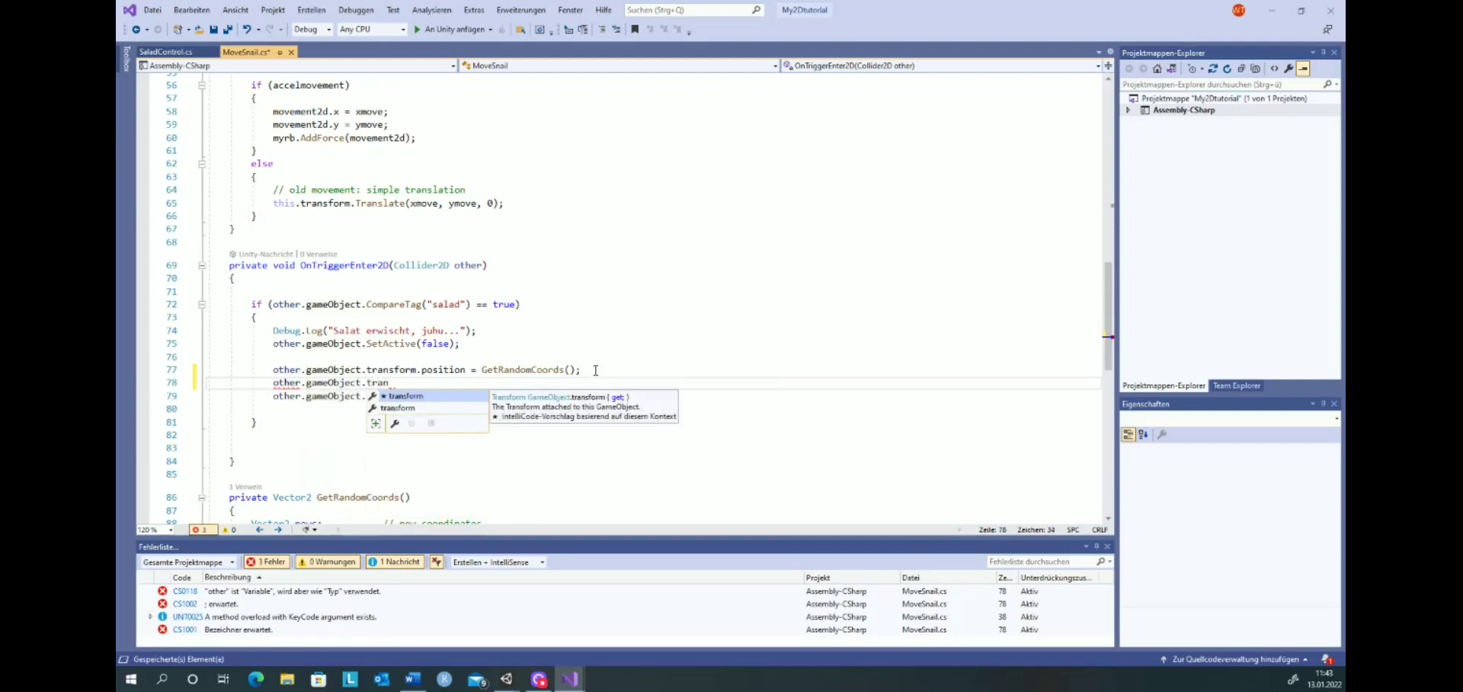
pyautogui.press('Tab')
pyautogui.write('.')
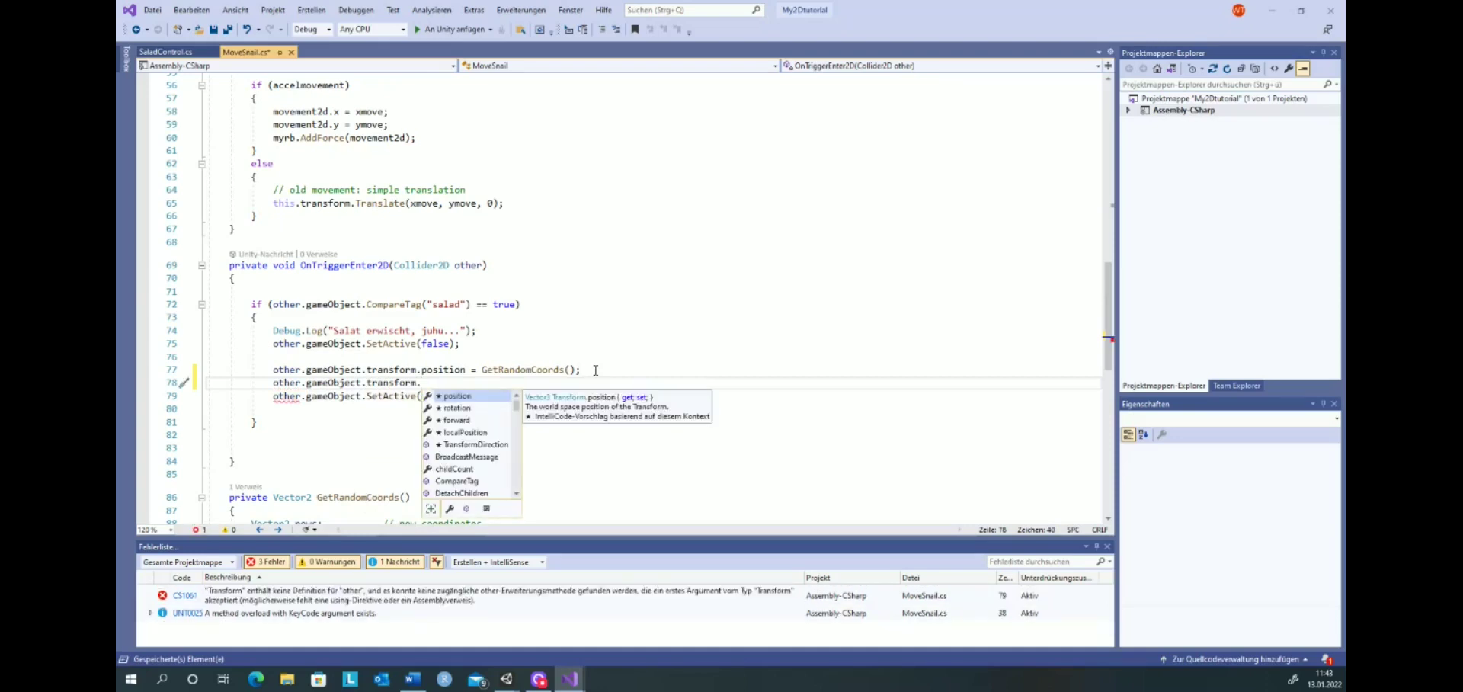
pyautogui.write('loca')
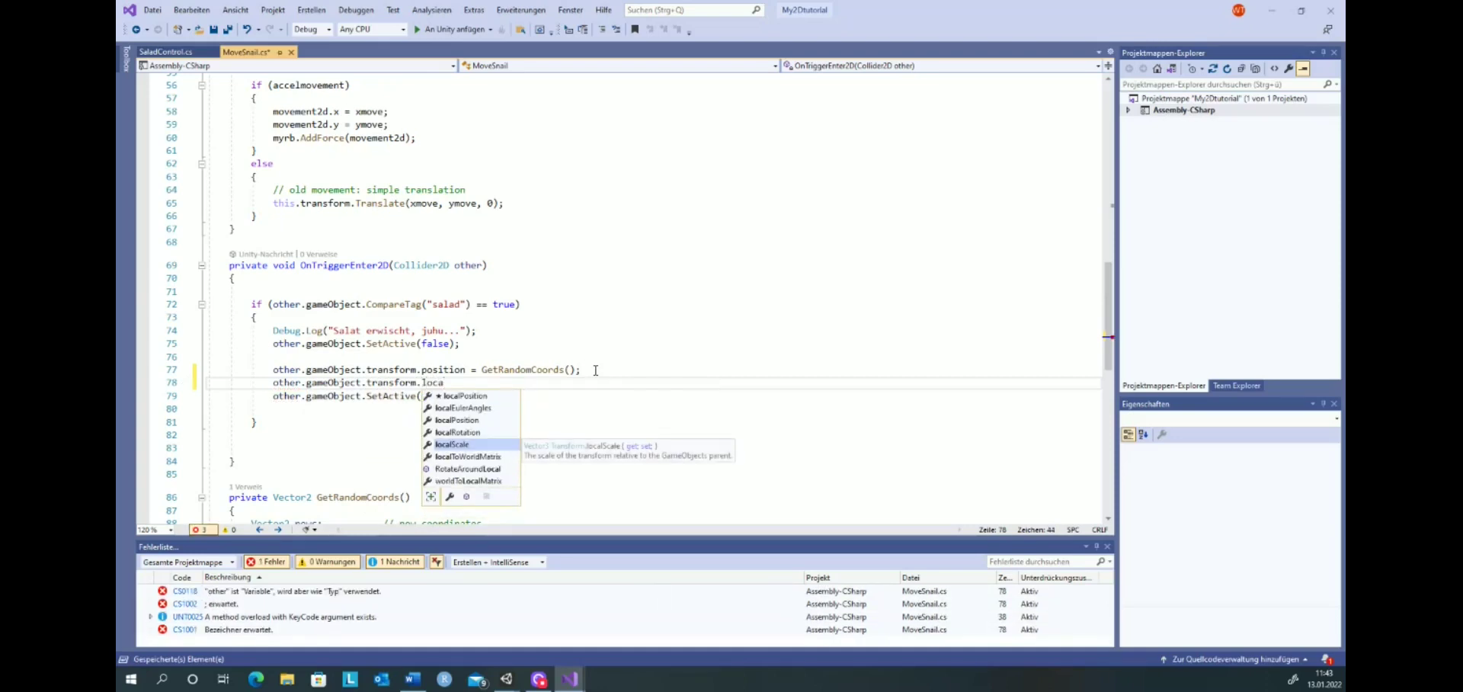
pyautogui.press('Tab')
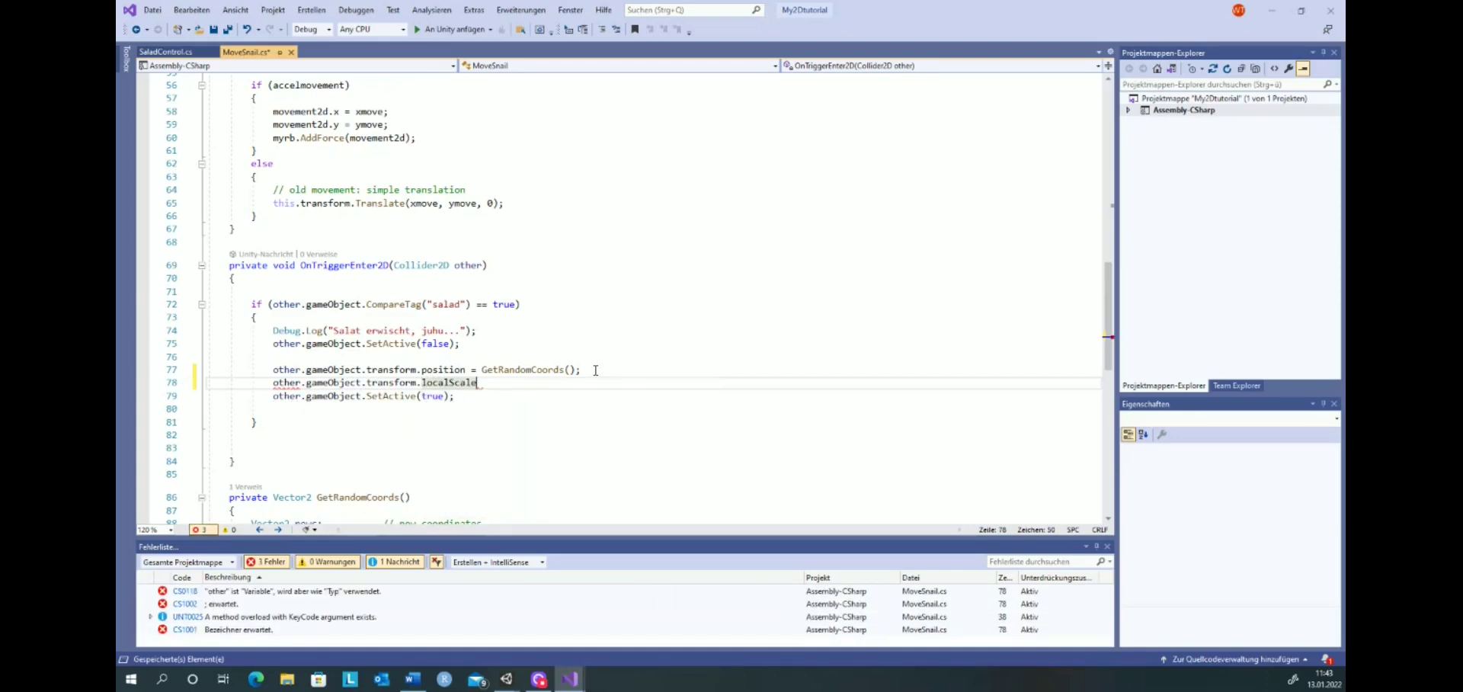
pyautogui.write('= new V')
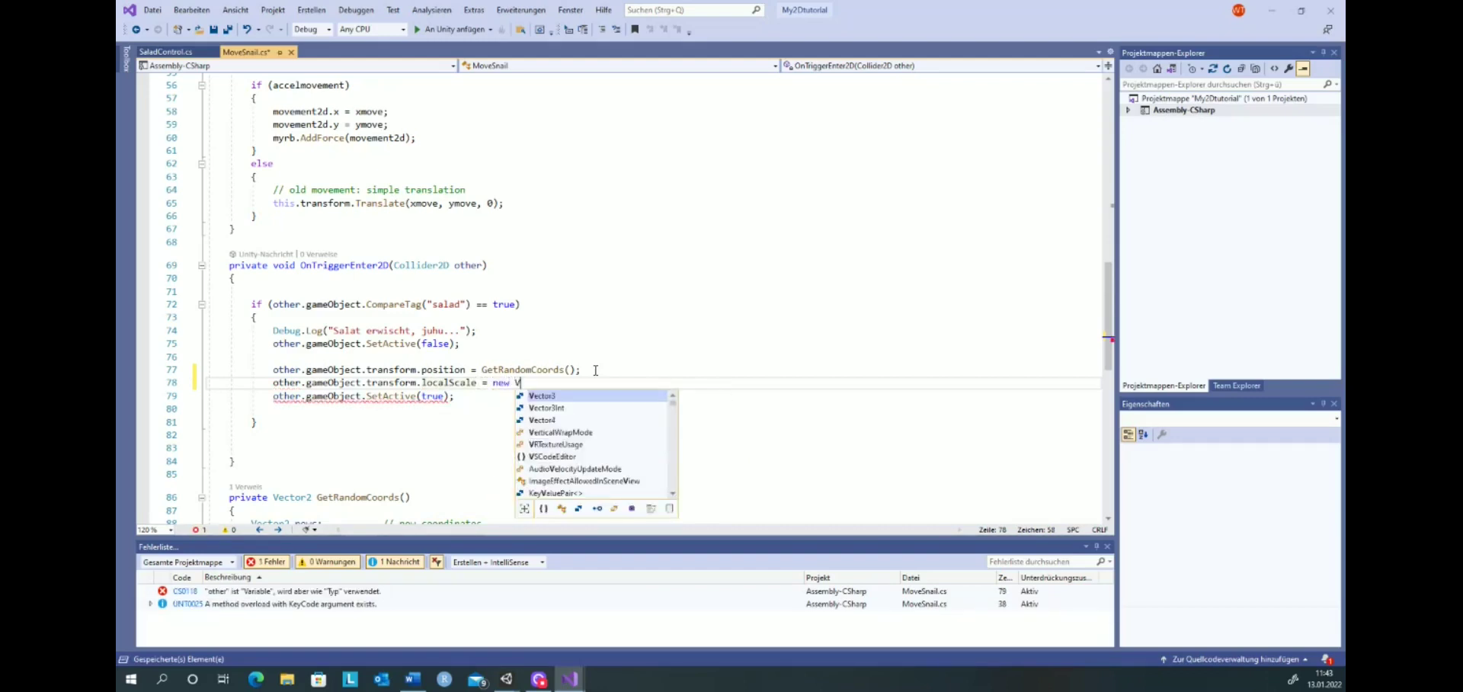
pyautogui.write('ector')
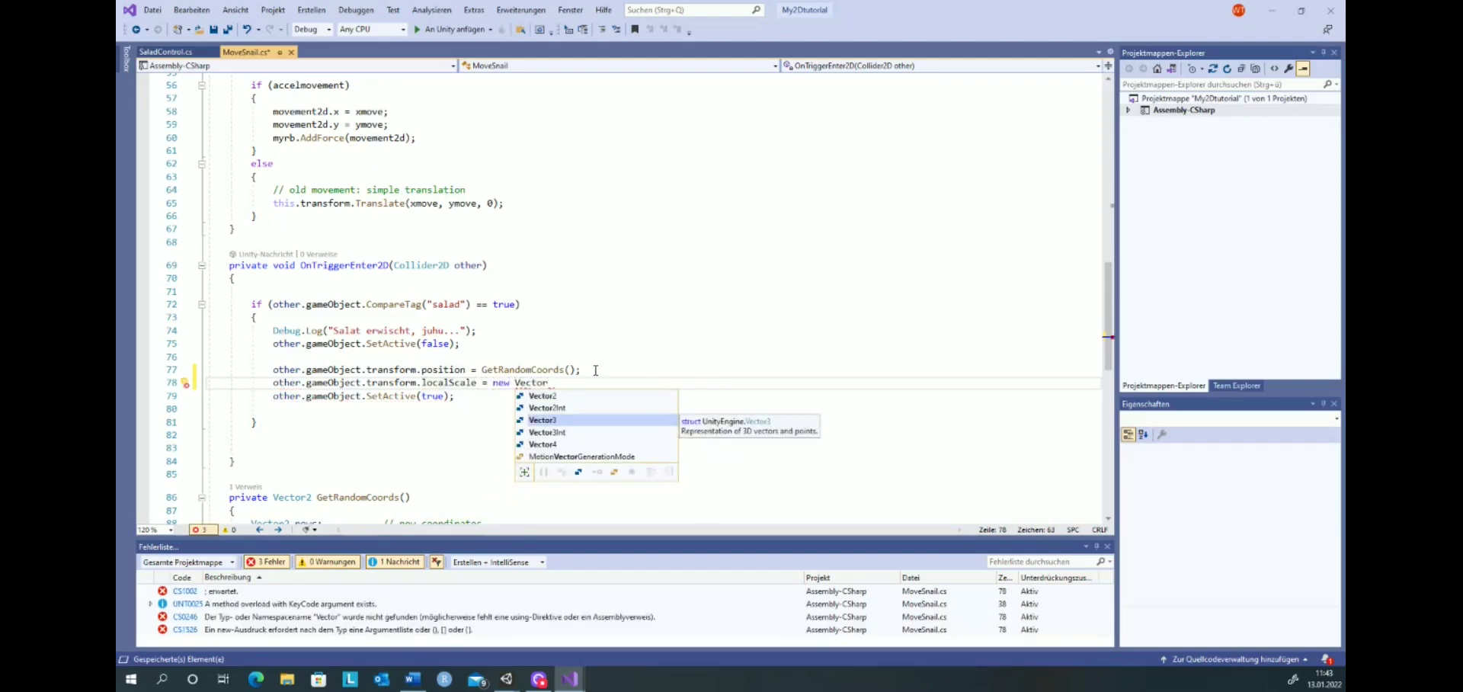
pyautogui.write('3(')
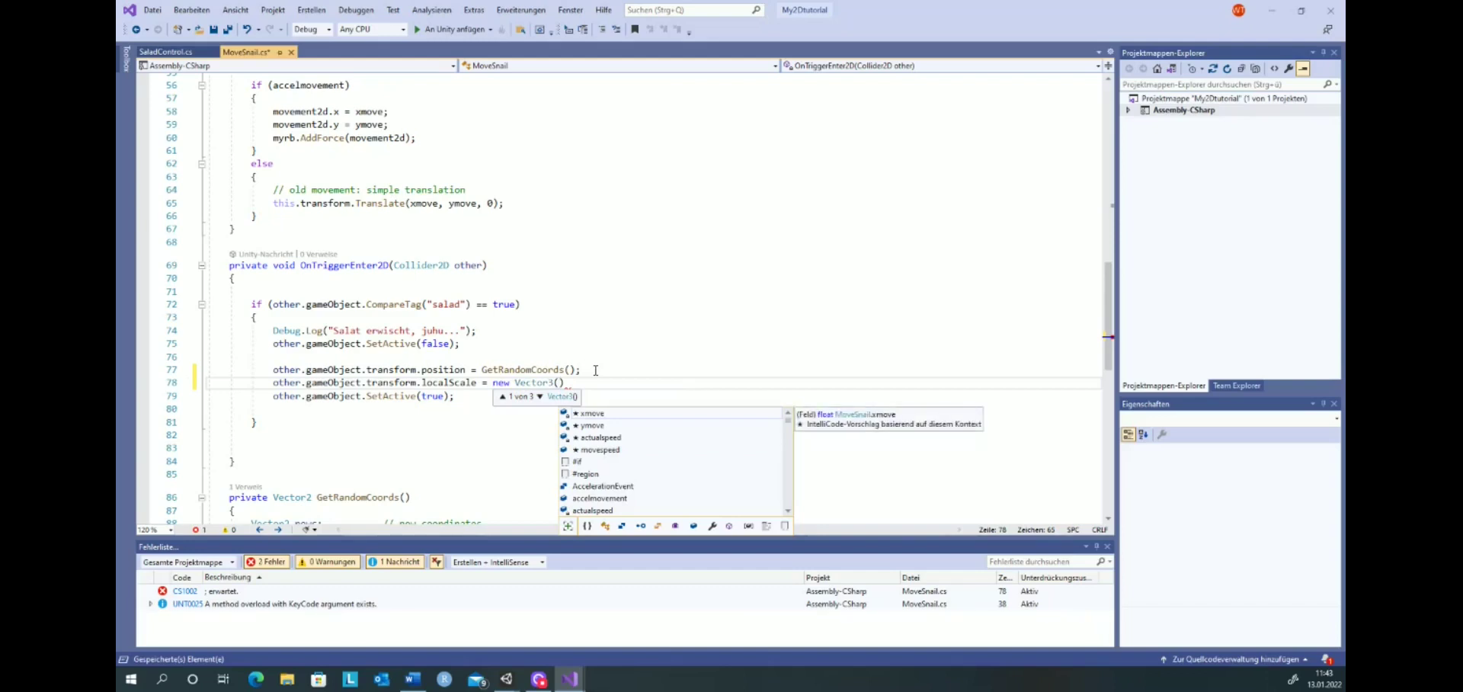
pyautogui.write('0.05')
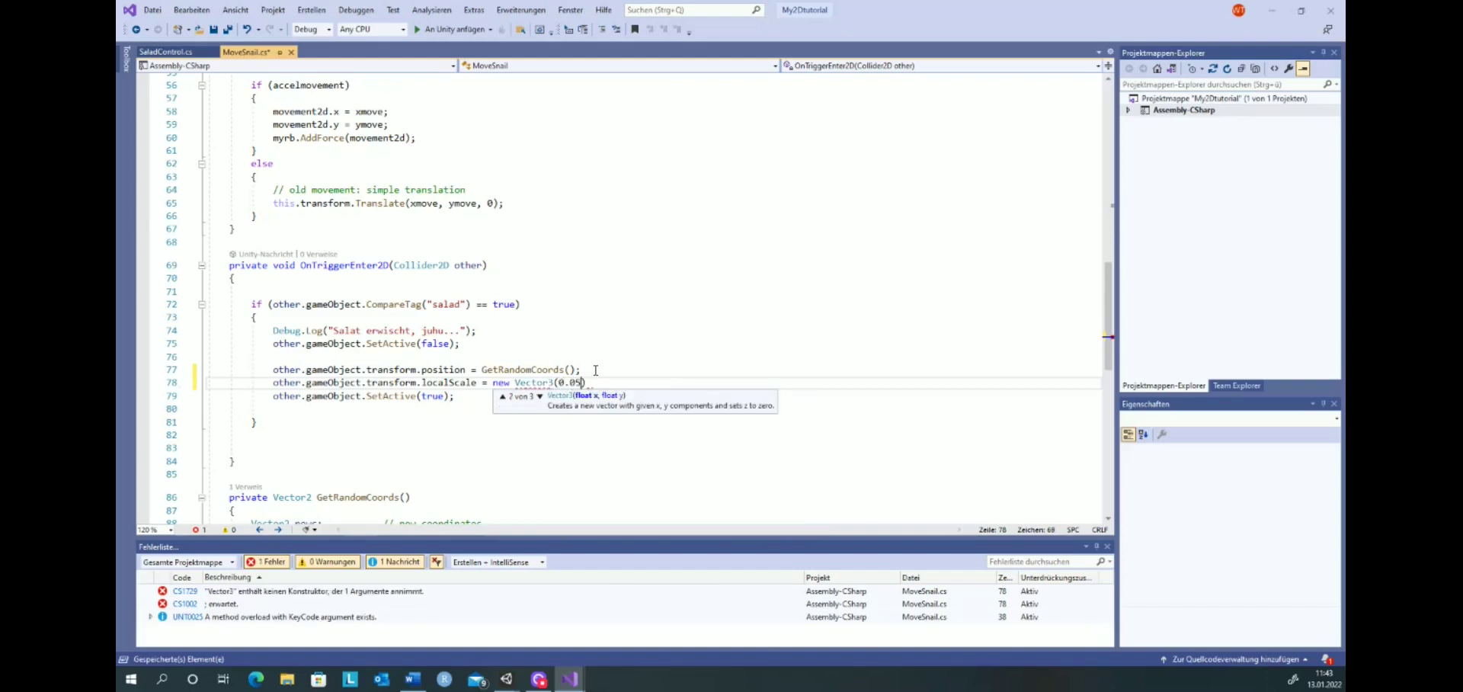
pyautogui.write('f, 0.05')
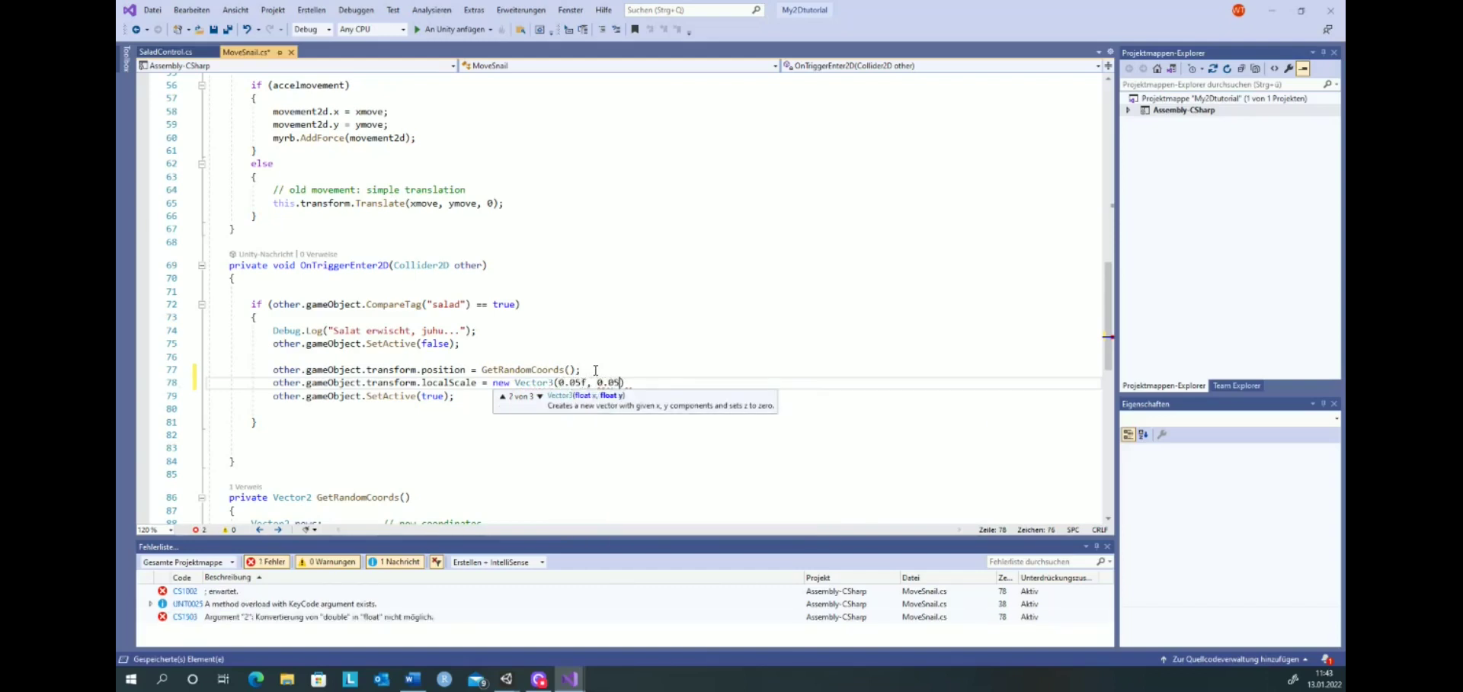
pyautogui.write('f, 0)')
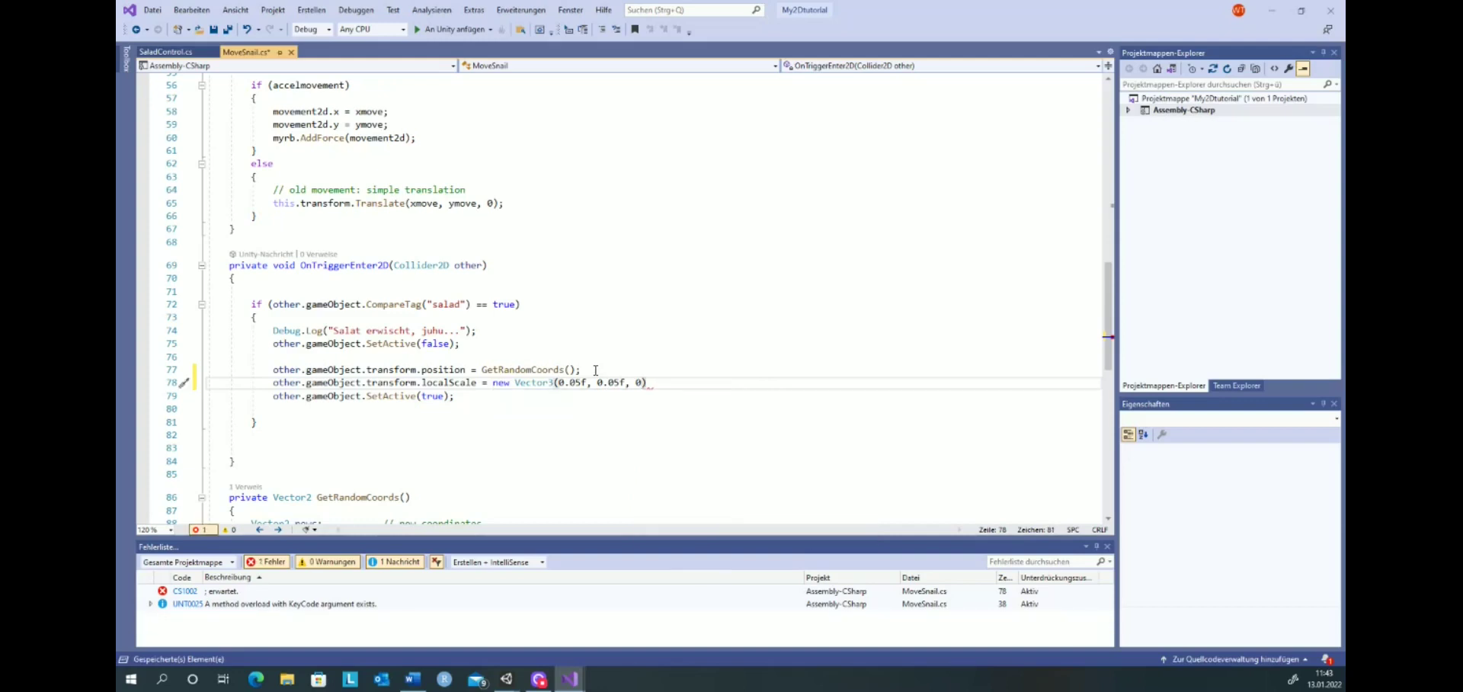
pyautogui.write(';')
pyautogui.hotkey('ctrl', 's')
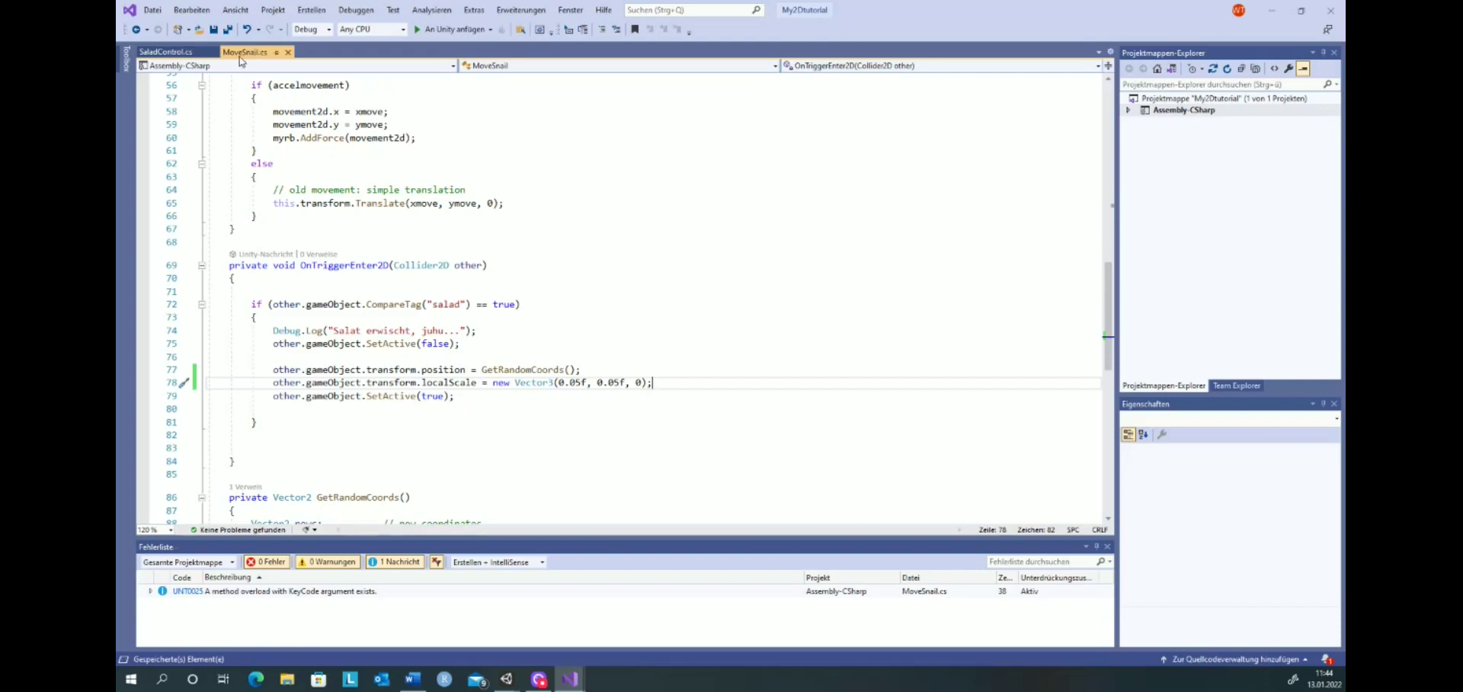
# Step: Review the scalechanges.y pulse conditions in the Update method of SaladControl.cs
pyautogui.click(187, 55)
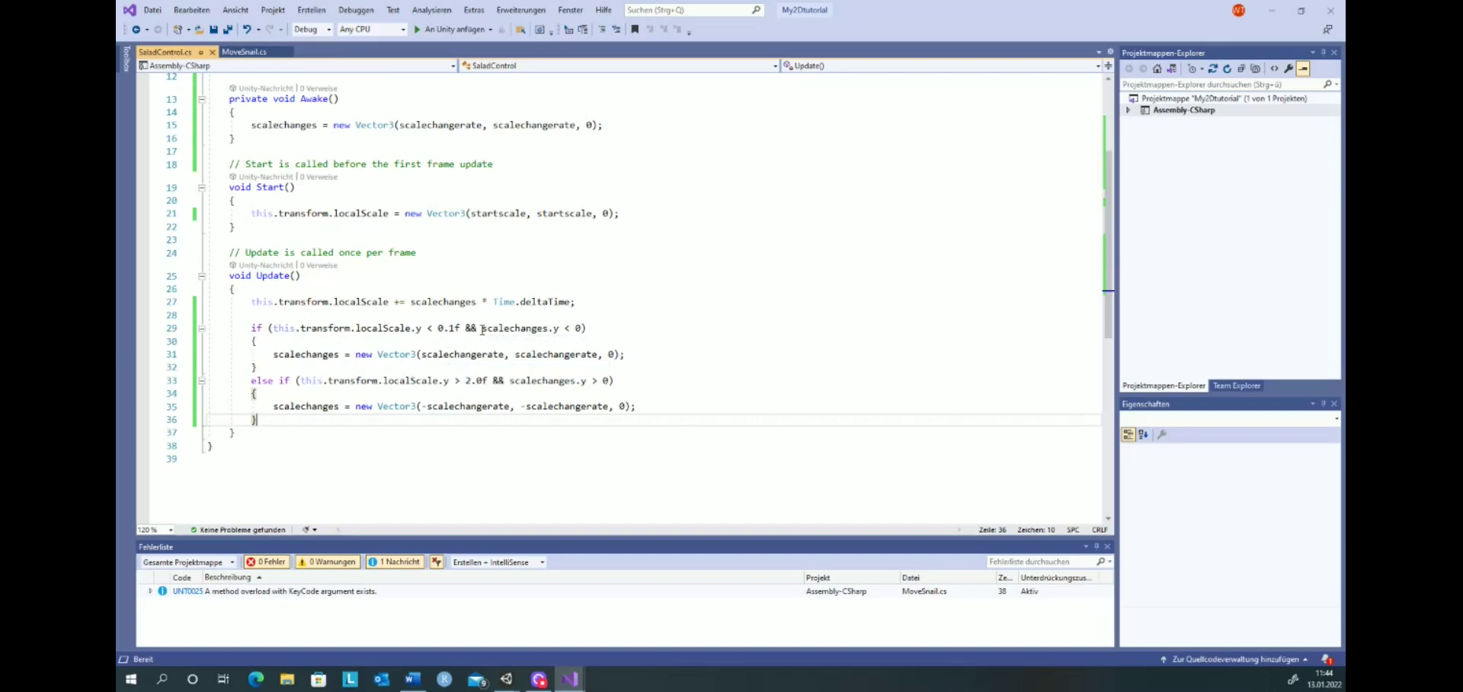
pyautogui.moveTo(482, 330); pyautogui.dragTo(560, 329)
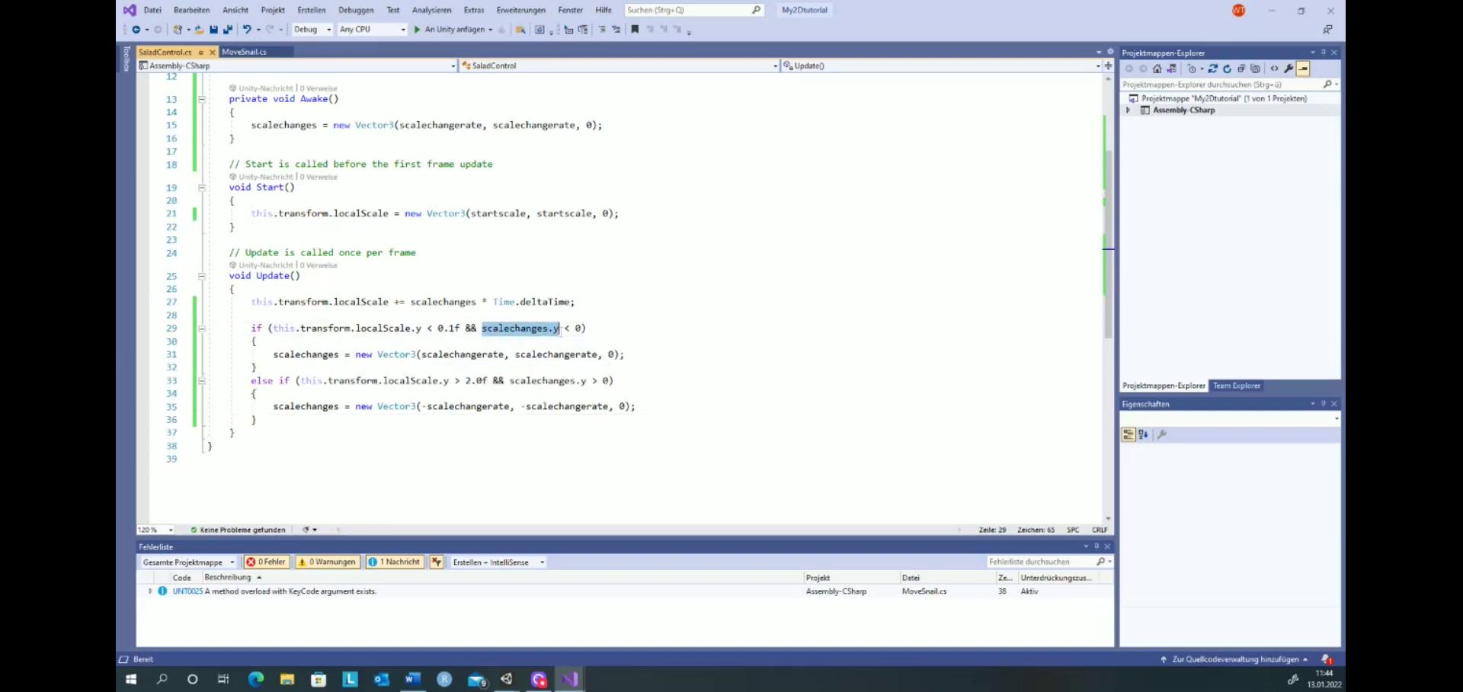
pyautogui.click(301, 354)
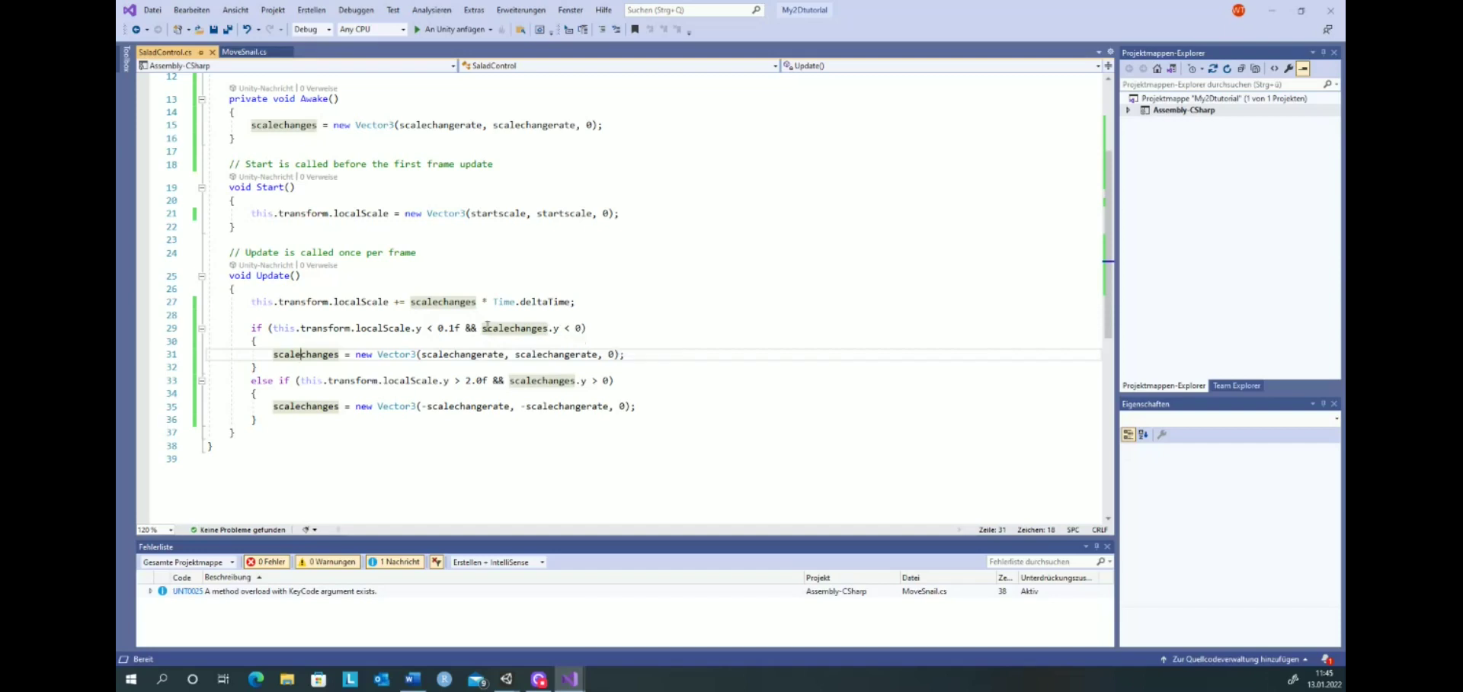
pyautogui.scroll(4, 583, 327)
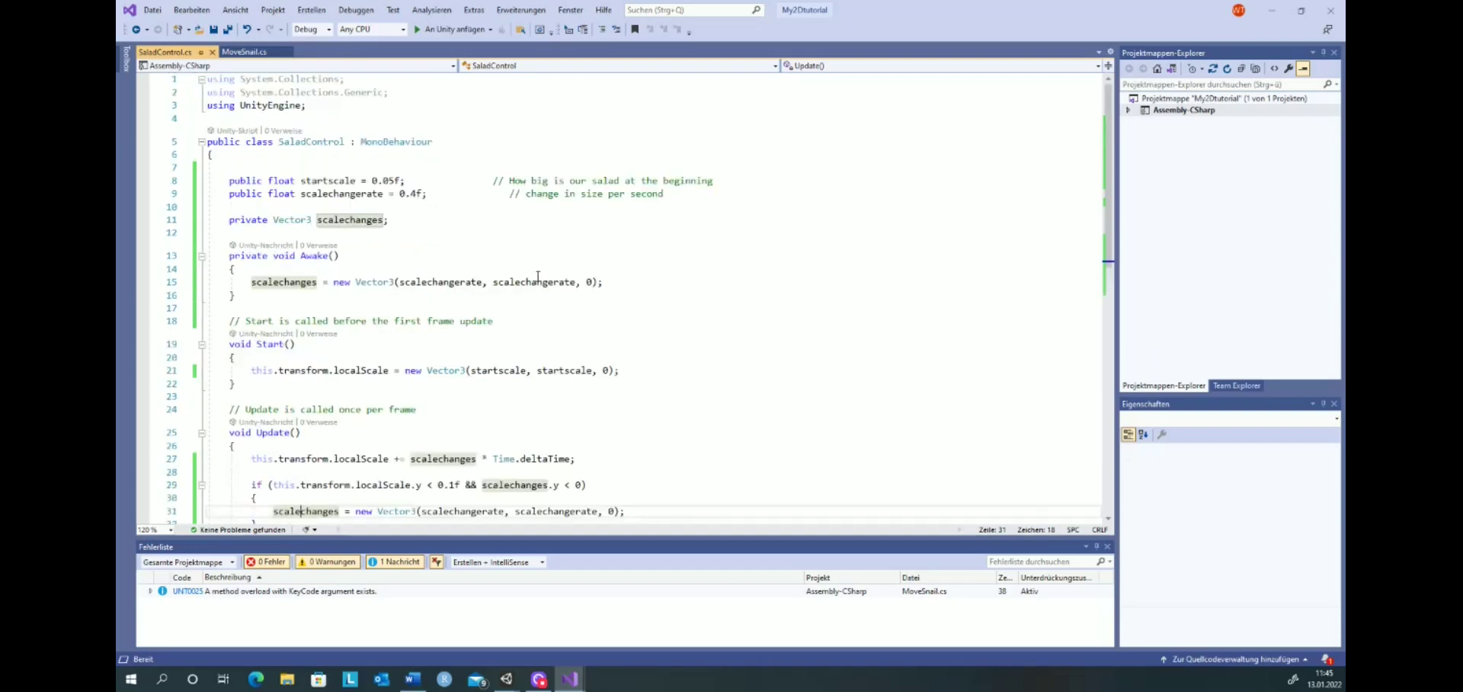
pyautogui.scroll(-5, 457, 236)
# Step: Save SaladControl.cs and return to Unity to recompile
pyautogui.scroll(-1, 501, 254)
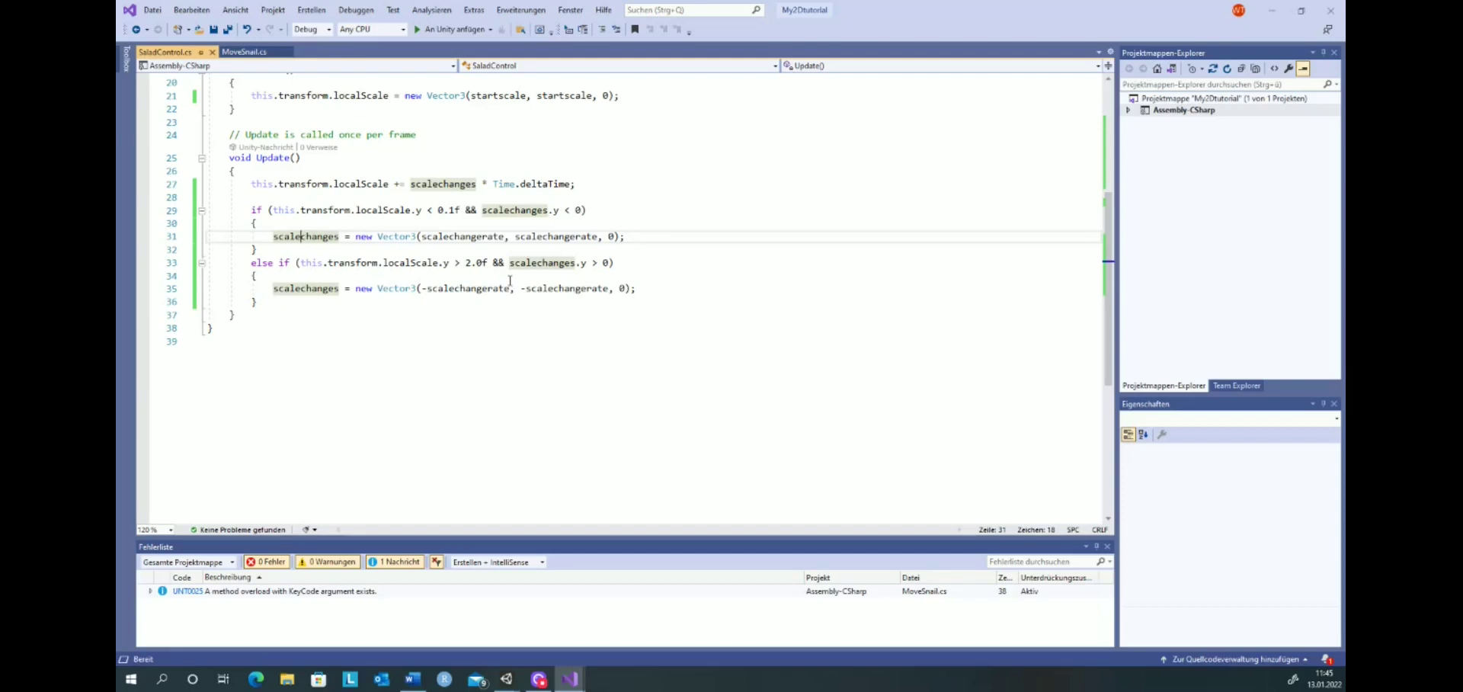
pyautogui.hotkey('ctrl', 's')
pyautogui.hotkey('alt', 'Tab')
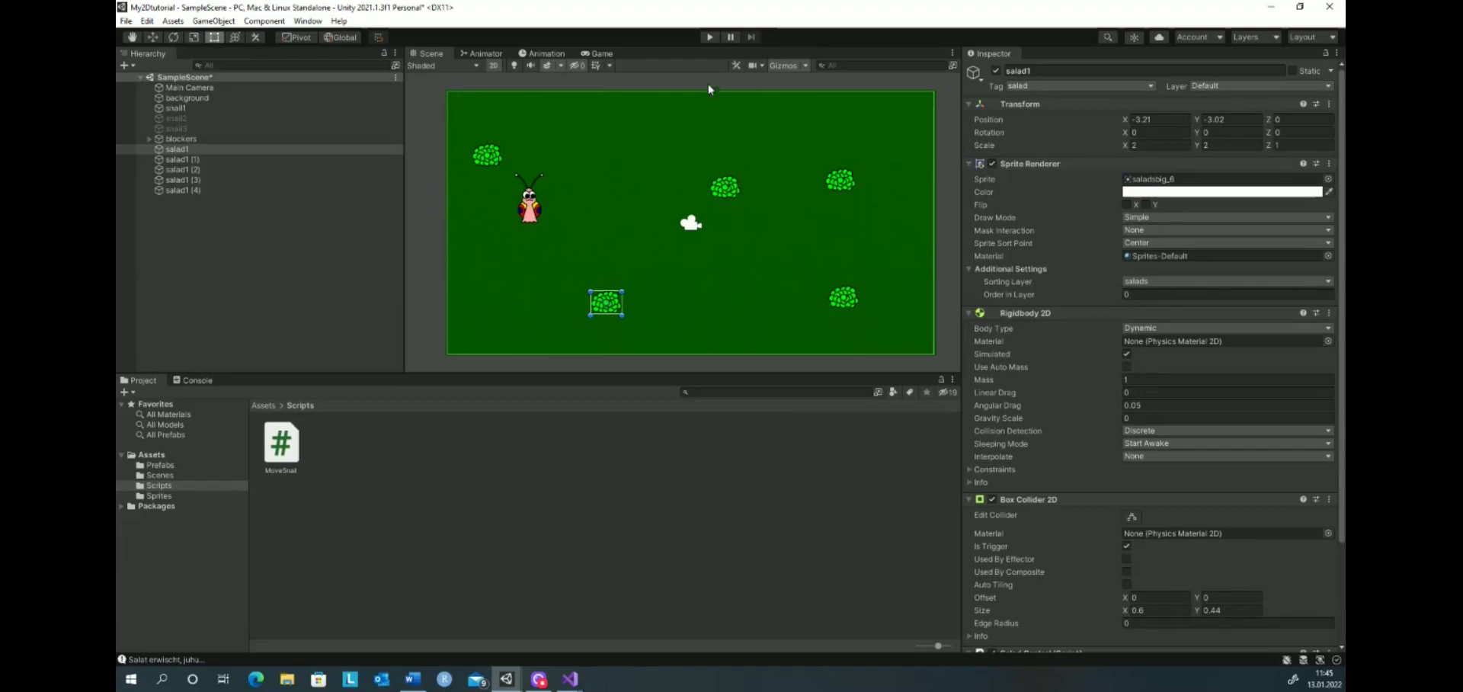
pyautogui.click(708, 39)
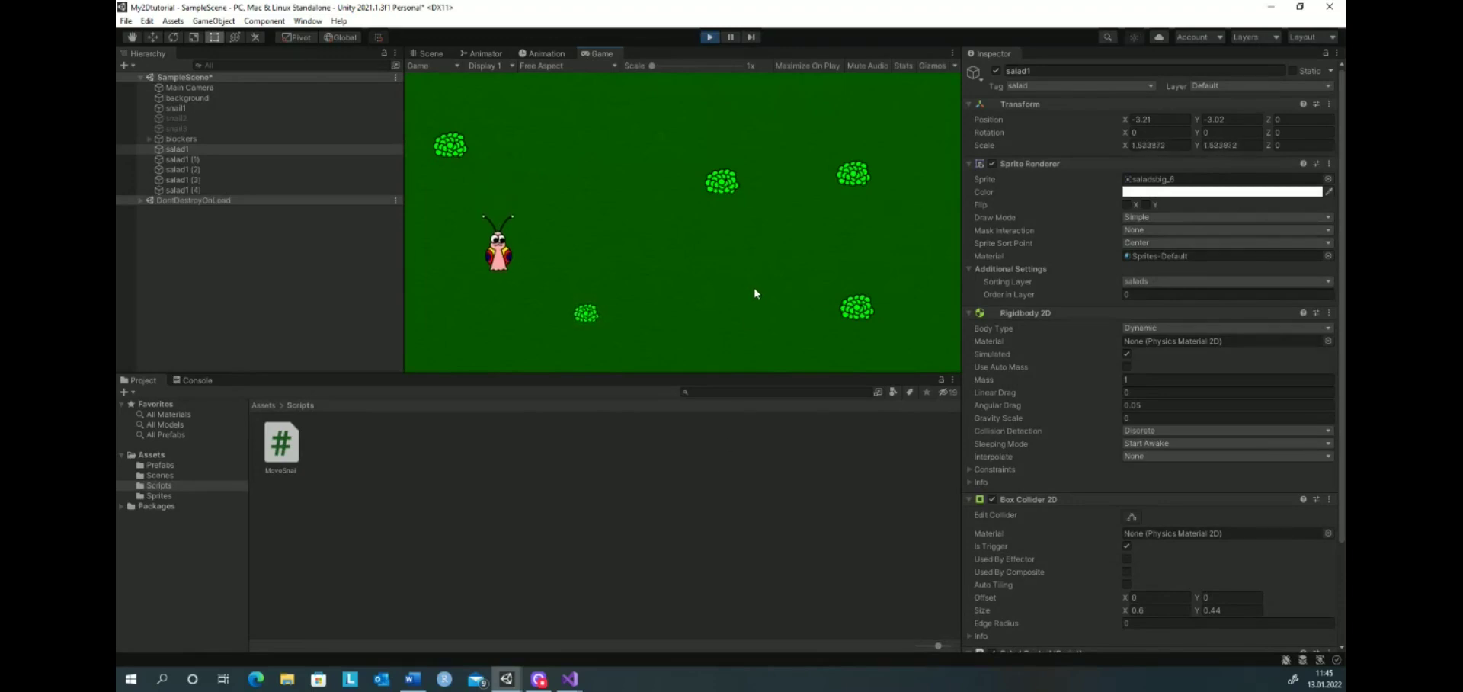
pyautogui.press('Right')
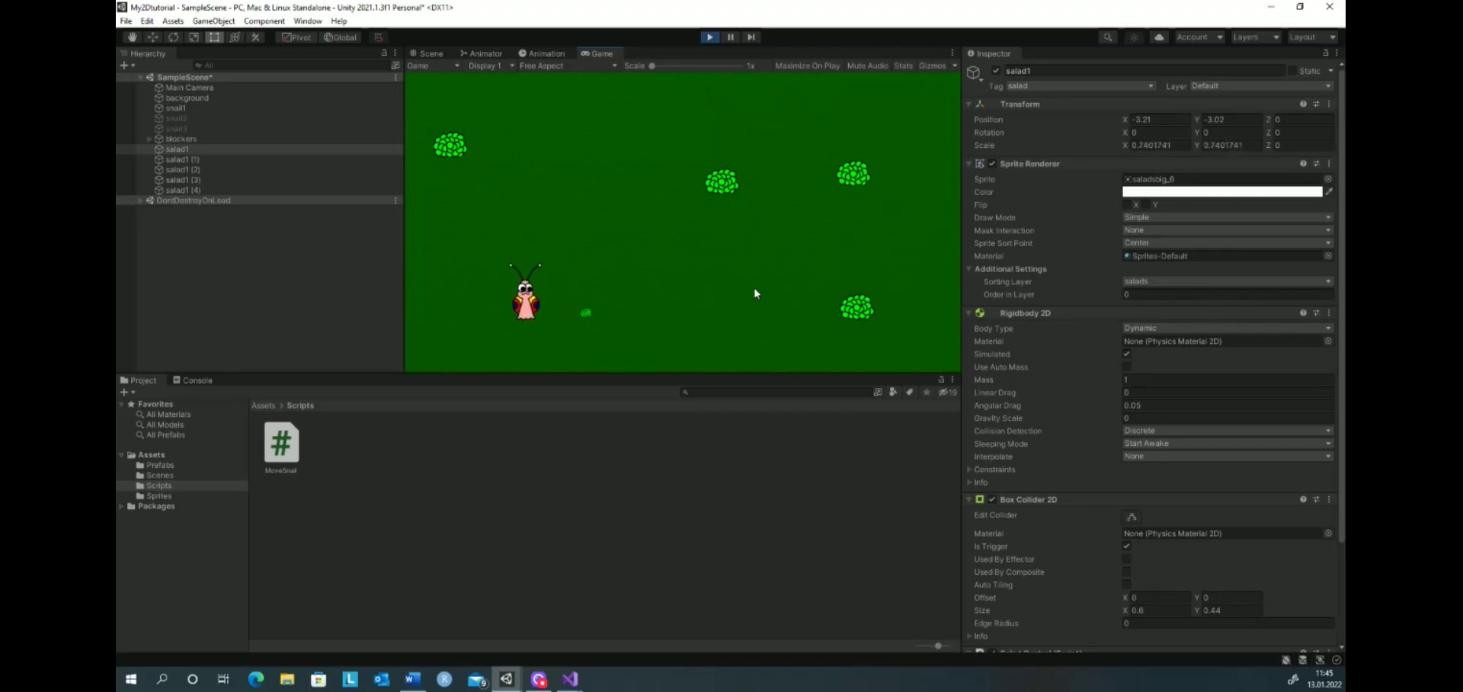
pyautogui.press('Right')
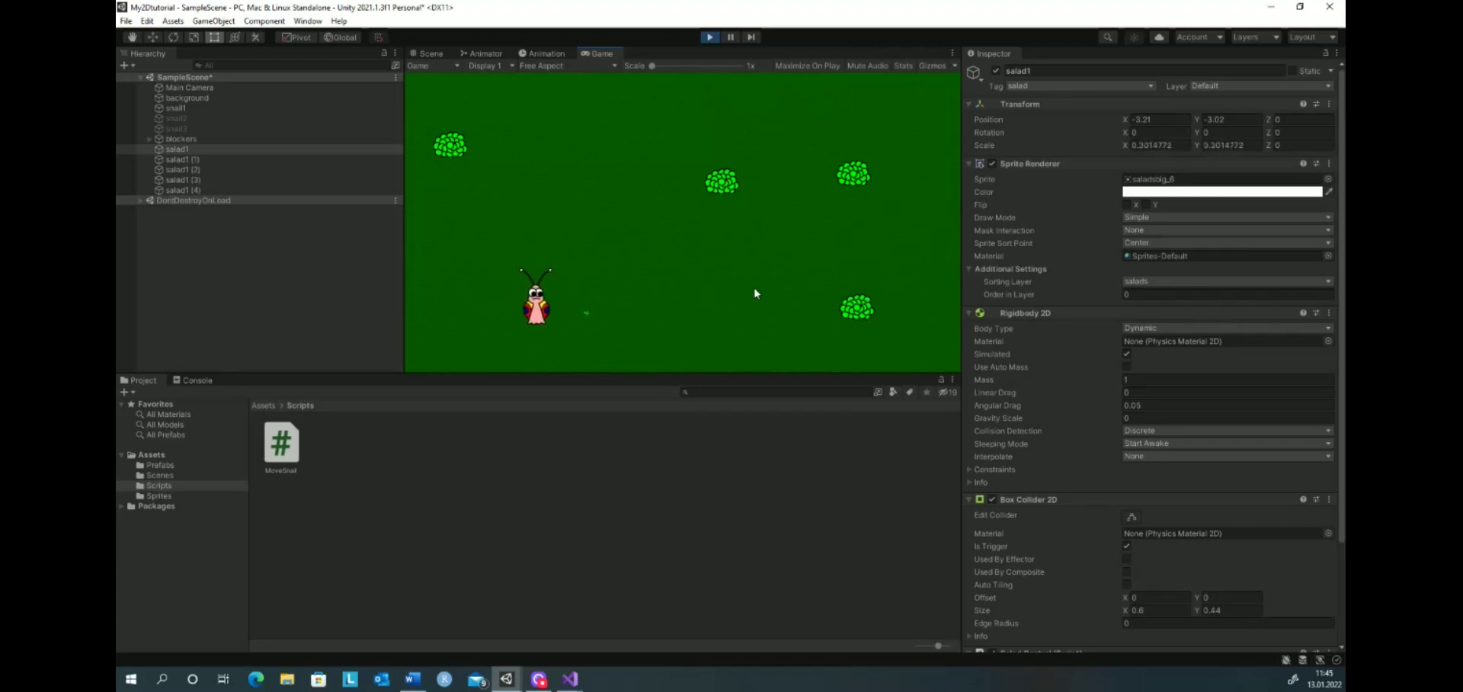
pyautogui.press('Right')
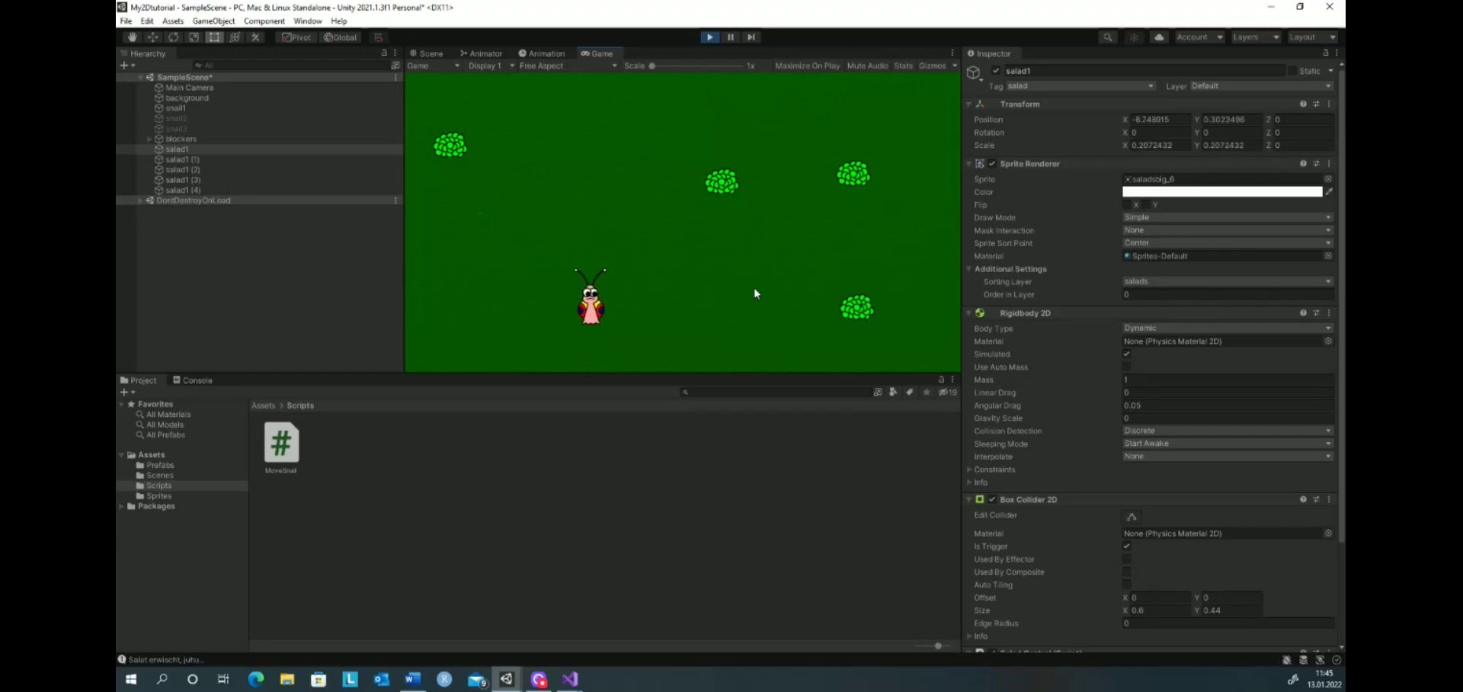
pyautogui.press('Up')
pyautogui.press('Left')
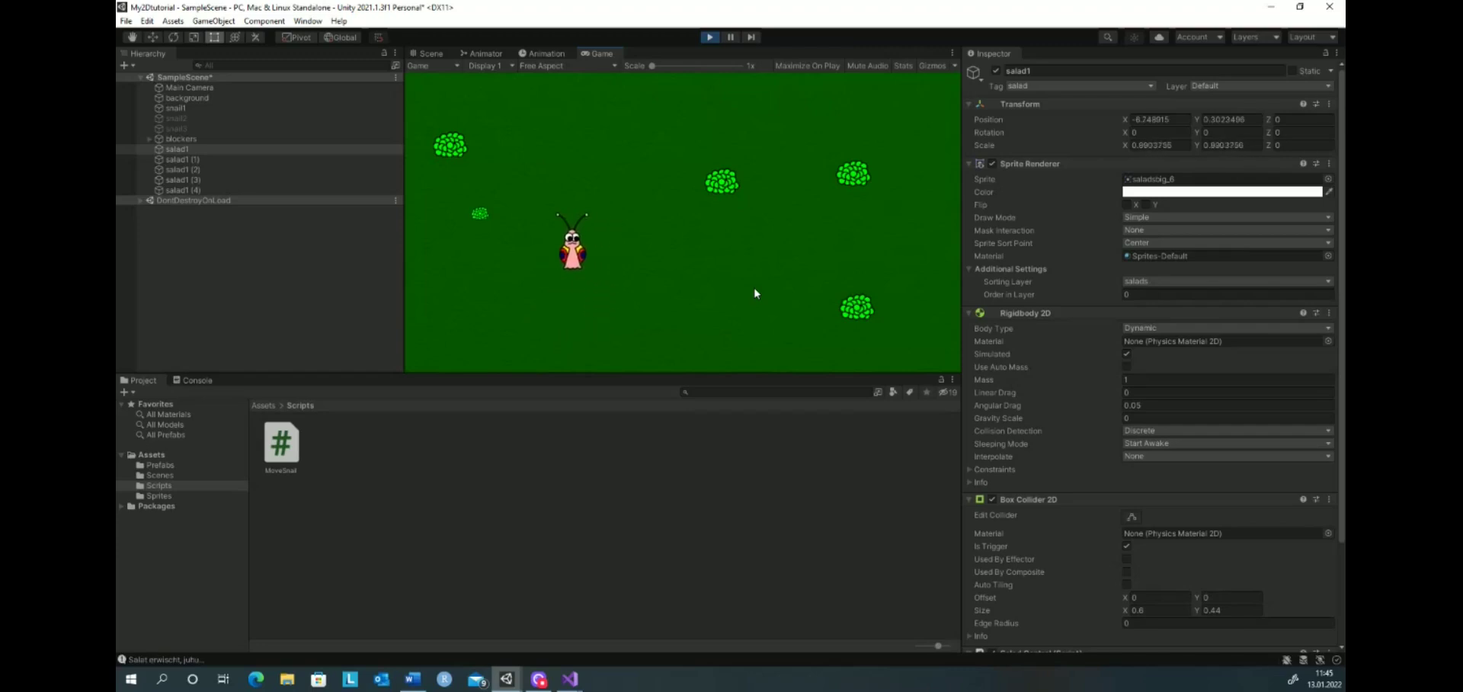
pyautogui.press('Up')
pyautogui.press('Left')
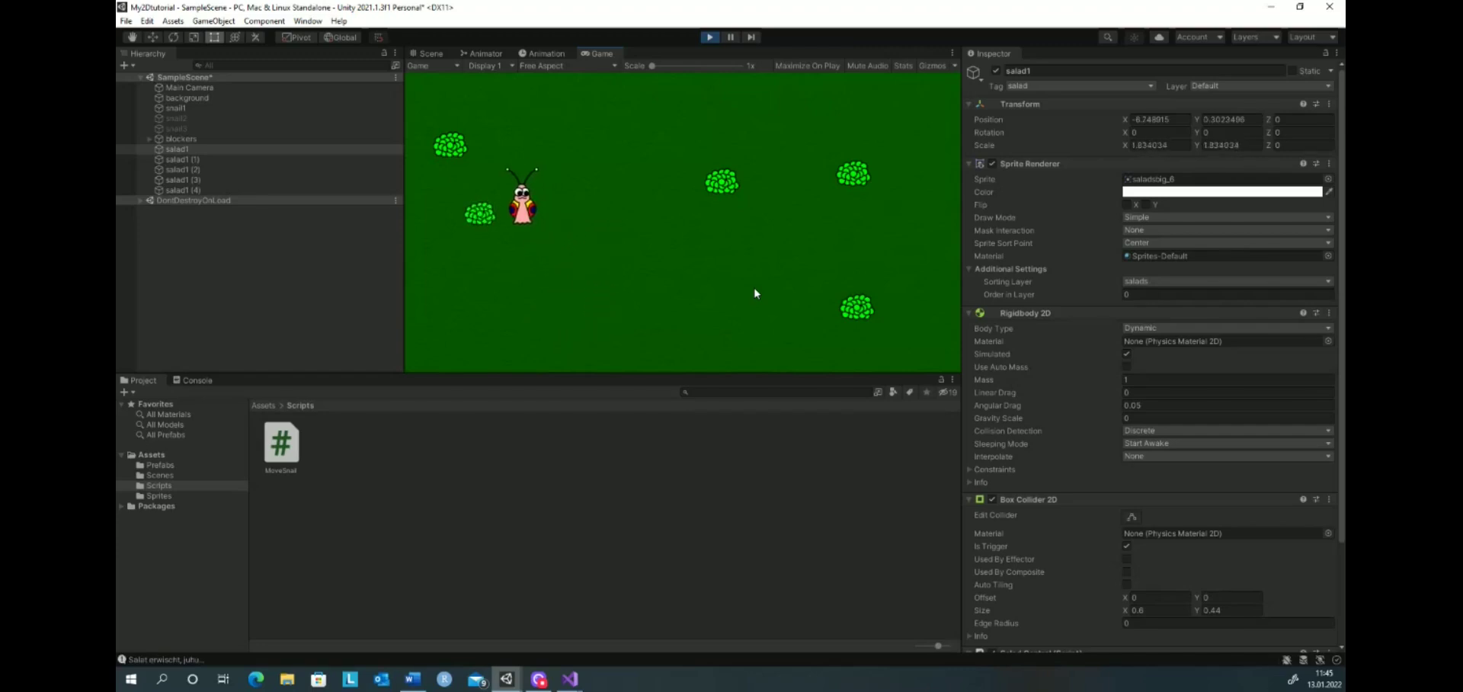
pyautogui.press('Left')
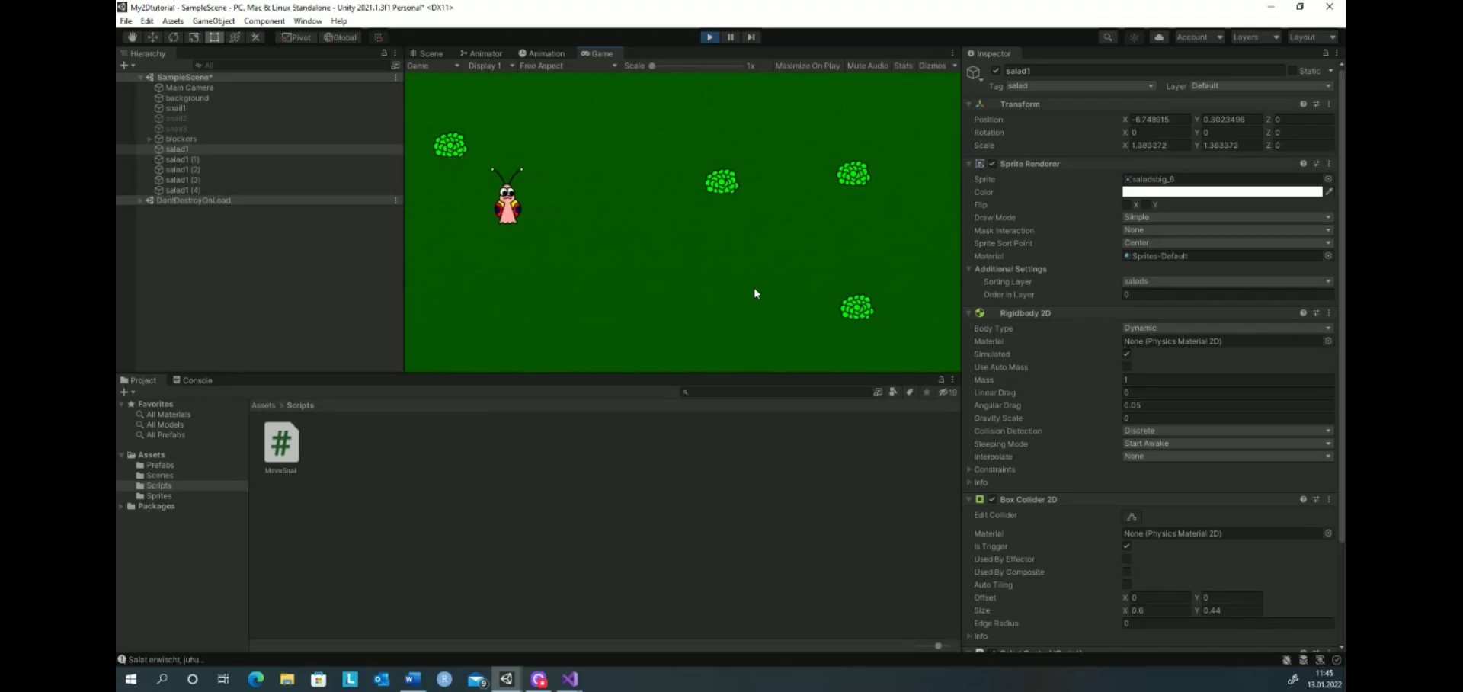
pyautogui.press('Right')
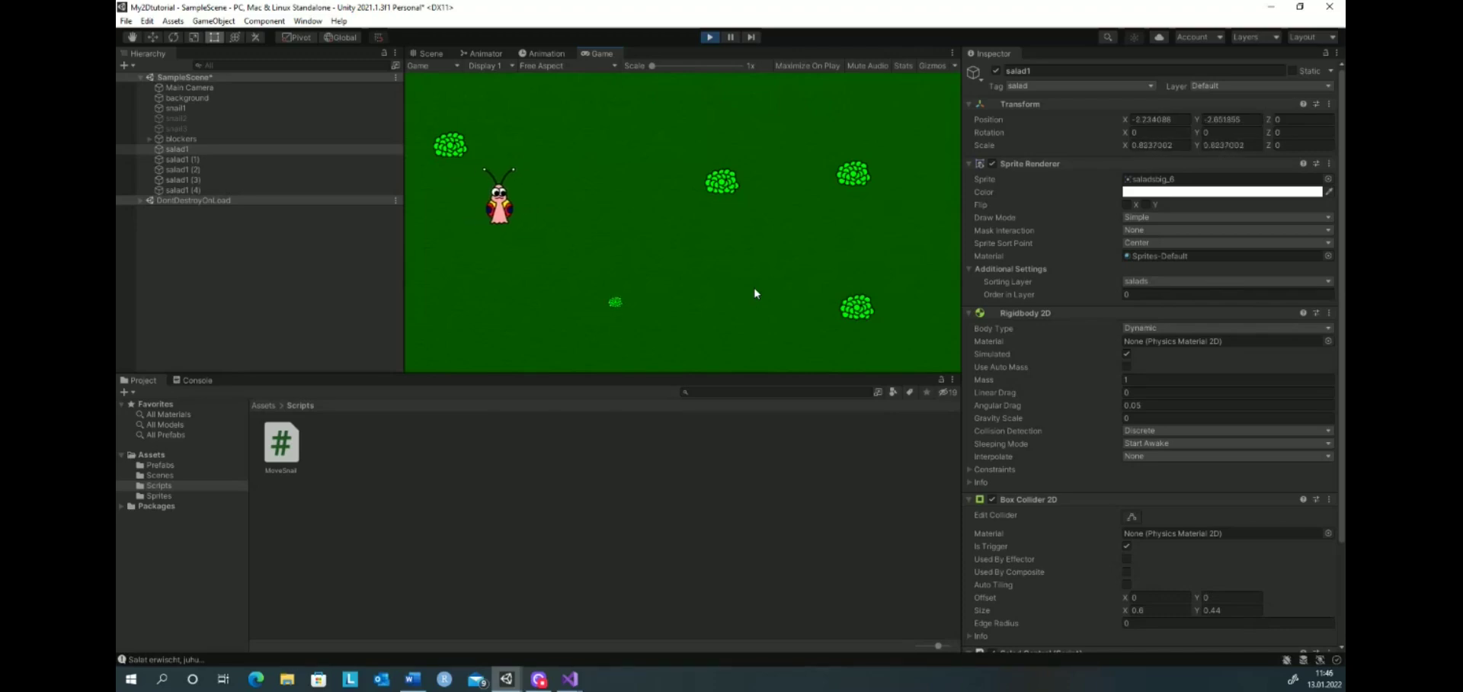
pyautogui.press('Right')
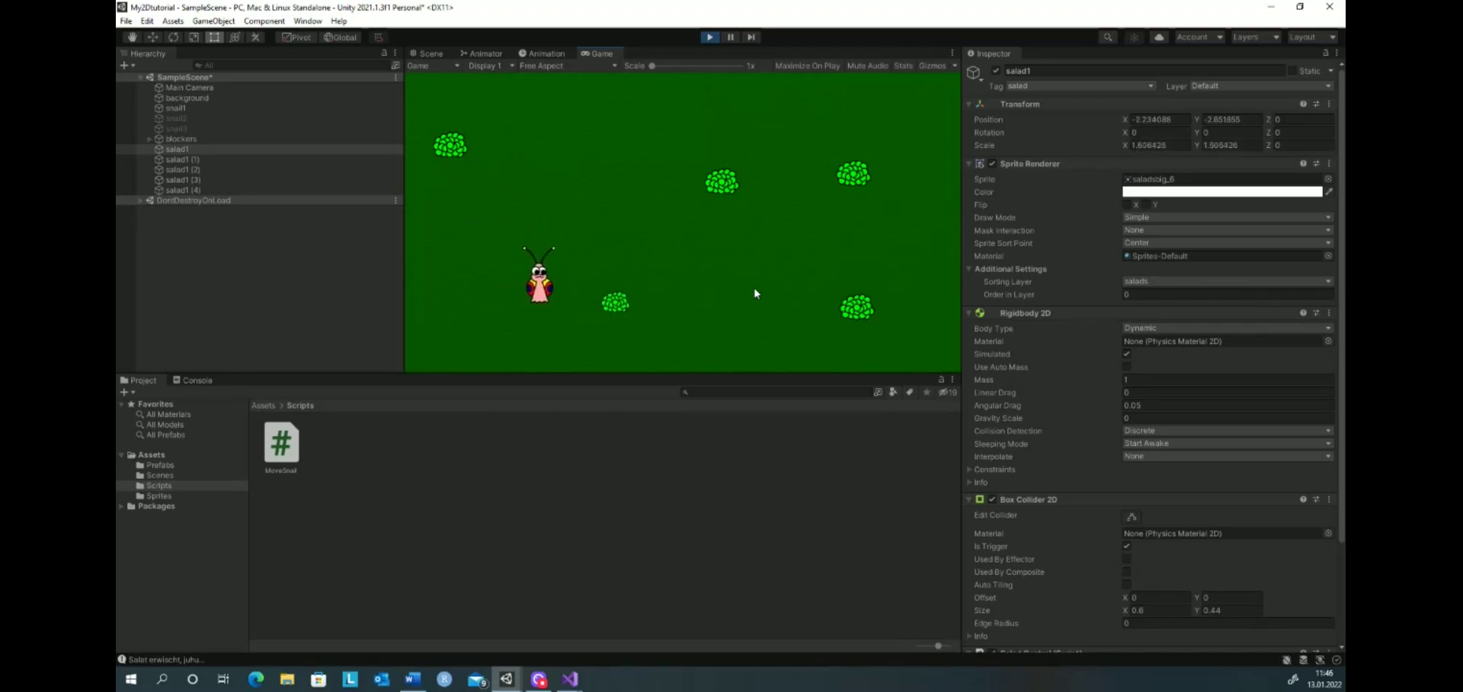
pyautogui.press('Right')
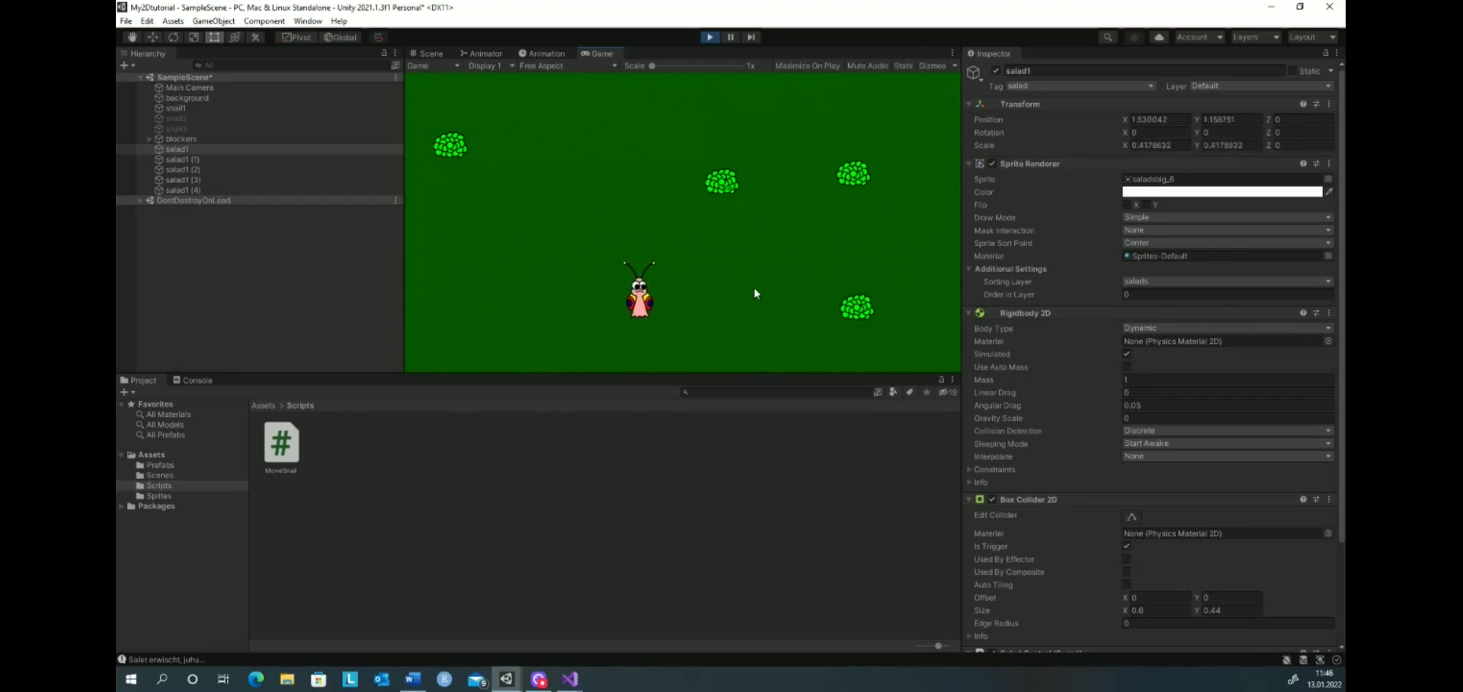
pyautogui.press('Right')
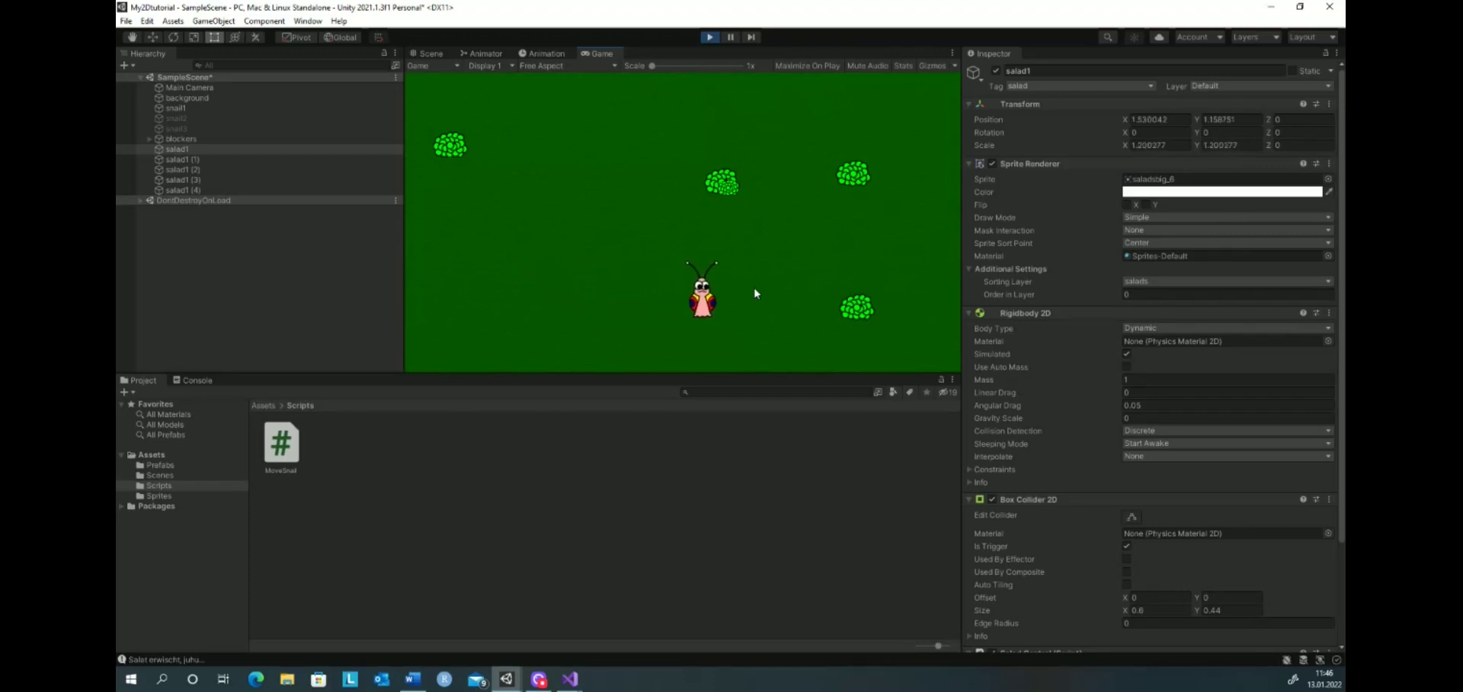
pyautogui.press('Left')
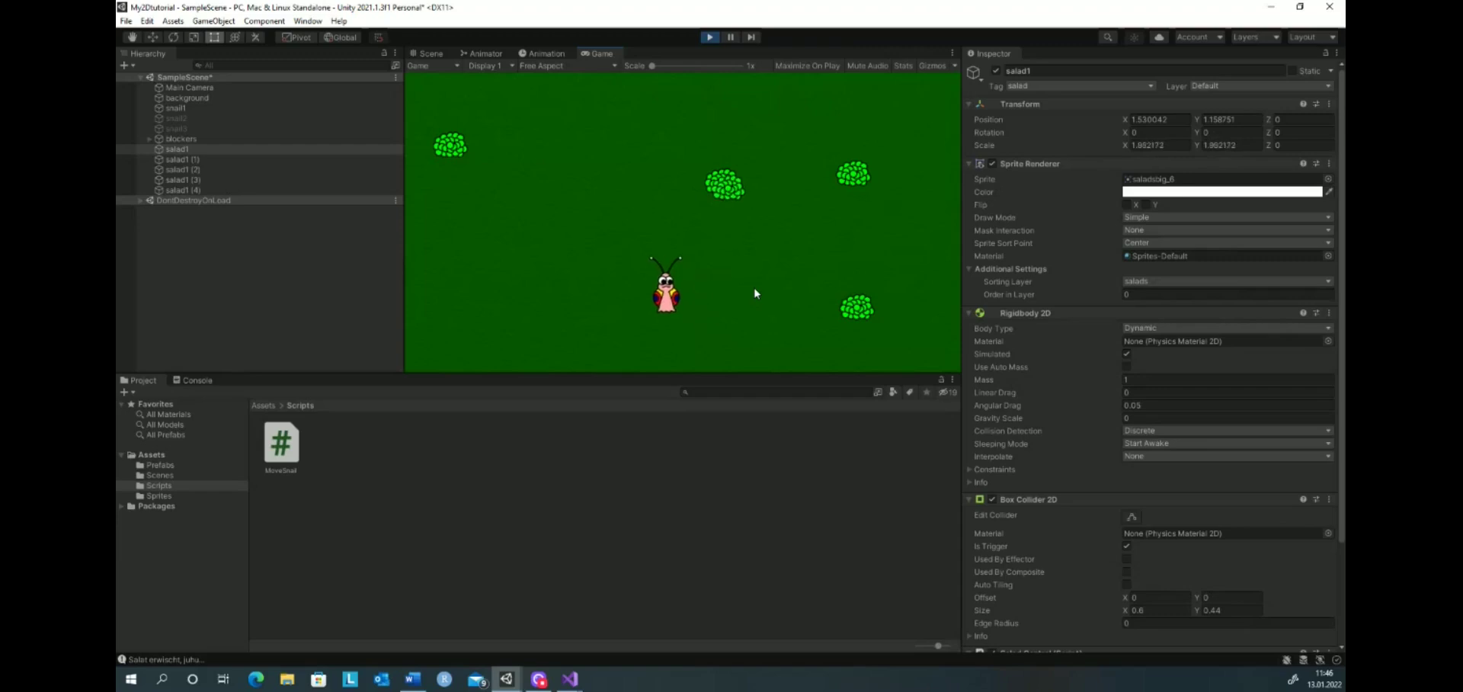
pyautogui.press('Up')
pyautogui.press('Right')
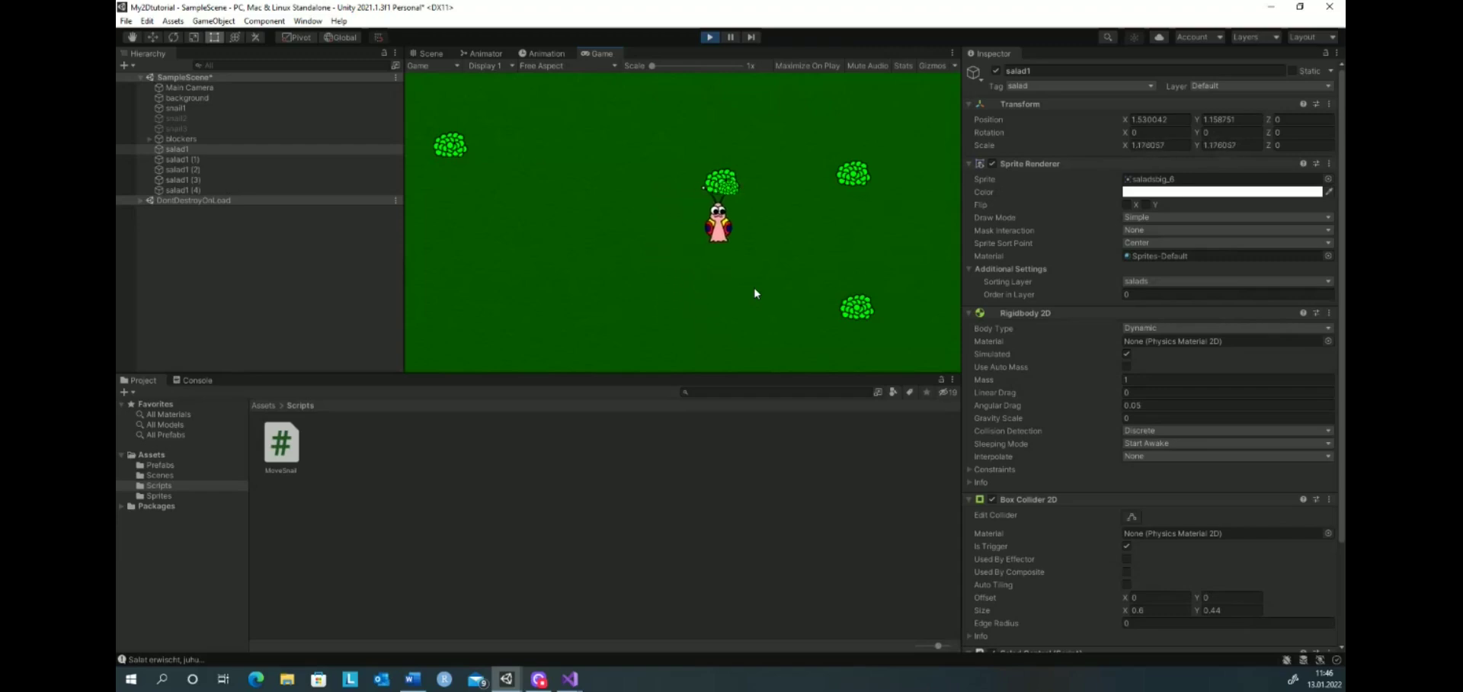
pyautogui.press('Up')
pyautogui.press('Left')
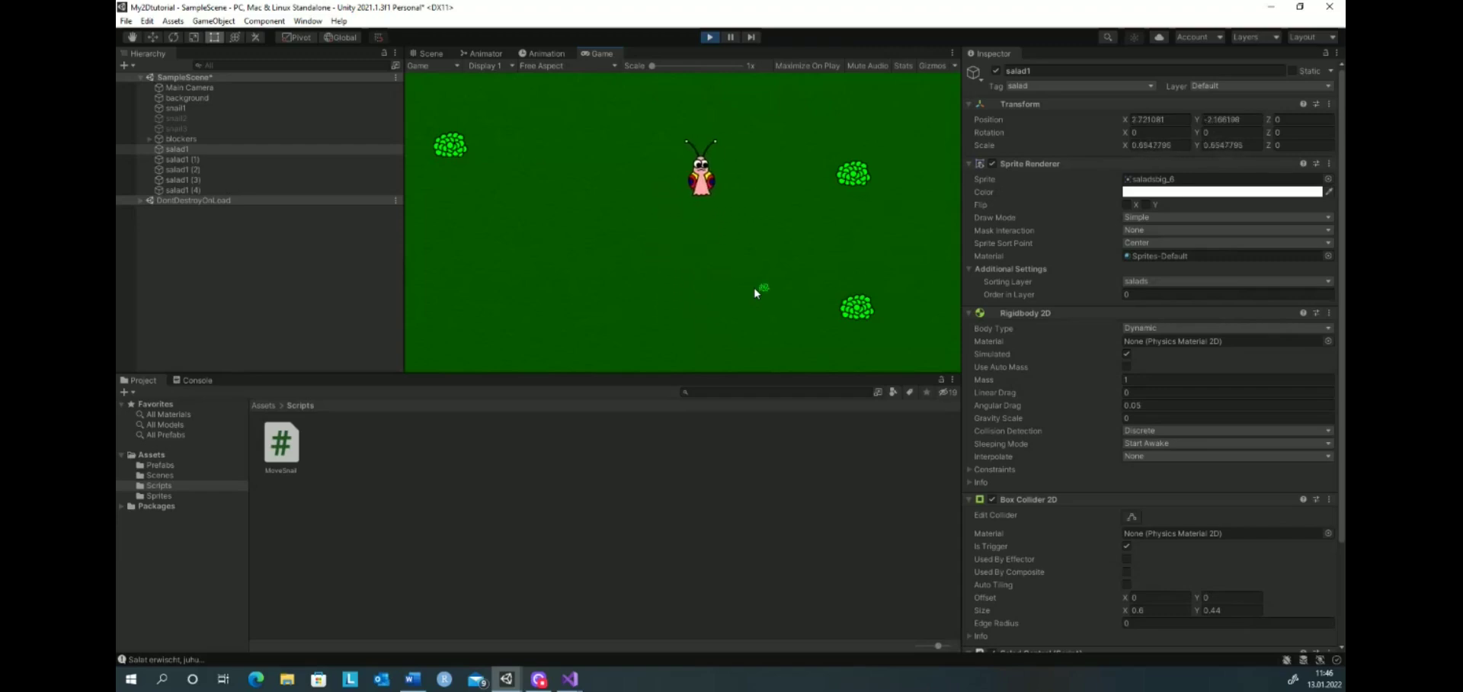
pyautogui.press('Right')
pyautogui.press('Down')
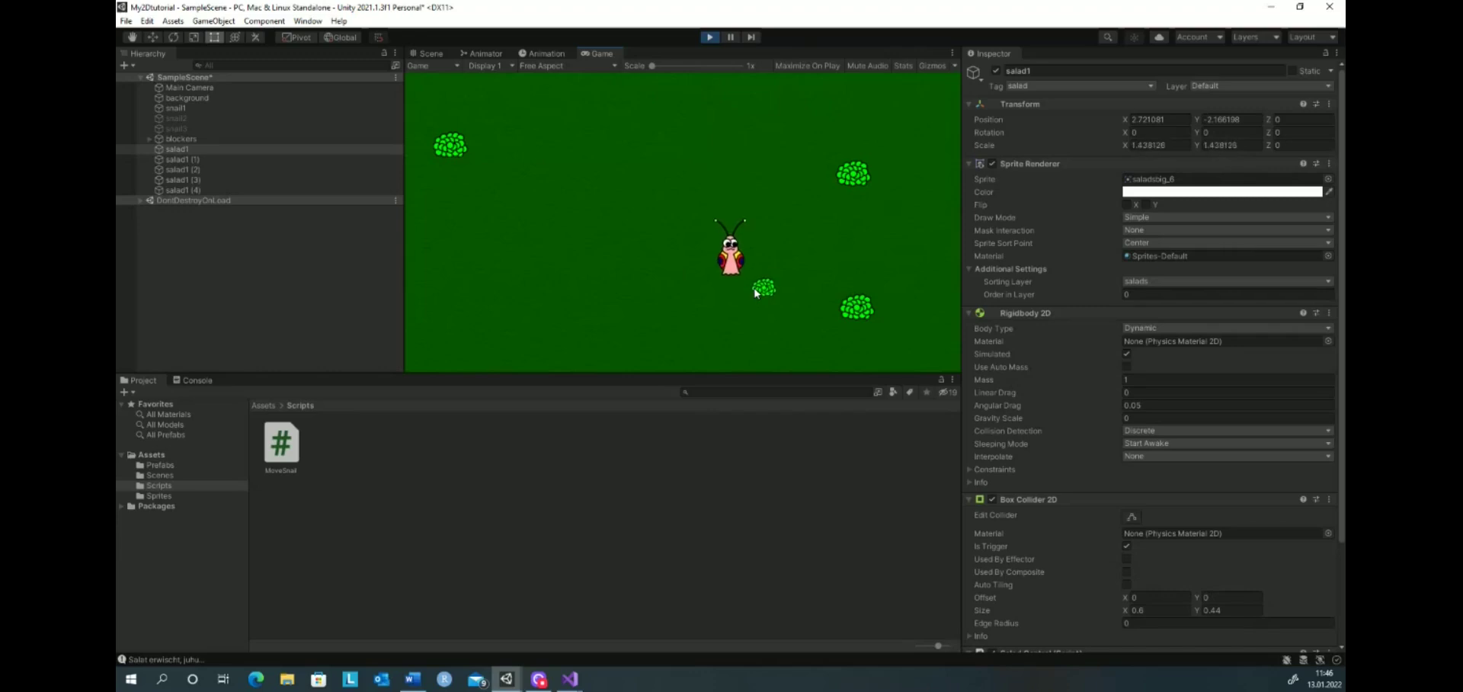
pyautogui.press('Right')
pyautogui.press('Down')
pyautogui.press('Right')
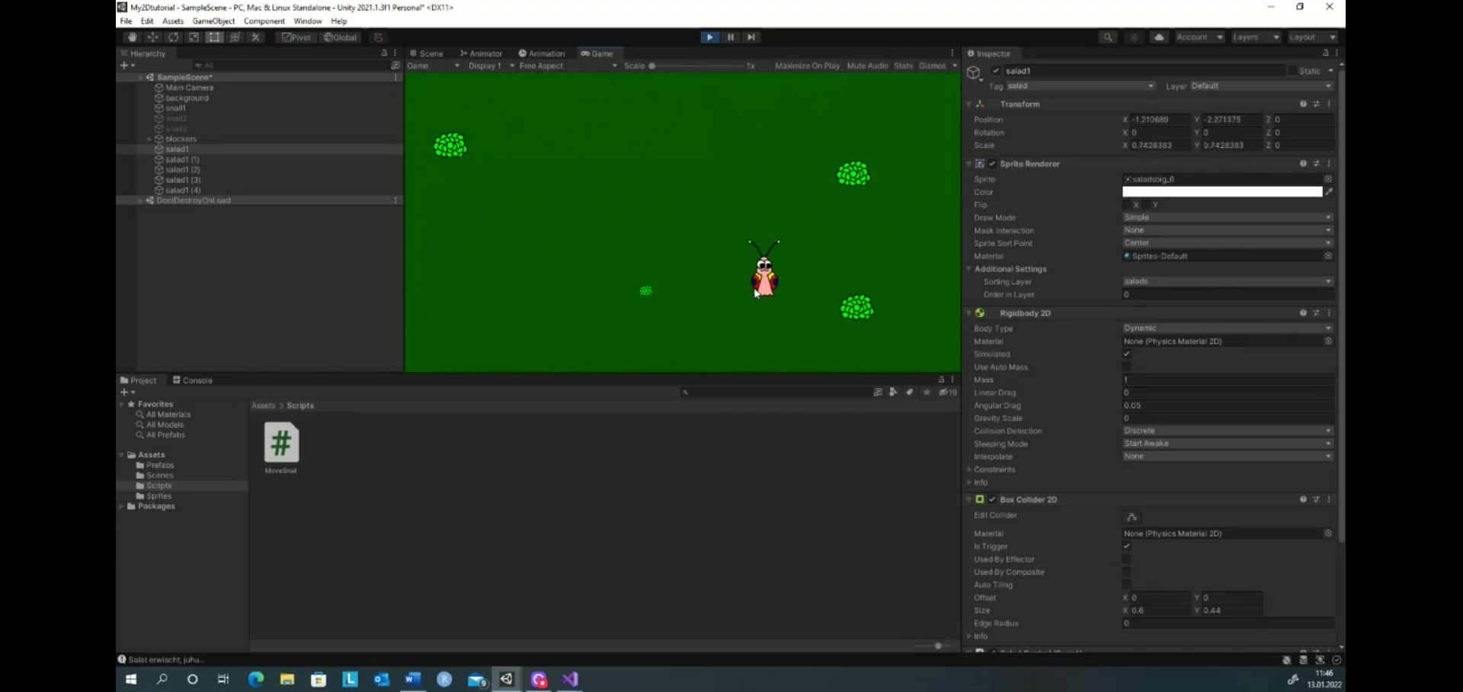
pyautogui.press('Left')
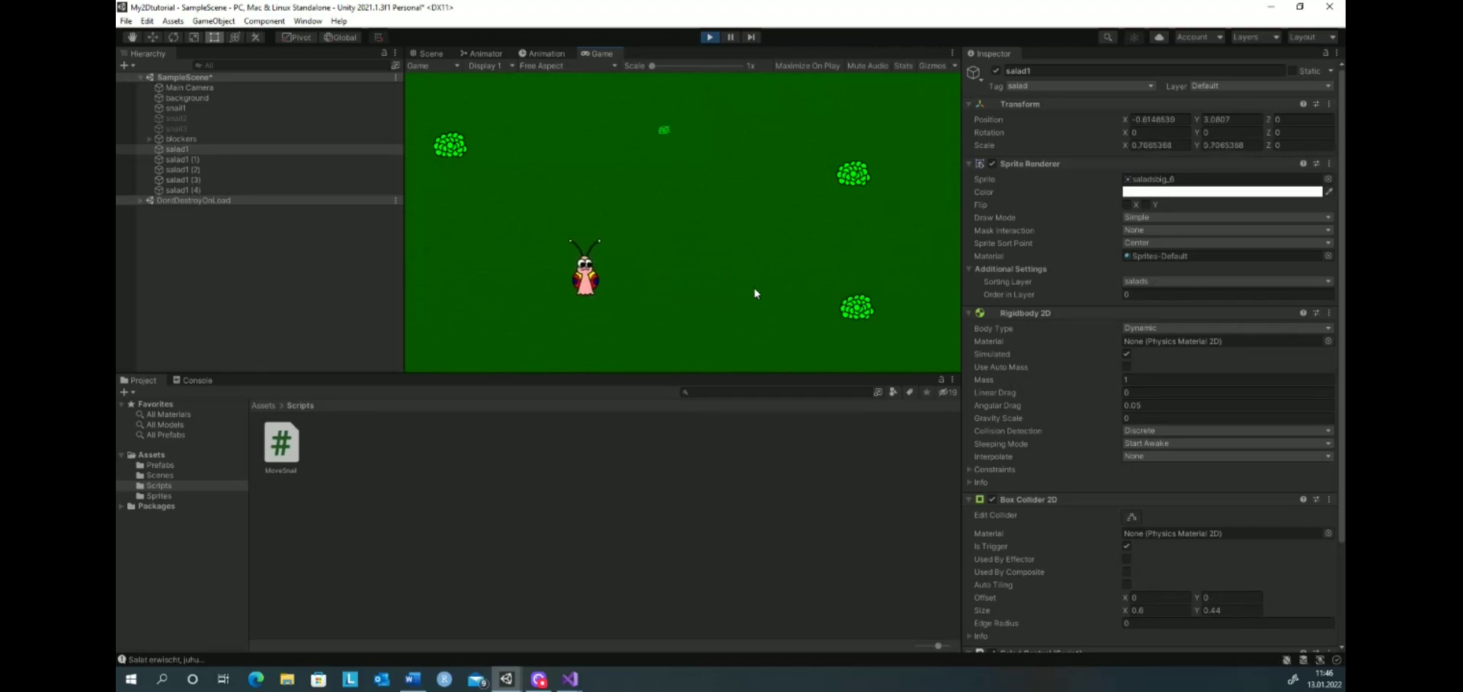
pyautogui.press('Up')
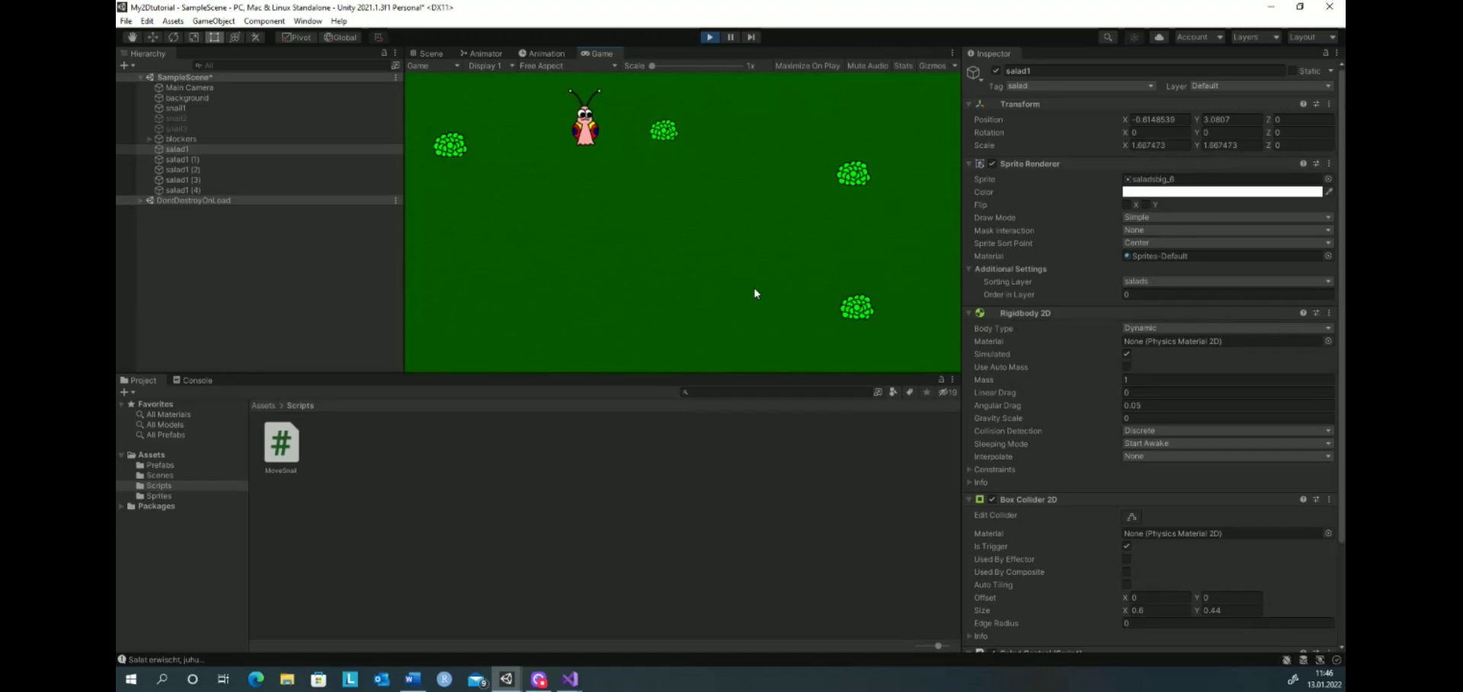
pyautogui.click(707, 38)
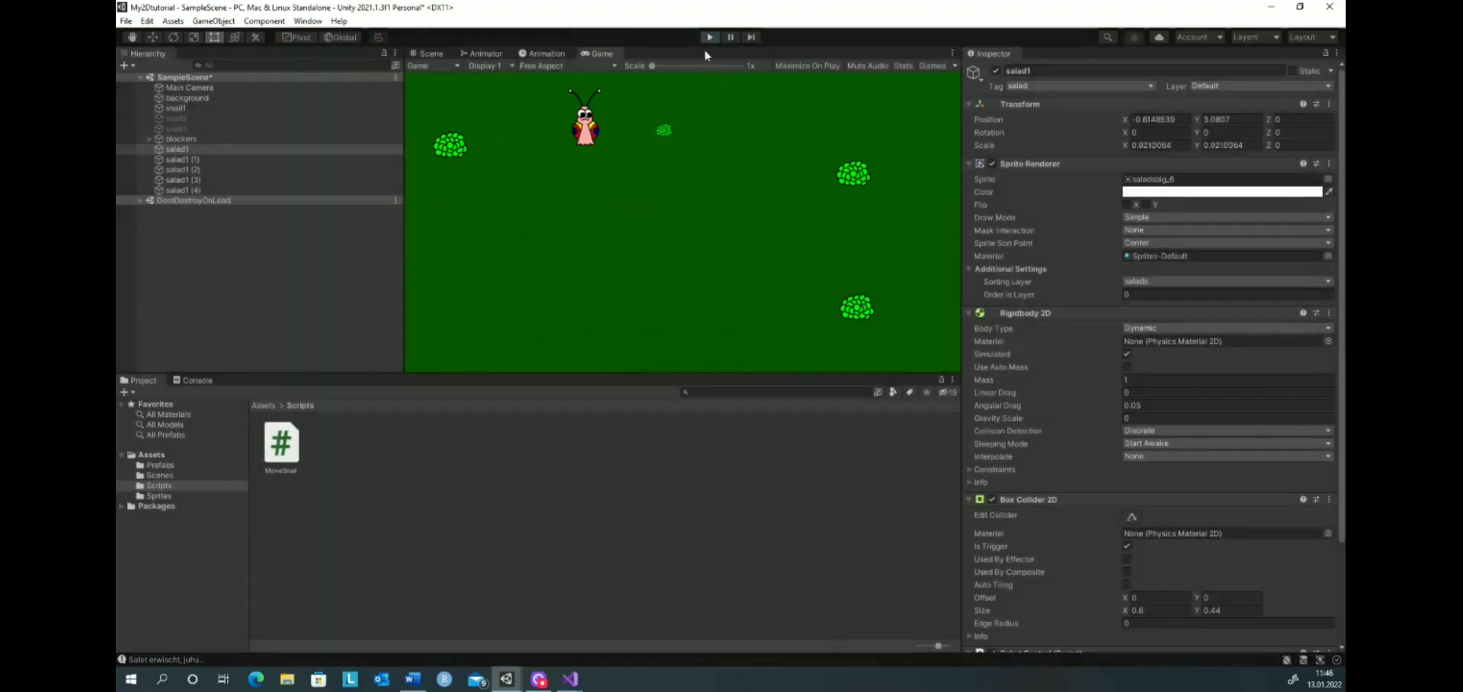
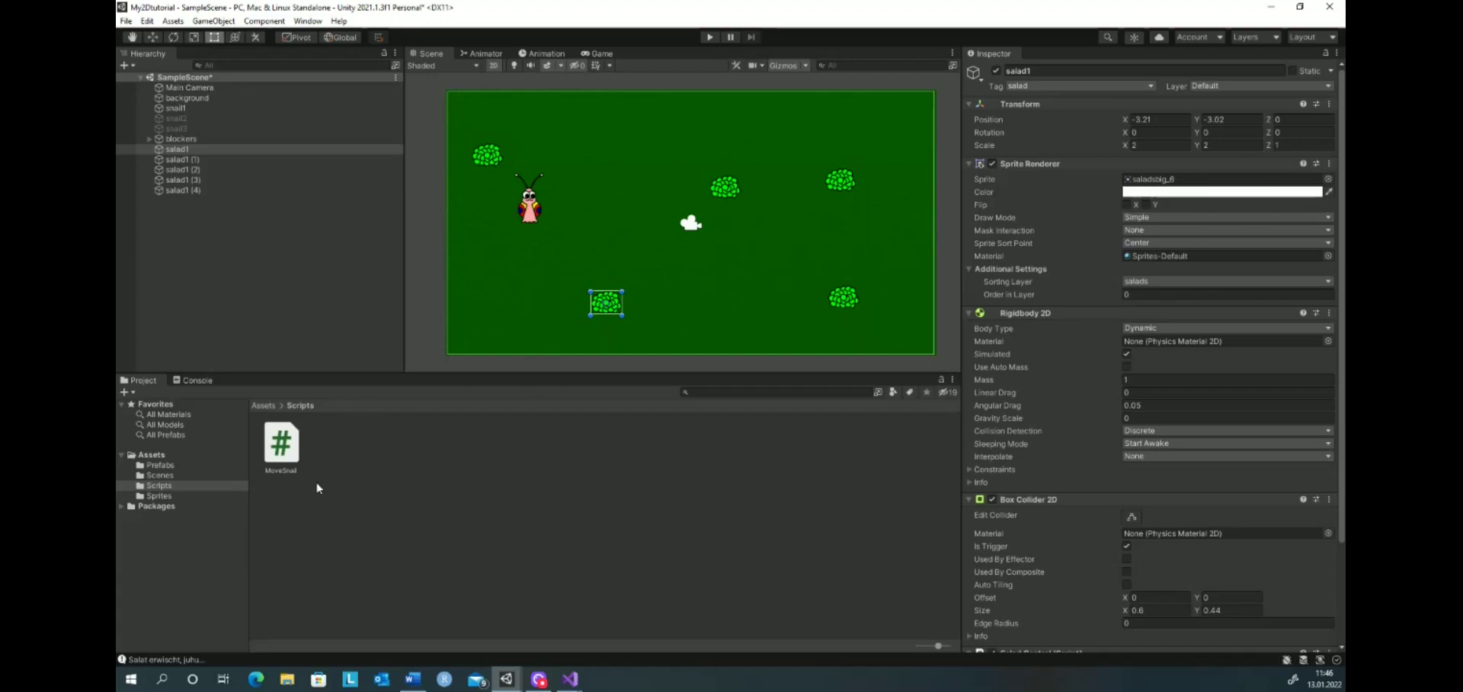
# Step: Move SaladControl.cs from the Assets root into the Scripts folder beside MoveSnail
pyautogui.click(154, 456)
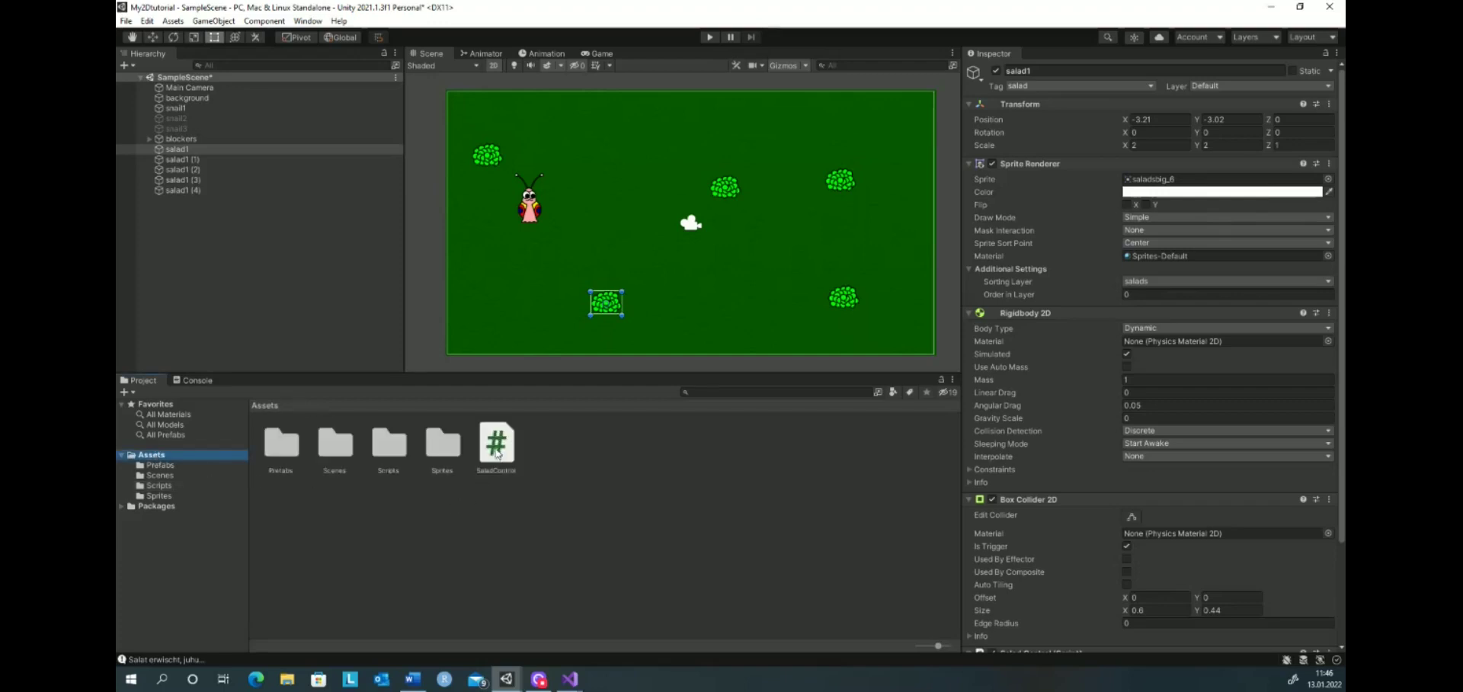
pyautogui.click(497, 454)
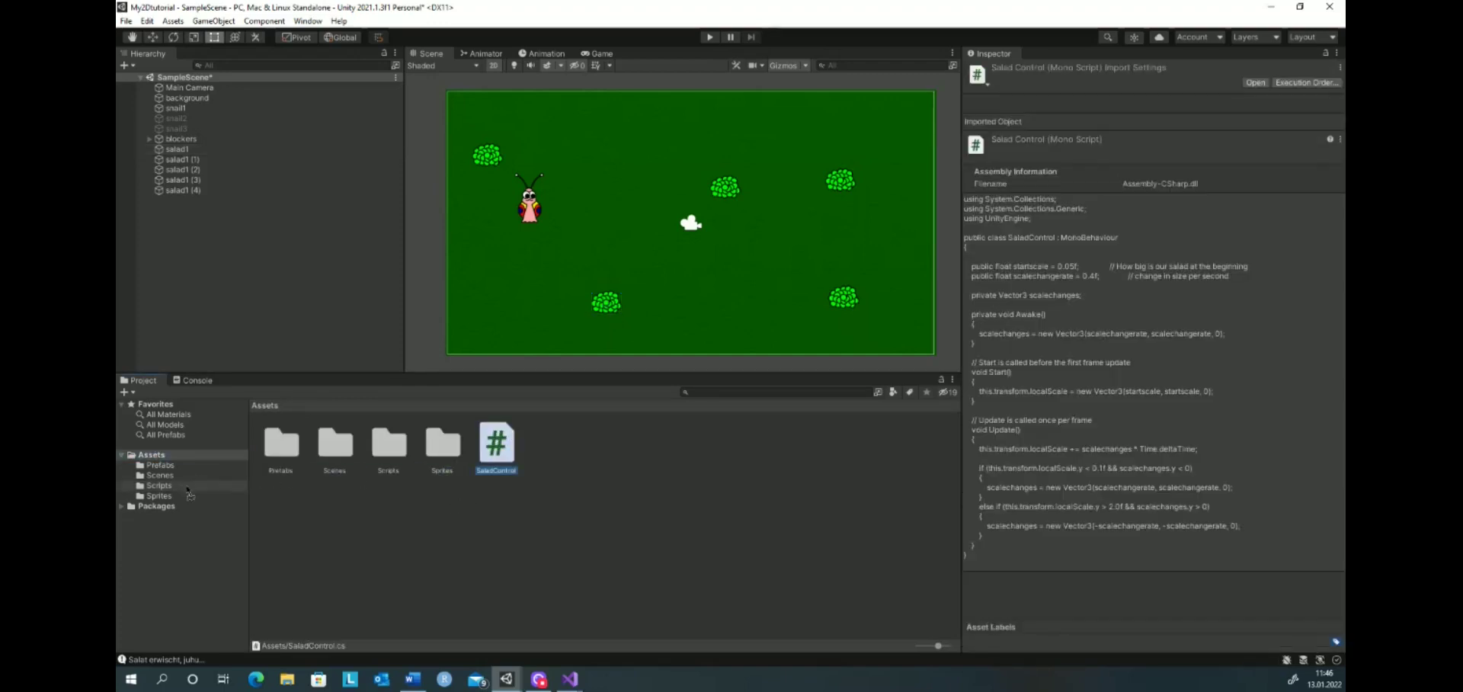
pyautogui.moveTo(164, 484); pyautogui.dragTo(164, 486)
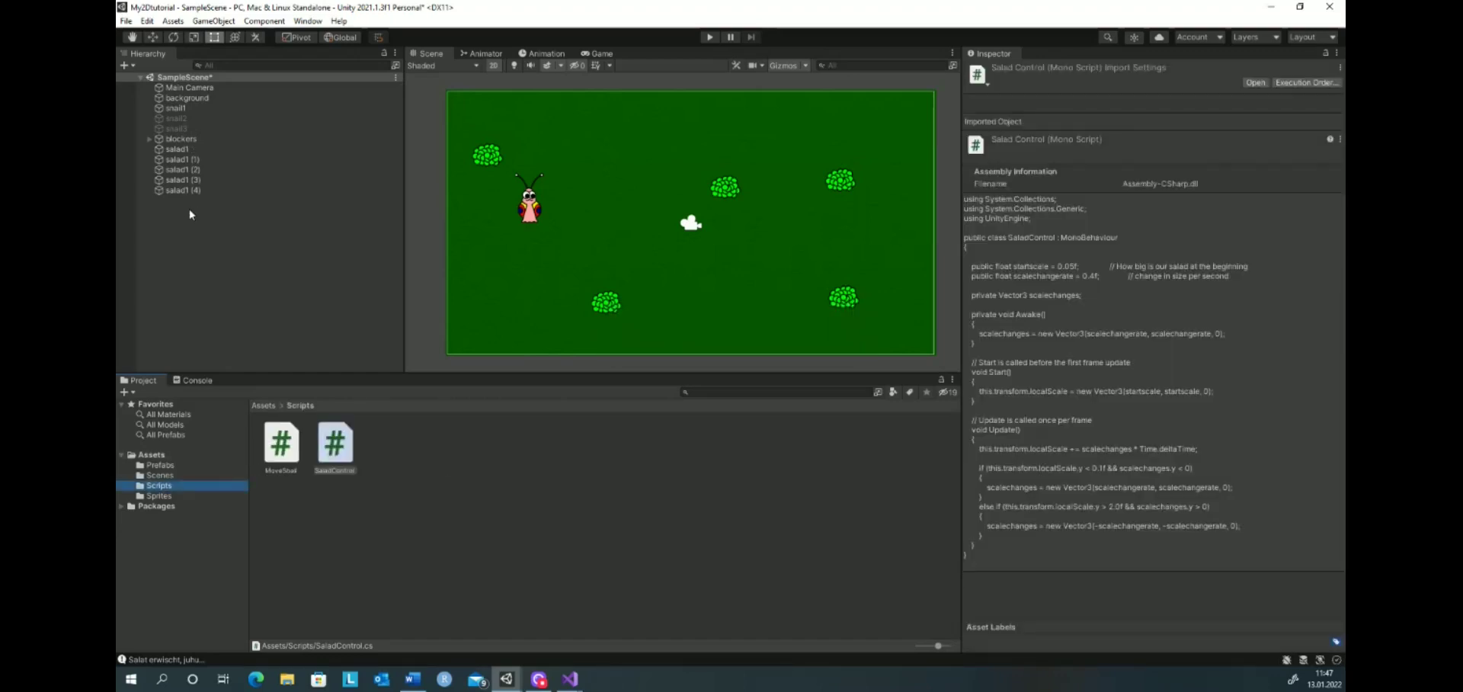
# Step: Inspect the salad1 (1) copy and the original salad1 object in the Hierarchy
pyautogui.click(184, 161)
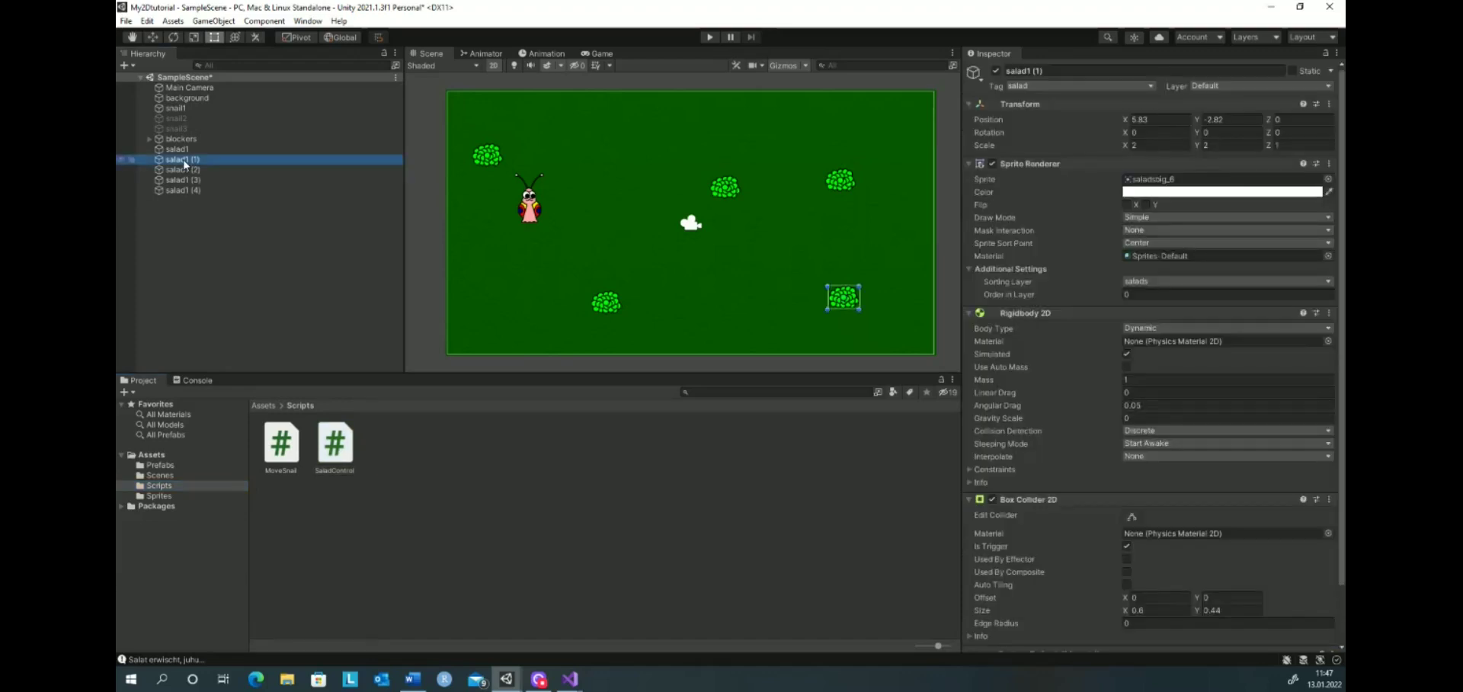
pyautogui.click(170, 151)
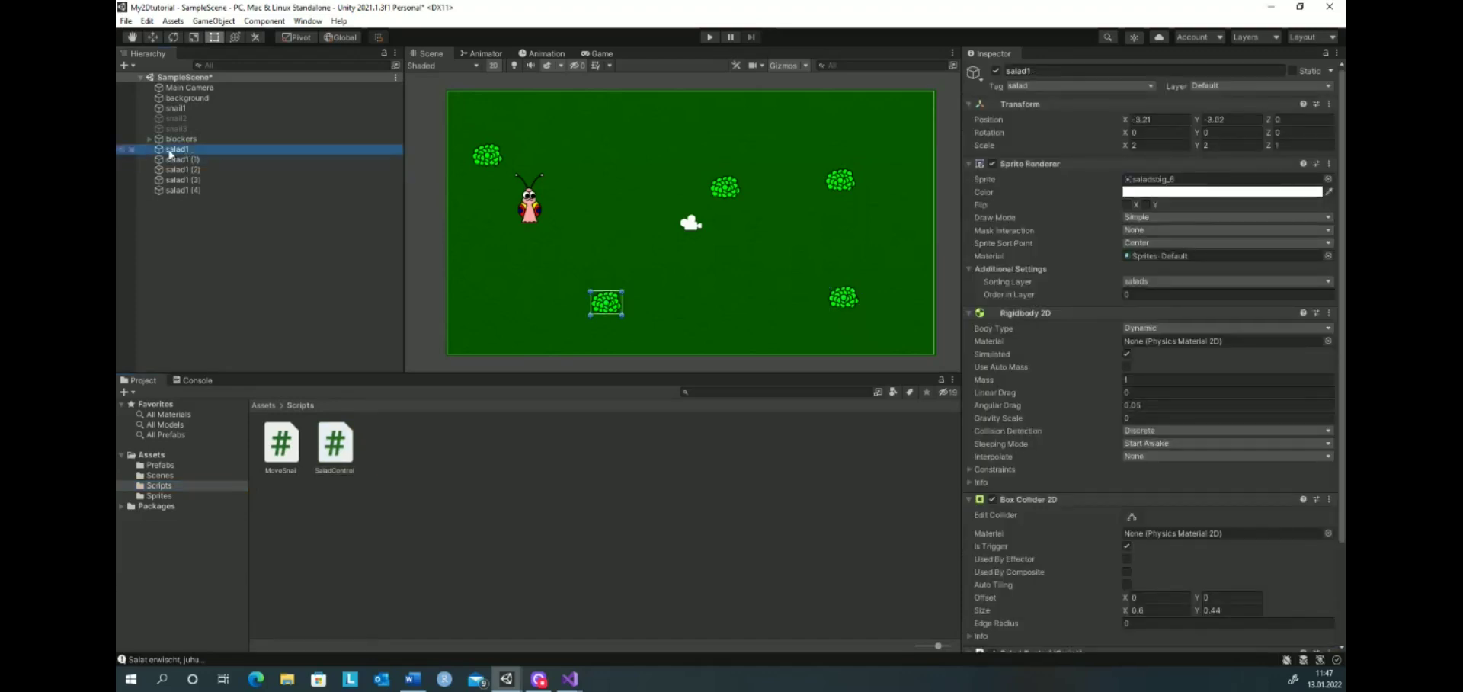
pyautogui.scroll(-2, 1332, 416)
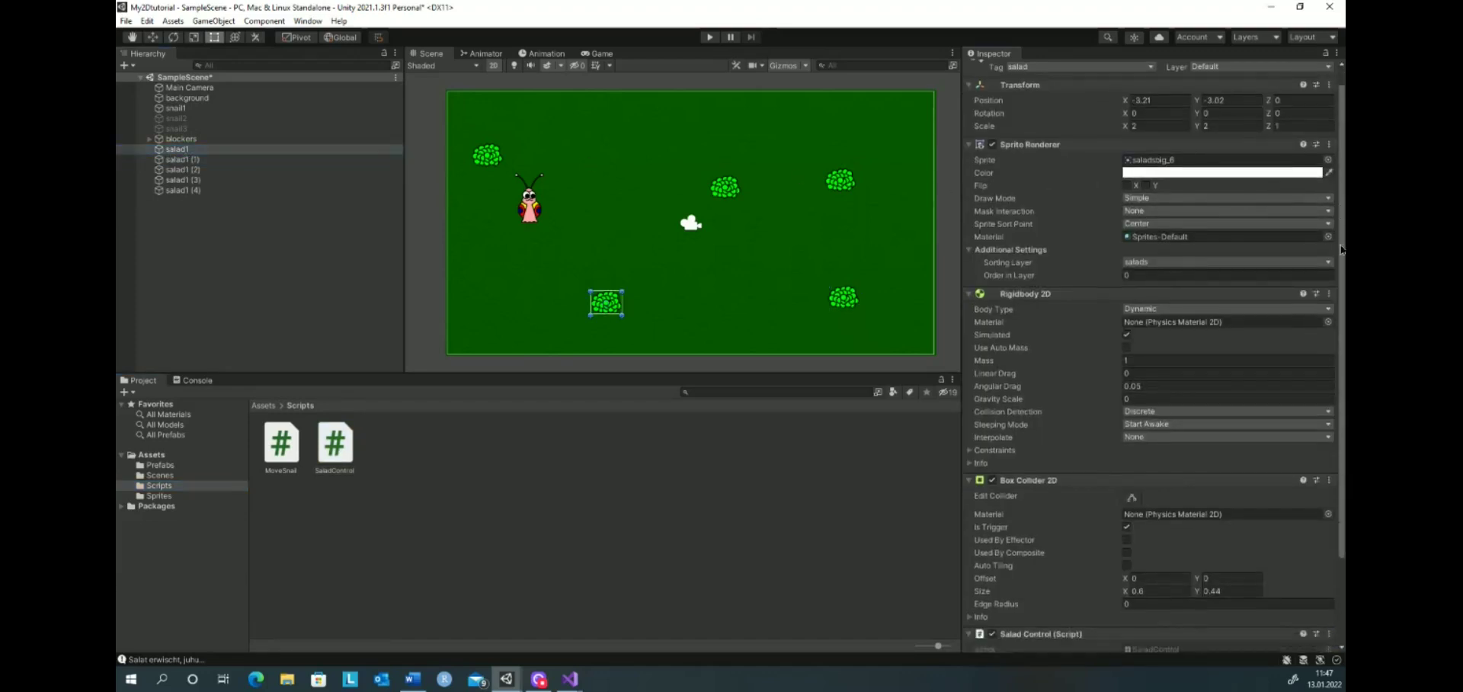
pyautogui.scroll(-2, 1332, 416)
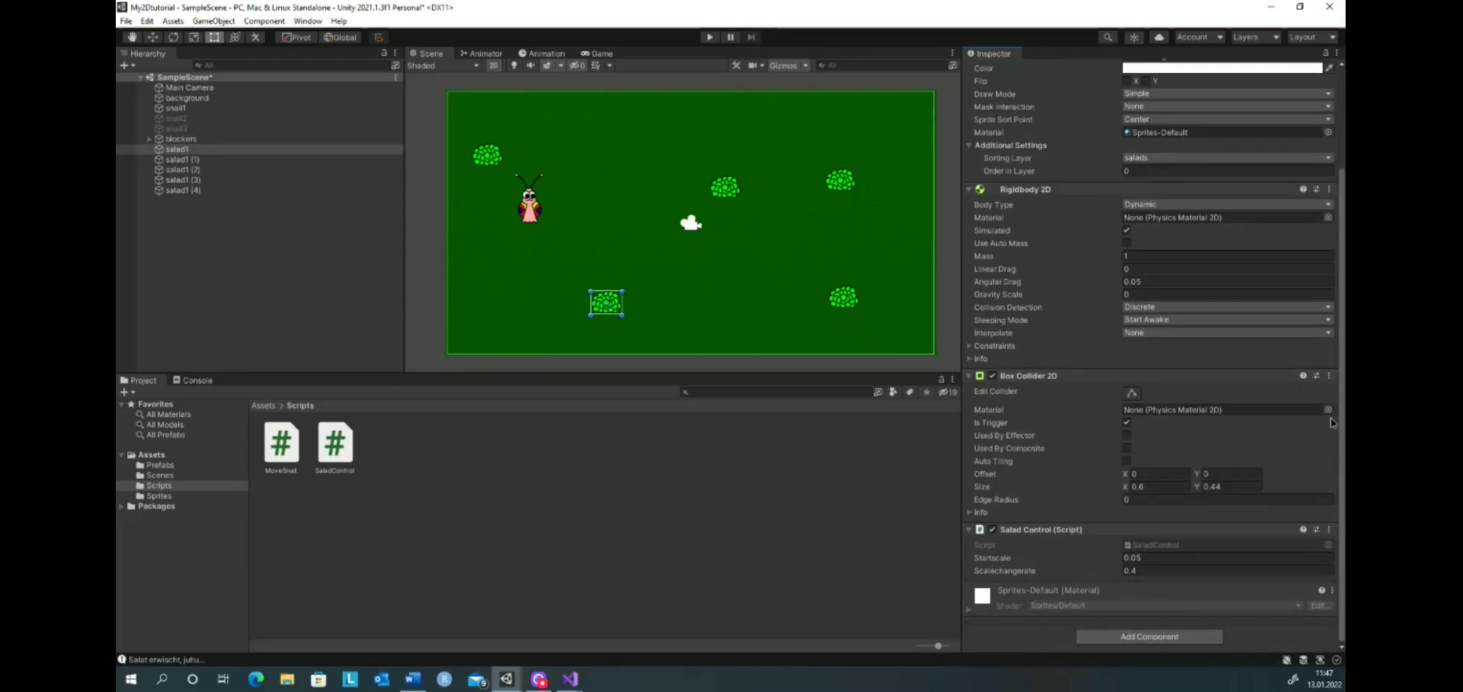
pyautogui.scroll(2, 1331, 417)
pyautogui.scroll(2, 1331, 320)
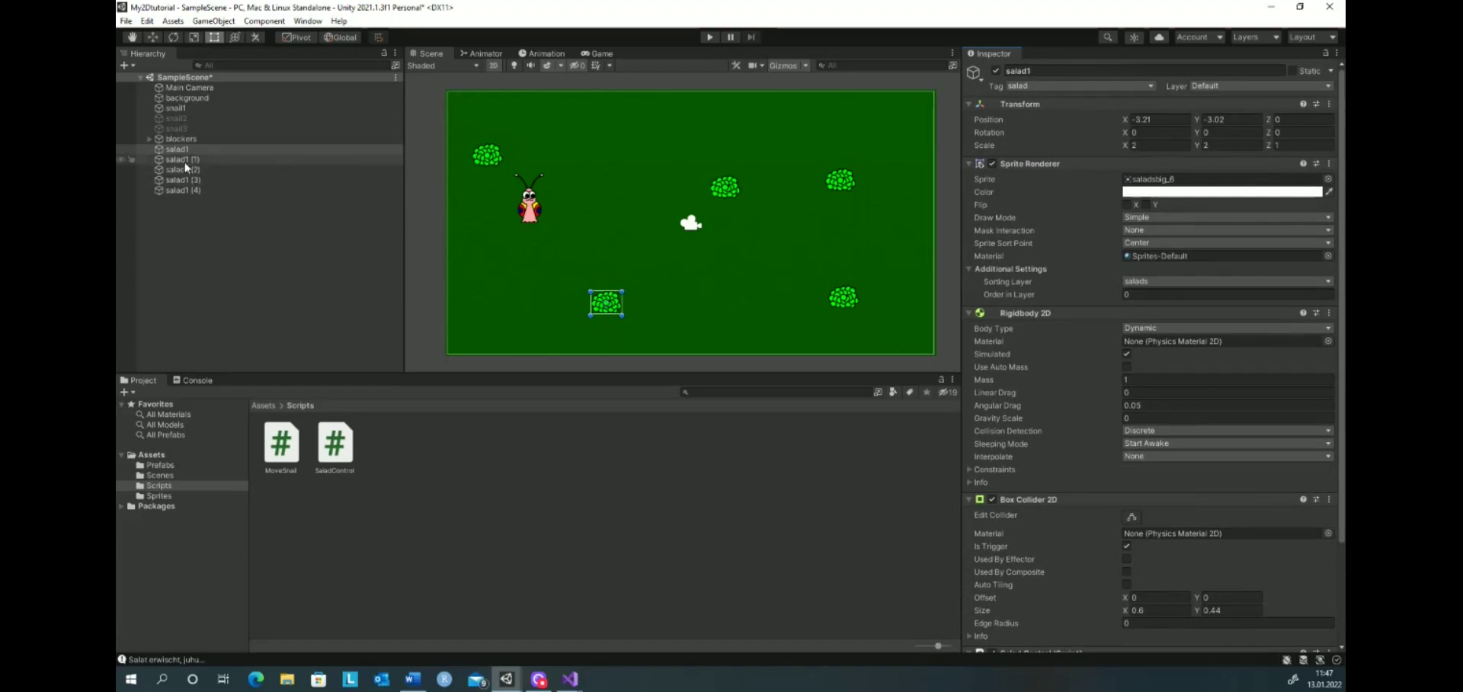
# Step: Delete the copies salad1 (1) through salad1 (4), leaving salad1 selected
pyautogui.click(185, 161)
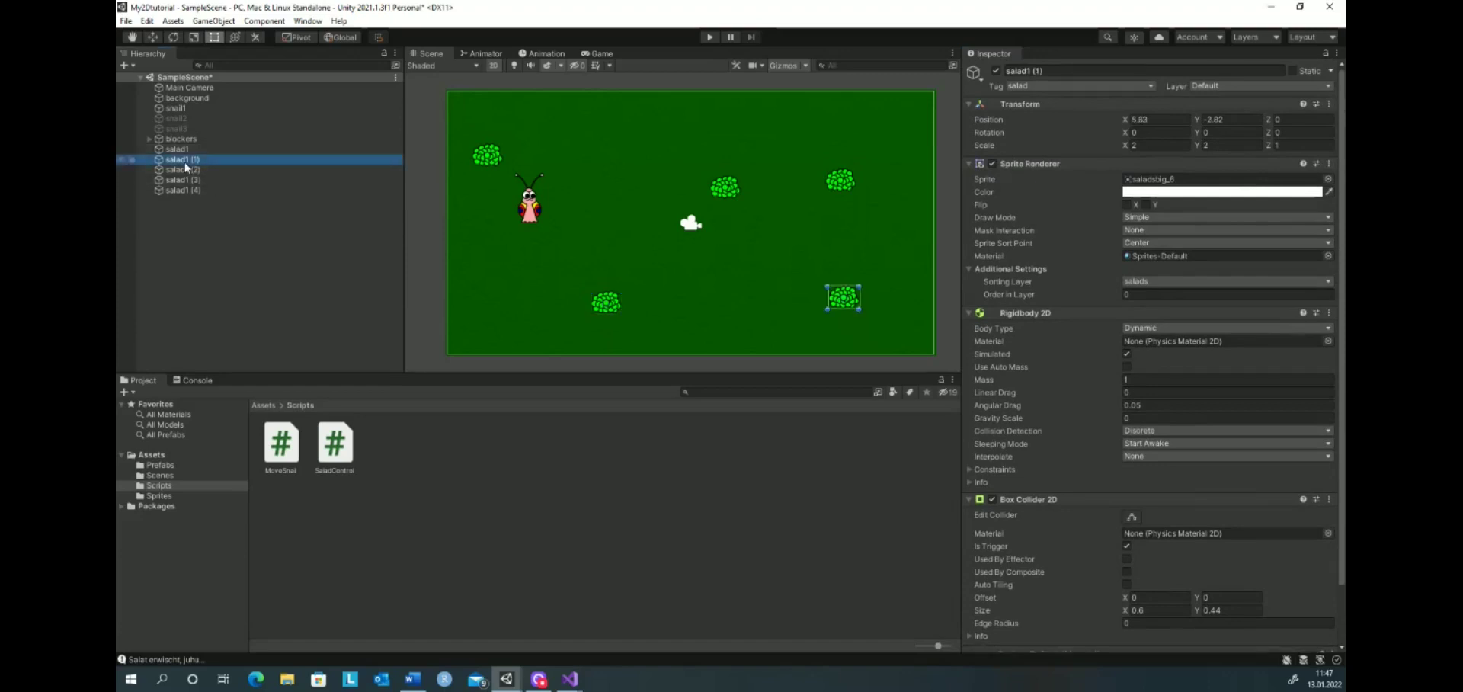
pyautogui.press('Delete')
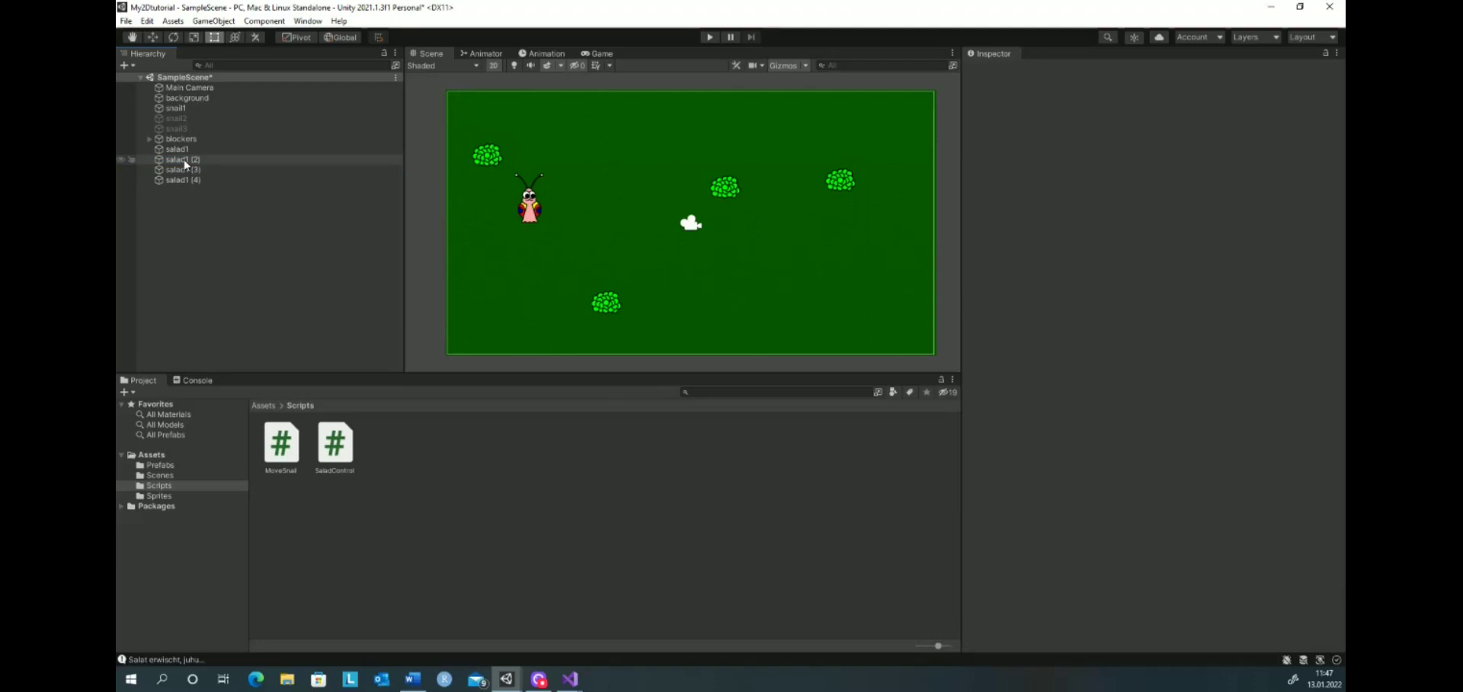
pyautogui.click(185, 161)
pyautogui.press('Delete')
pyautogui.click(185, 160)
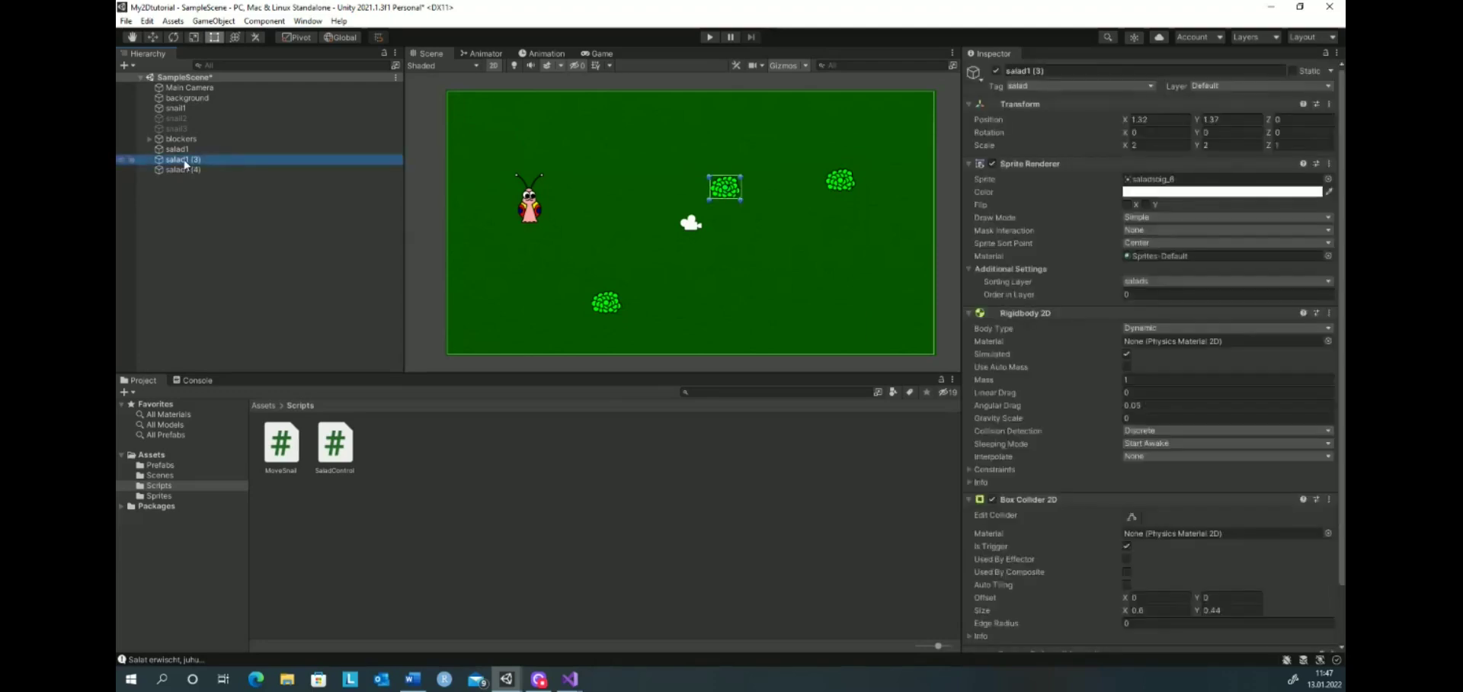
pyautogui.press('Delete')
pyautogui.click(185, 161)
pyautogui.press('Delete')
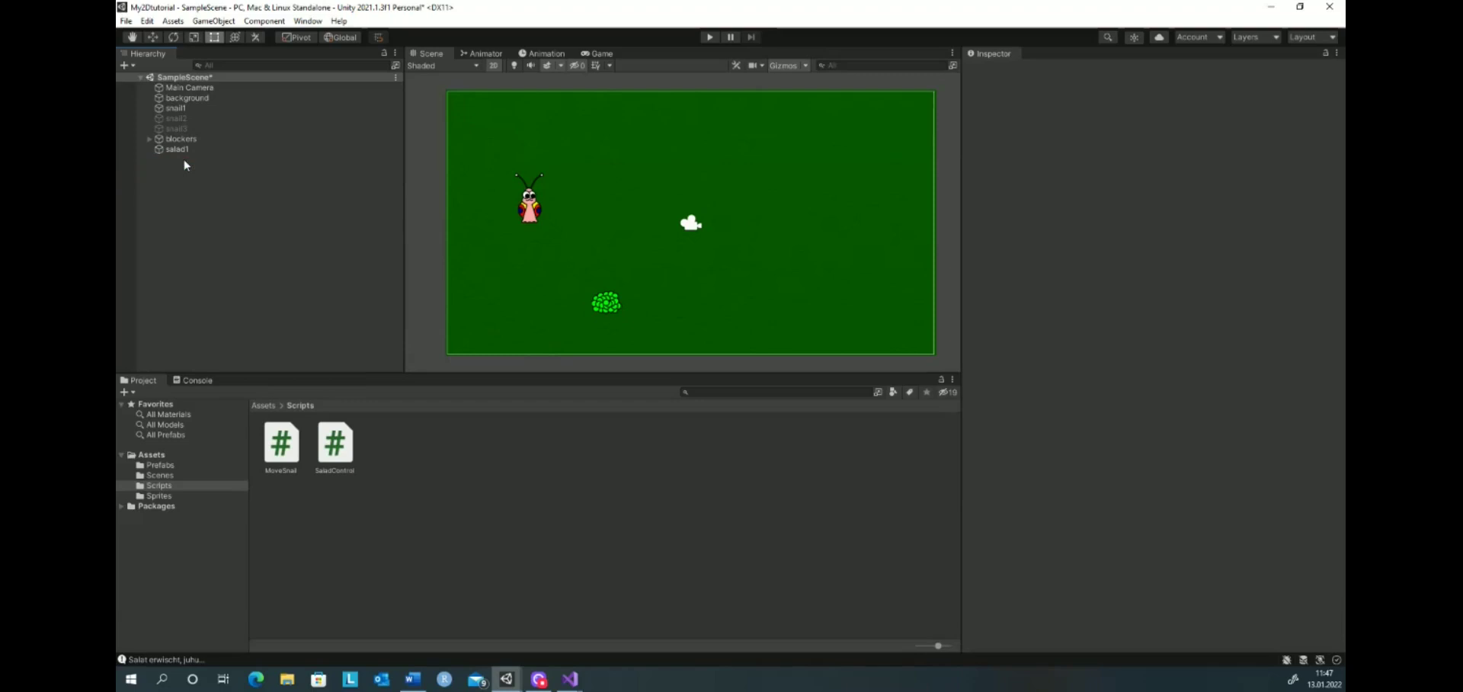
pyautogui.click(182, 150)
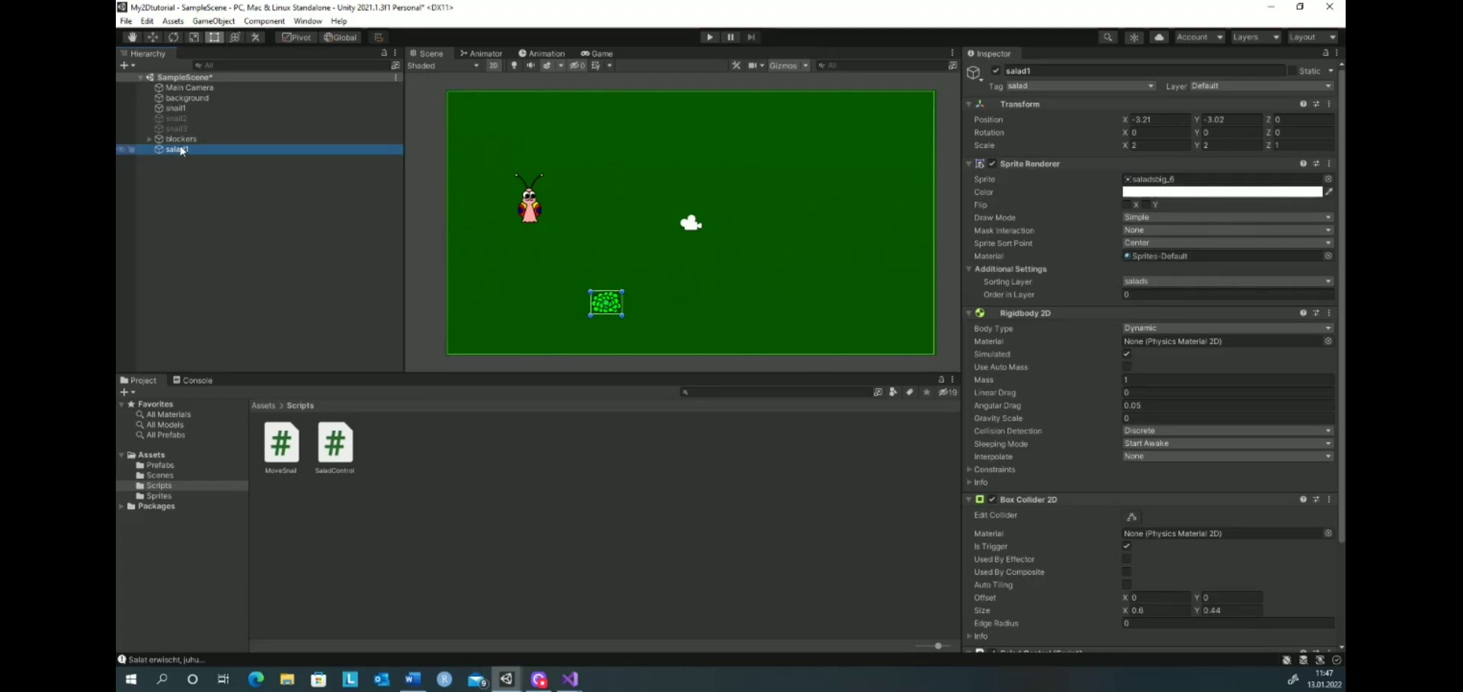
# Step: Browse to the Prefabs folder and dismiss the Assets context menu without creating anything
pyautogui.click(165, 468)
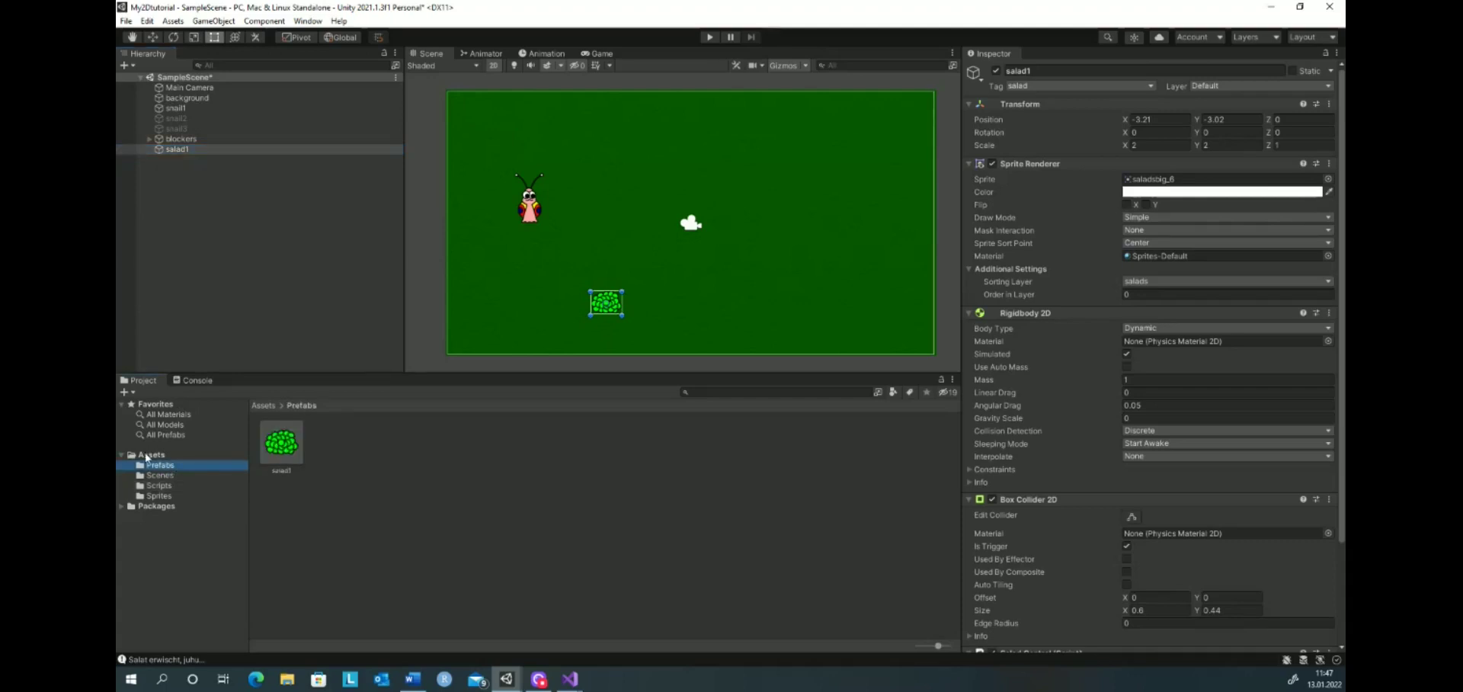
pyautogui.rightClick(147, 458)
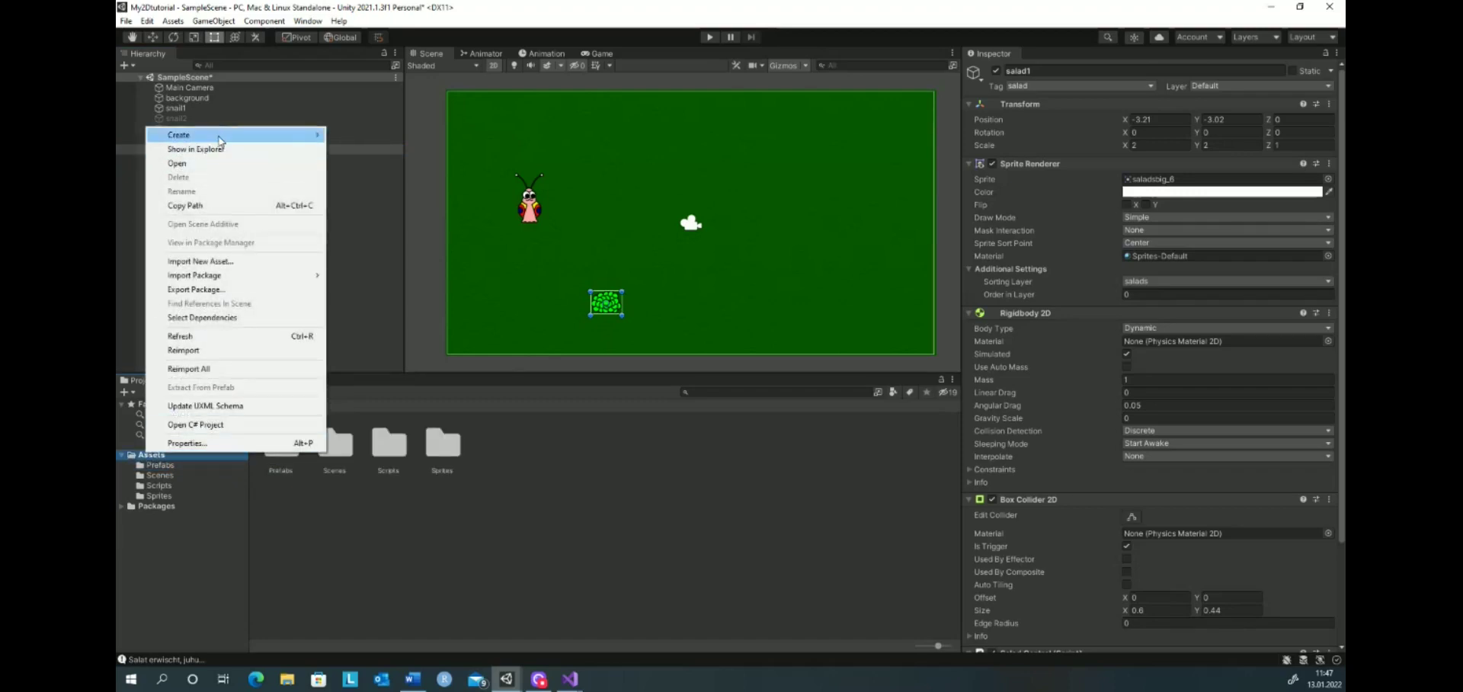
pyautogui.moveTo(219, 140)
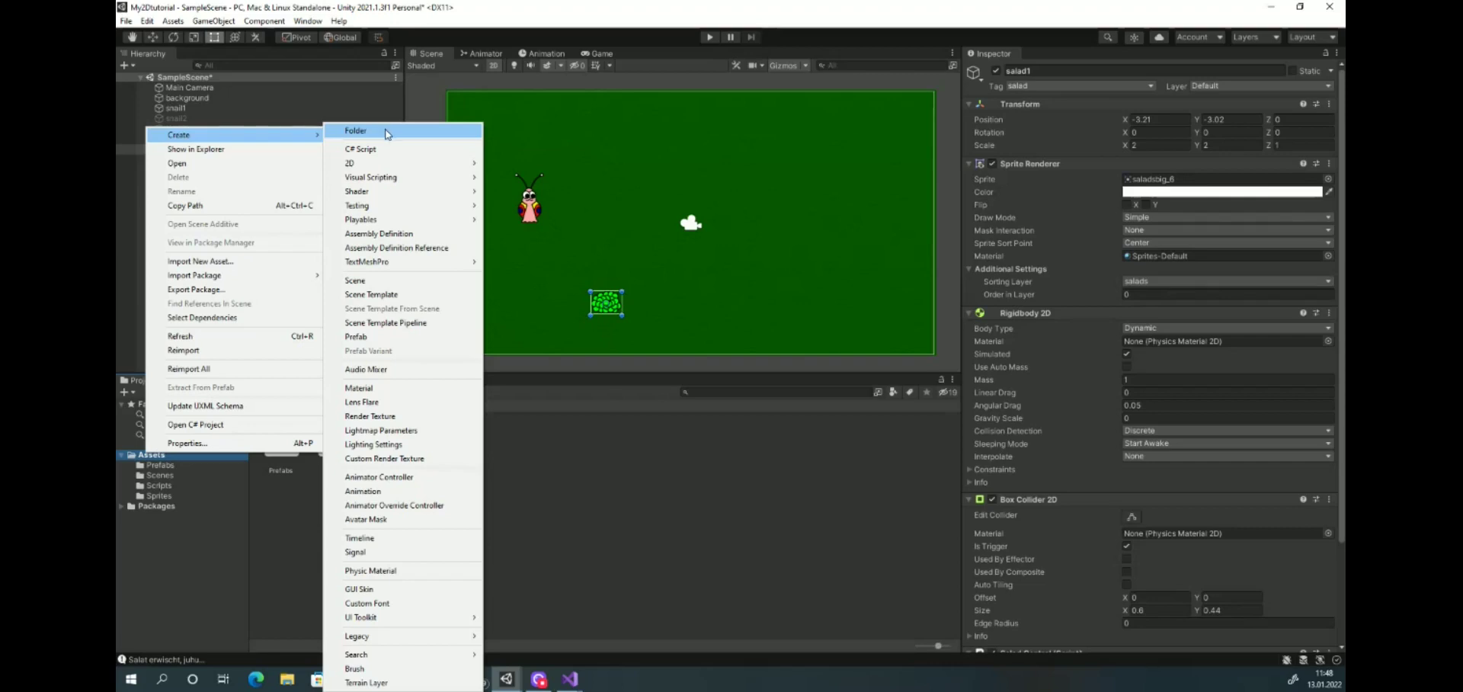
pyautogui.click(181, 590)
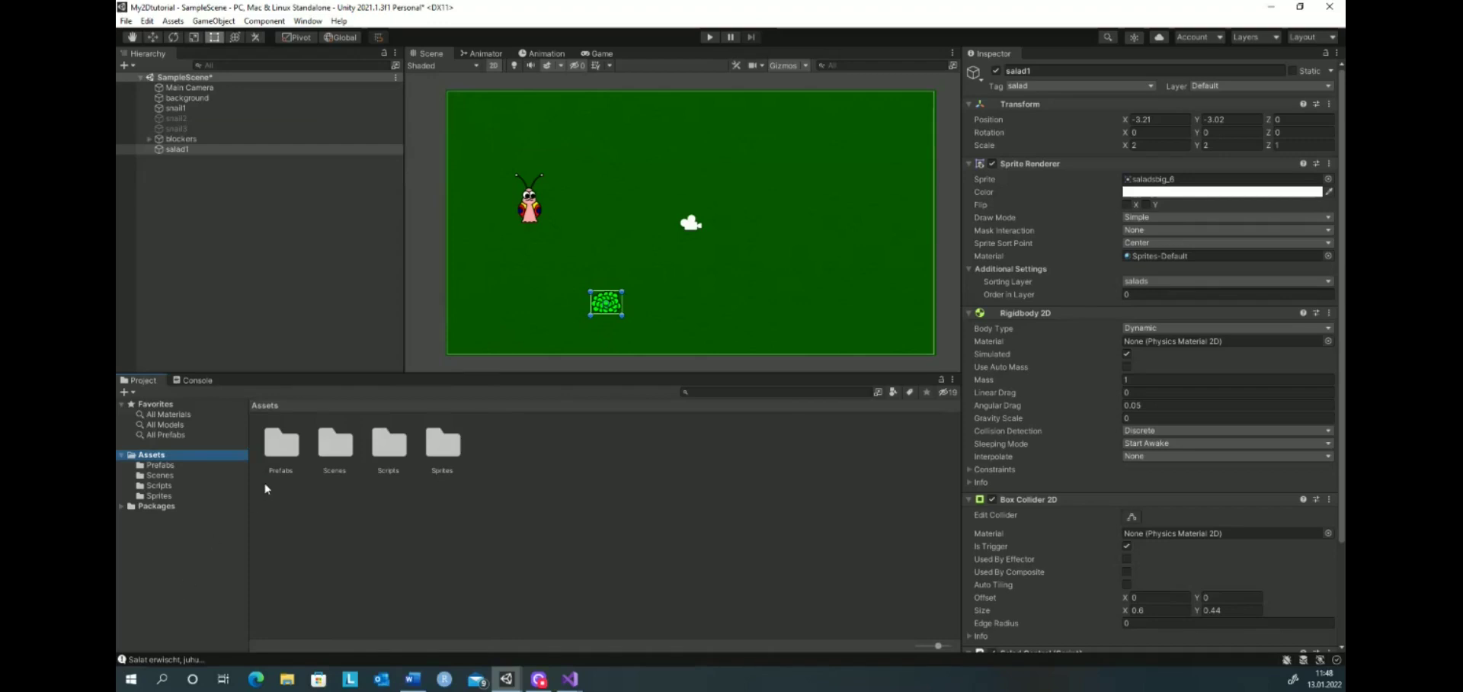
# Step: Delete the salad1 prefab asset from the Prefabs folder and confirm the deletion
pyautogui.click(169, 466)
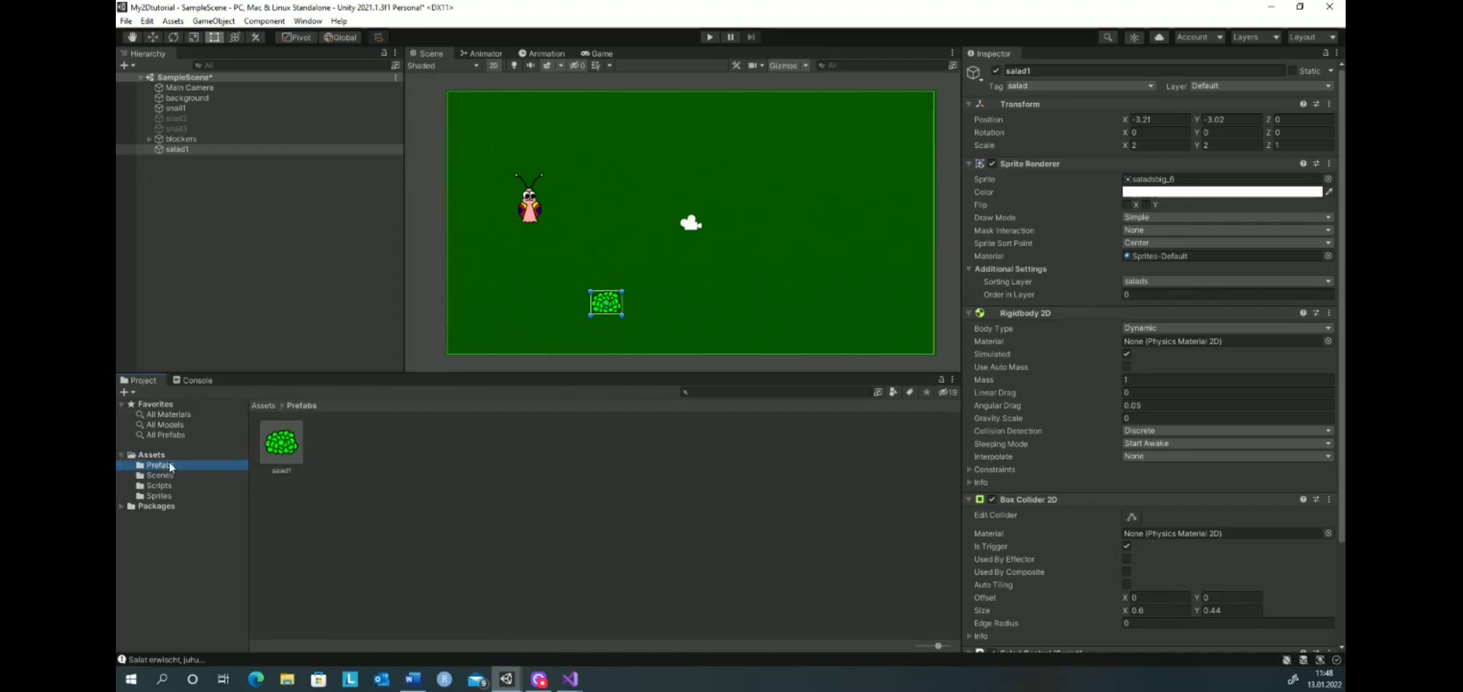
pyautogui.click(279, 446)
pyautogui.press('Delete')
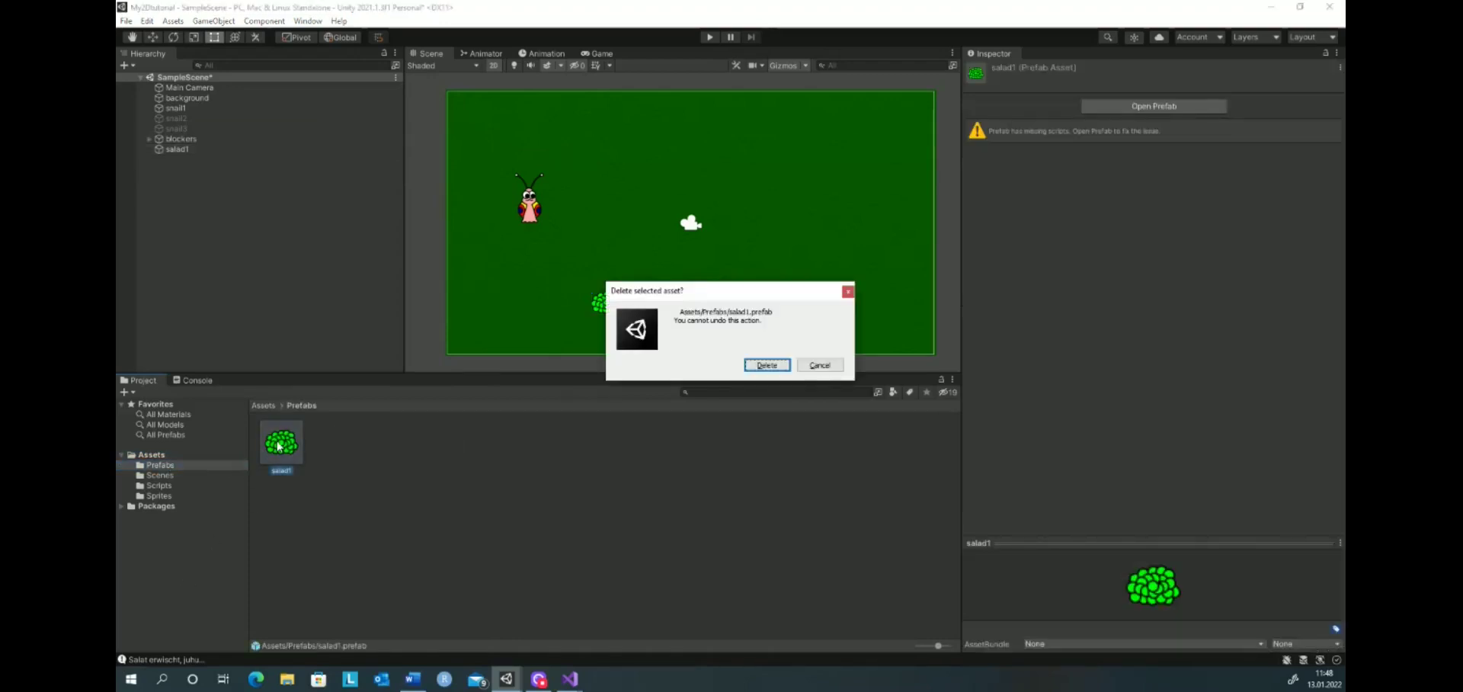
pyautogui.press('Return')
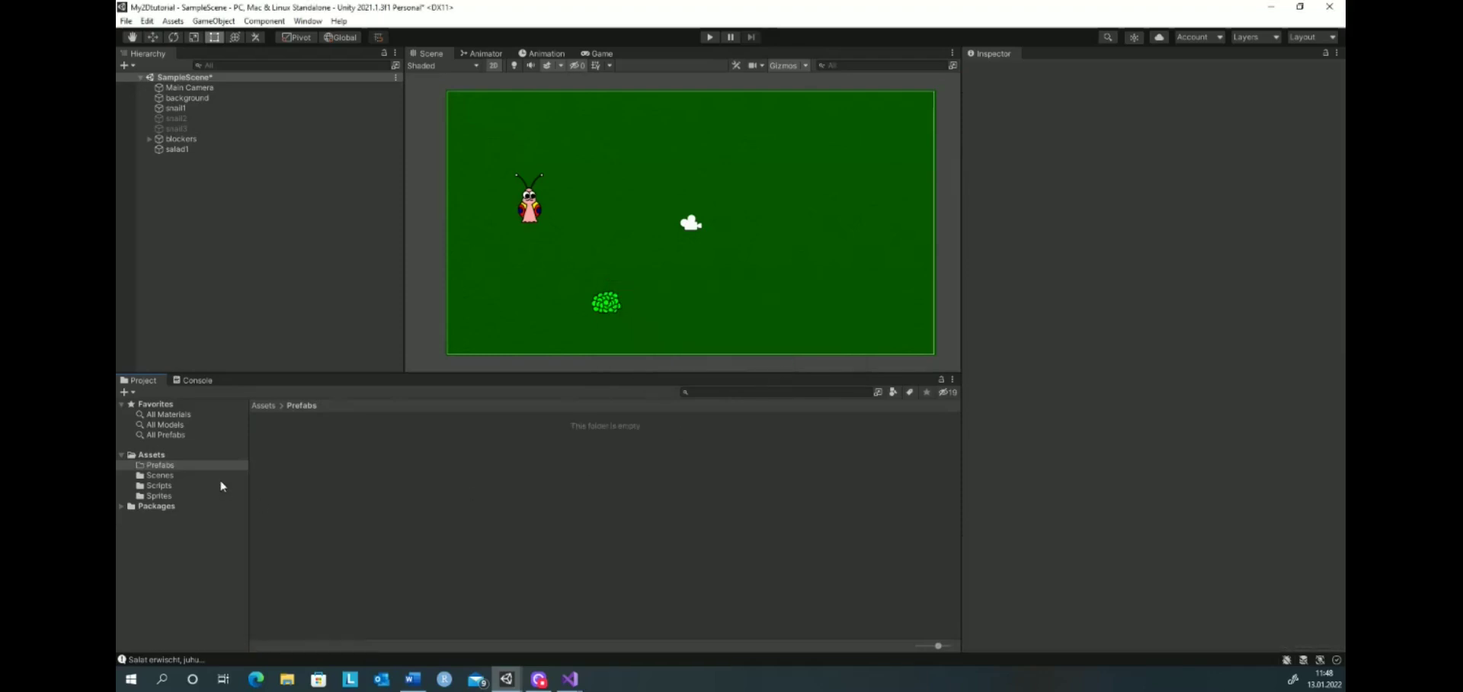
# Step: Save the scene's salad1 object as a new prefab in Assets/Prefabs
pyautogui.click(151, 454)
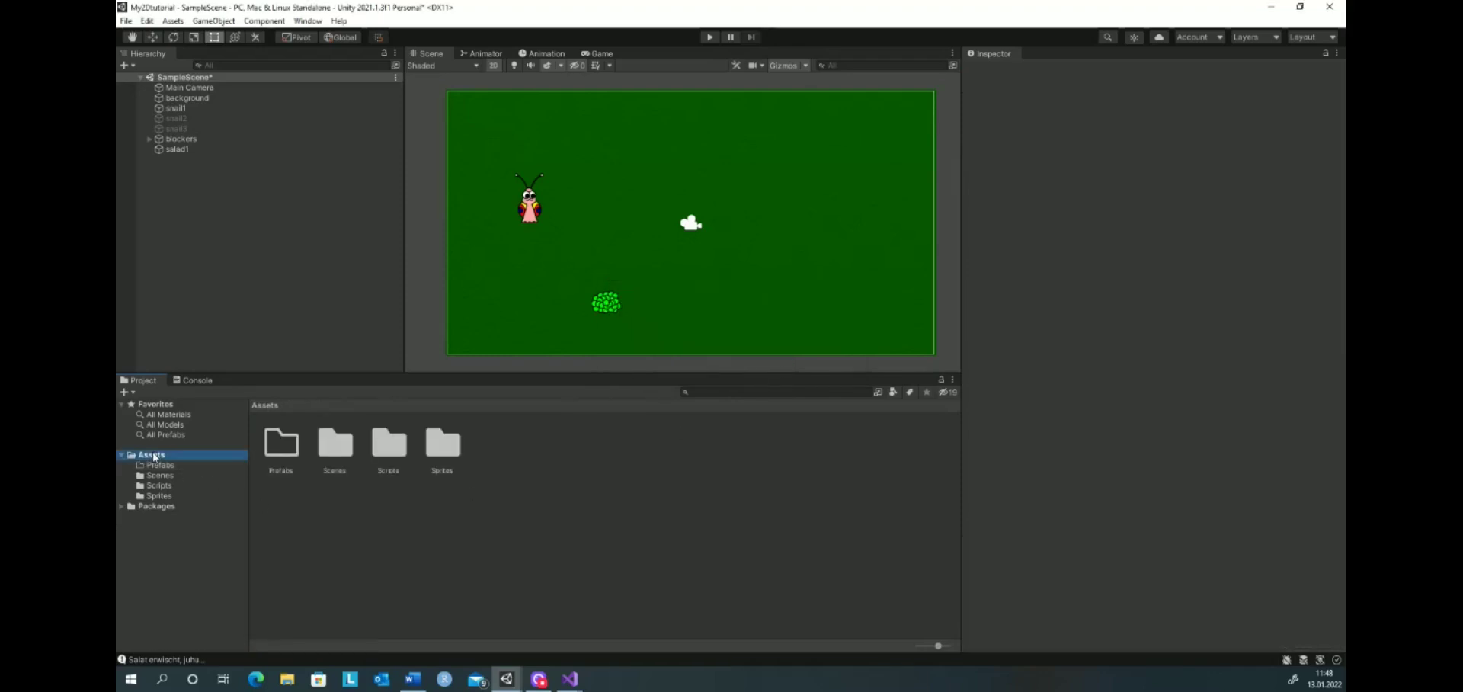
pyautogui.click(179, 150)
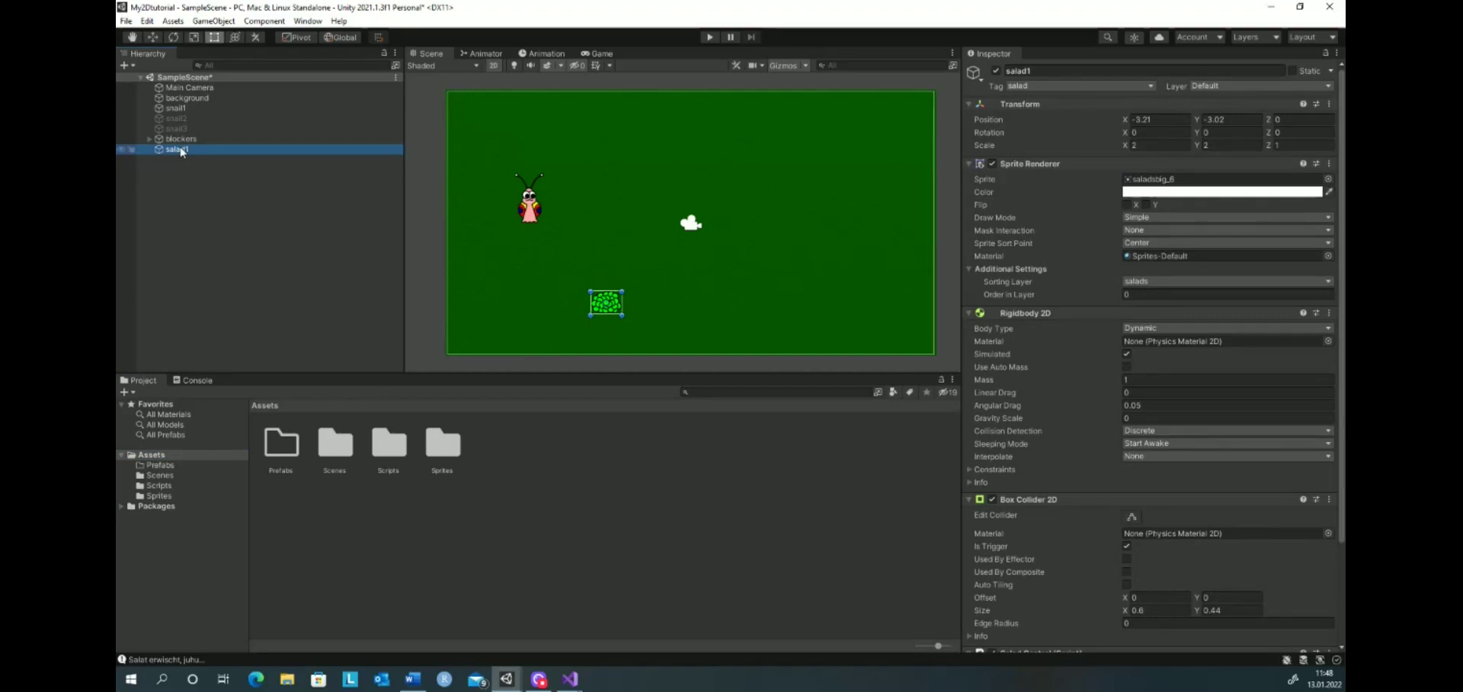
pyautogui.moveTo(181, 153); pyautogui.dragTo(272, 347)
pyautogui.moveTo(270, 343); pyautogui.dragTo(282, 448)
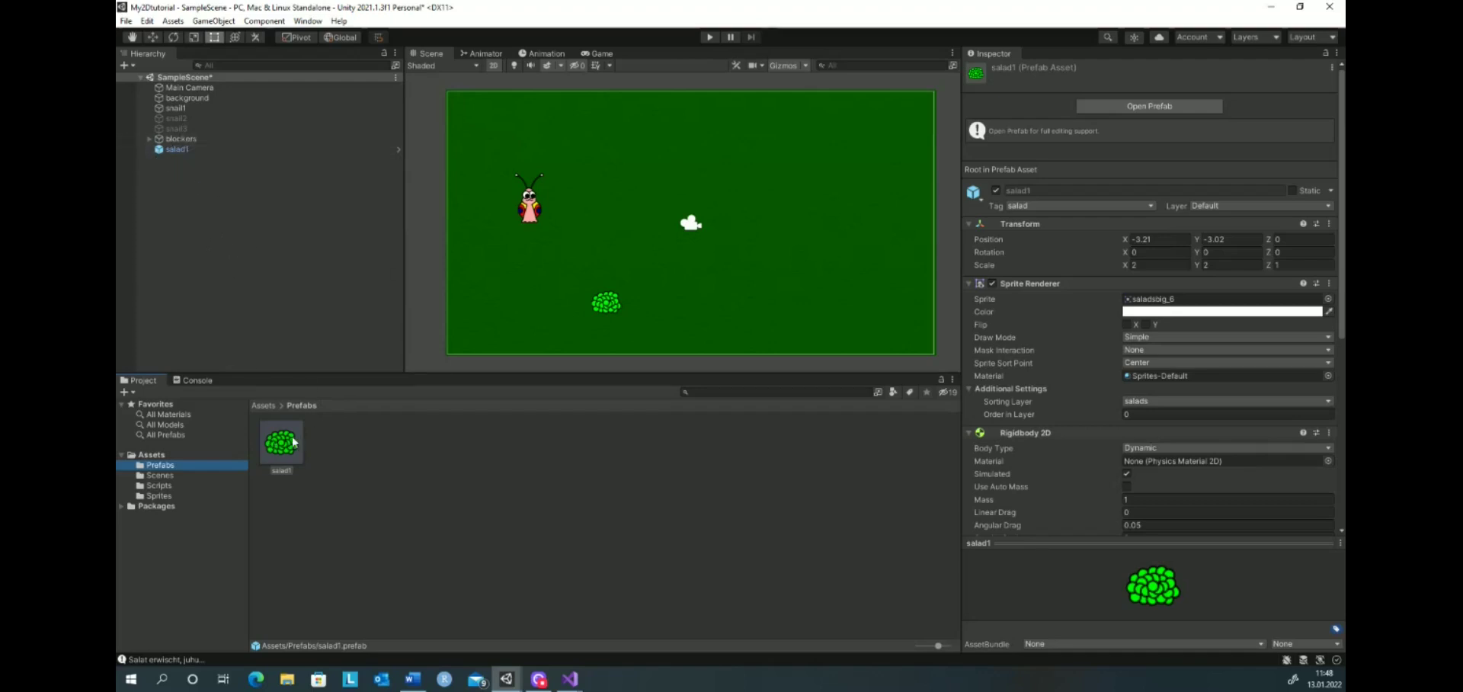
# Step: Add five salad1 prefab instances, salad1 (1) to (5), then select salad1 (1) with the Move tool
pyautogui.moveTo(287, 444); pyautogui.dragTo(174, 182)
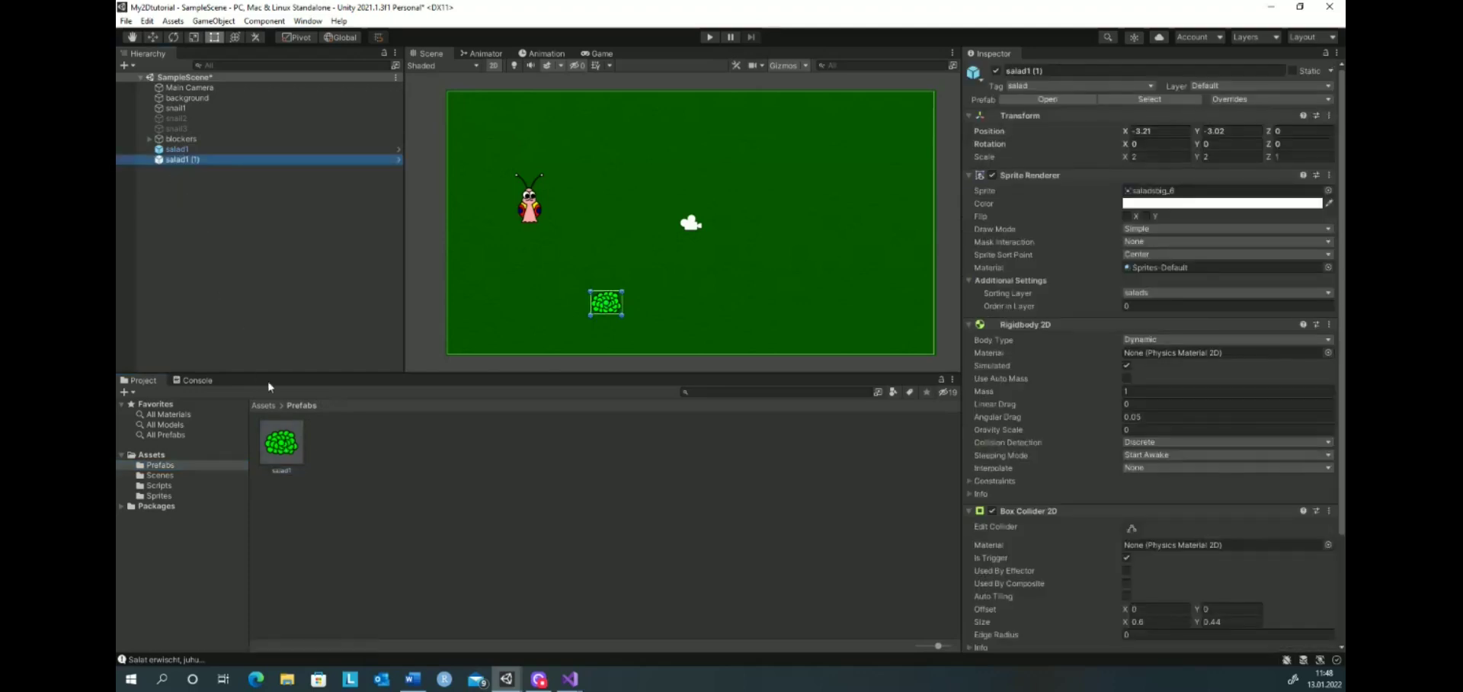
pyautogui.moveTo(282, 444); pyautogui.dragTo(178, 206)
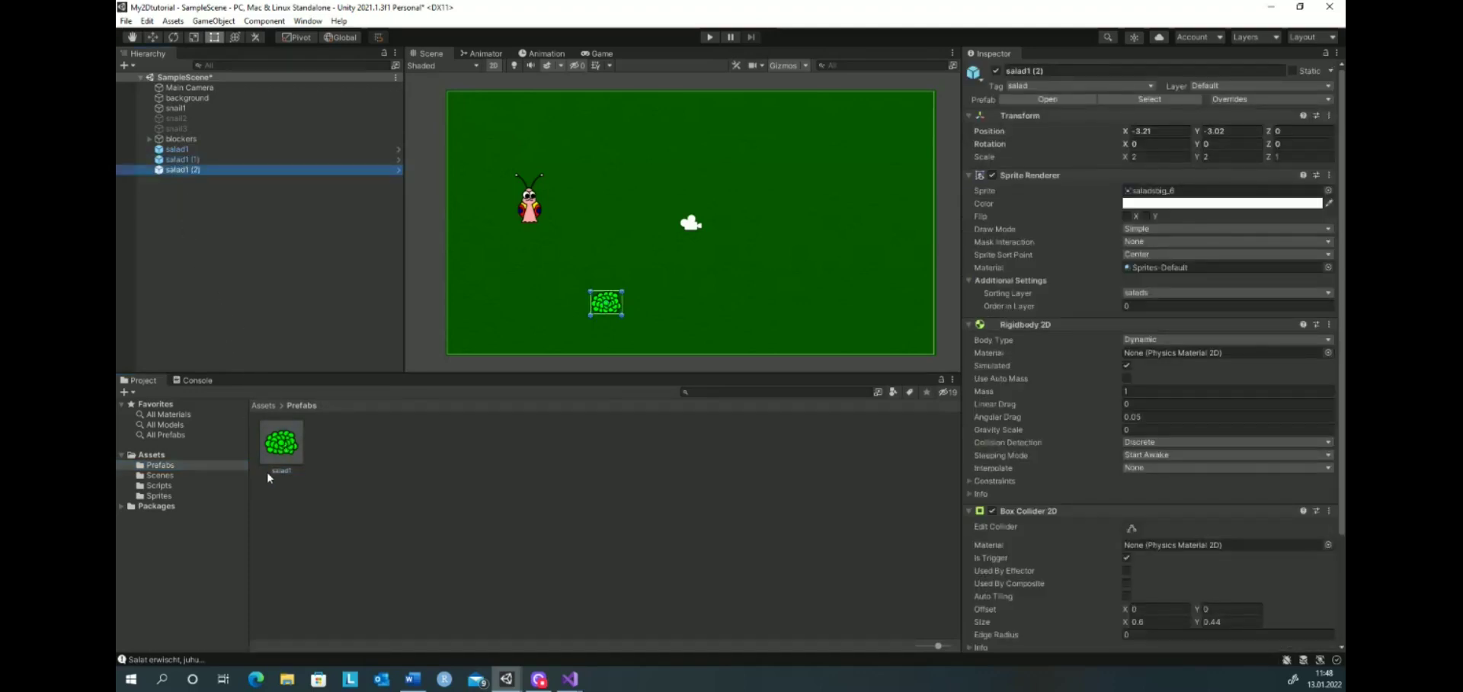
pyautogui.moveTo(280, 445); pyautogui.dragTo(171, 212)
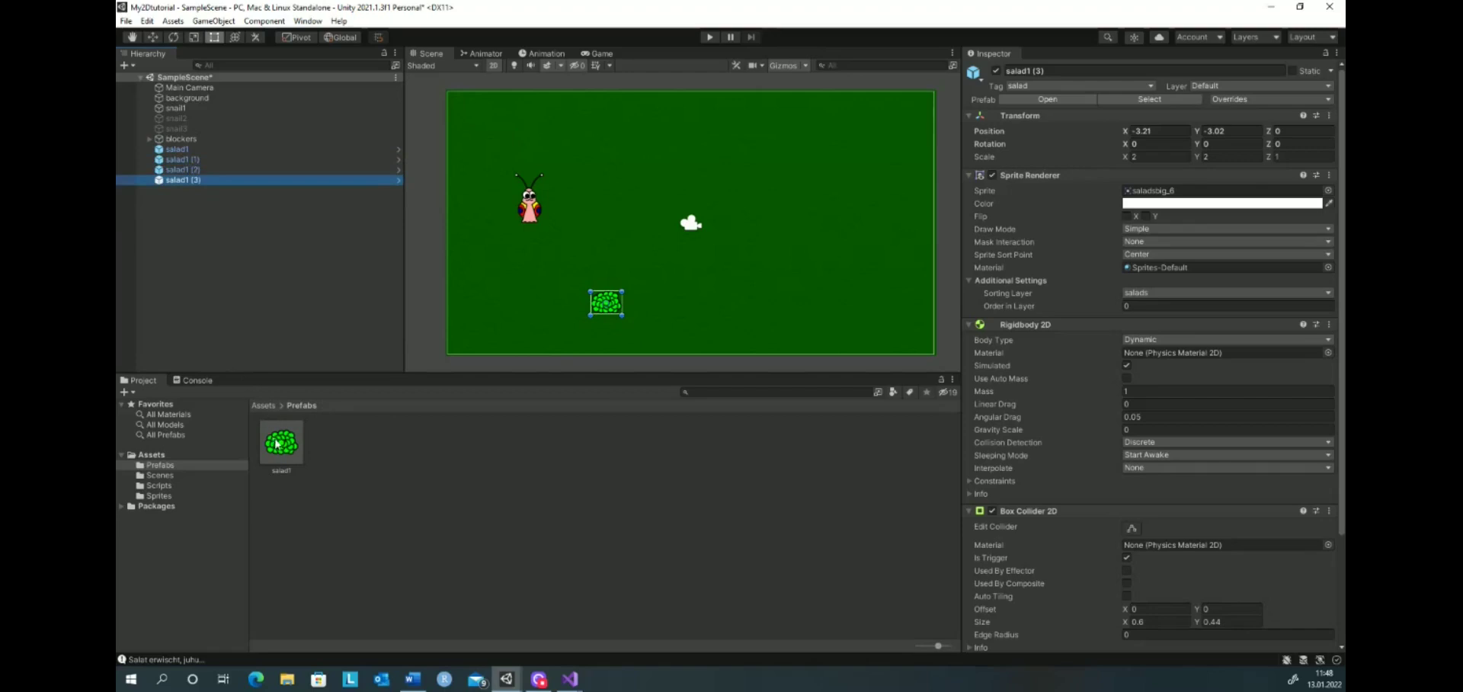
pyautogui.moveTo(281, 444); pyautogui.dragTo(185, 213)
pyautogui.moveTo(281, 444); pyautogui.dragTo(202, 226)
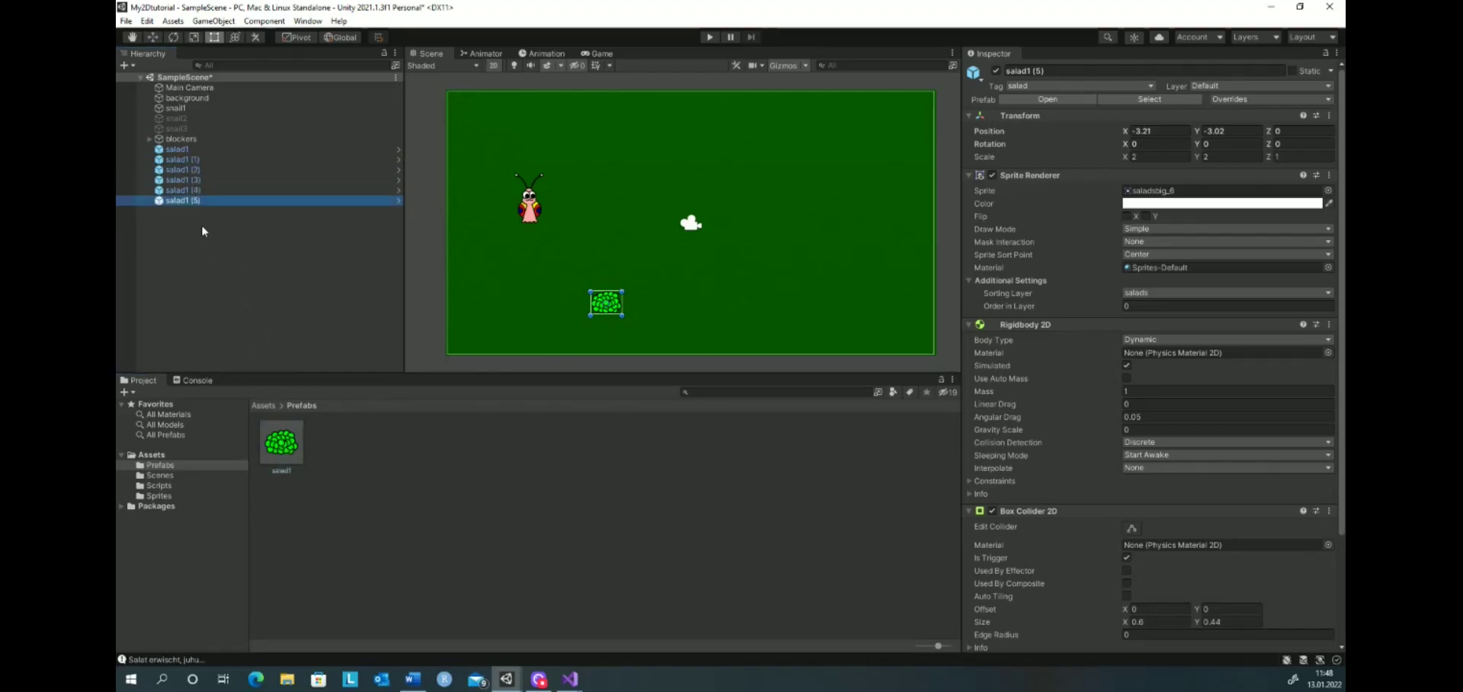
pyautogui.click(183, 149)
pyautogui.click(186, 159)
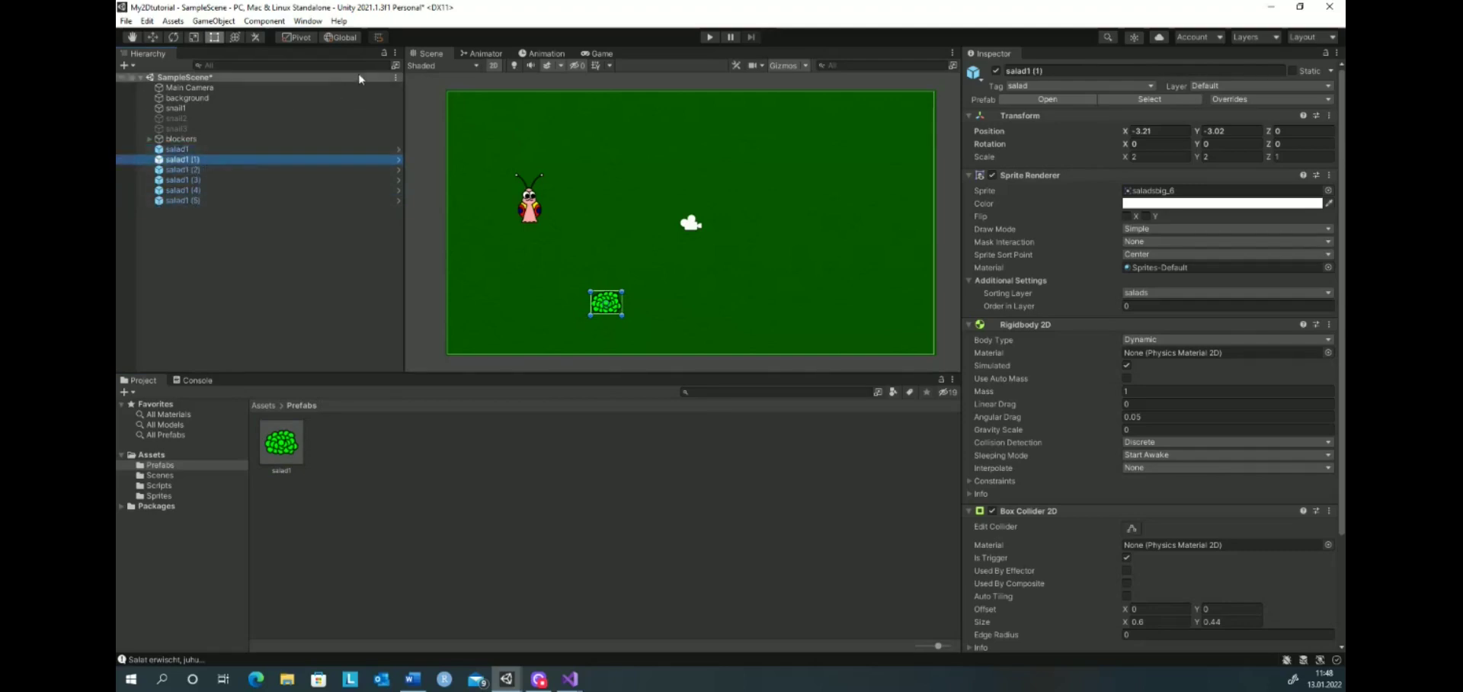
pyautogui.click(154, 38)
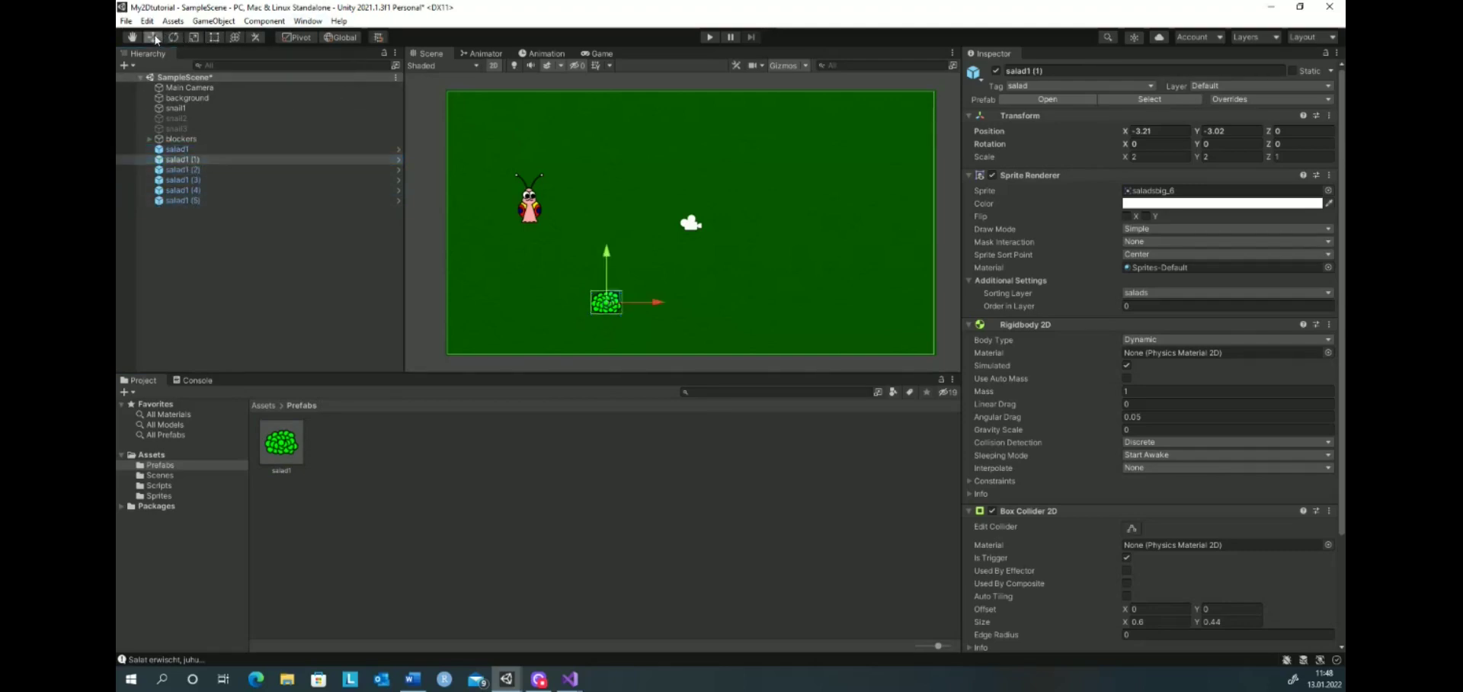
# Step: Place salad1 (1) bottom-right, salad1 (2) up near the snail, and salad1 (3) top-right
pyautogui.moveTo(639, 301); pyautogui.dragTo(856, 314)
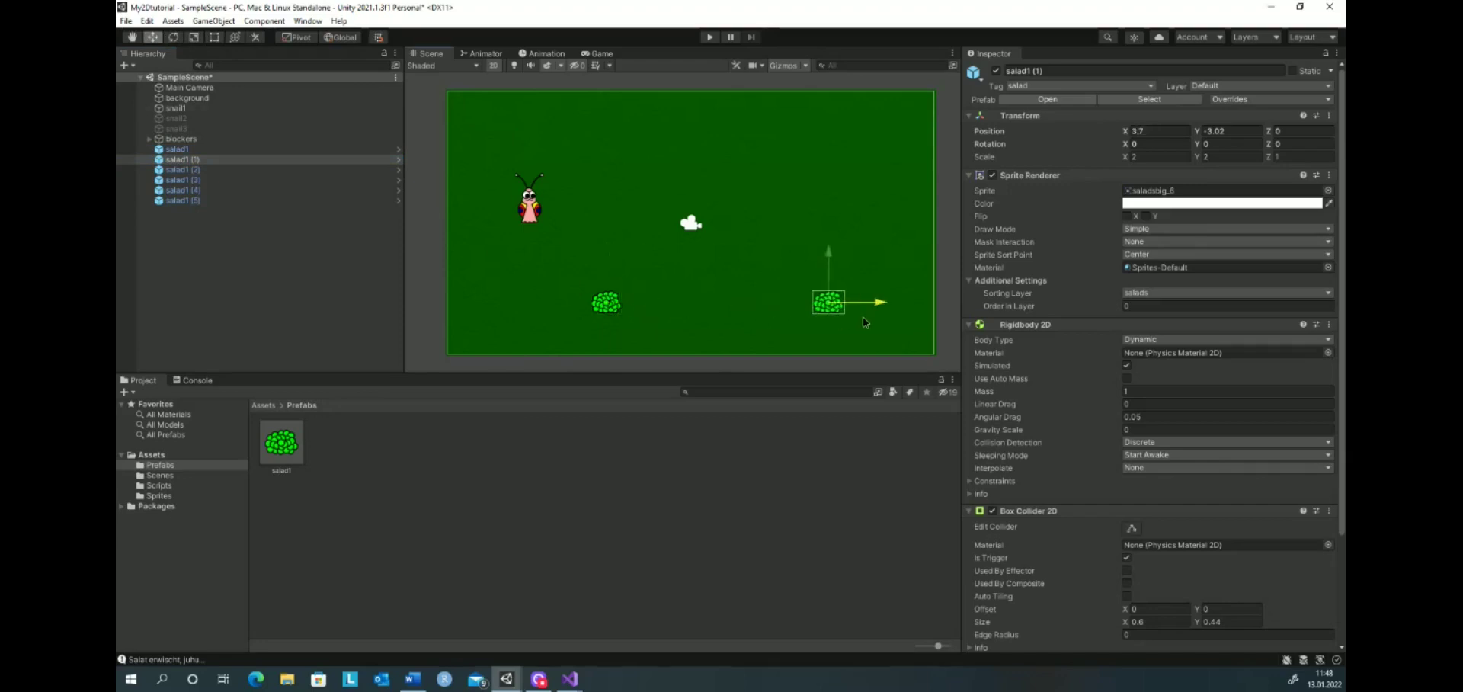
pyautogui.click(183, 169)
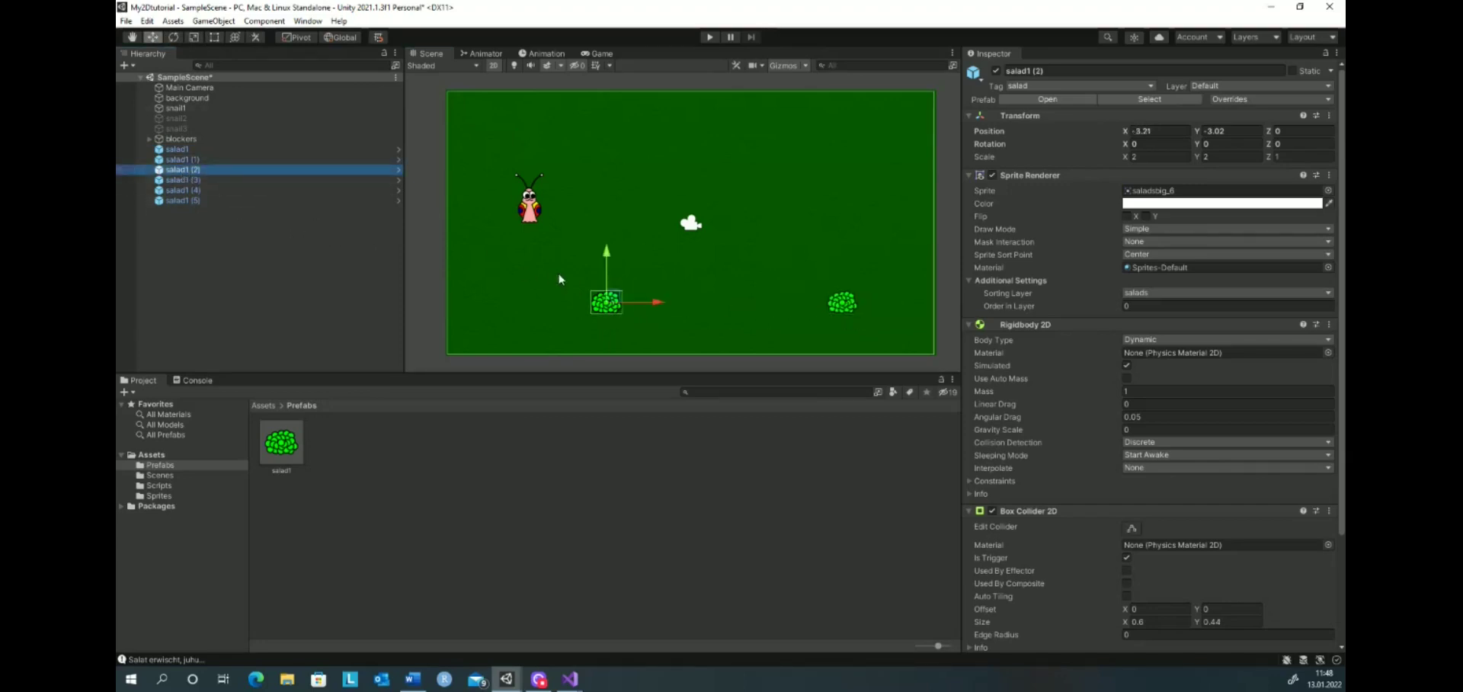
pyautogui.moveTo(606, 276); pyautogui.dragTo(607, 136)
pyautogui.click(177, 180)
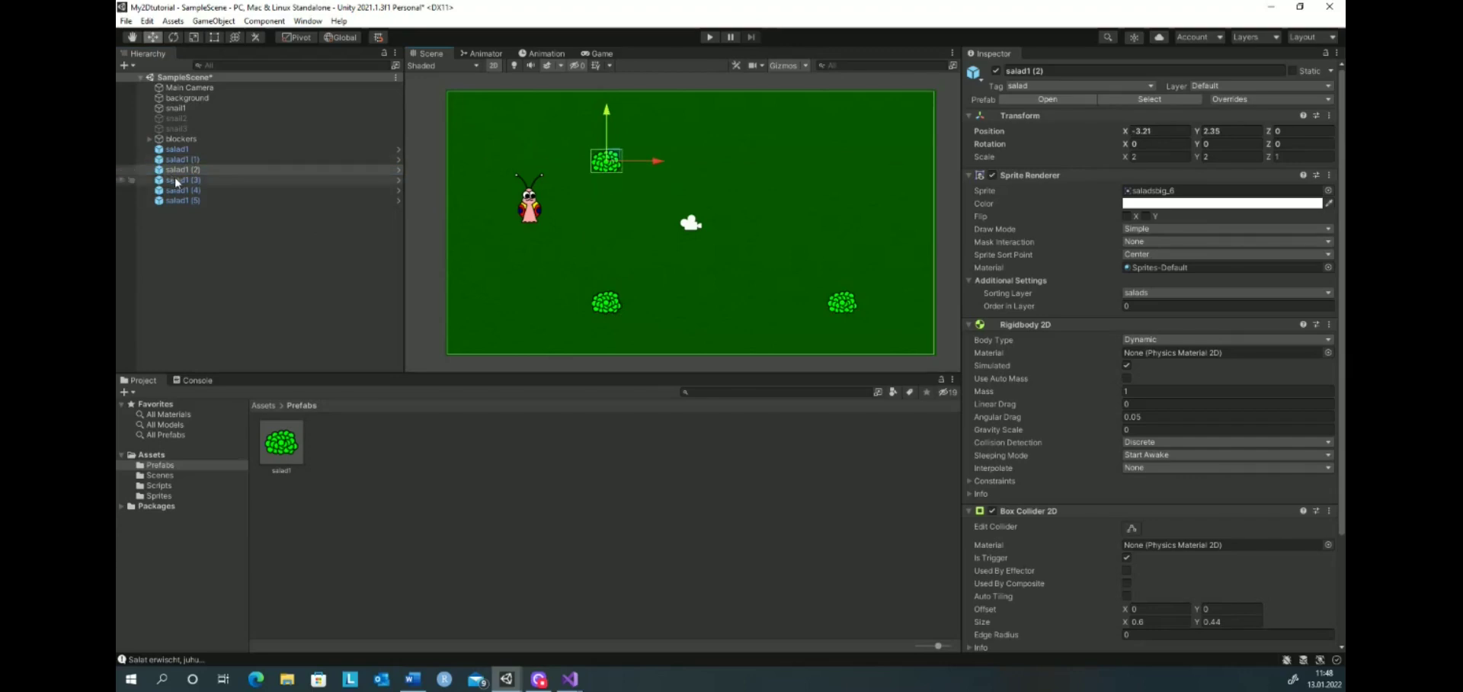
pyautogui.moveTo(617, 307)
pyautogui.mouseDown()
pyautogui.moveTo(768, 305)
pyautogui.moveTo(752, 162)
pyautogui.mouseUp()
pyautogui.click(813, 180)
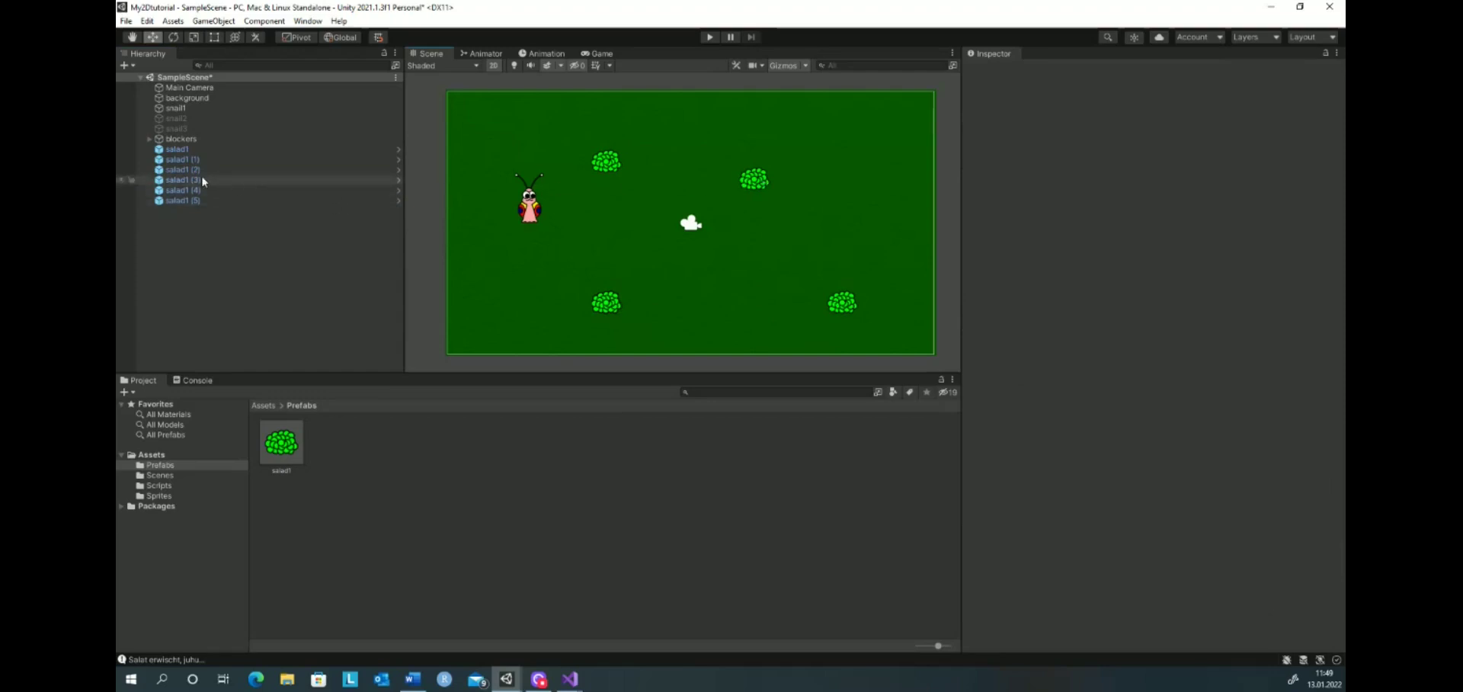
pyautogui.click(752, 179)
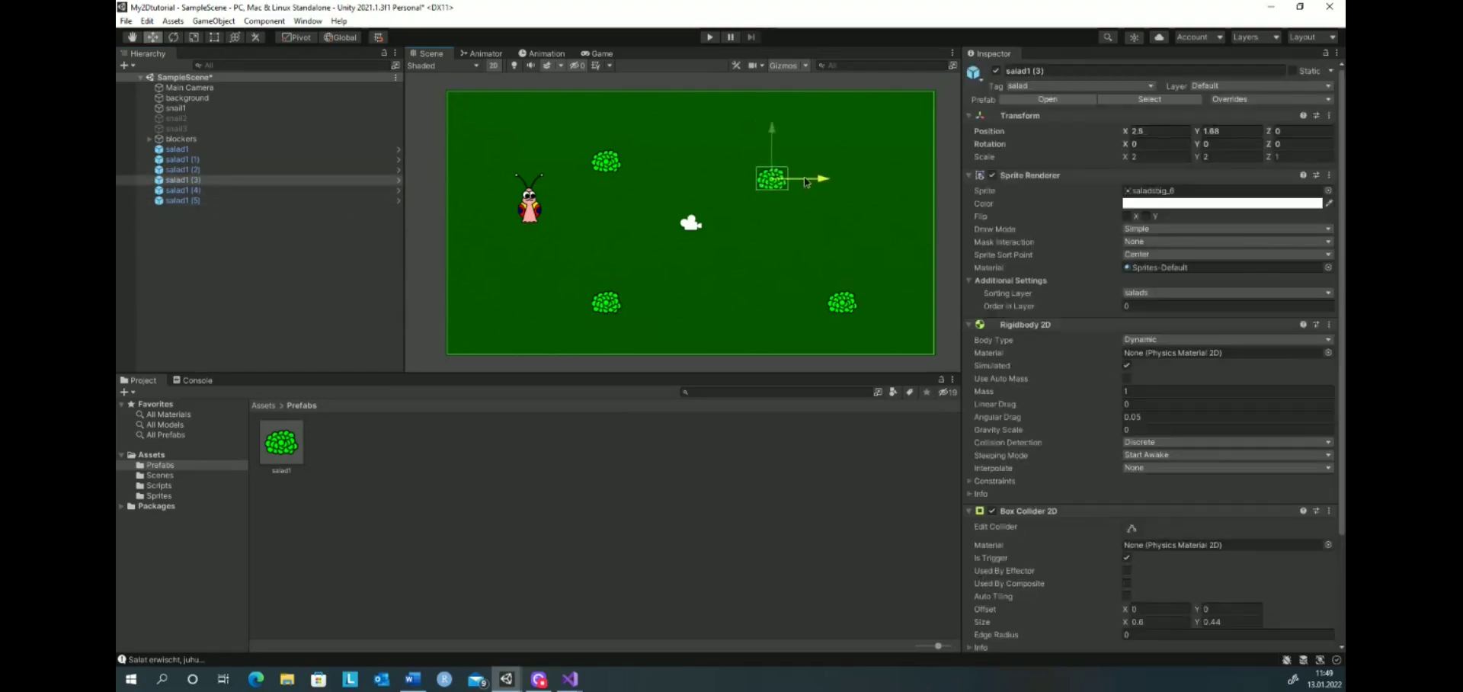
pyautogui.moveTo(755, 180)
pyautogui.mouseDown()
pyautogui.moveTo(842, 180)
pyautogui.moveTo(844, 131)
pyautogui.mouseUp()
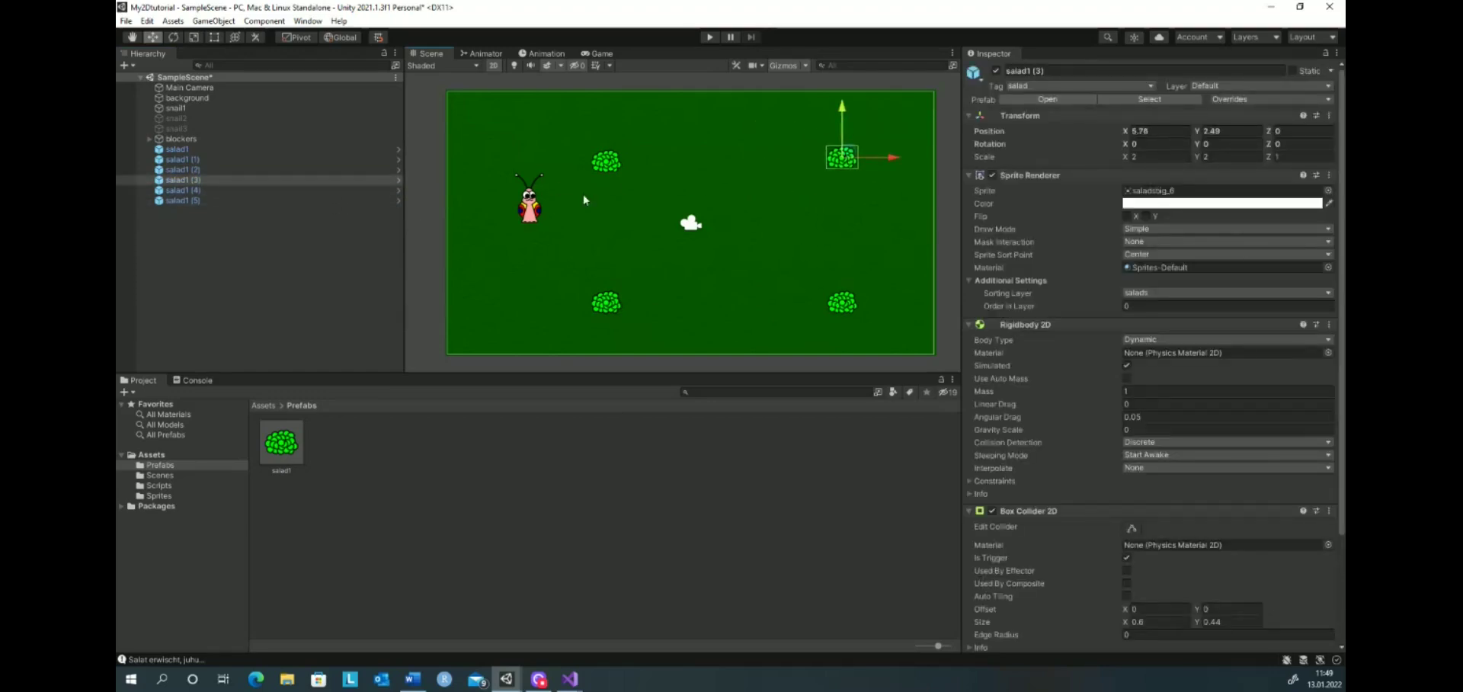
# Step: Check the salads' positions, then move salad1 (5) bottom-left and salad1 (4) top-left
pyautogui.click(185, 169)
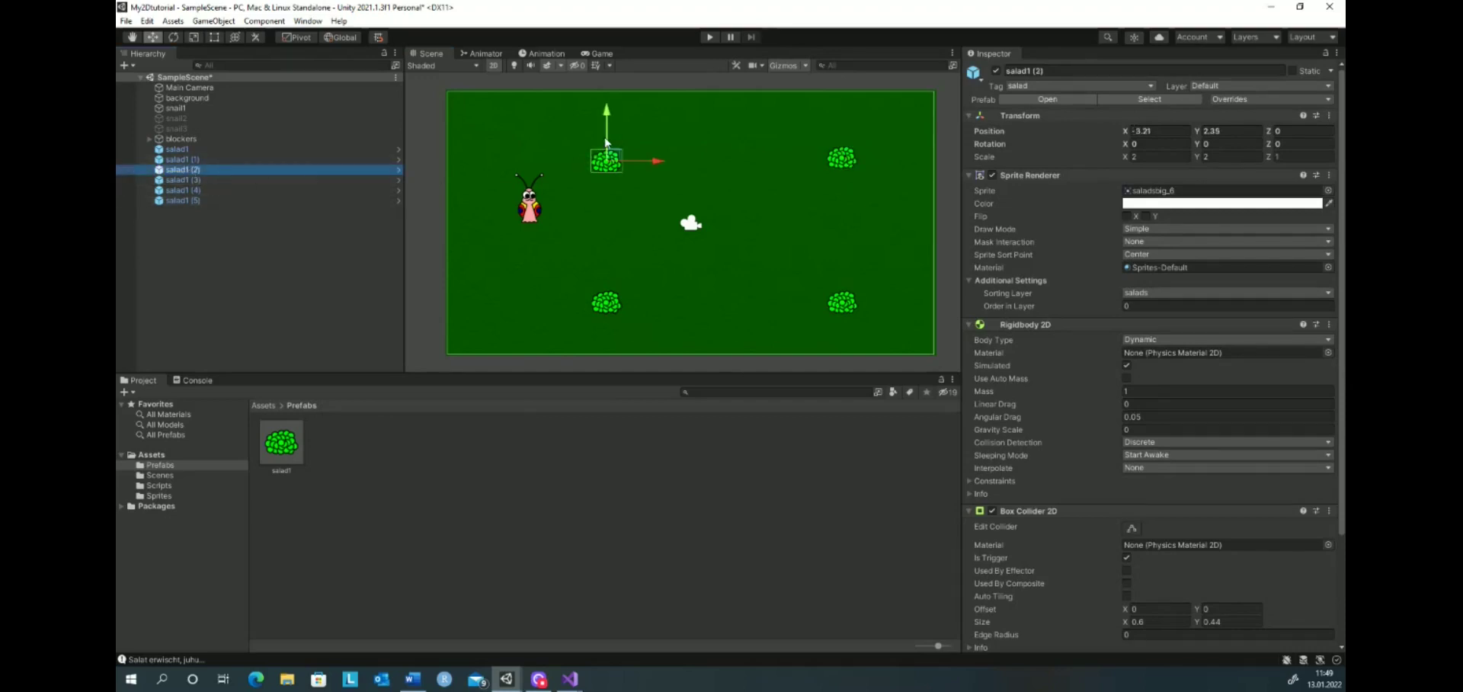
pyautogui.click(197, 160)
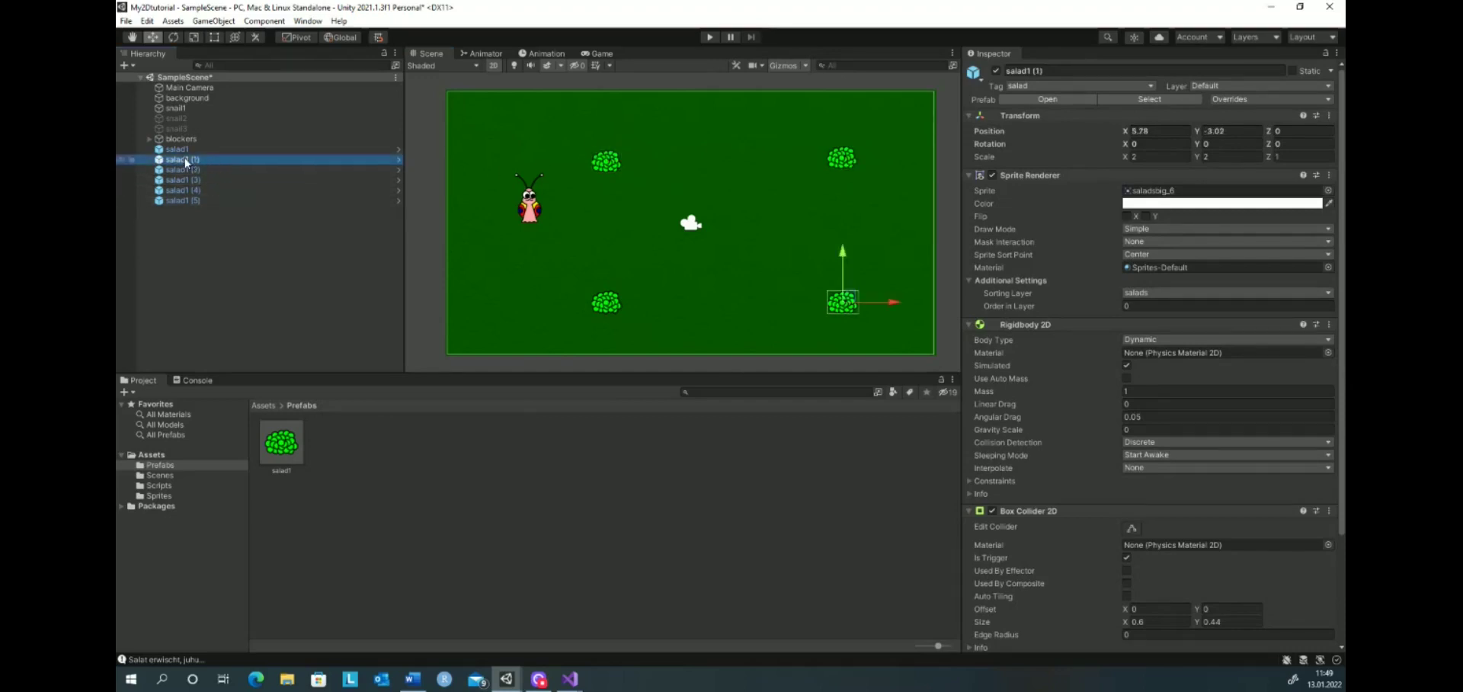
pyautogui.click(189, 181)
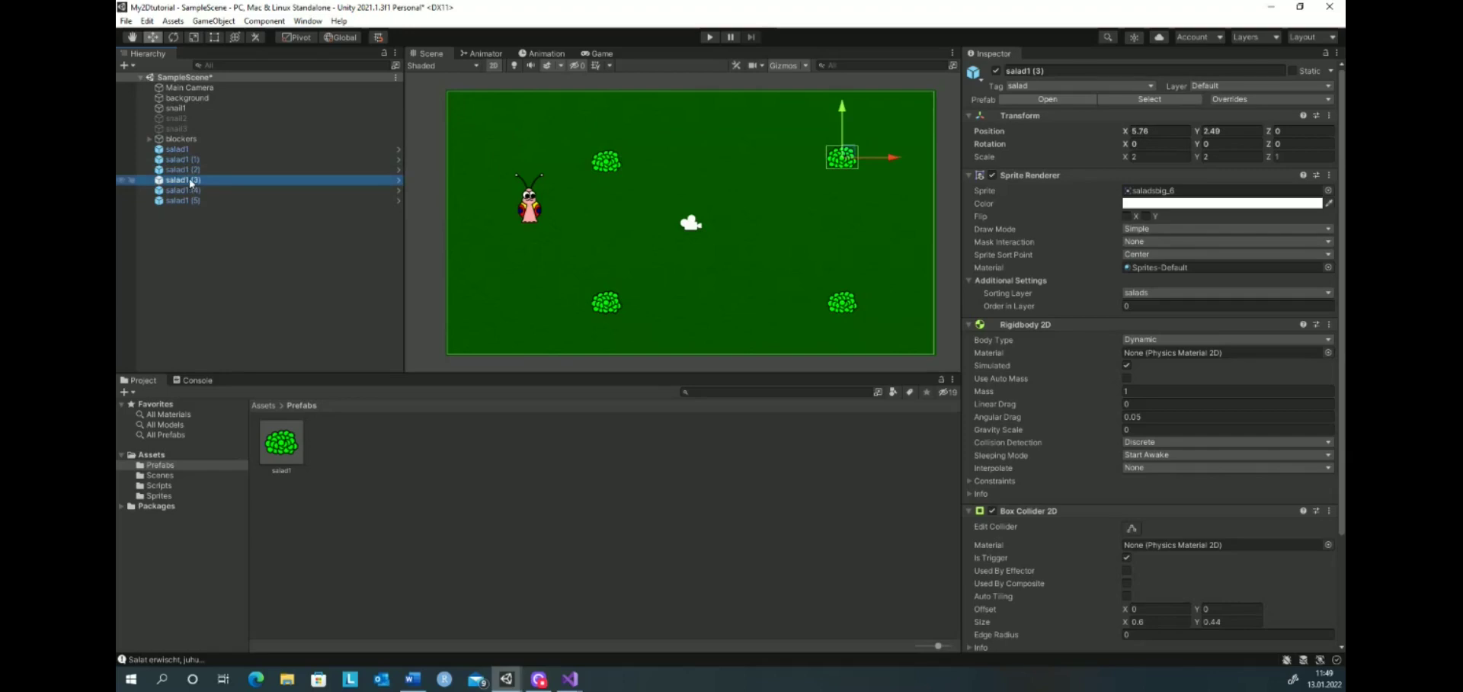
pyautogui.click(179, 150)
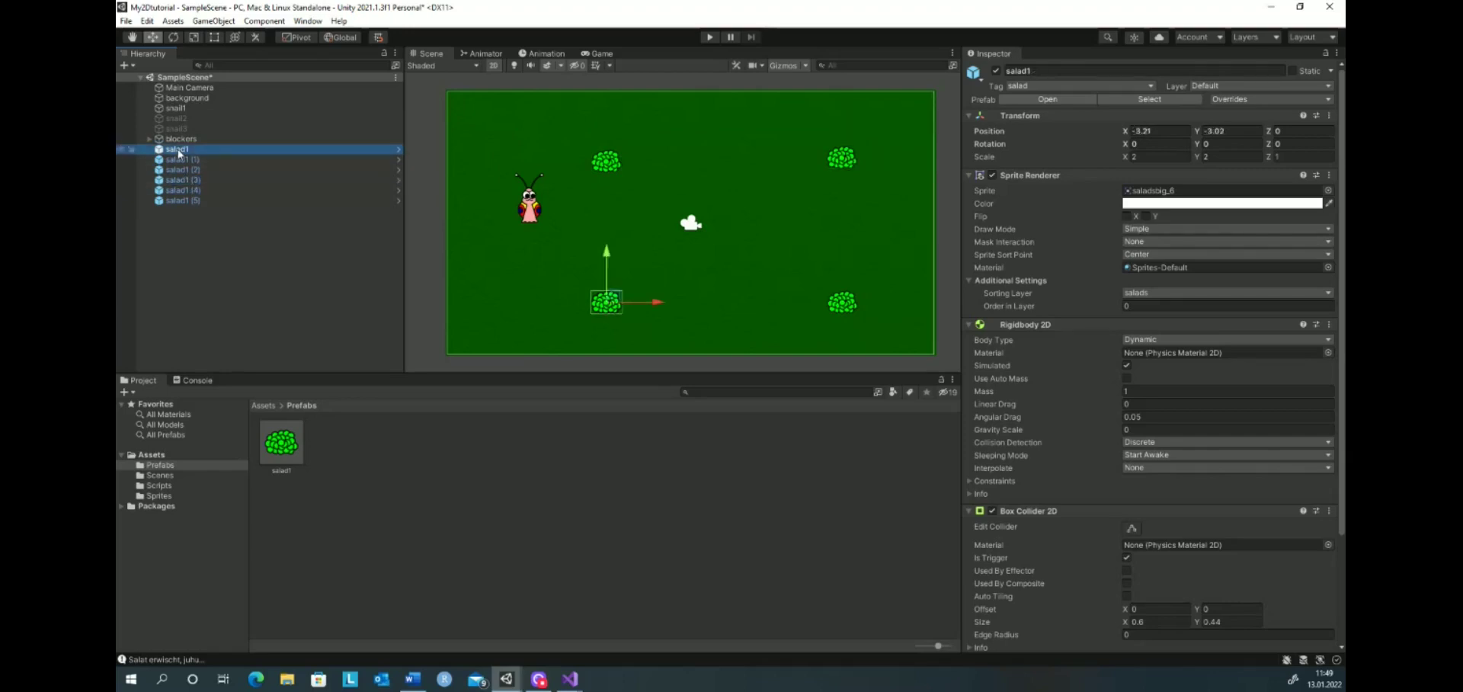
pyautogui.click(183, 201)
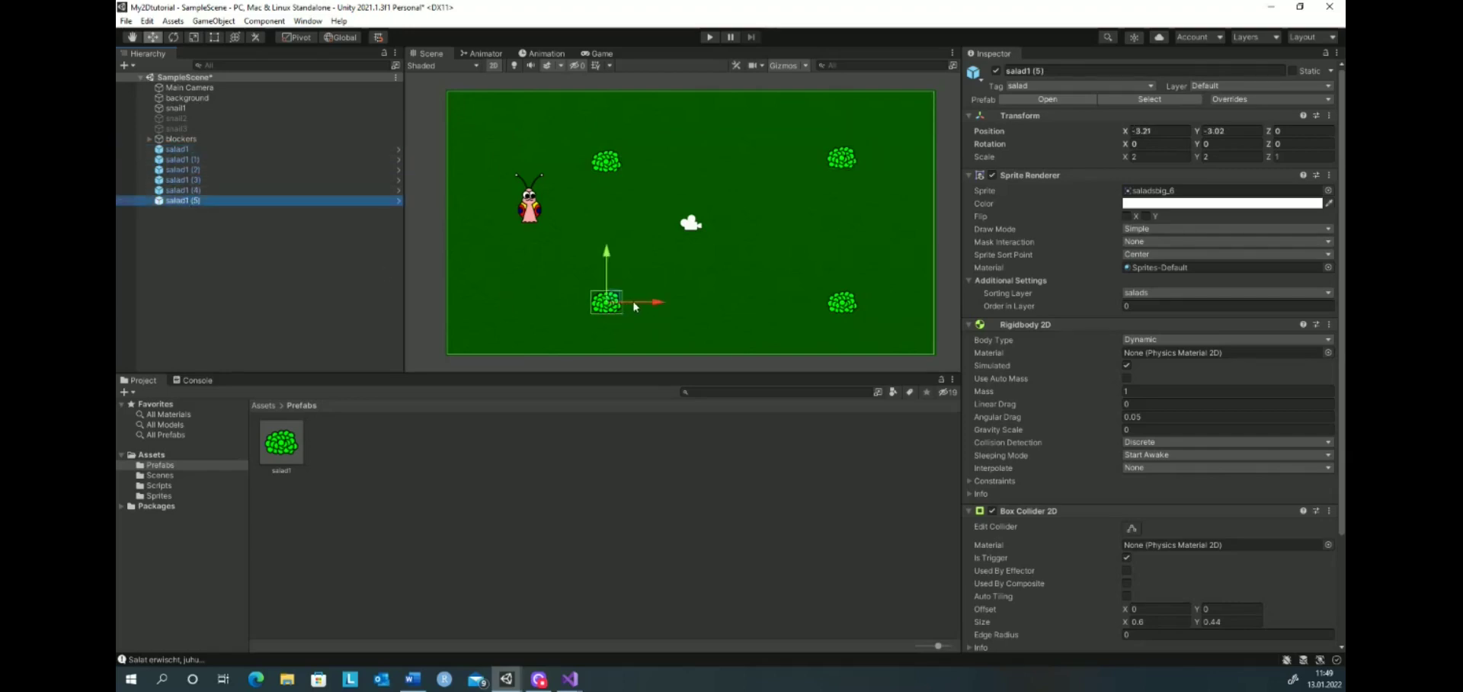
pyautogui.moveTo(608, 308)
pyautogui.mouseDown()
pyautogui.moveTo(722, 308)
pyautogui.moveTo(531, 314)
pyautogui.mouseUp()
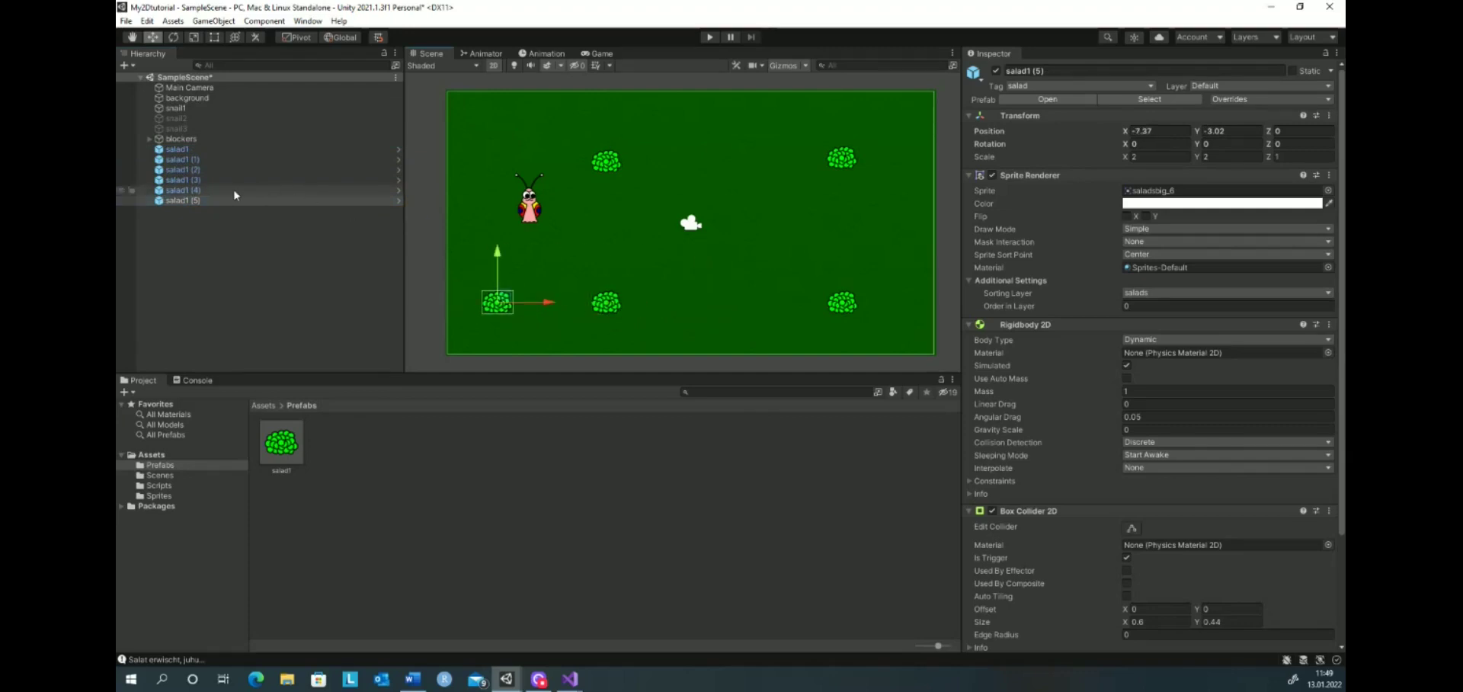
pyautogui.click(186, 190)
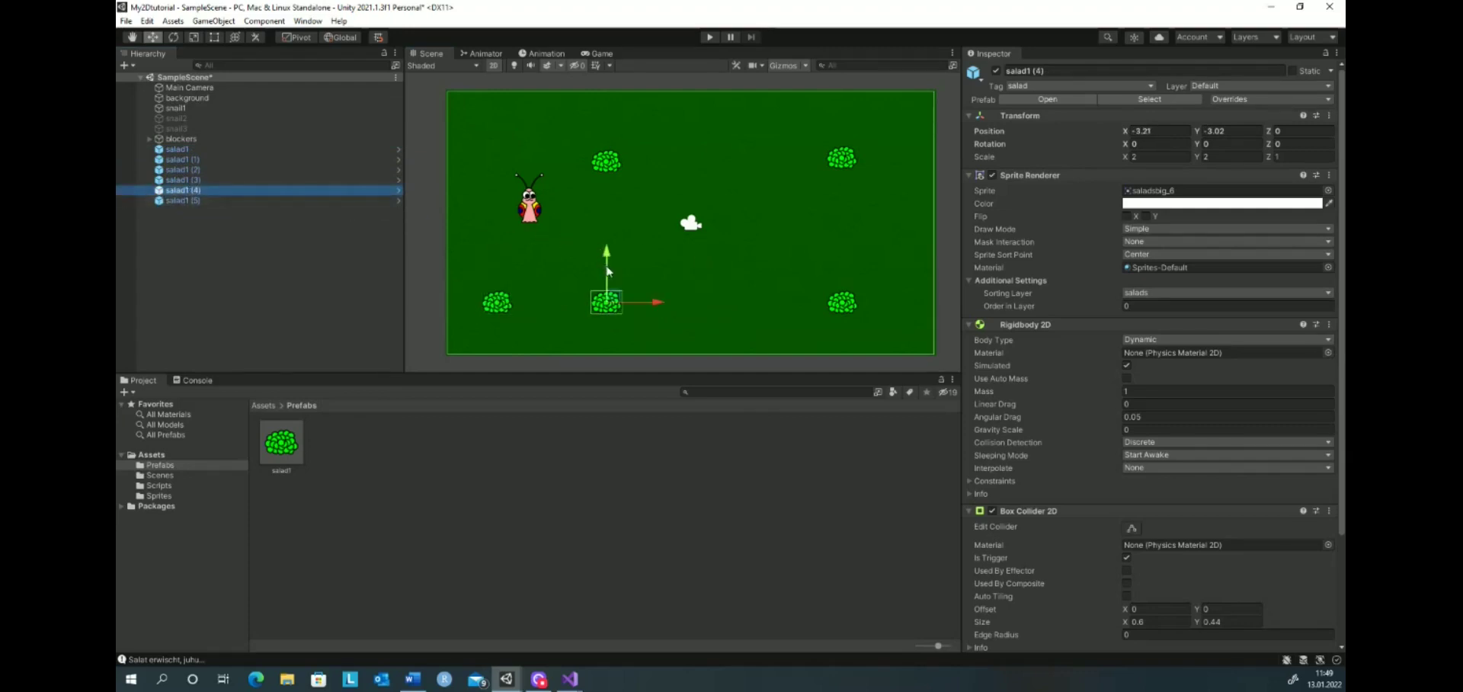
pyautogui.moveTo(609, 273)
pyautogui.mouseDown()
pyautogui.moveTo(609, 107)
pyautogui.moveTo(521, 143)
pyautogui.mouseUp()
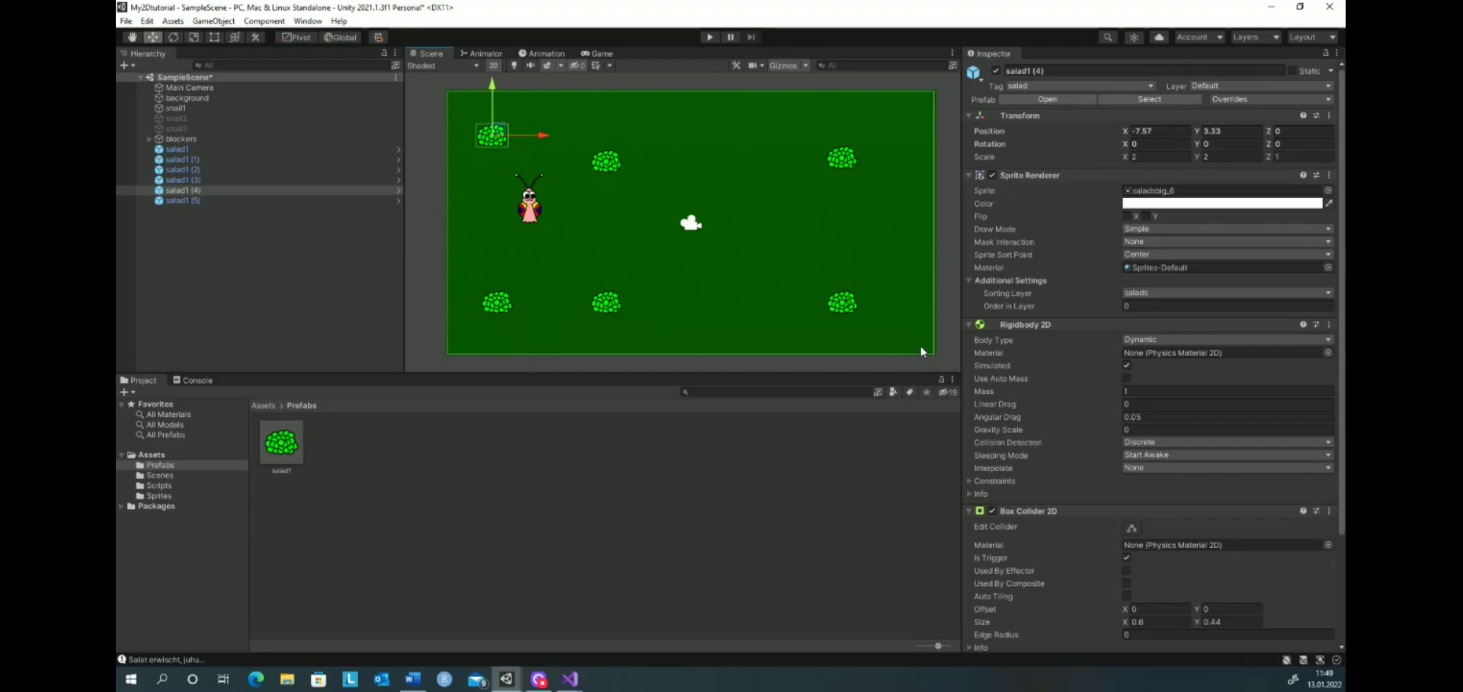
# Step: Enter Play mode and steer the snail right, up, down the right edge, then across the top
pyautogui.click(710, 38)
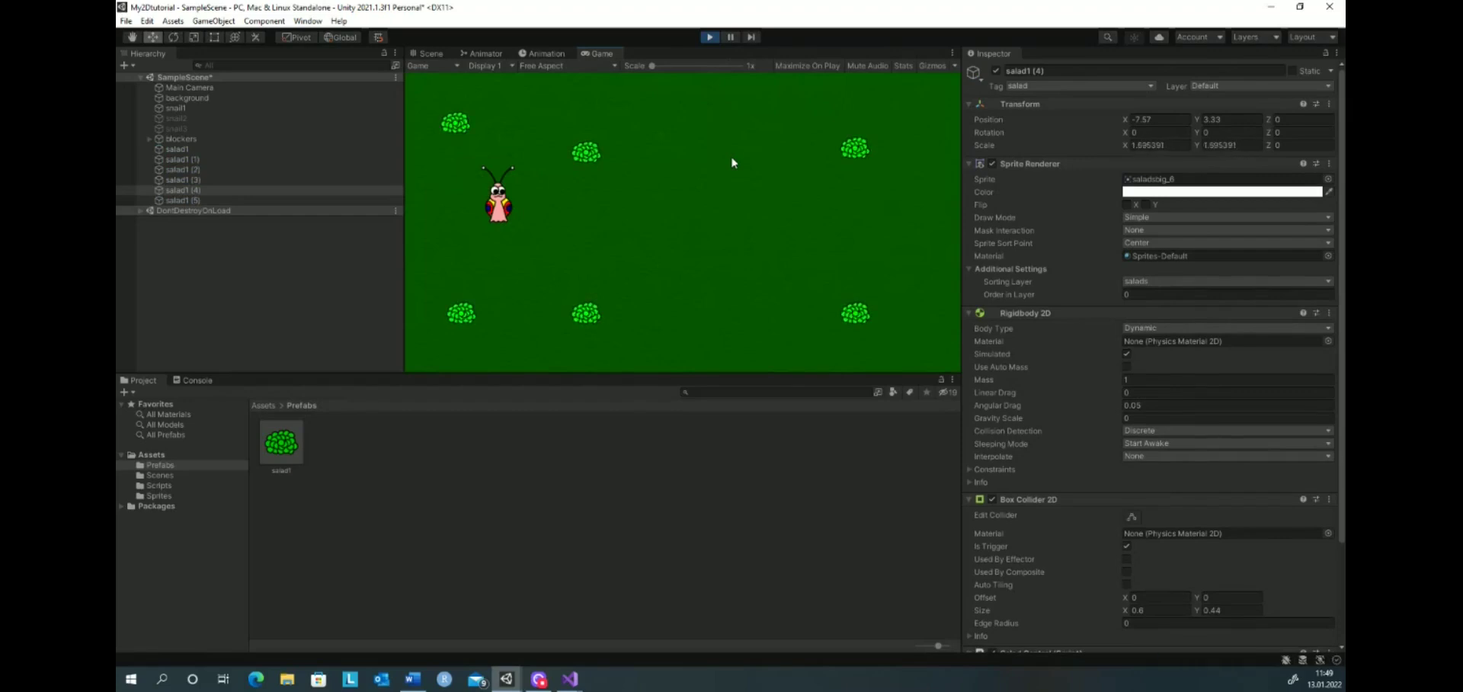
pyautogui.press('Right')
pyautogui.press('Up')
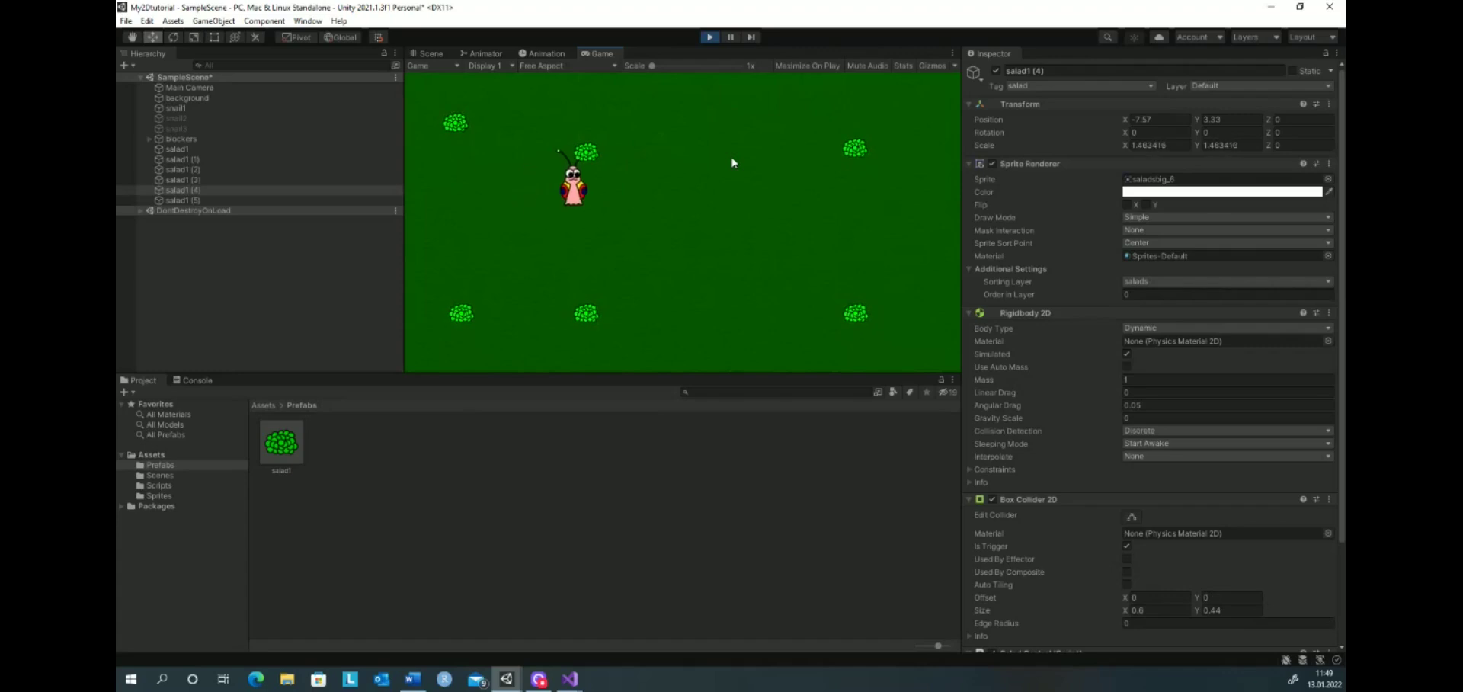
pyautogui.press('Right')
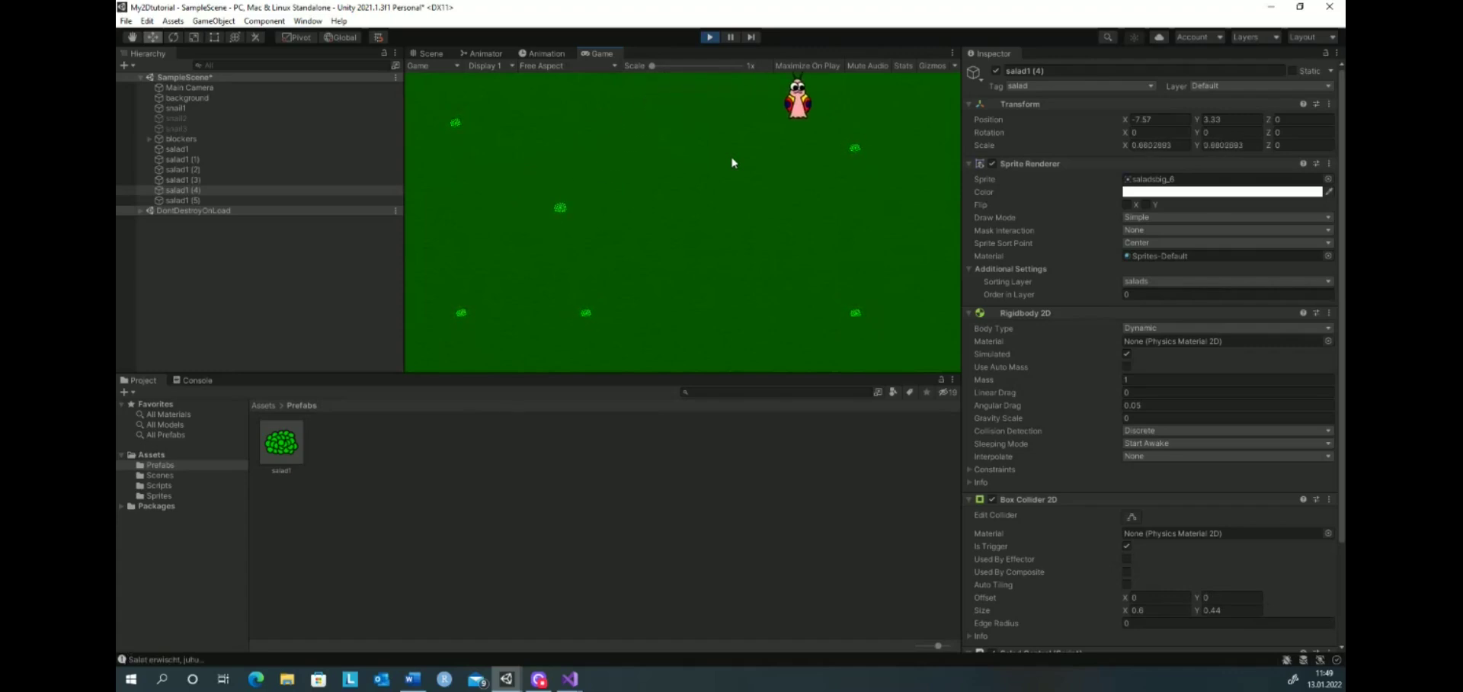
pyautogui.press('Down')
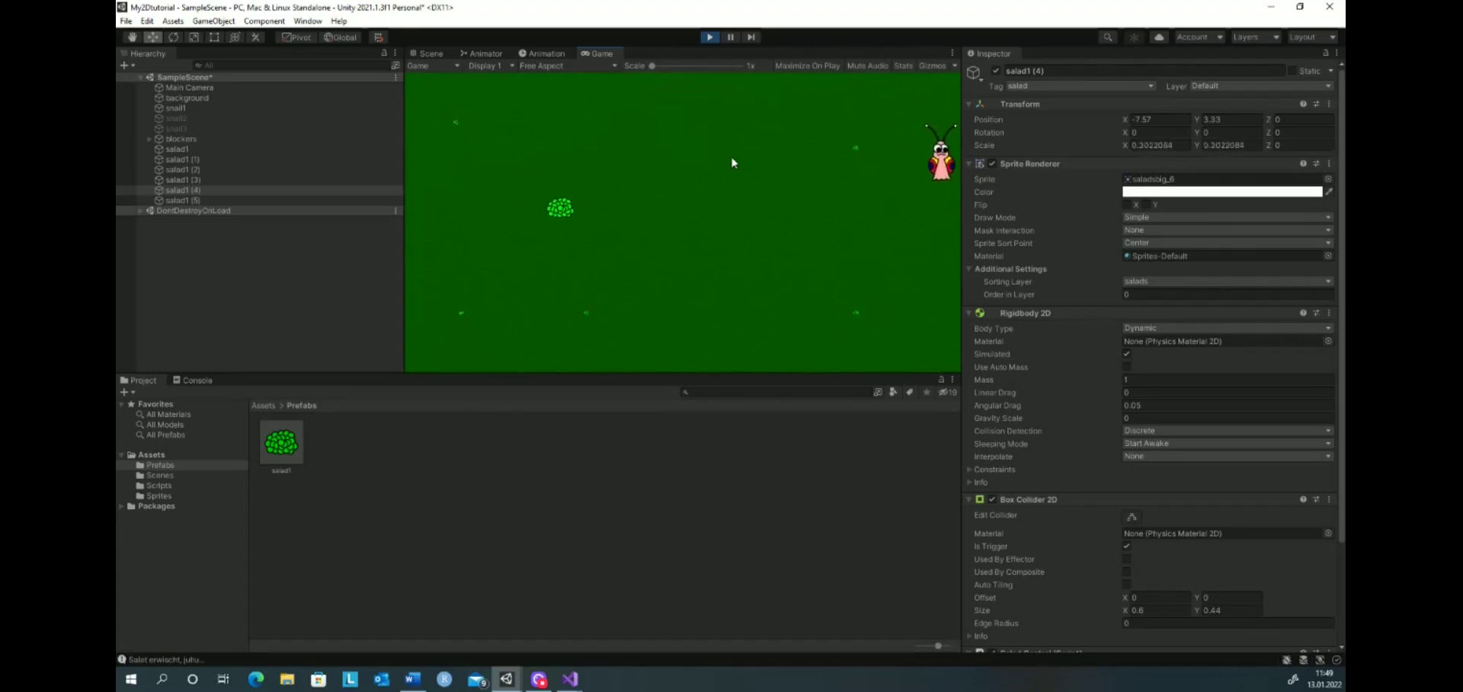
pyautogui.press('Left')
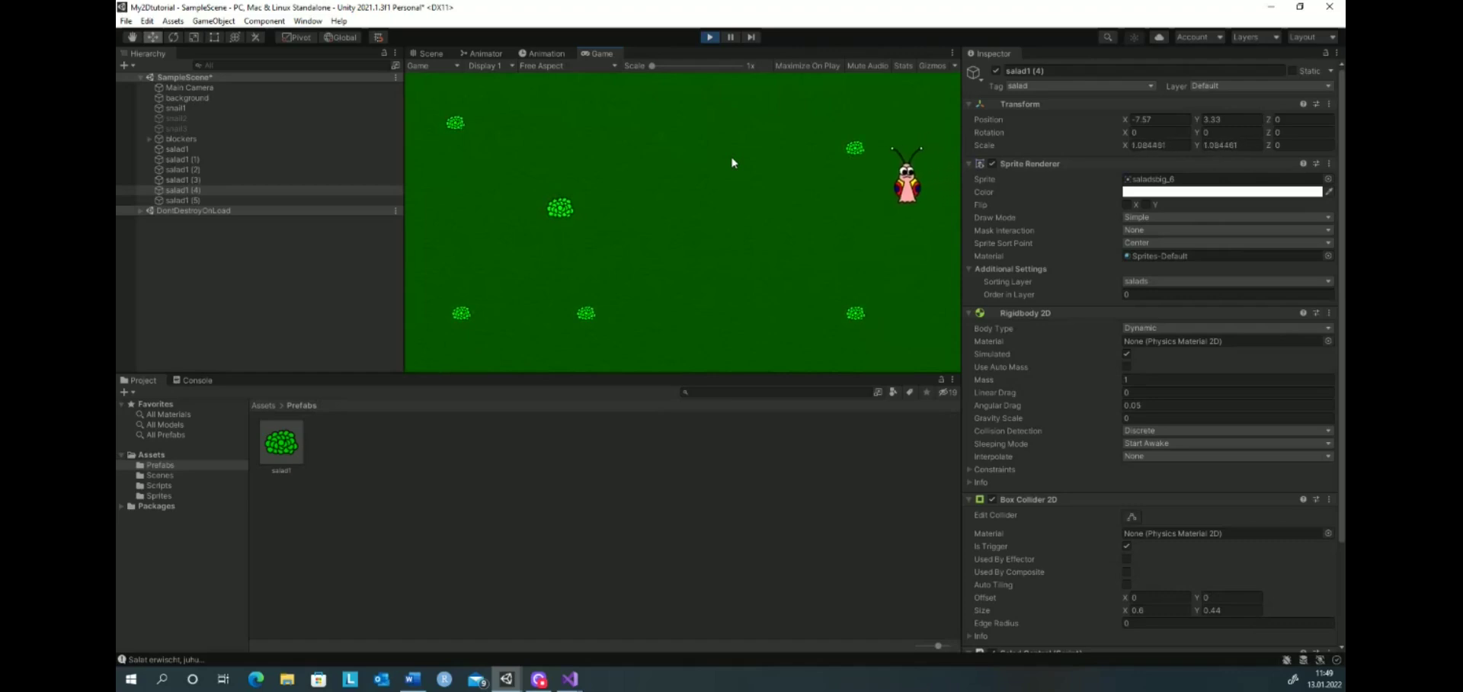
pyautogui.press('Left')
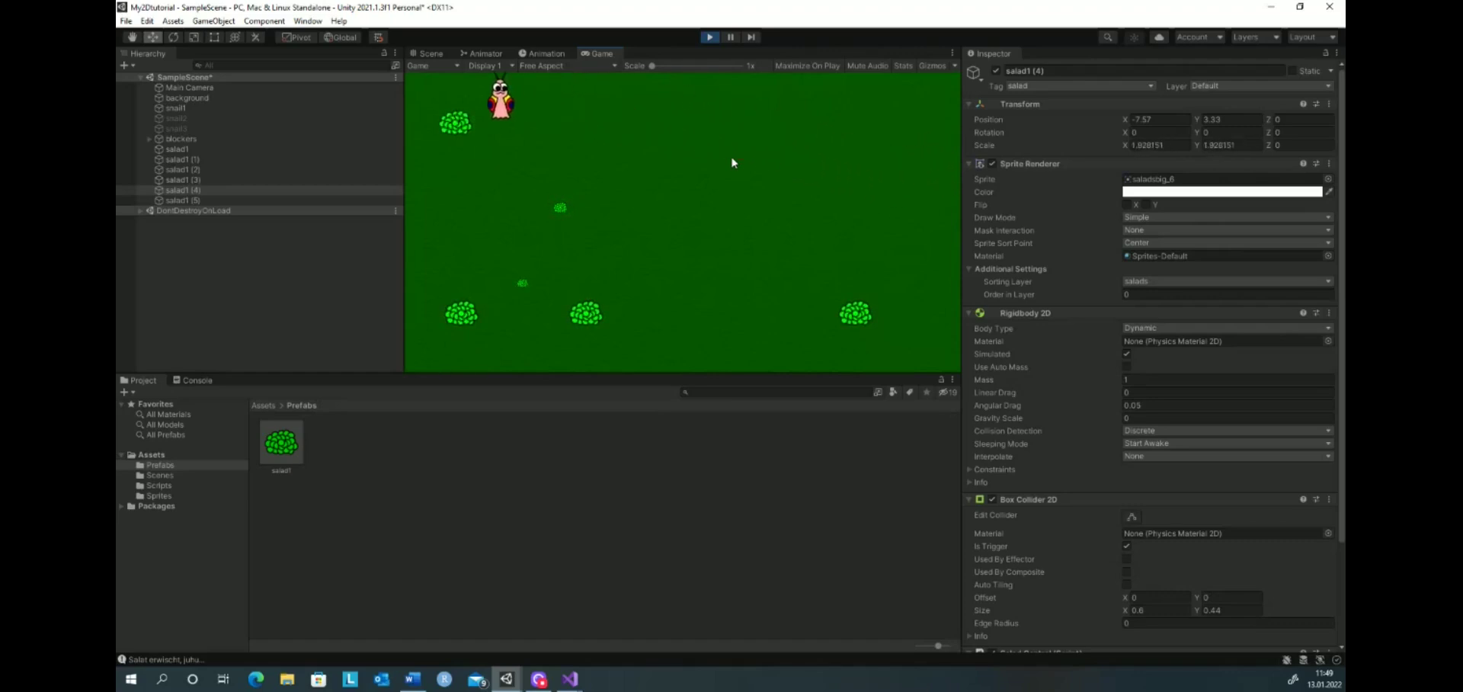
pyautogui.press('Down')
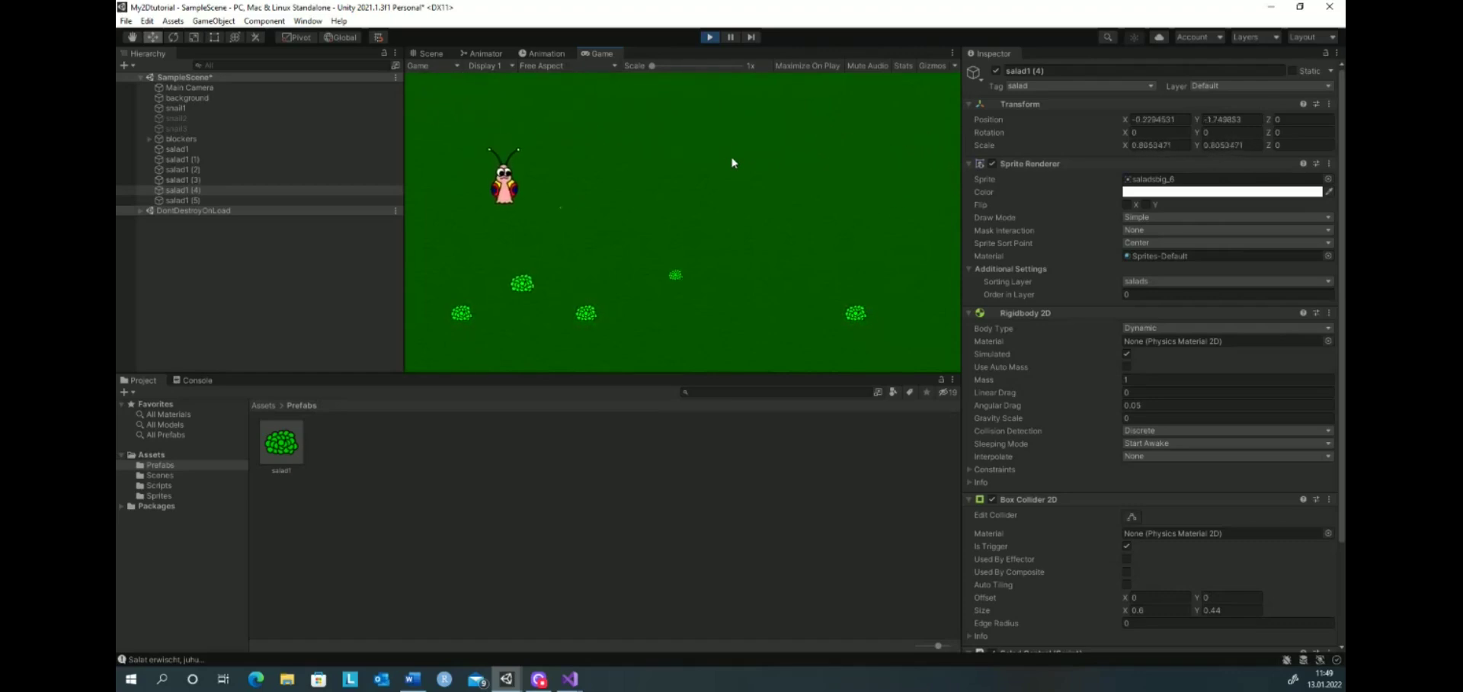
# Step: Steer the snail through the lower salads and around the right side, watching salads regrow
pyautogui.press('Right')
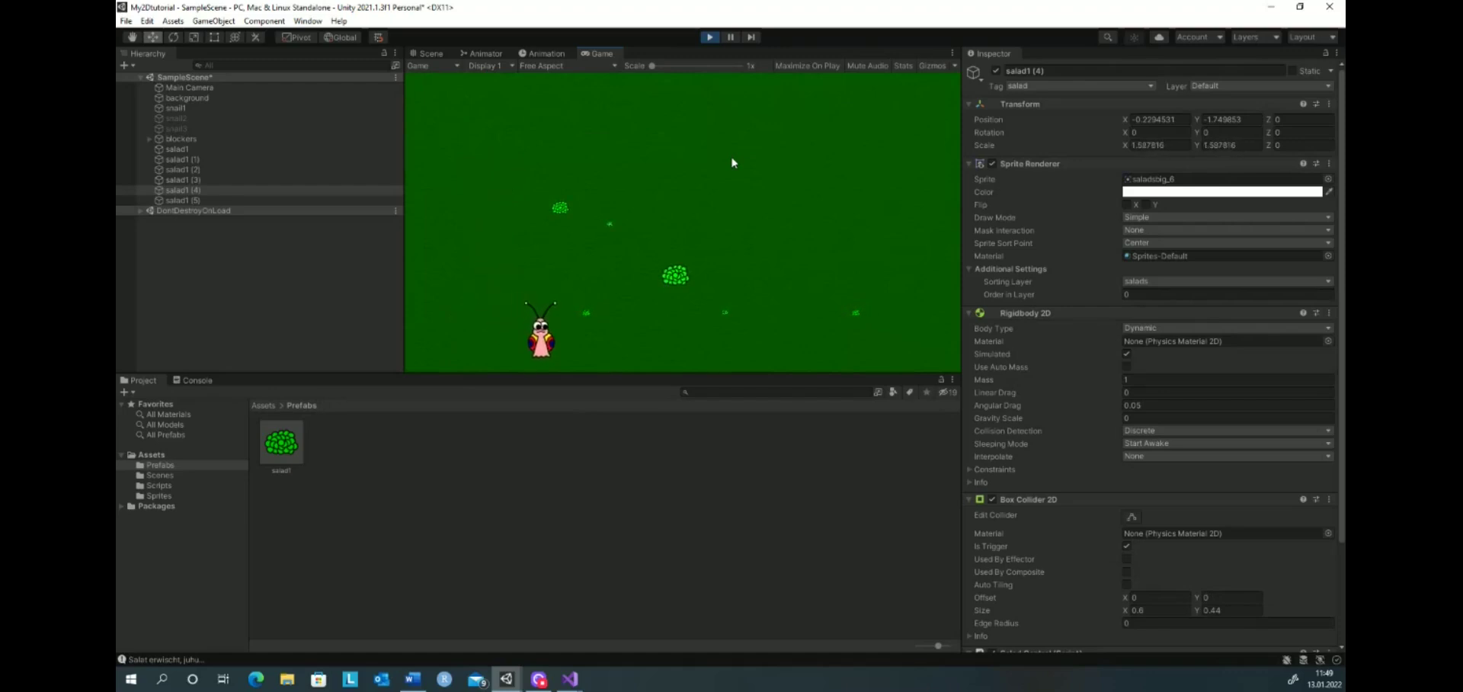
pyautogui.press('Up')
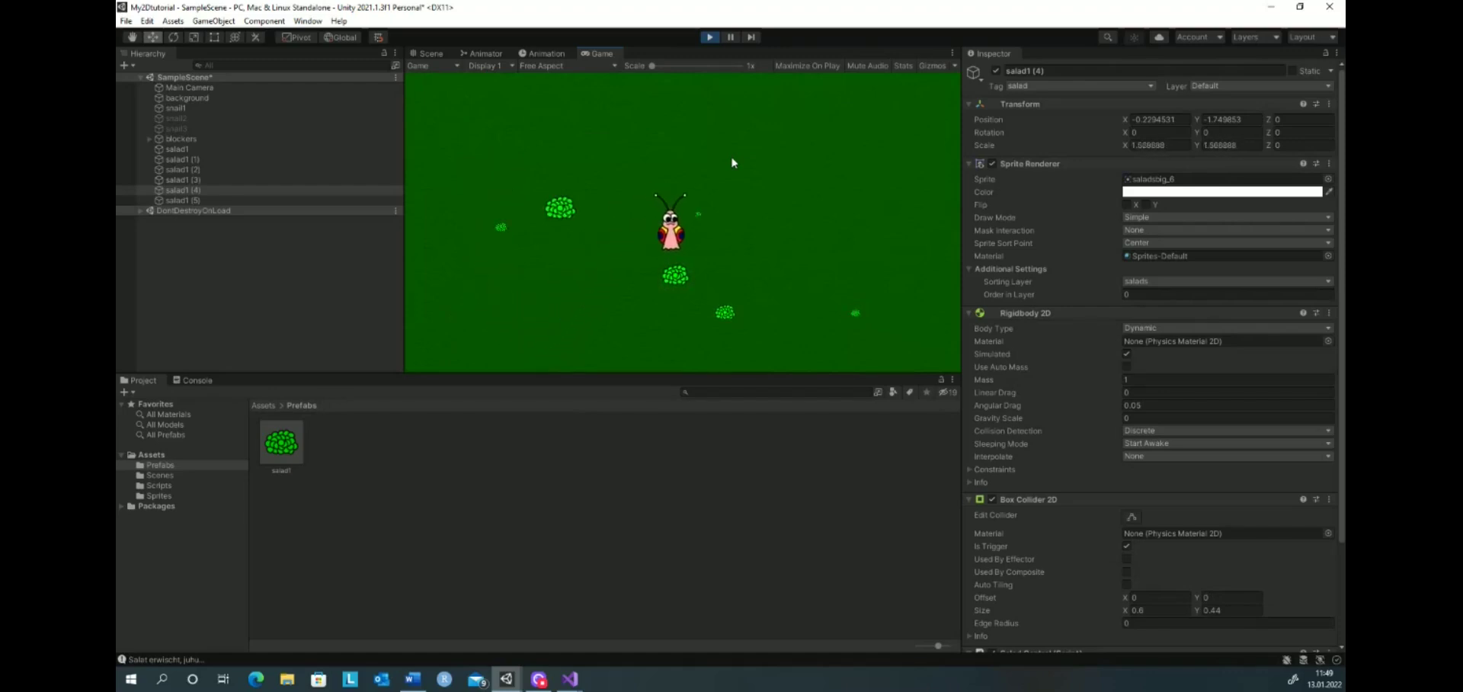
pyautogui.press('Down')
pyautogui.press('Right')
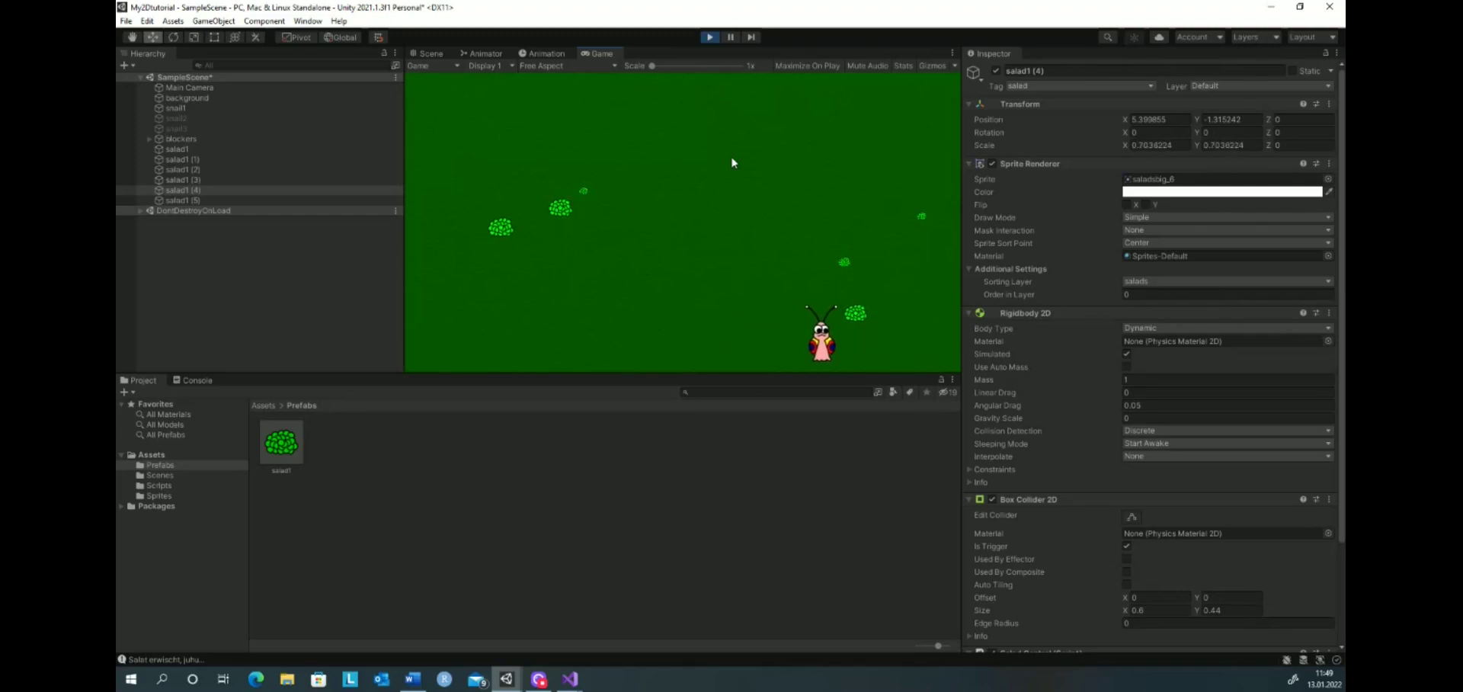
pyautogui.press('Up')
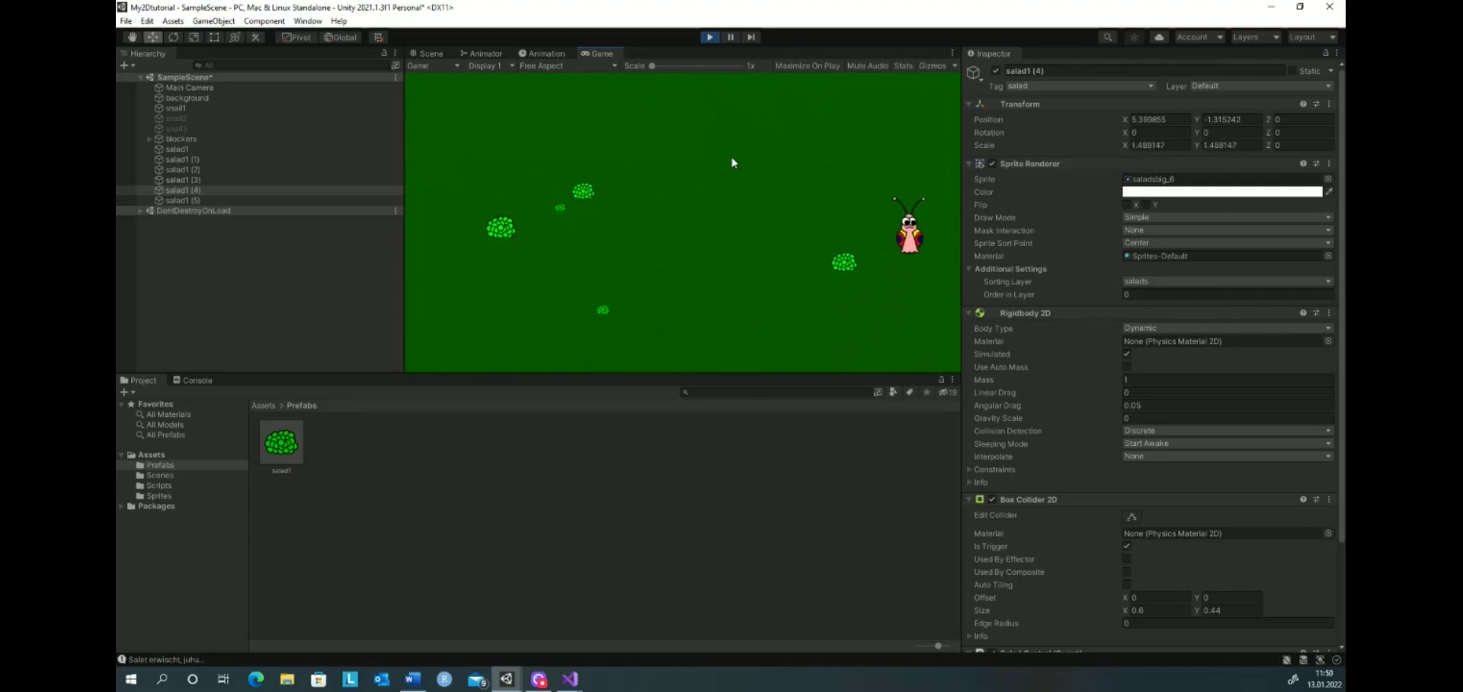
pyautogui.press('Down')
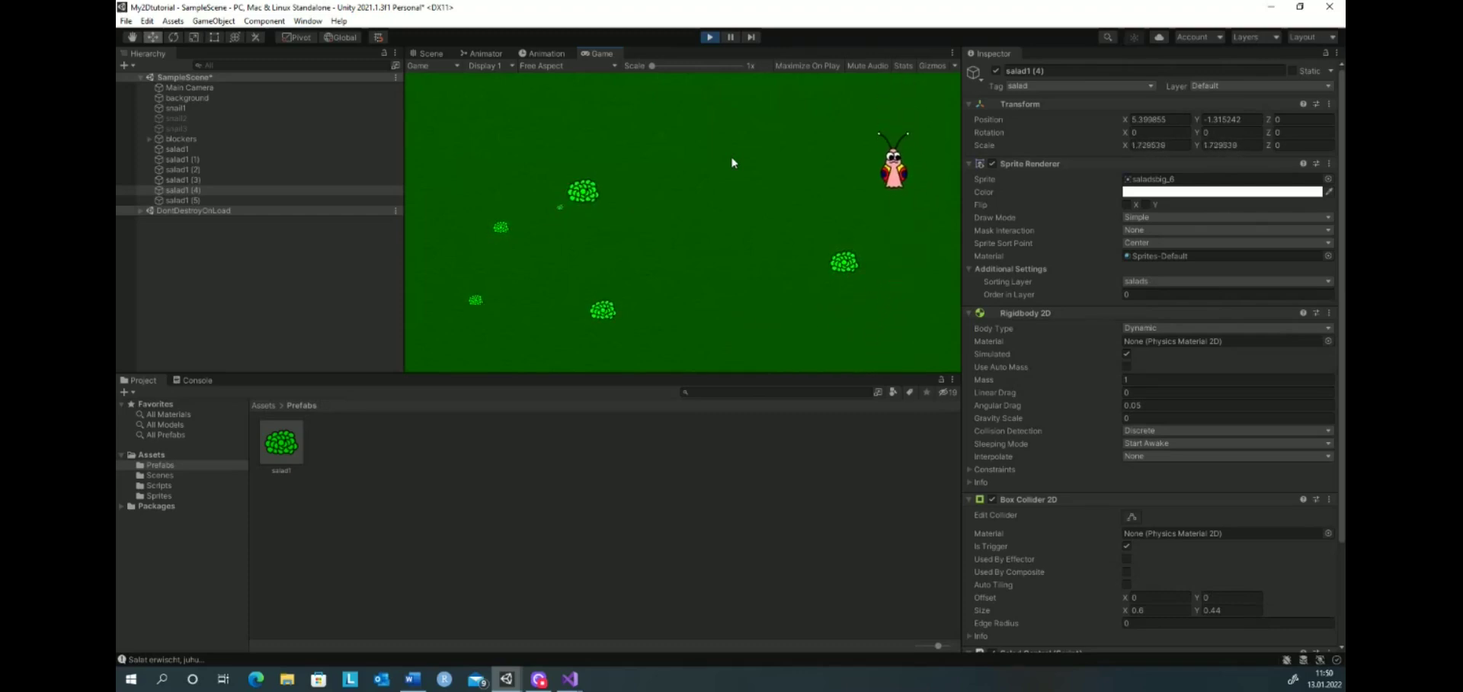
pyautogui.press('Left')
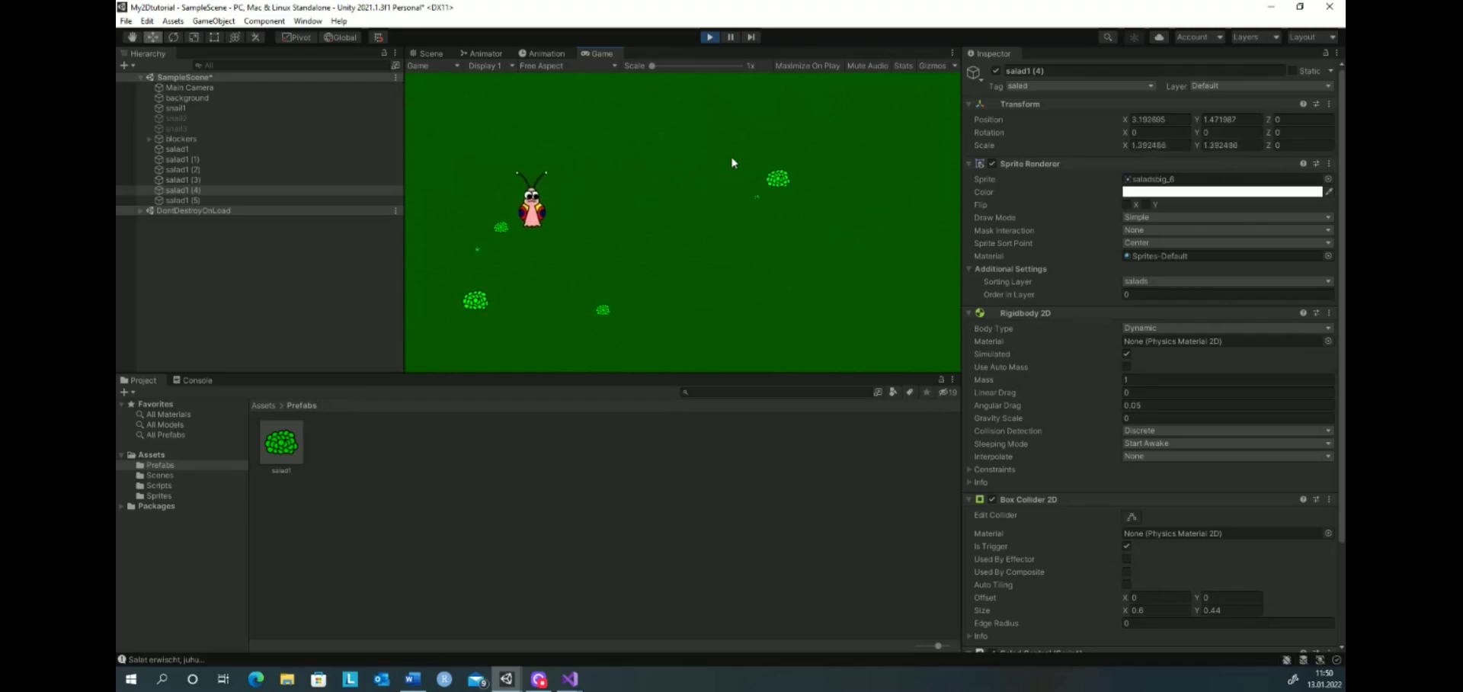
pyautogui.press('Down')
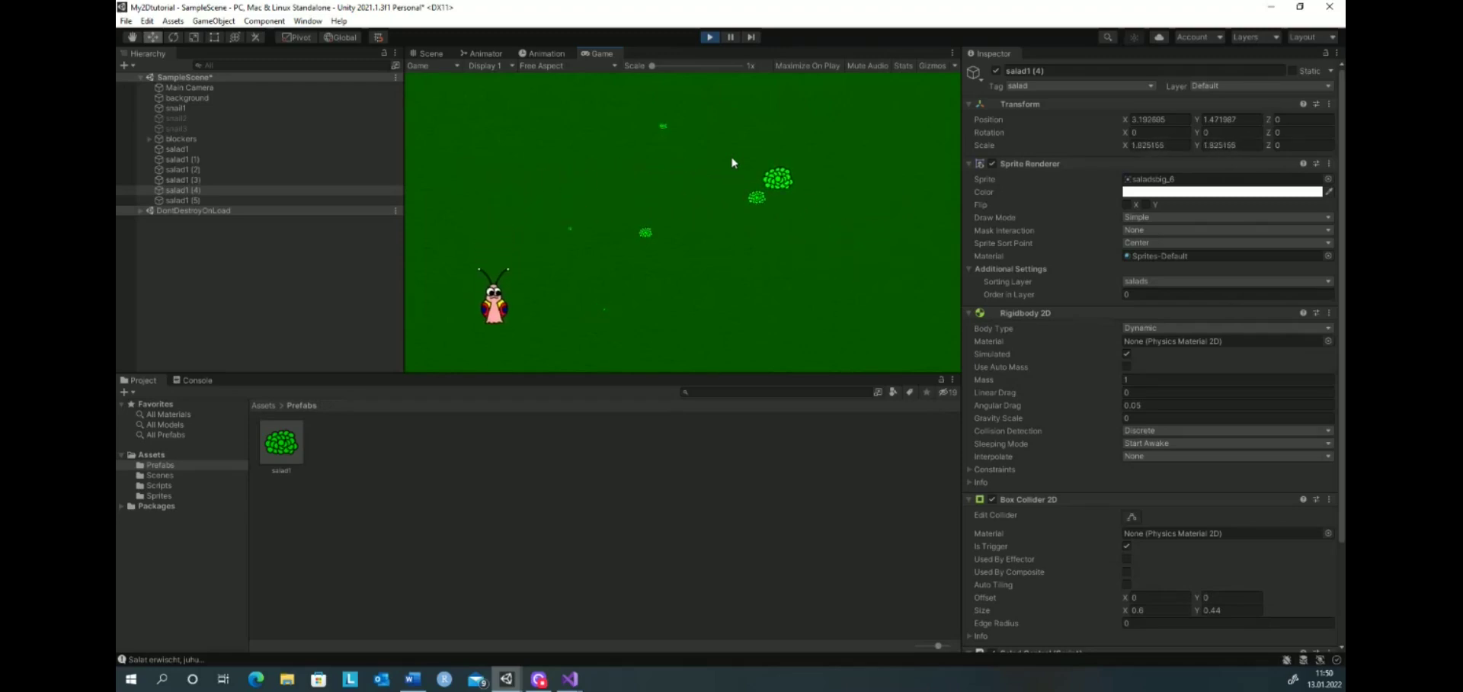
pyautogui.press('Up')
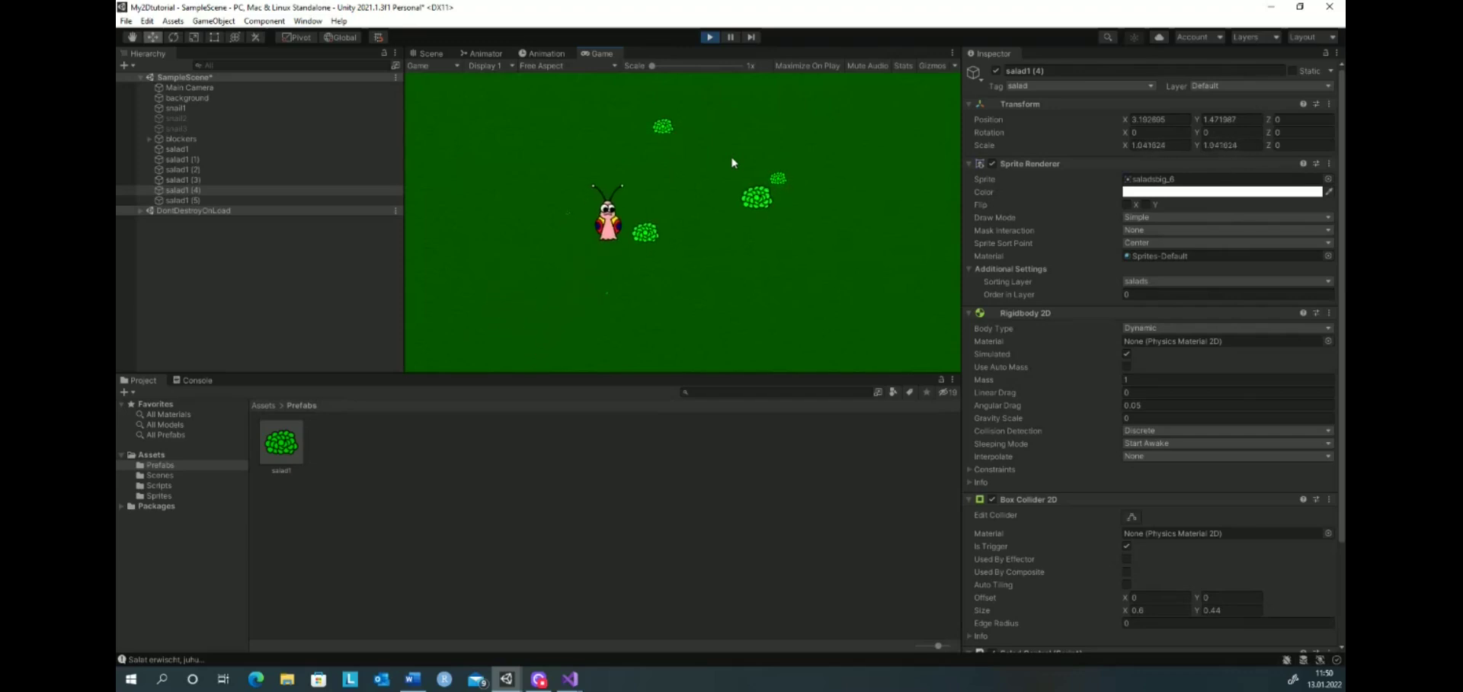